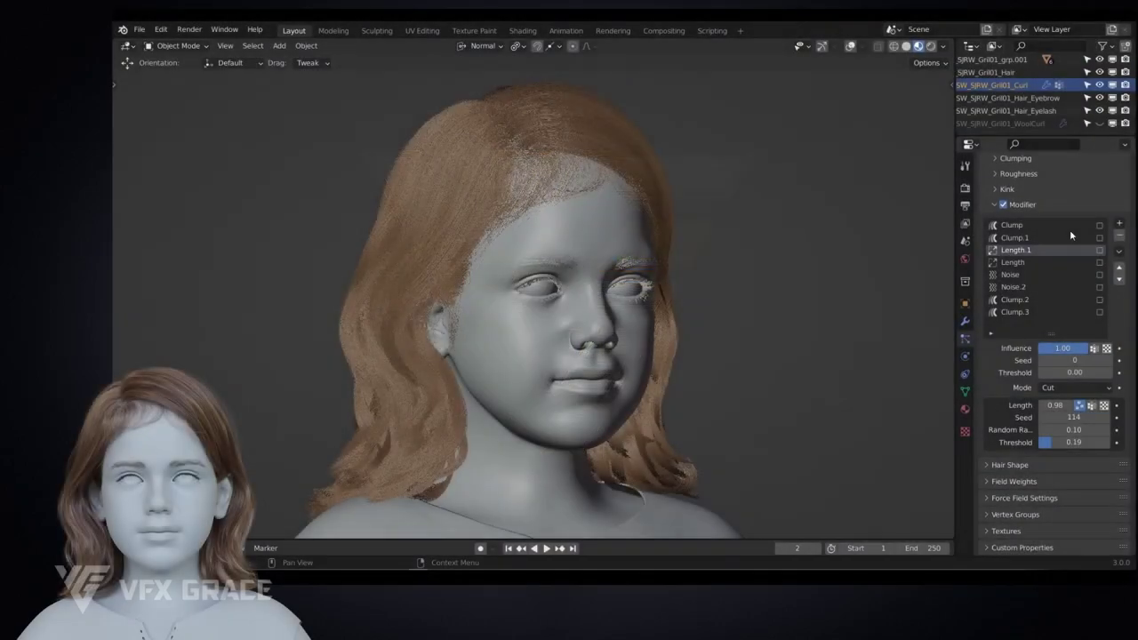
# Enable the girl's hair modifiers from Clump and Clump.1 through the Length and Noise ones to Clump.2 and Clump.3
pyautogui.click(1100, 226)
pyautogui.click(1100, 238)
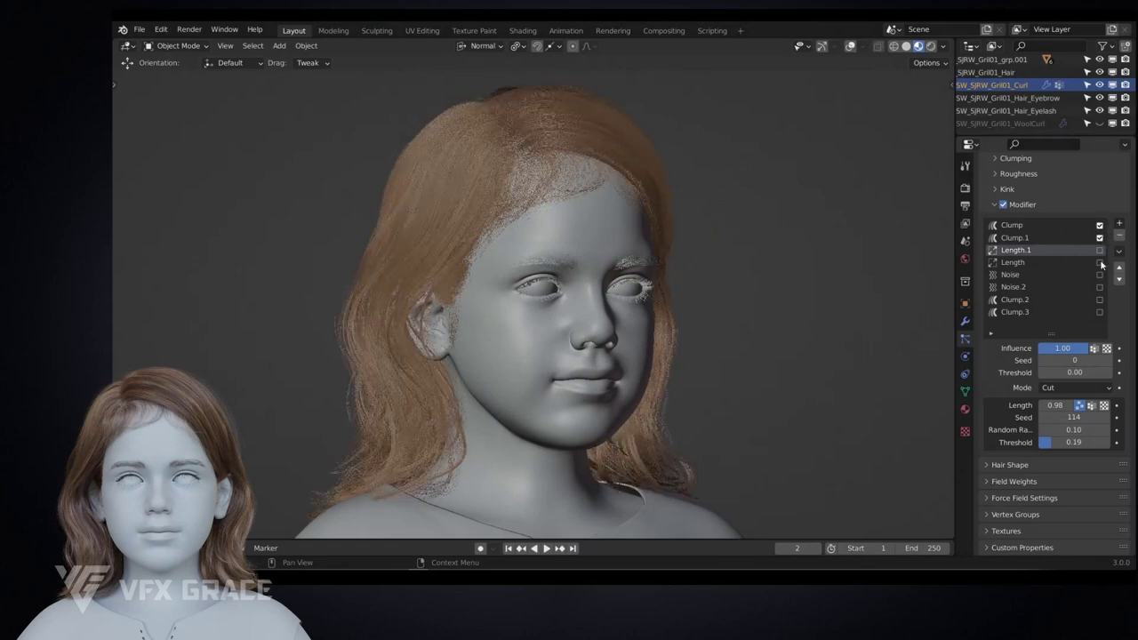
pyautogui.click(1101, 251)
pyautogui.click(1100, 263)
pyautogui.click(1100, 275)
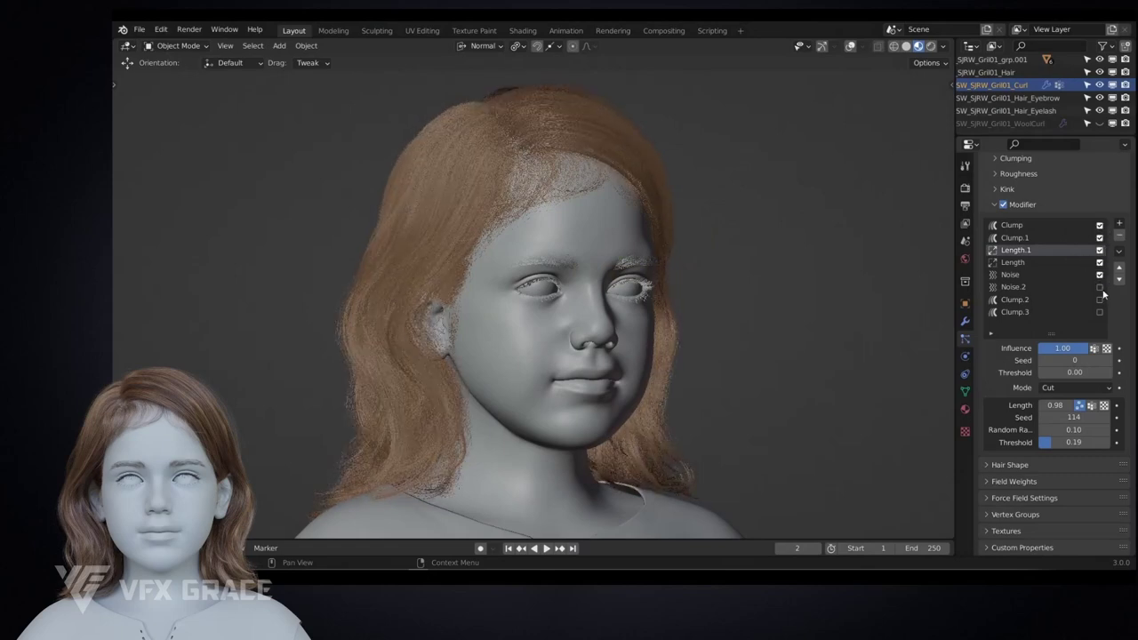
pyautogui.click(1100, 300)
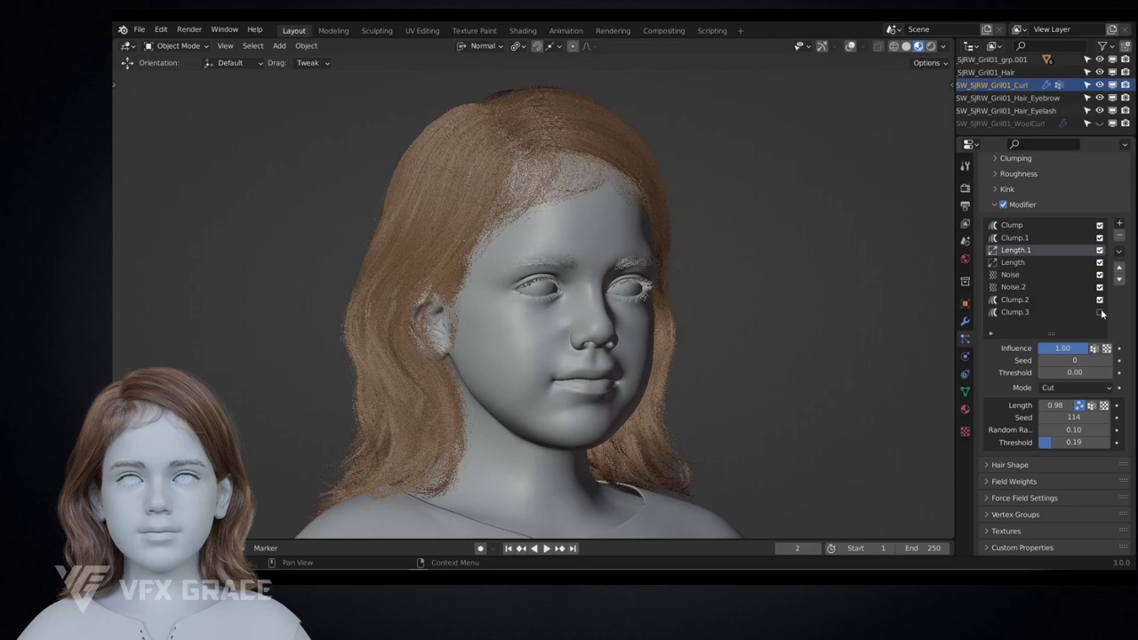
pyautogui.click(1100, 313)
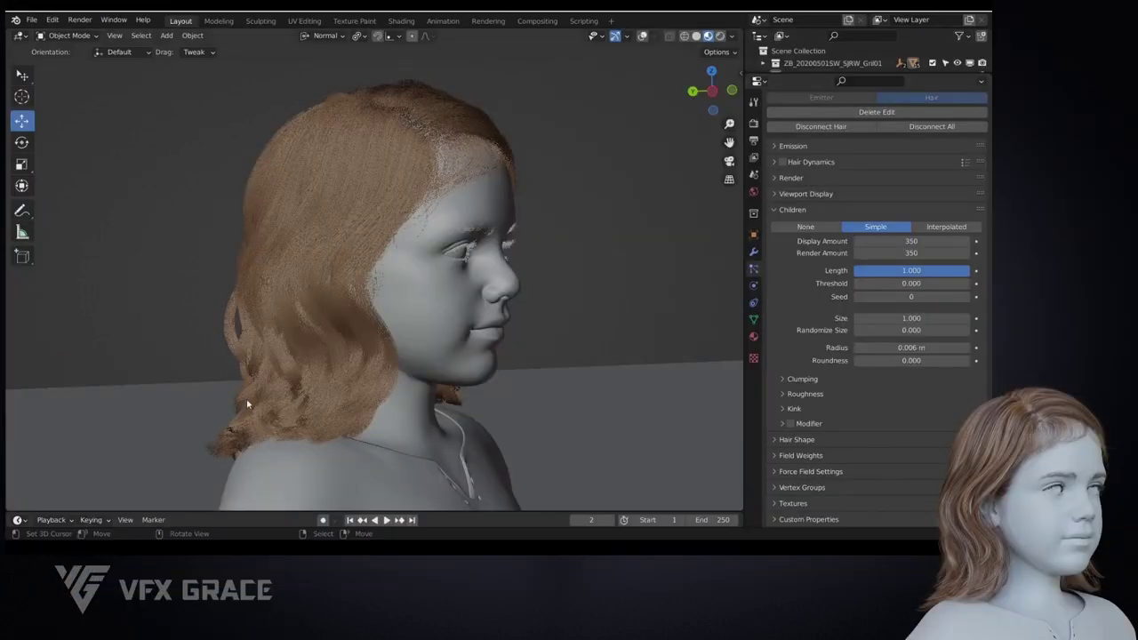
# Set the hair children's display and render amounts to 300
pyautogui.click(925, 244)
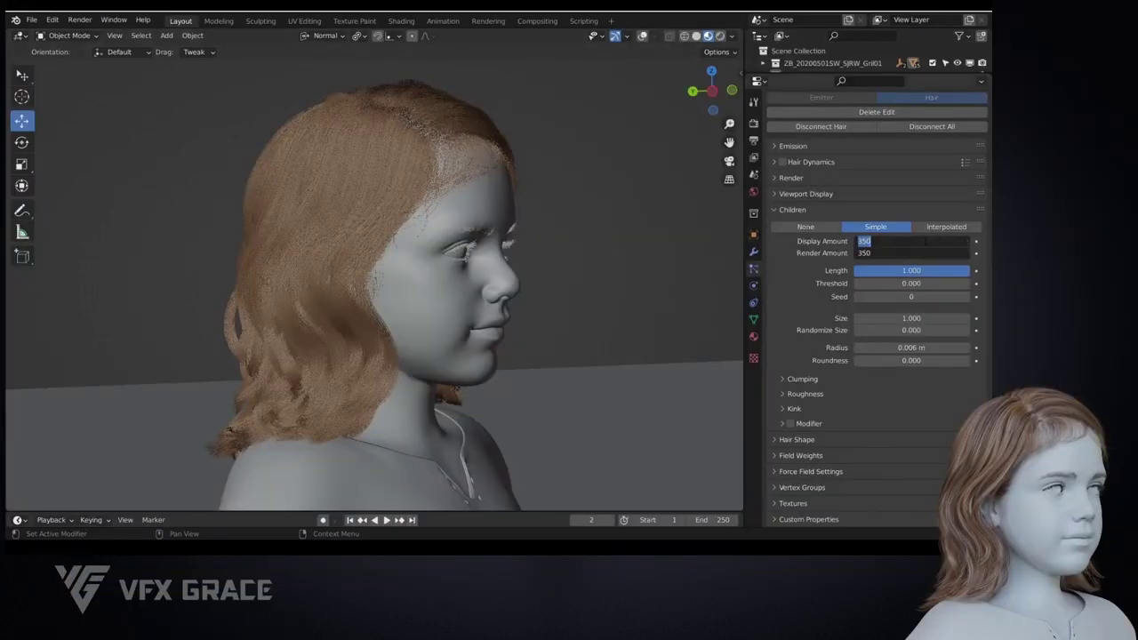
pyautogui.press('Return')
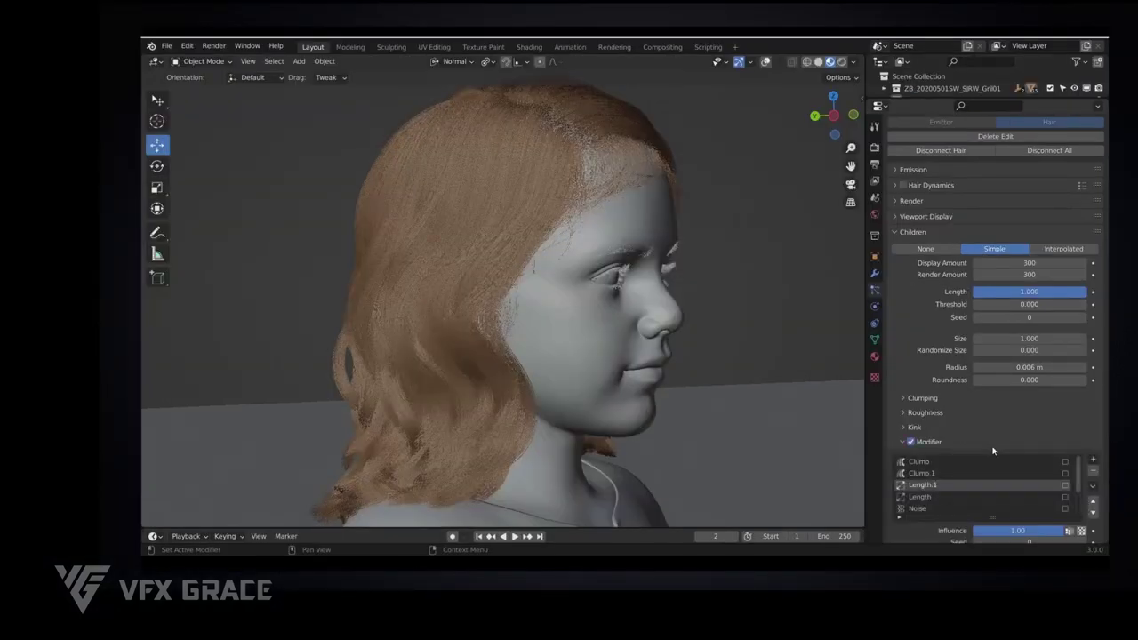
# Add a Clump modifier to the hair and set its clump type to Generated
pyautogui.click(1093, 460)
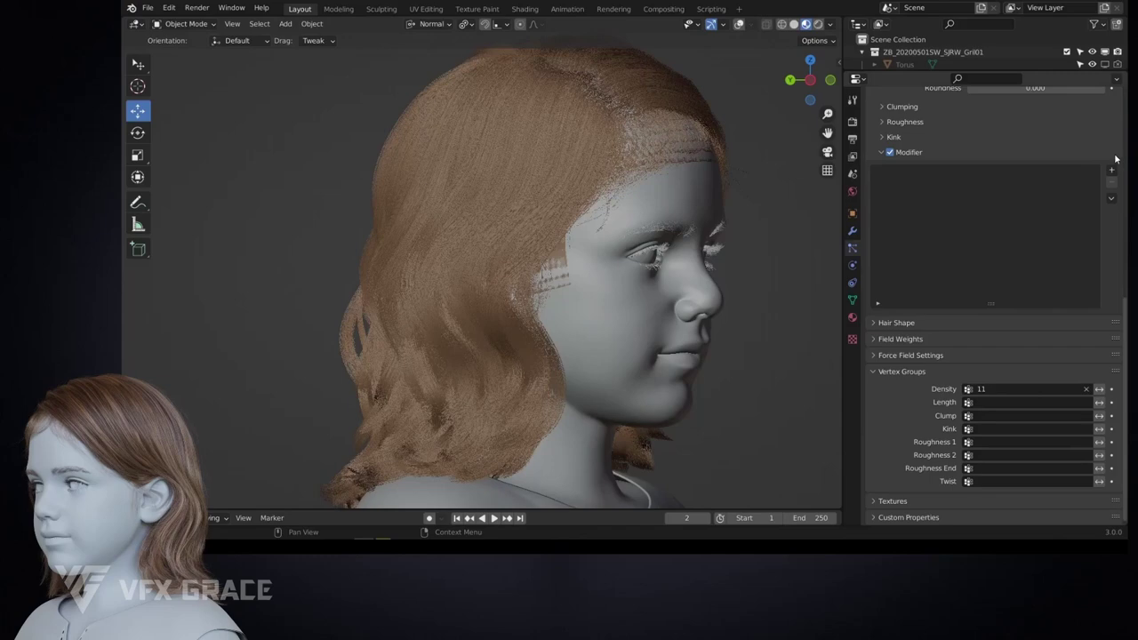
pyautogui.click(1112, 160)
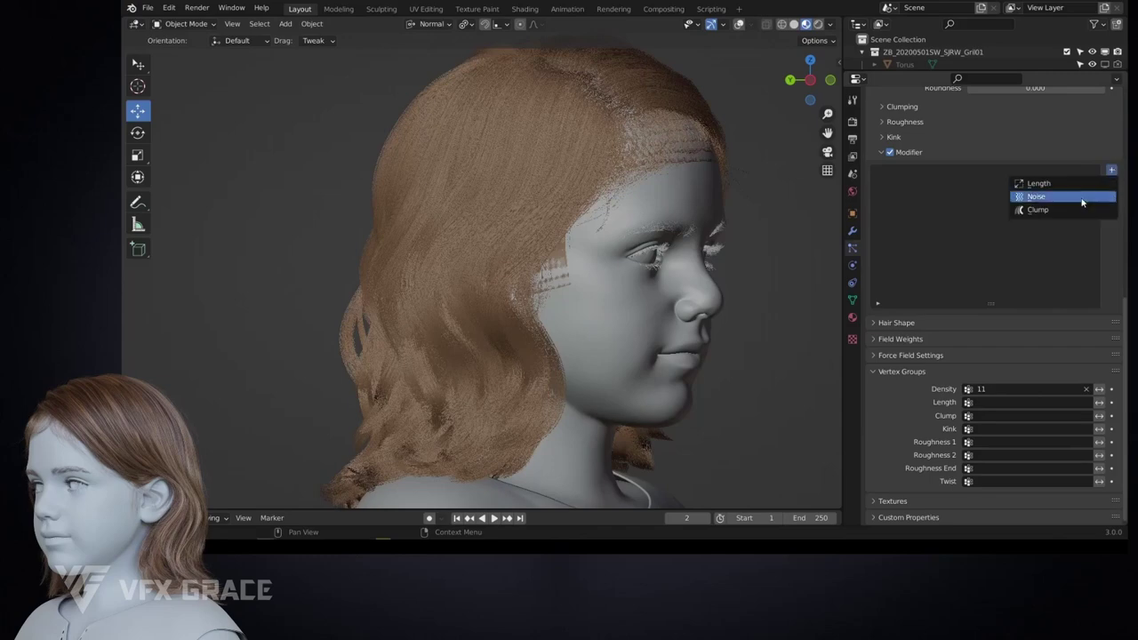
pyautogui.click(1045, 208)
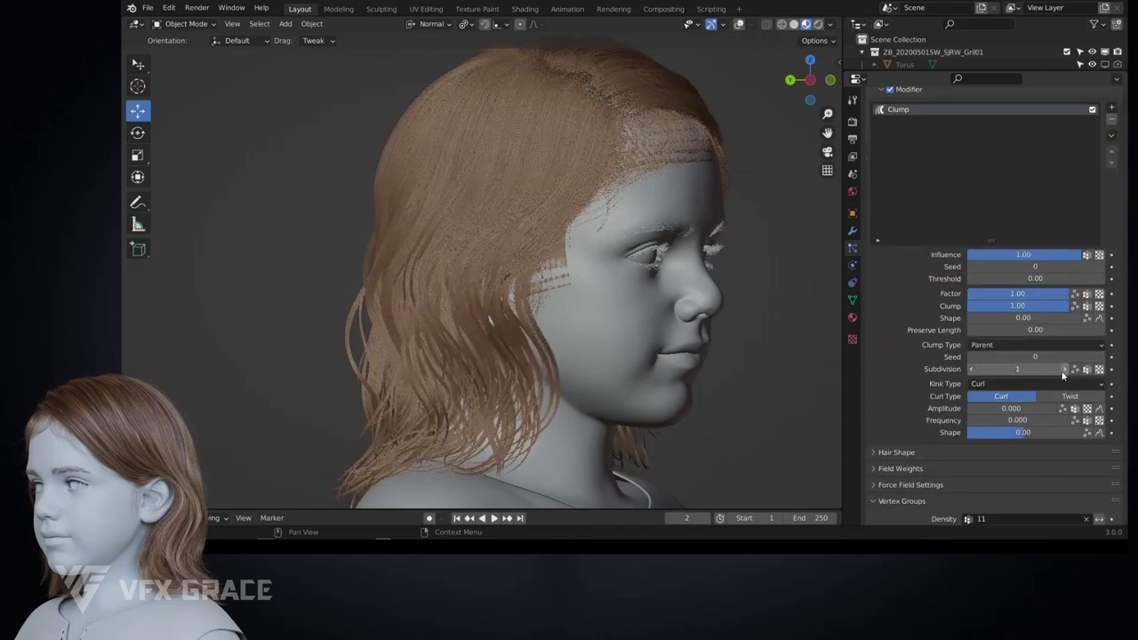
pyautogui.click(1022, 346)
pyautogui.click(991, 372)
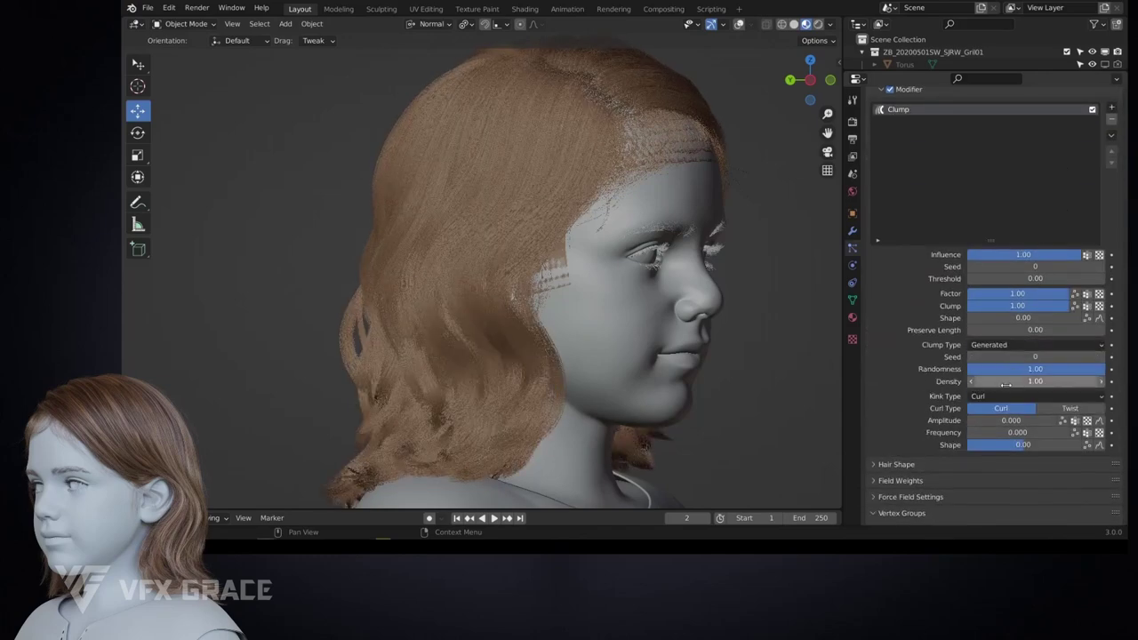
# Set the Clump modifier's density to 100
pyautogui.moveTo(1035, 382); pyautogui.dragTo(1096, 382)
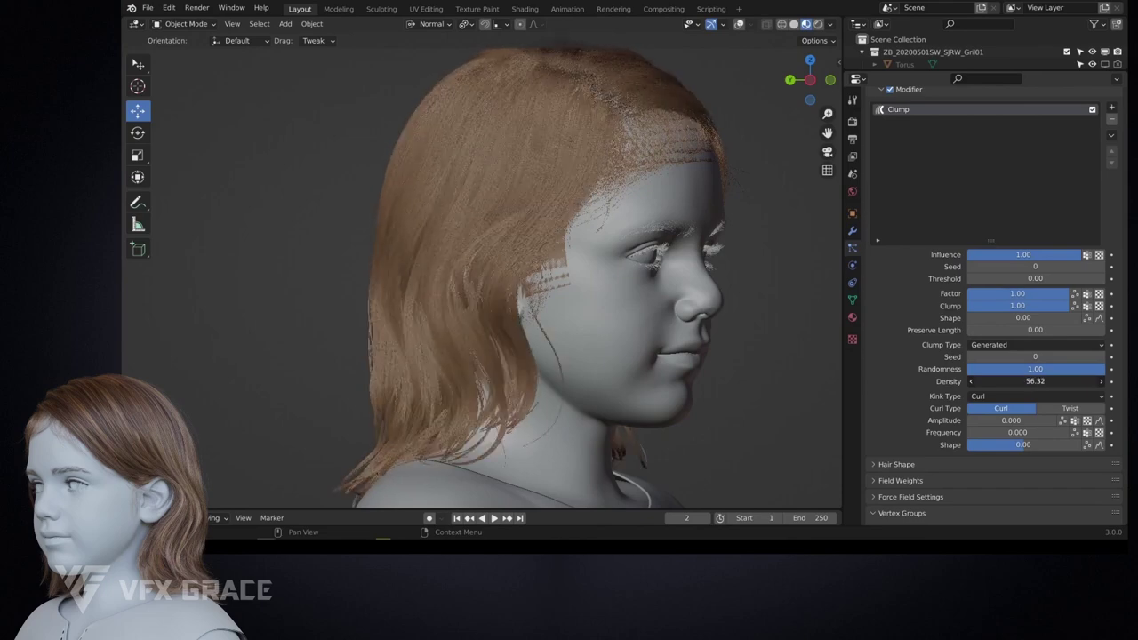
pyautogui.moveTo(774, 308); pyautogui.dragTo(534, 364, button='middle')
pyautogui.click(1035, 380)
pyautogui.write('100')
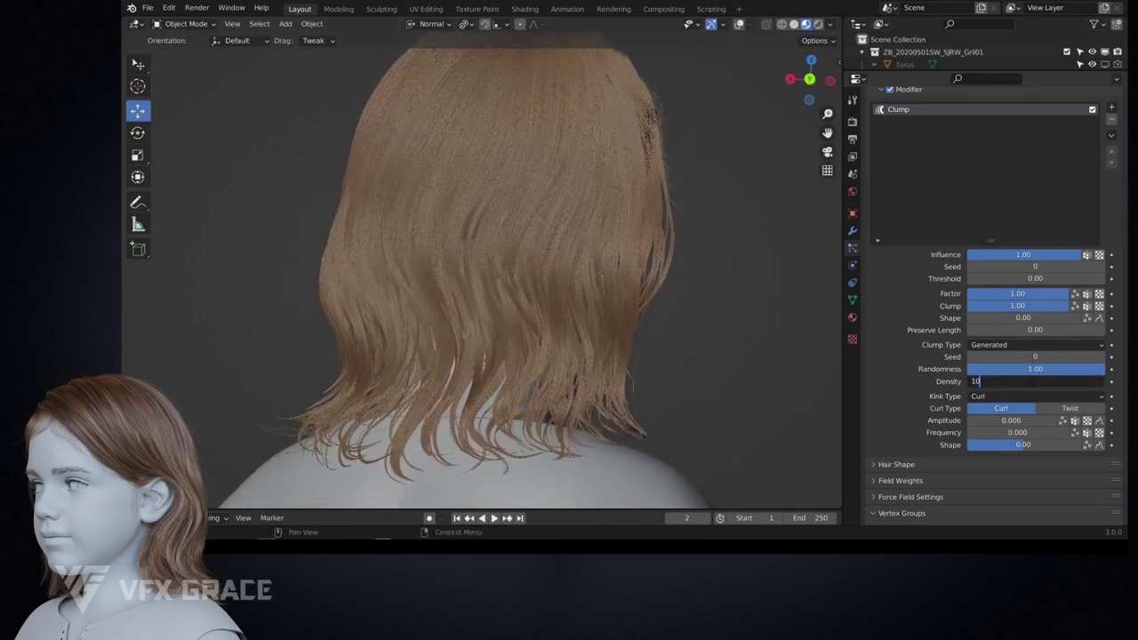
pyautogui.press('Return')
pyautogui.moveTo(675, 266); pyautogui.dragTo(638, 271, button='middle')
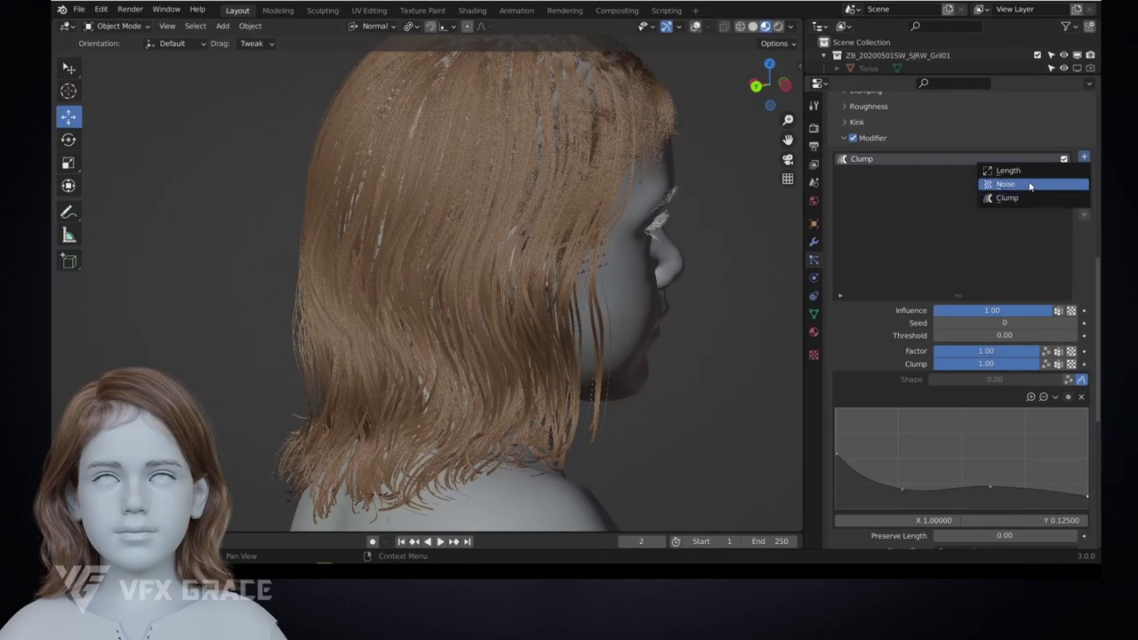
# Add a Noise modifier with an influence of about 0.03 and turn on its magnitude curve
pyautogui.click(1029, 186)
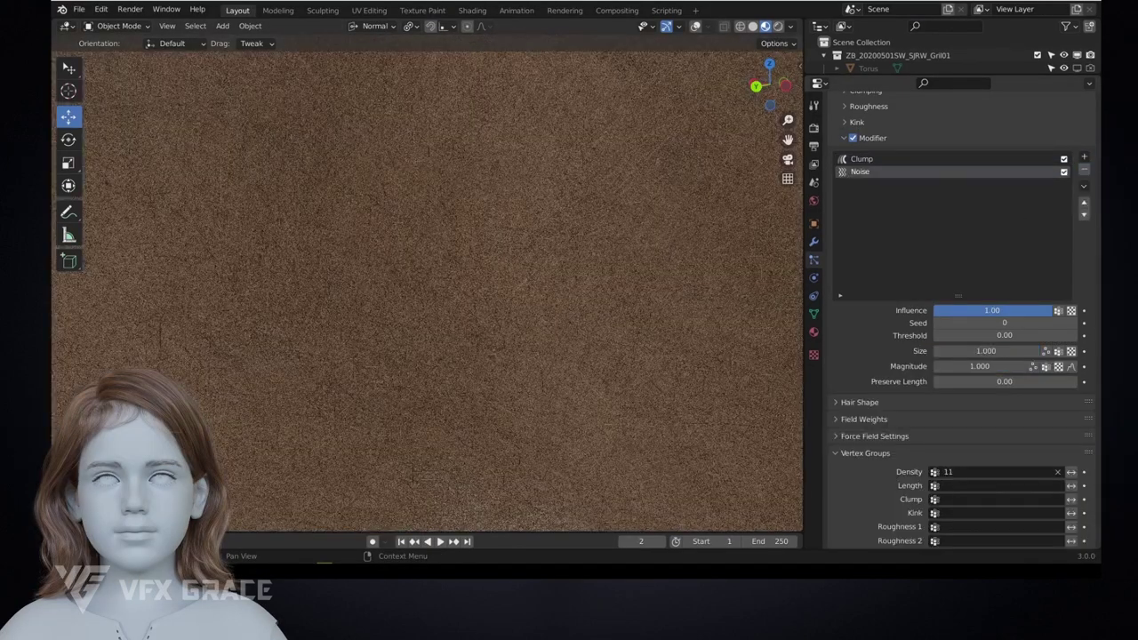
pyautogui.moveTo(1023, 310); pyautogui.dragTo(939, 310)
pyautogui.click(1072, 366)
# Lower the far end of the first Noise modifier's magnitude curve and bend the curve with added points
pyautogui.moveTo(729, 326); pyautogui.dragTo(699, 325, button='middle')
pyautogui.scroll(-2, 1068, 341)
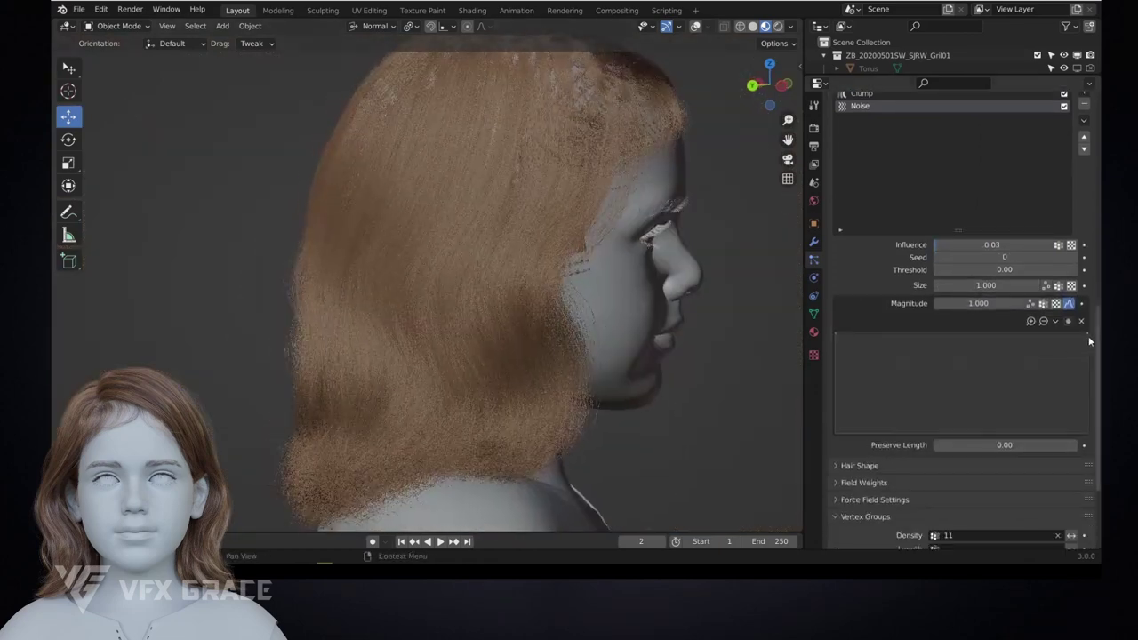
pyautogui.moveTo(1087, 334); pyautogui.dragTo(1087, 391)
pyautogui.moveTo(999, 374); pyautogui.dragTo(1001, 402)
pyautogui.moveTo(898, 370); pyautogui.dragTo(871, 373)
# Add a second Noise modifier with influence about 0.05 and threshold about 0.81, and turn on its magnitude curve
pyautogui.scroll(2, 1041, 261)
pyautogui.click(1084, 179)
pyautogui.click(1029, 208)
pyautogui.moveTo(1022, 332); pyautogui.dragTo(938, 333)
pyautogui.moveTo(944, 358); pyautogui.dragTo(1016, 332)
pyautogui.click(1072, 389)
# Lower the far end of the second Noise modifier's magnitude curve and bend its middle
pyautogui.scroll(-2, 1074, 386)
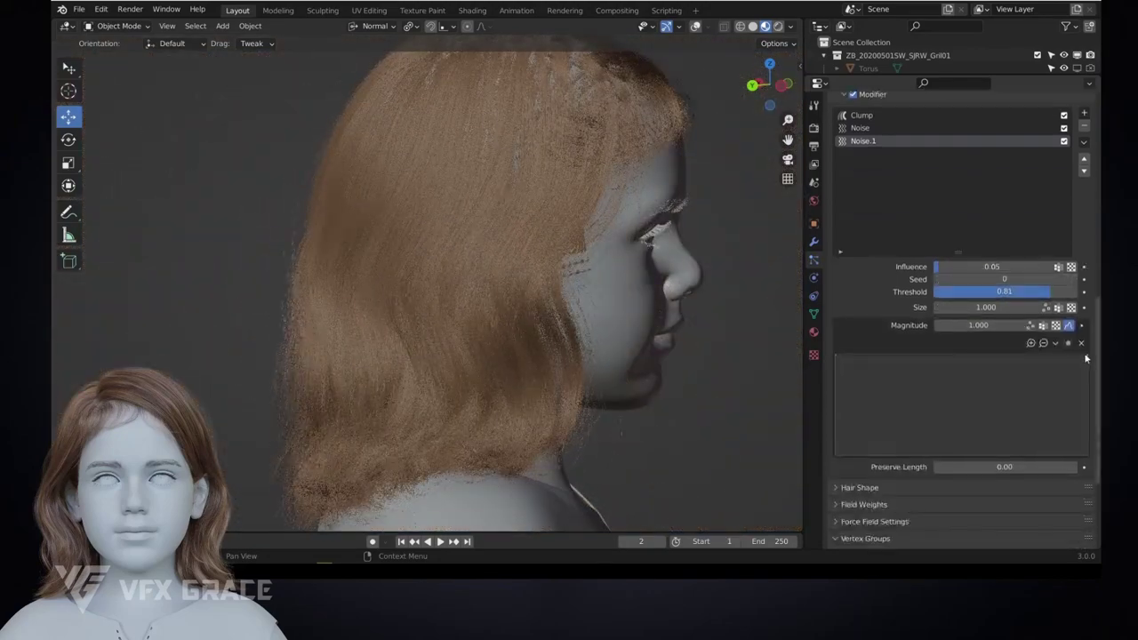
pyautogui.moveTo(1086, 356); pyautogui.dragTo(1087, 433)
pyautogui.moveTo(974, 402); pyautogui.dragTo(895, 370)
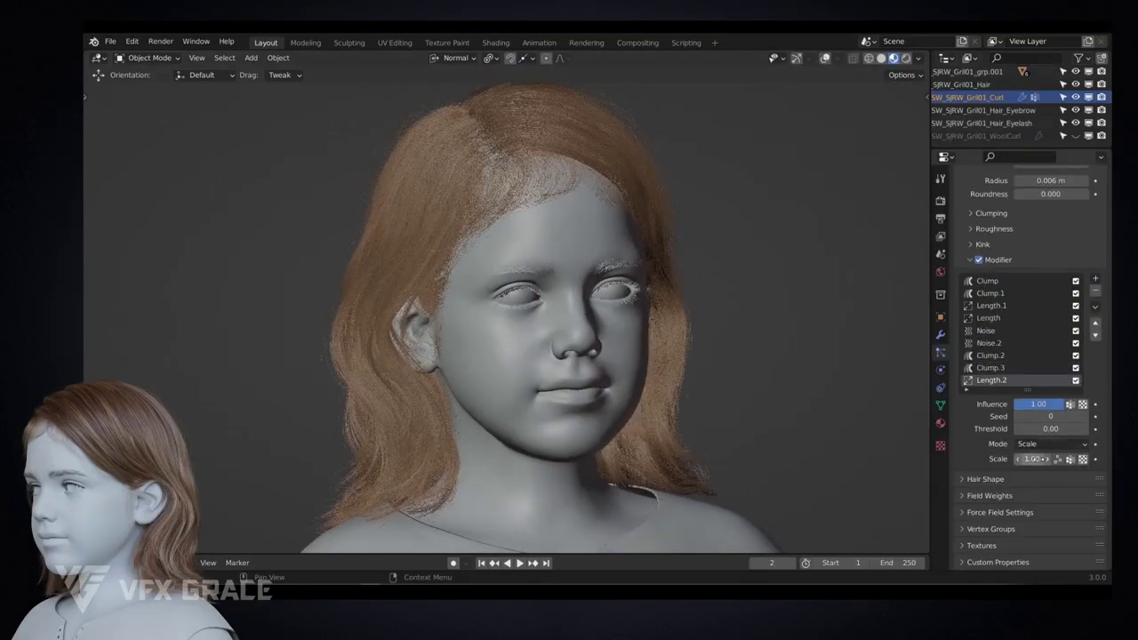
# Try adjusting the scale of the Length.2 modifier and switch its mode to Cut
pyautogui.moveTo(1032, 458)
pyautogui.mouseDown()
pyautogui.moveTo(1045, 459)
pyautogui.moveTo(1014, 459)
pyautogui.moveTo(1090, 459)
pyautogui.moveTo(1012, 459)
pyautogui.moveTo(1036, 459)
pyautogui.mouseUp()
pyautogui.click(1031, 444)
pyautogui.click(1028, 474)
pyautogui.moveTo(498, 311); pyautogui.dragTo(551, 309, button='middle')
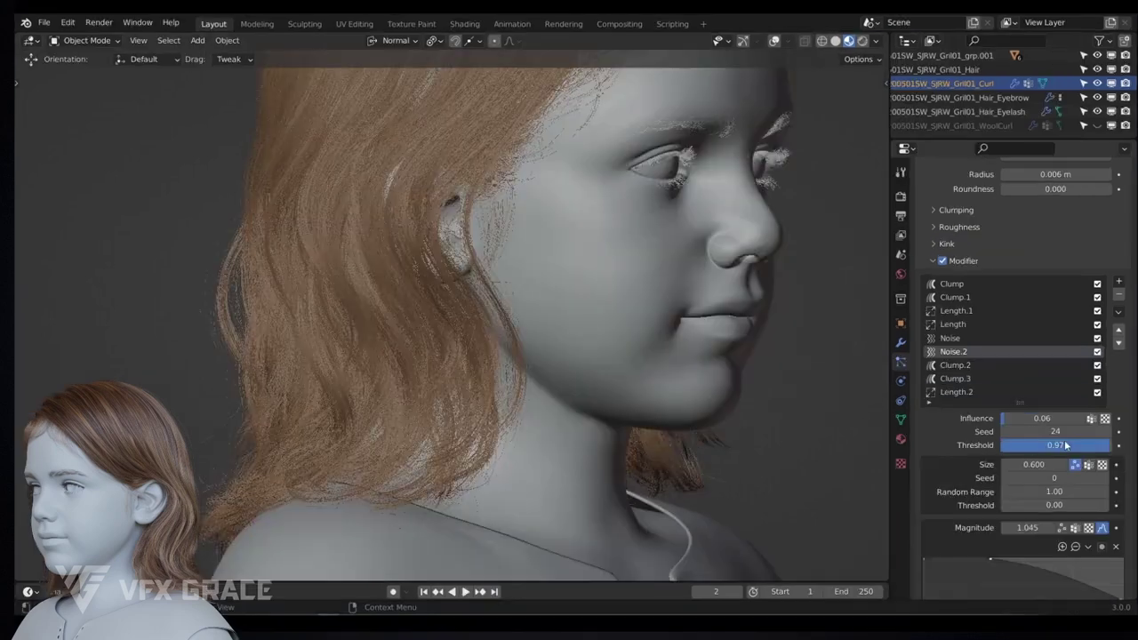
# Set the threshold of Noise.2 to about 0.88 and copy that value to the threshold of Length.2
pyautogui.moveTo(1058, 445); pyautogui.dragTo(1098, 454)
pyautogui.click(1097, 449)
pyautogui.hotkey('ctrl', 'c')
pyautogui.press('Return')
pyautogui.click(993, 394)
pyautogui.click(1049, 444)
pyautogui.hotkey('ctrl', 'v')
pyautogui.press('Return')
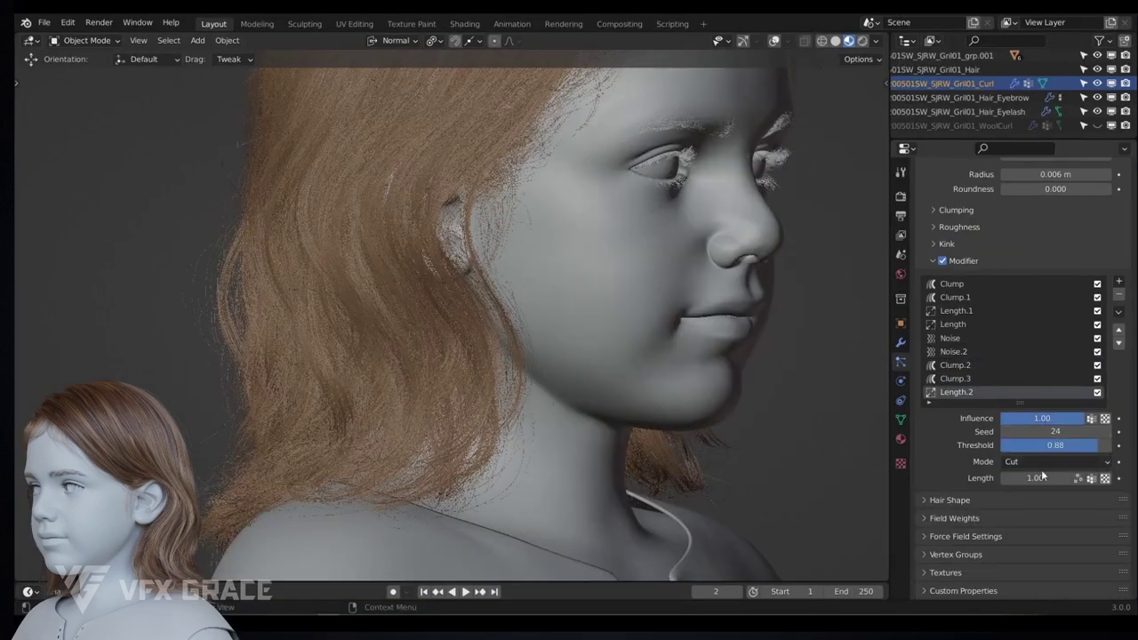
# Adjust the cut length of Length.2 and choose Cut as its mode
pyautogui.moveTo(1042, 477)
pyautogui.mouseDown()
pyautogui.moveTo(996, 477)
pyautogui.moveTo(1041, 478)
pyautogui.mouseUp()
pyautogui.click(1029, 462)
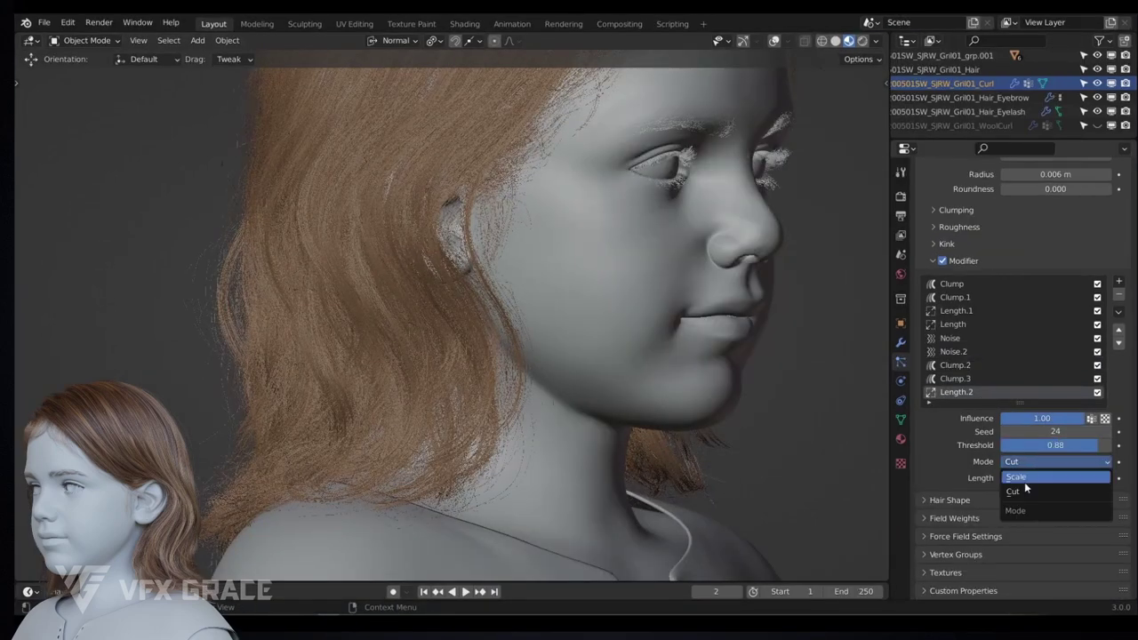
pyautogui.click(1027, 493)
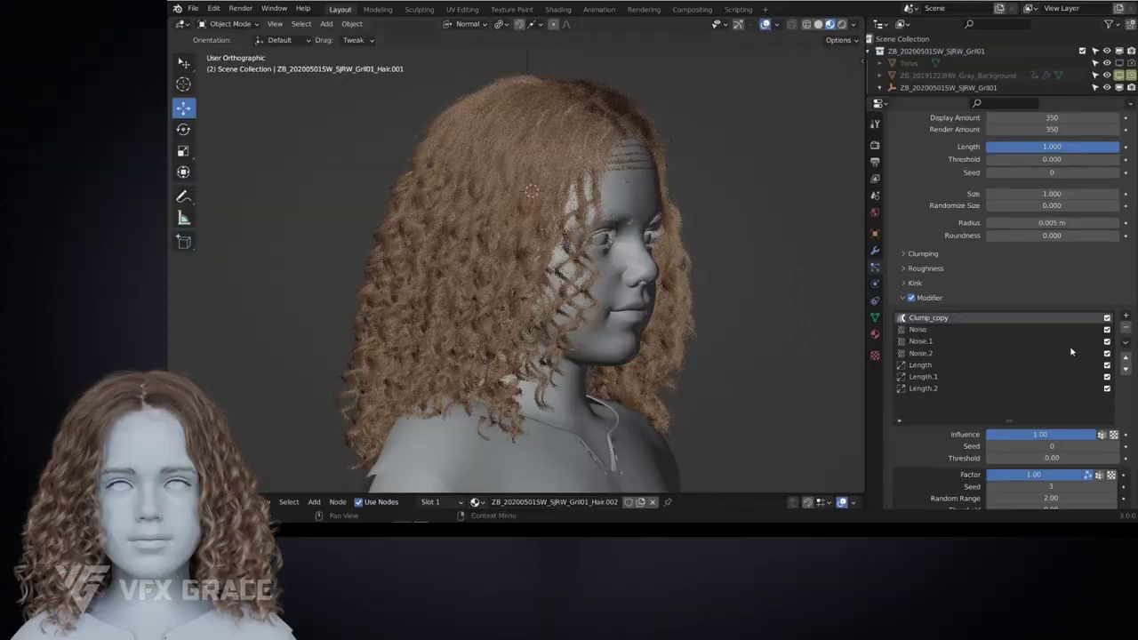
# Toggle the randomization of Subdivision and Frequency in the curly hair's Clump_copy modifier to compare the curls
pyautogui.scroll(-6, 1072, 352)
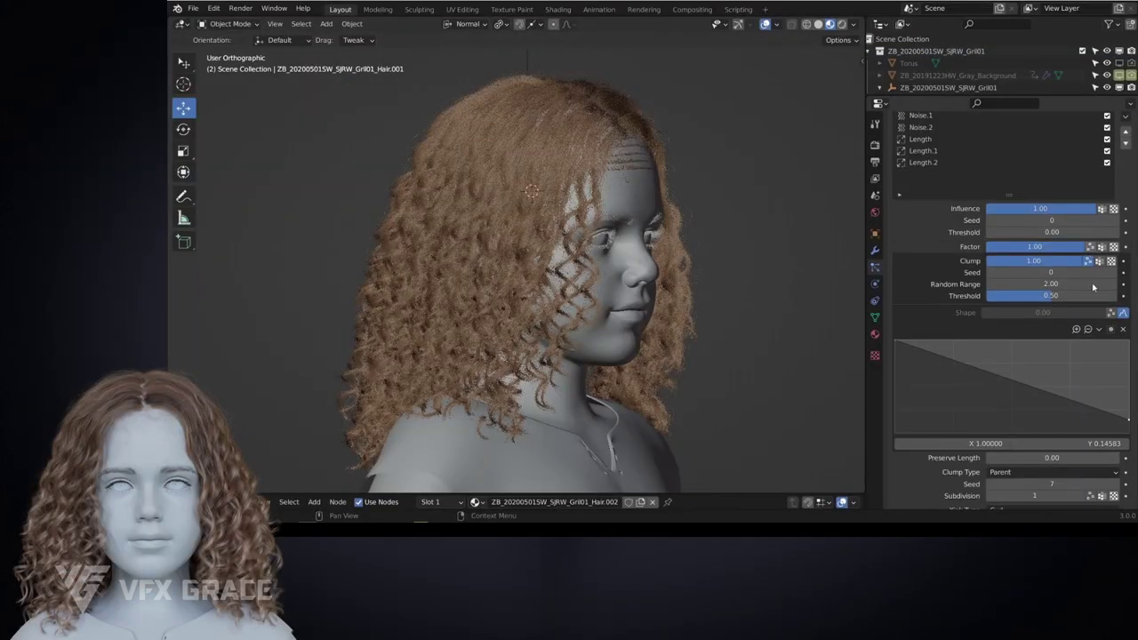
pyautogui.scroll(-5, 1089, 307)
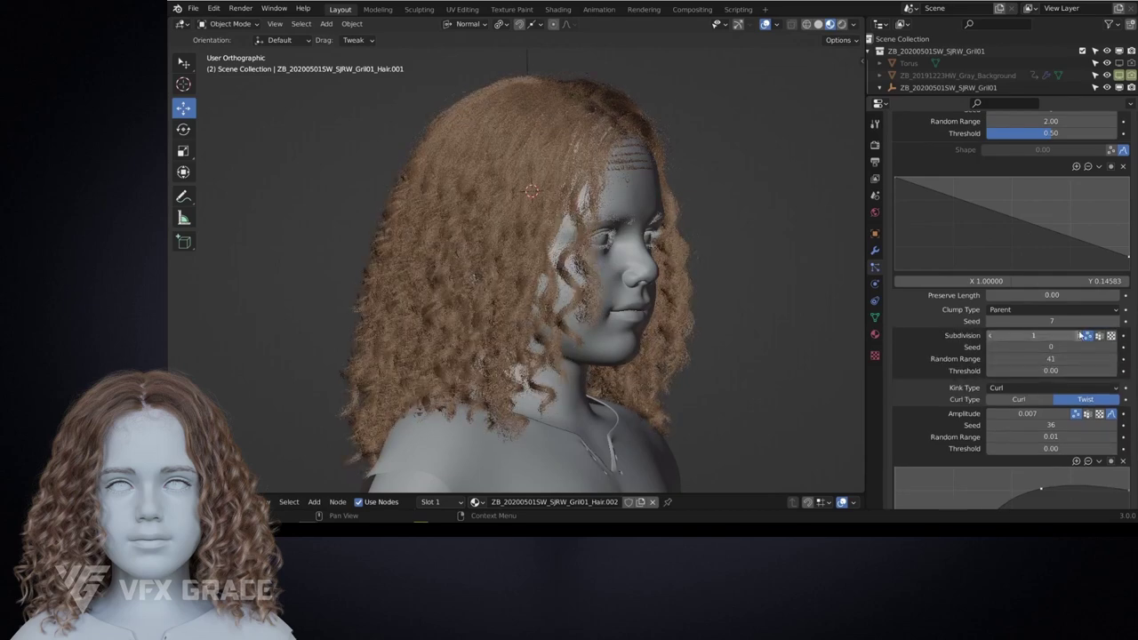
pyautogui.click(1091, 336)
pyautogui.scroll(-3, 1065, 349)
pyautogui.click(1089, 361)
pyautogui.click(1090, 362)
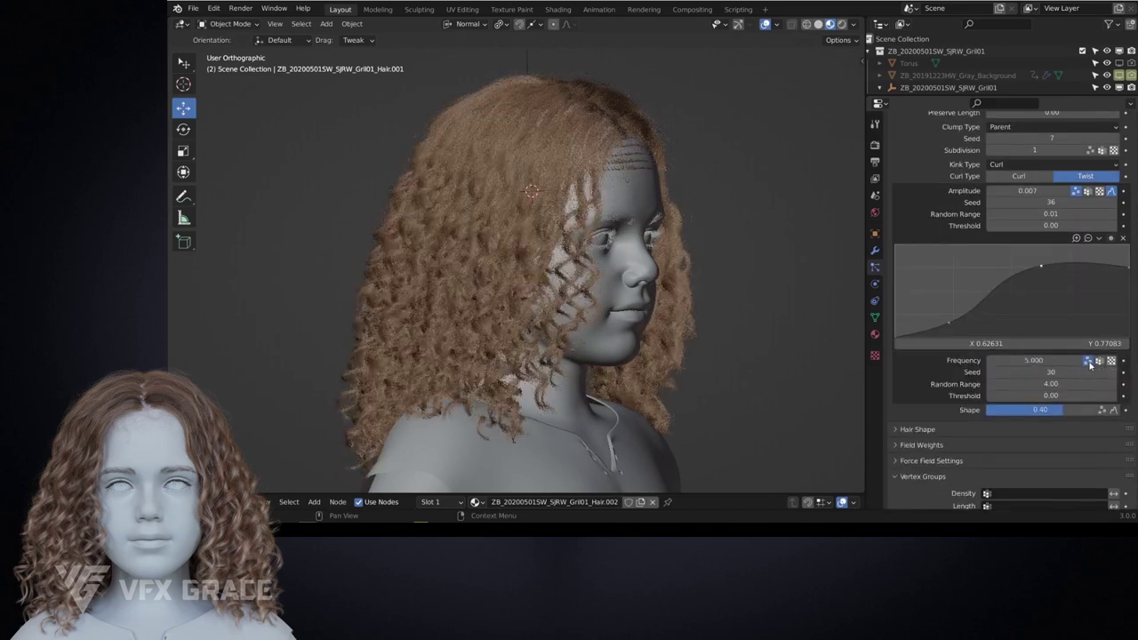
pyautogui.scroll(-1, 1091, 363)
pyautogui.scroll(1, 1106, 355)
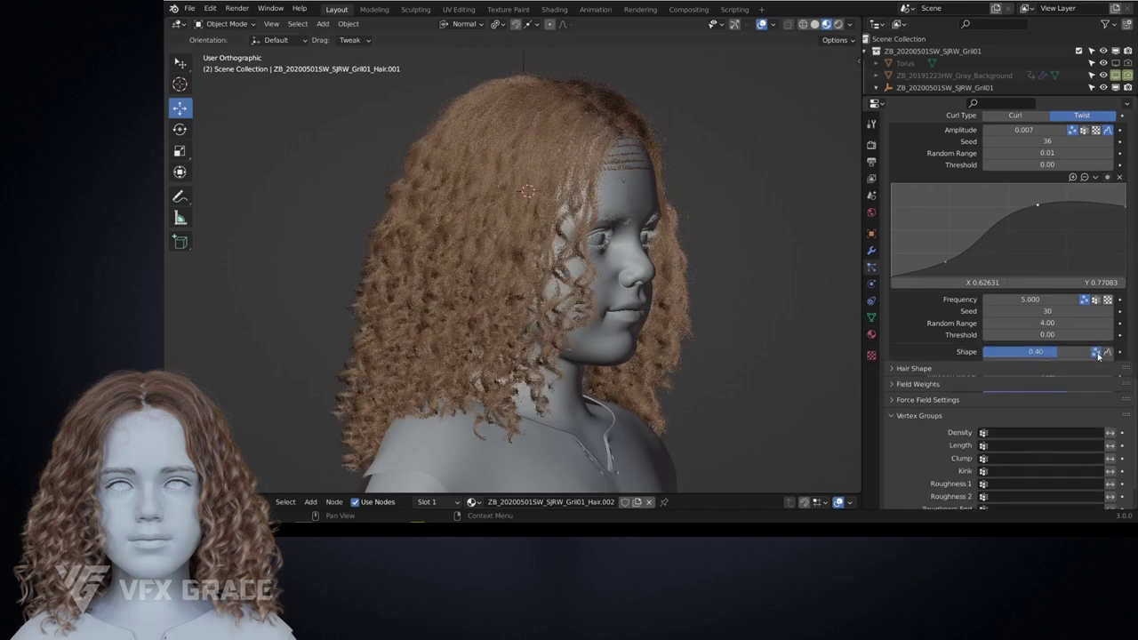
# Select the curly hair's Noise modifier and toggle the randomization of its size and magnitude
pyautogui.scroll(10, 1086, 318)
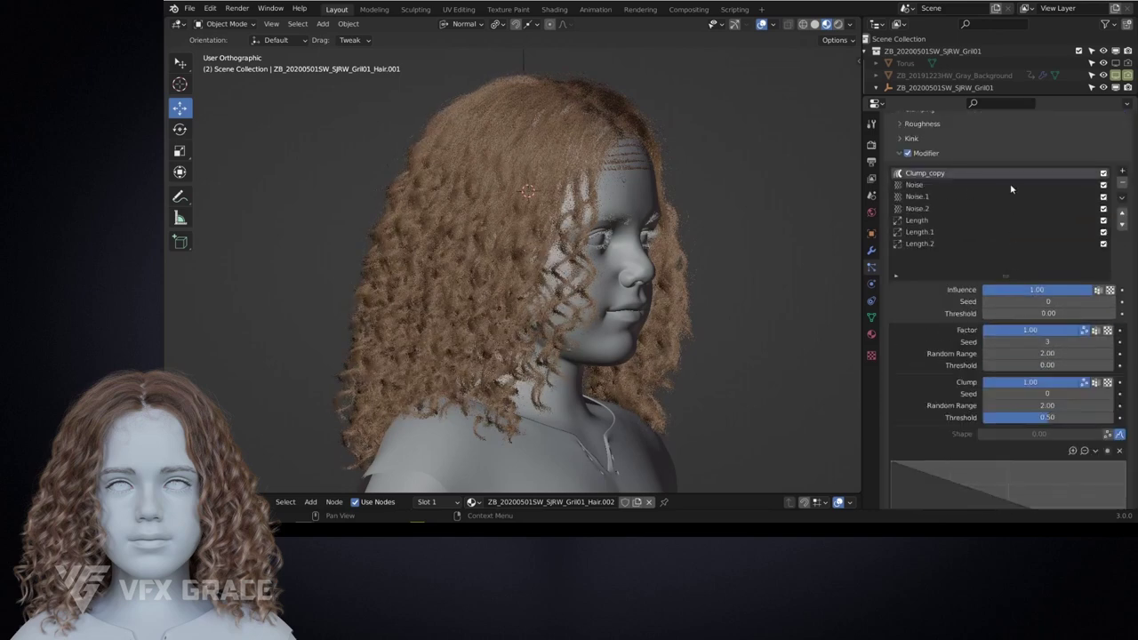
pyautogui.click(1011, 185)
pyautogui.scroll(-3, 1056, 284)
pyautogui.click(1088, 205)
pyautogui.click(1089, 206)
pyautogui.click(1074, 222)
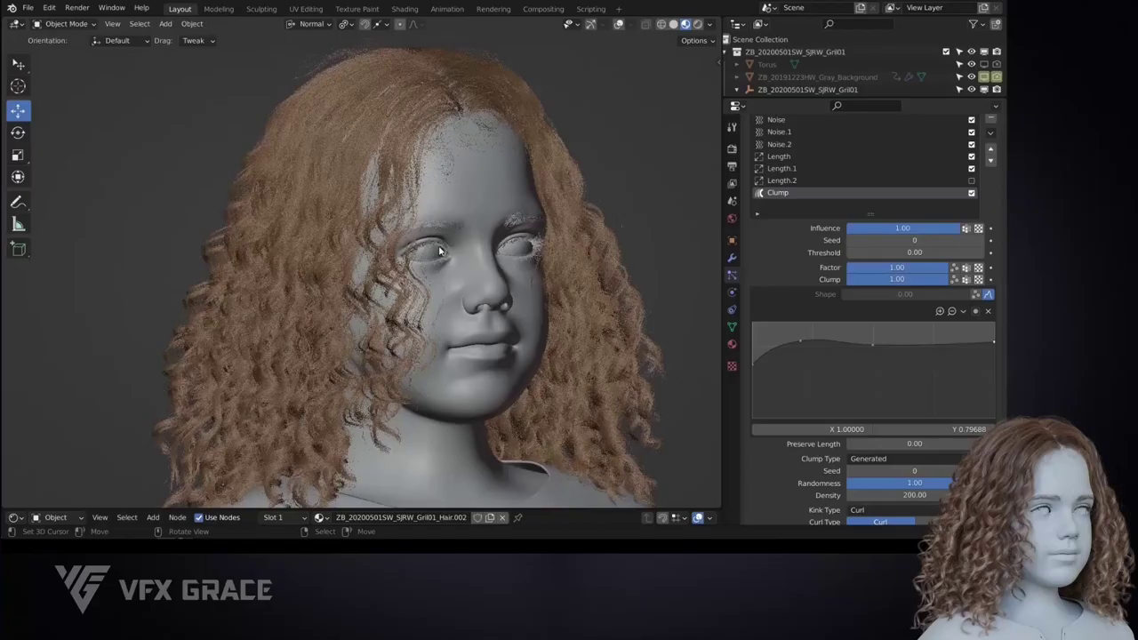
# Assign vertex group 11 to the Clump modifier's influence and leave Weight Paint mode
pyautogui.click(920, 229)
pyautogui.scroll(-3, 872, 329)
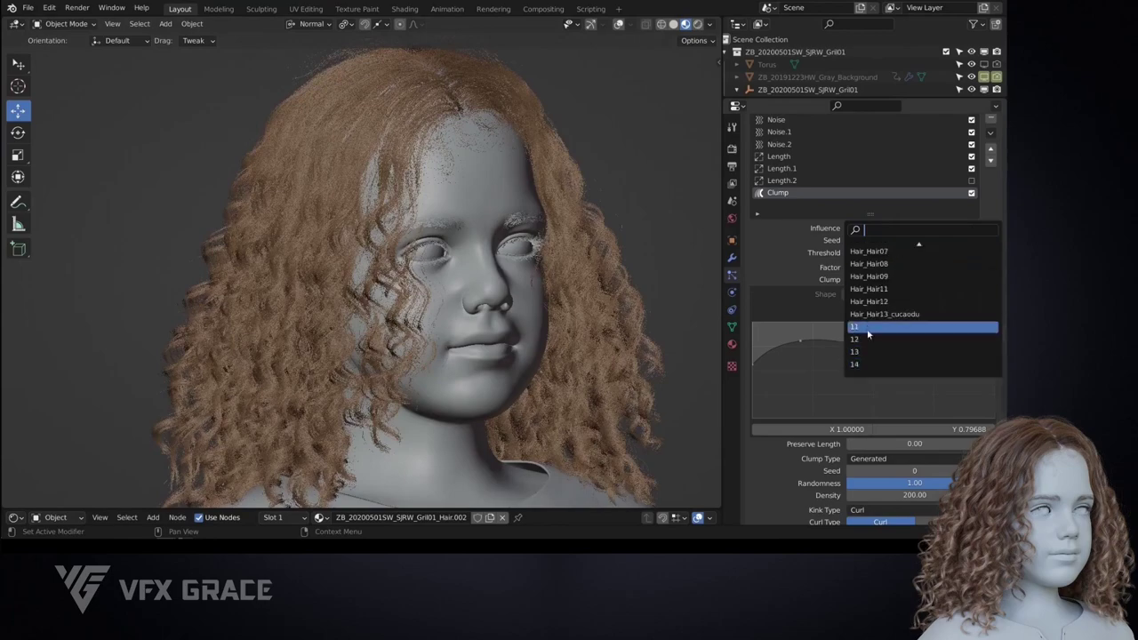
pyautogui.click(869, 328)
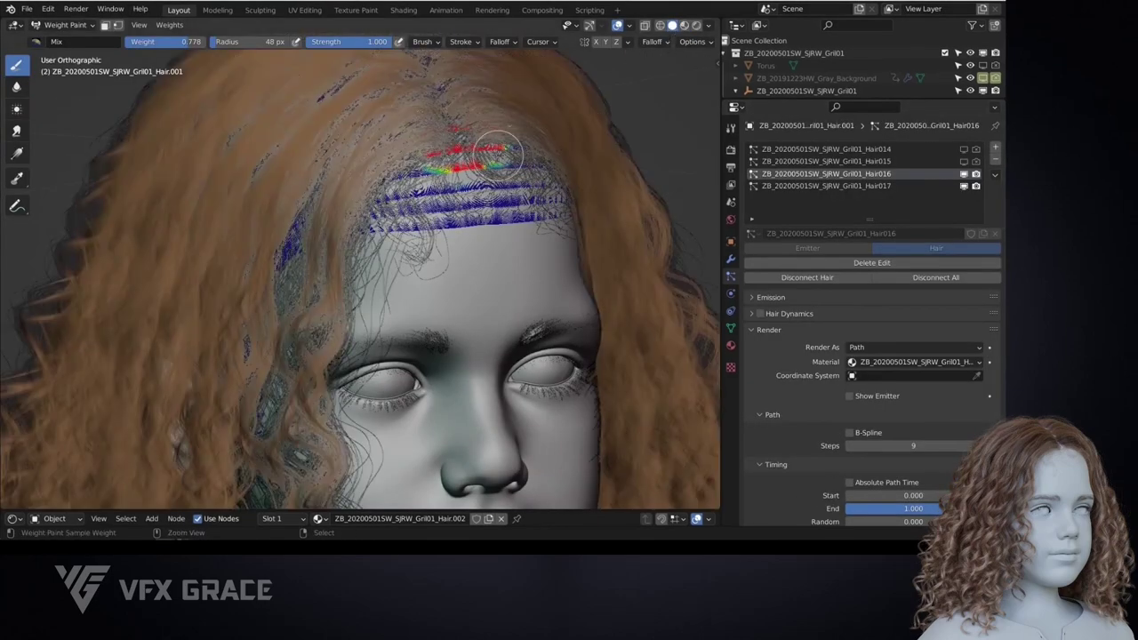
pyautogui.hotkey('ctrl', 'Tab')
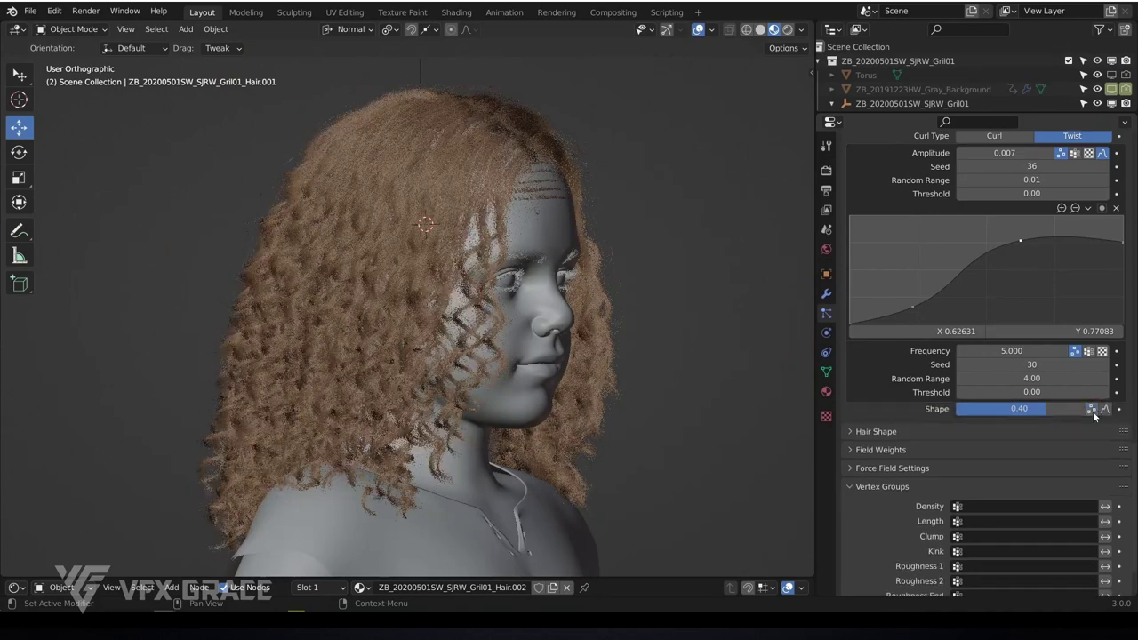
pyautogui.scroll(6, 1093, 411)
pyautogui.scroll(8, 1077, 363)
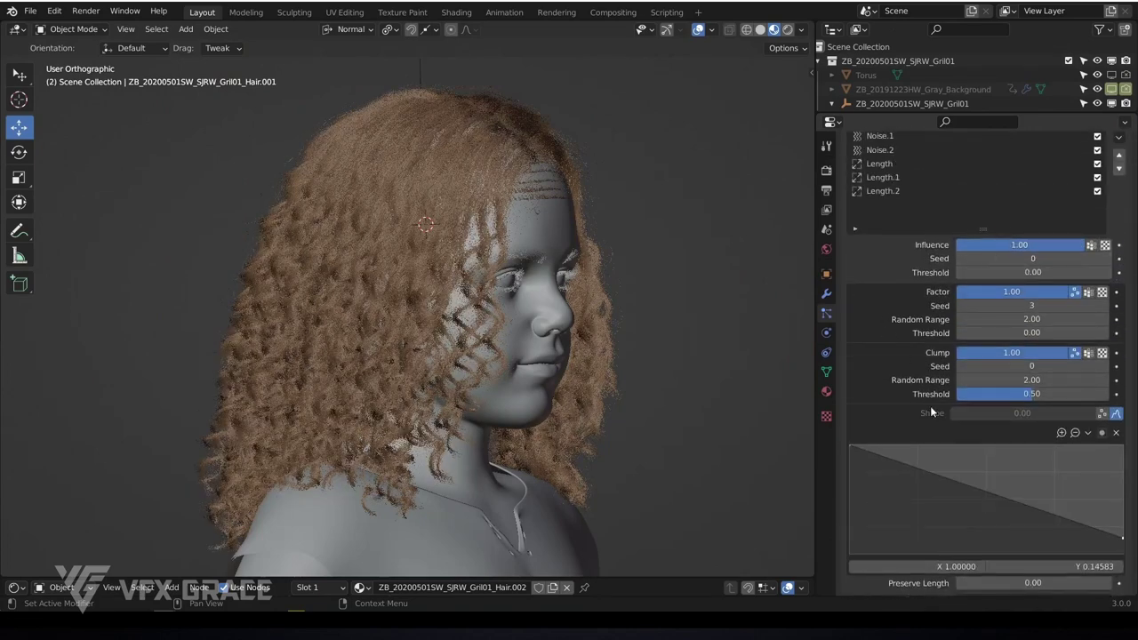
pyautogui.scroll(5, 972, 232)
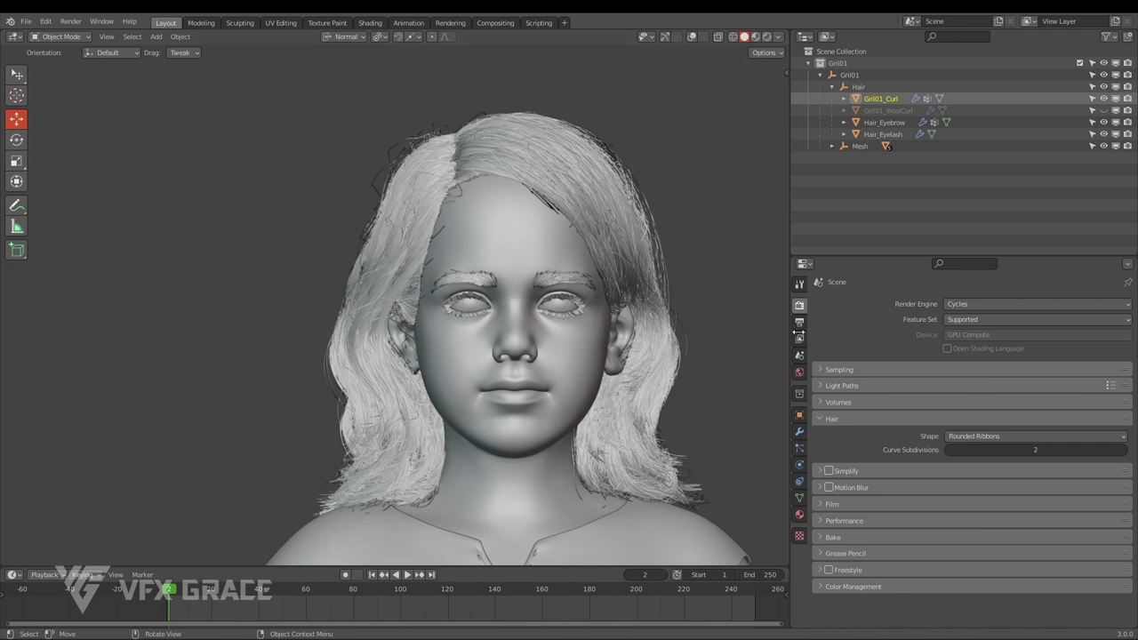
# Switch the render engine to CyclesHair and set the hair shape type to Strip
pyautogui.click(982, 306)
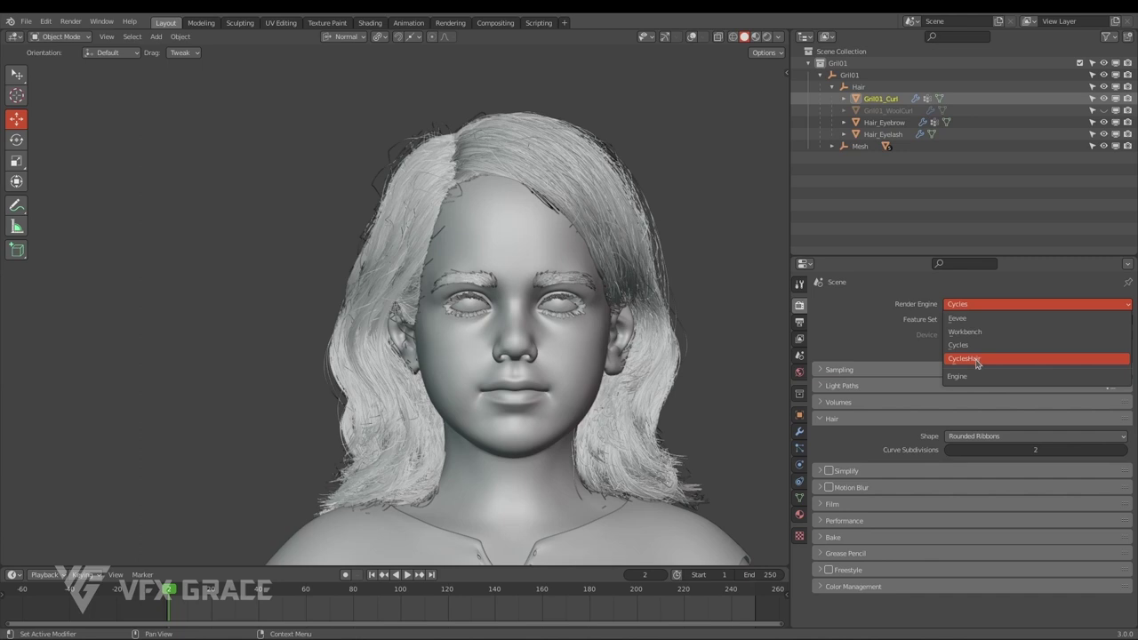
pyautogui.click(977, 362)
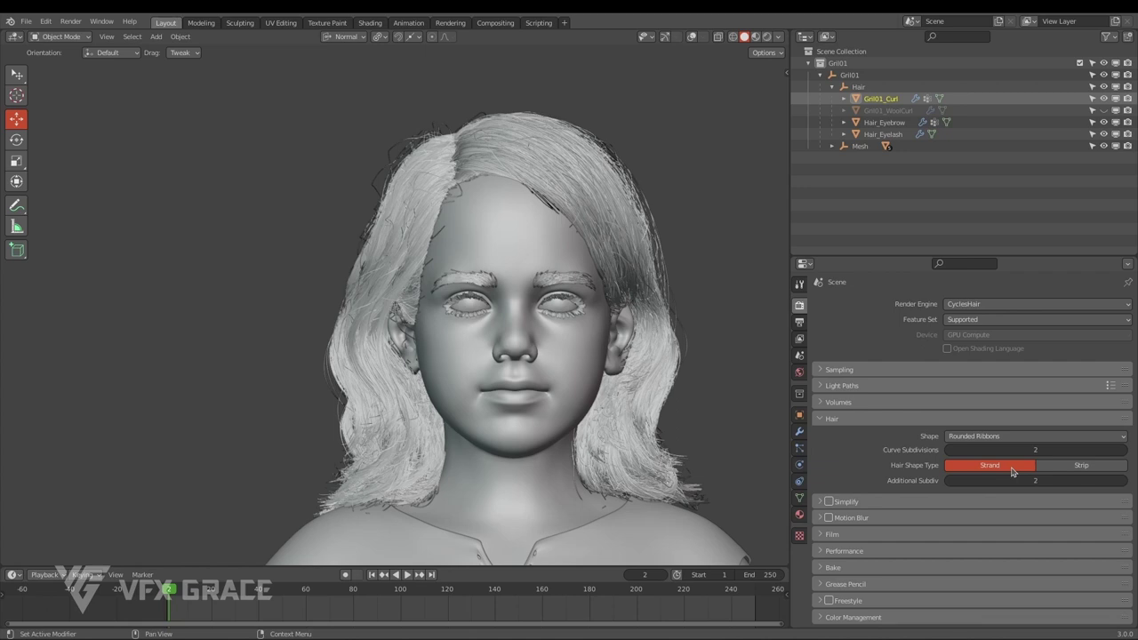
pyautogui.click(1081, 468)
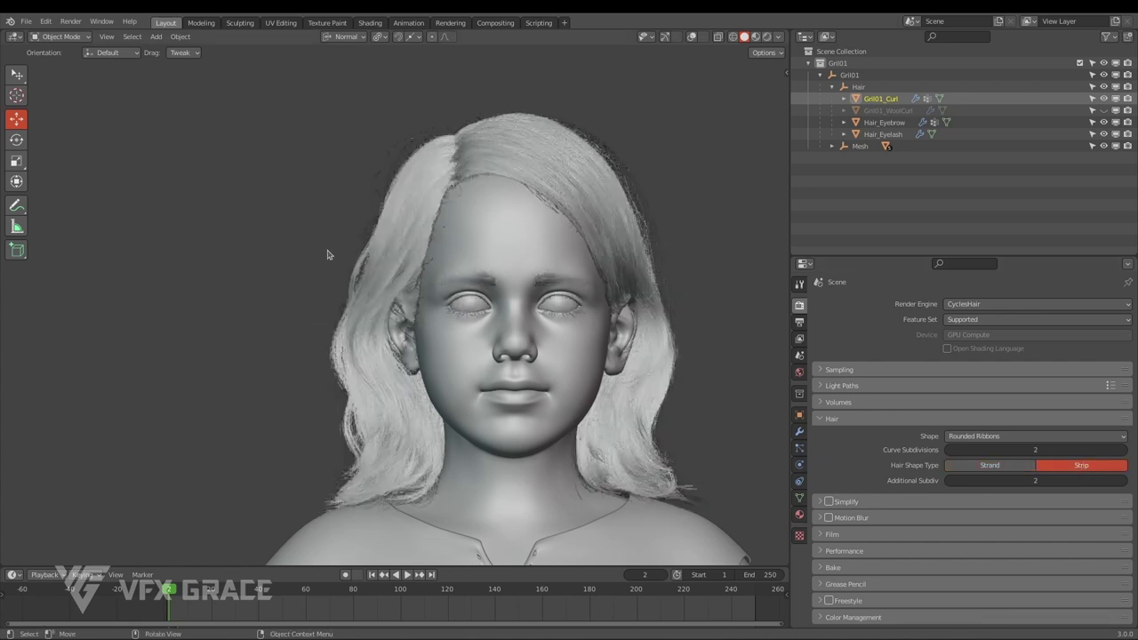
# Create a new material for the curly hair and set its viewport display color to hex AB9474
pyautogui.click(800, 514)
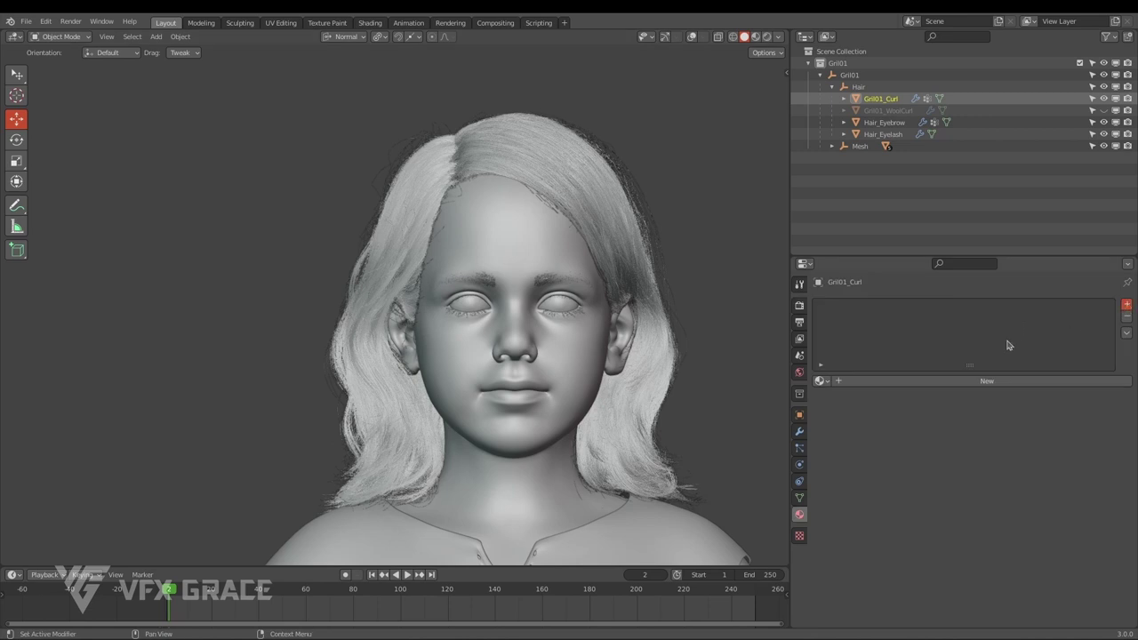
pyautogui.click(995, 381)
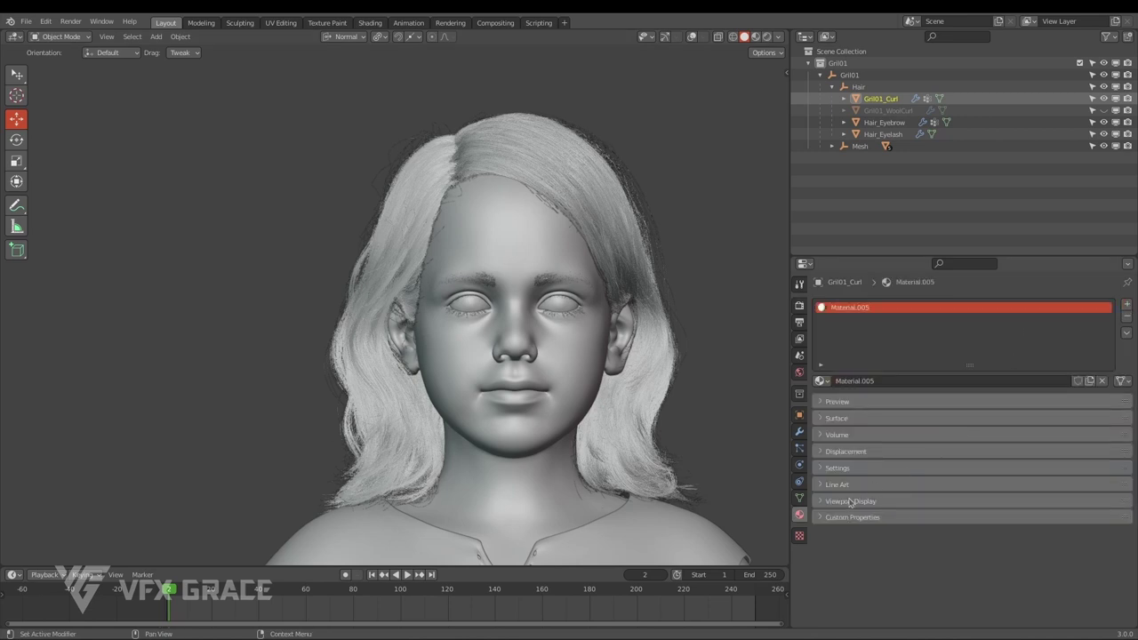
pyautogui.click(825, 503)
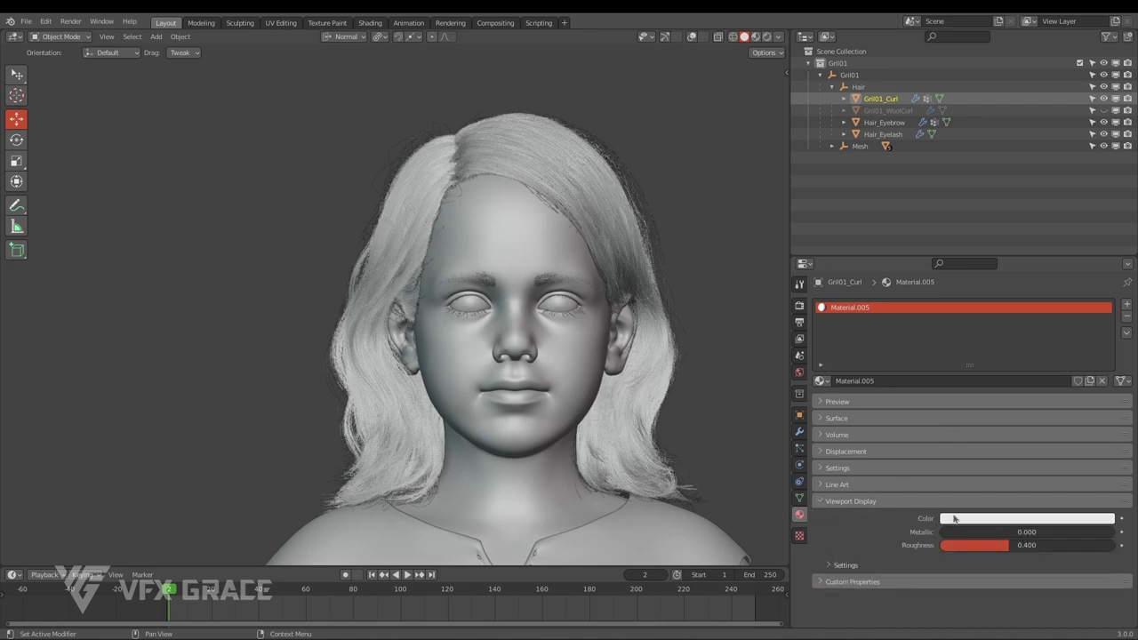
pyautogui.click(999, 519)
pyautogui.click(1059, 463)
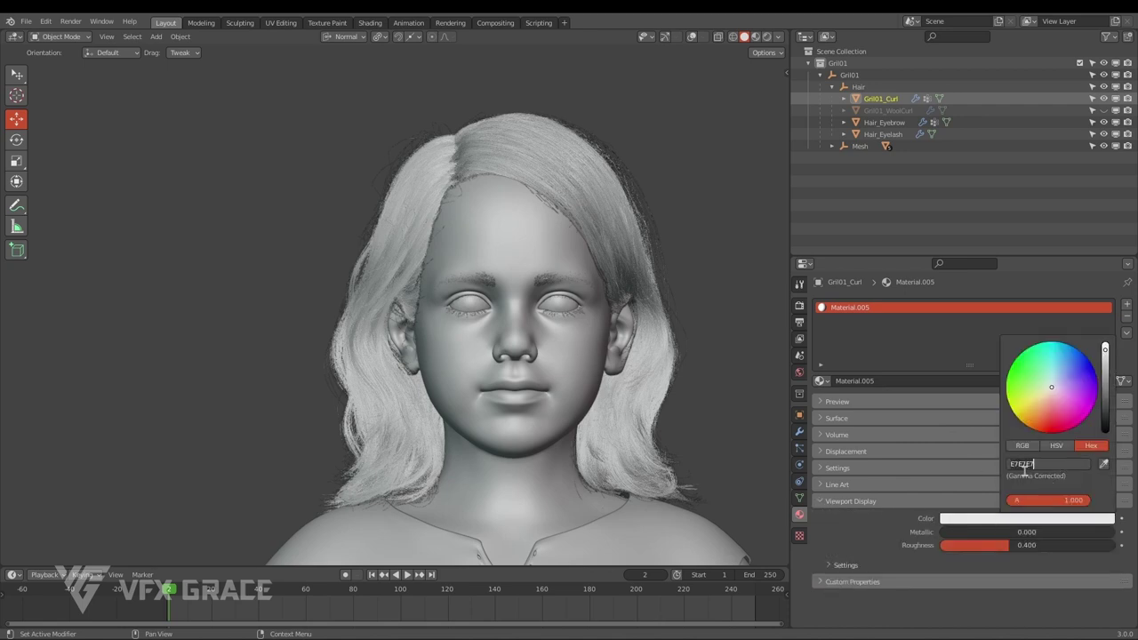
pyautogui.write('AB9474')
pyautogui.press('Return')
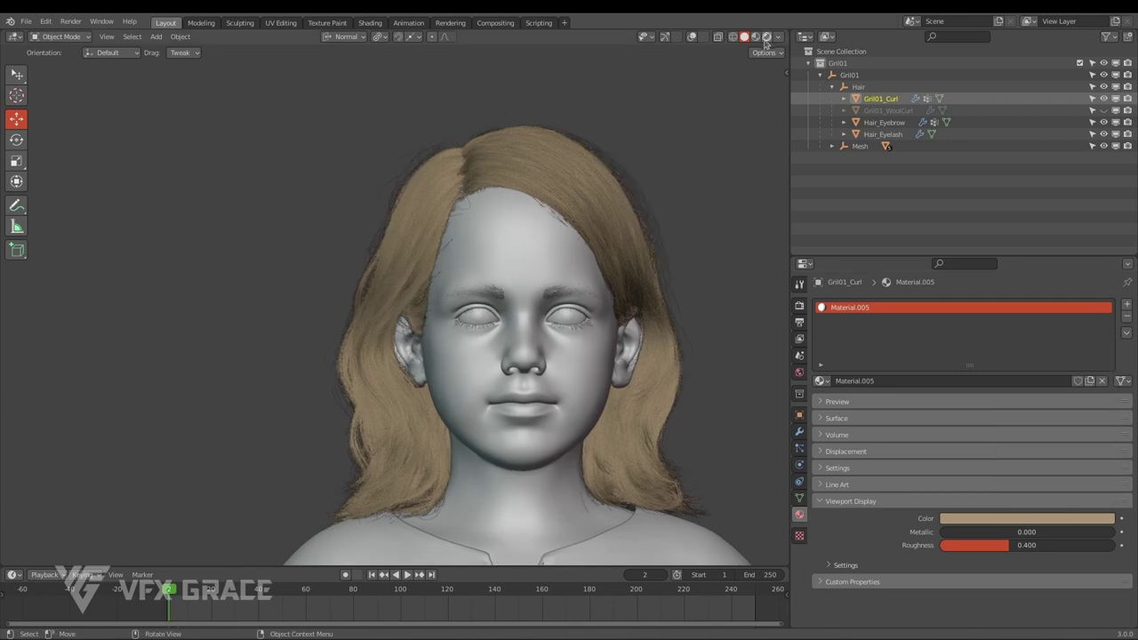
# Switch the viewport to Material Preview shading and examine the tinted hair from the front, from the side and close up at the tips
pyautogui.click(756, 36)
pyautogui.keyDown('shift'); pyautogui.moveTo(712, 206); pyautogui.dragTo(719, 219, button='middle'); pyautogui.keyUp('shift')
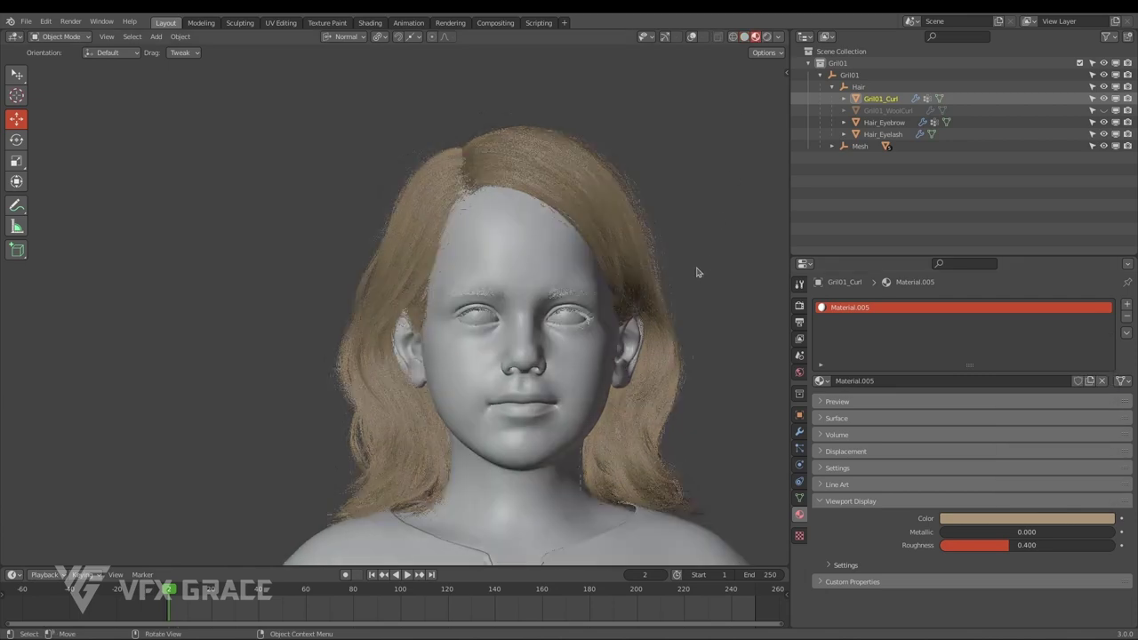
pyautogui.moveTo(477, 394); pyautogui.dragTo(587, 394, button='middle')
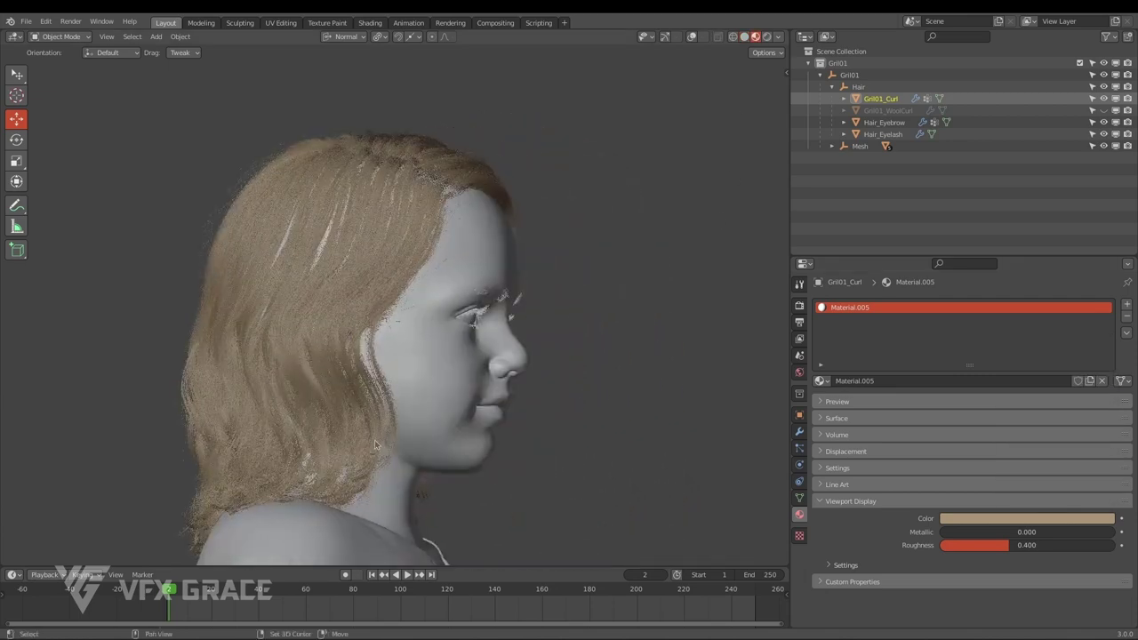
pyautogui.scroll(2, 412, 416)
pyautogui.scroll(2, 412, 415)
pyautogui.moveTo(411, 415); pyautogui.dragTo(285, 434, button='middle')
pyautogui.scroll(4, 439, 462)
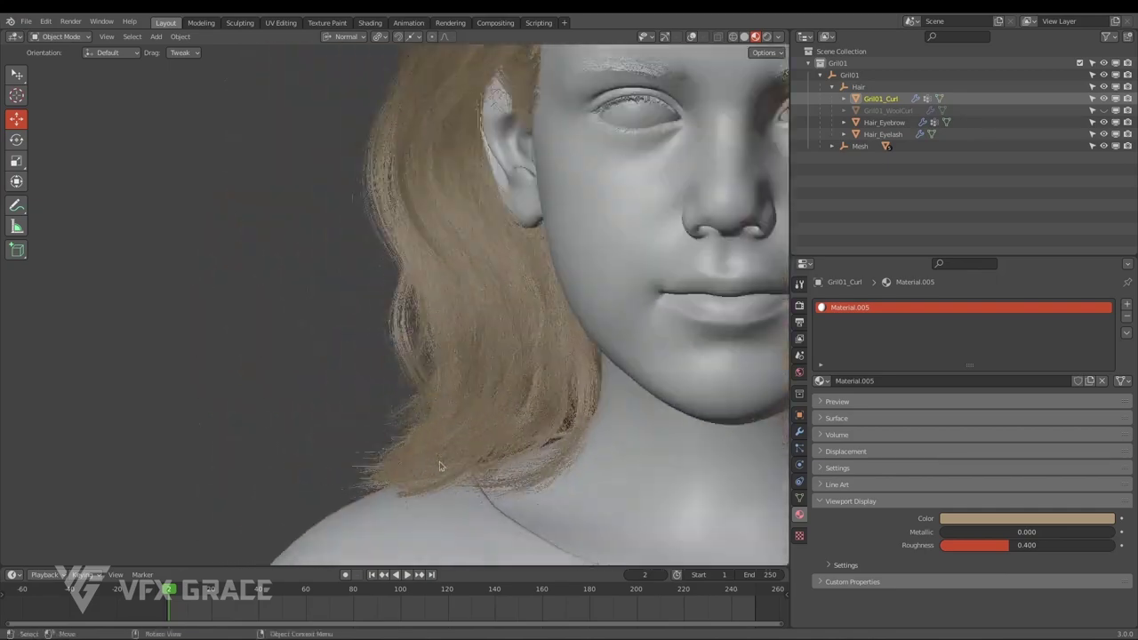
pyautogui.moveTo(440, 461); pyautogui.dragTo(407, 436, button='middle')
pyautogui.scroll(4, 440, 330)
pyautogui.moveTo(440, 330); pyautogui.dragTo(412, 379, button='middle')
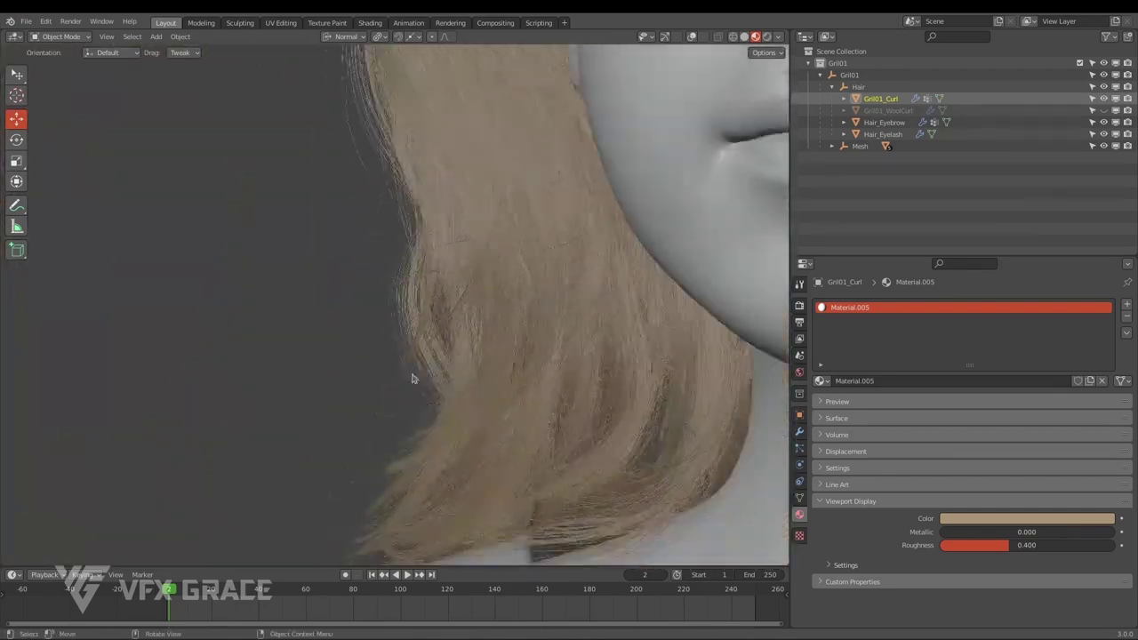
pyautogui.scroll(-8, 411, 379)
pyautogui.moveTo(539, 367); pyautogui.dragTo(543, 415, button='middle')
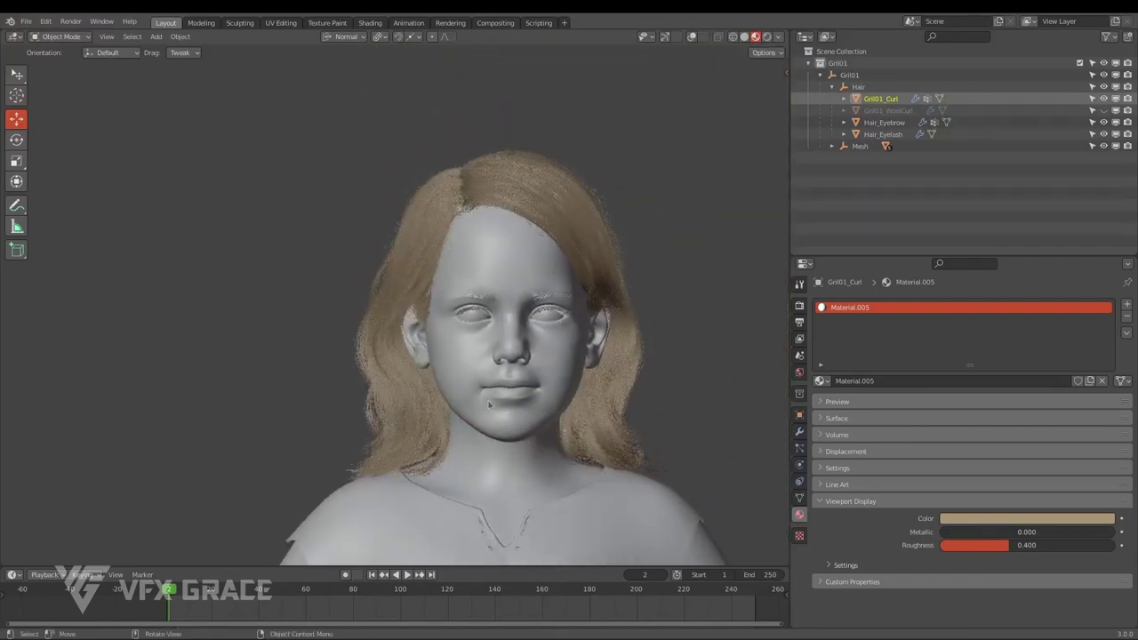
# Turn on the viewport overlays and enter Particle Edit mode on the curly hair with the Hair Color Groups settings shown
pyautogui.scroll(1, 498, 233)
pyautogui.hotkey('alt', 'shift', 'z')
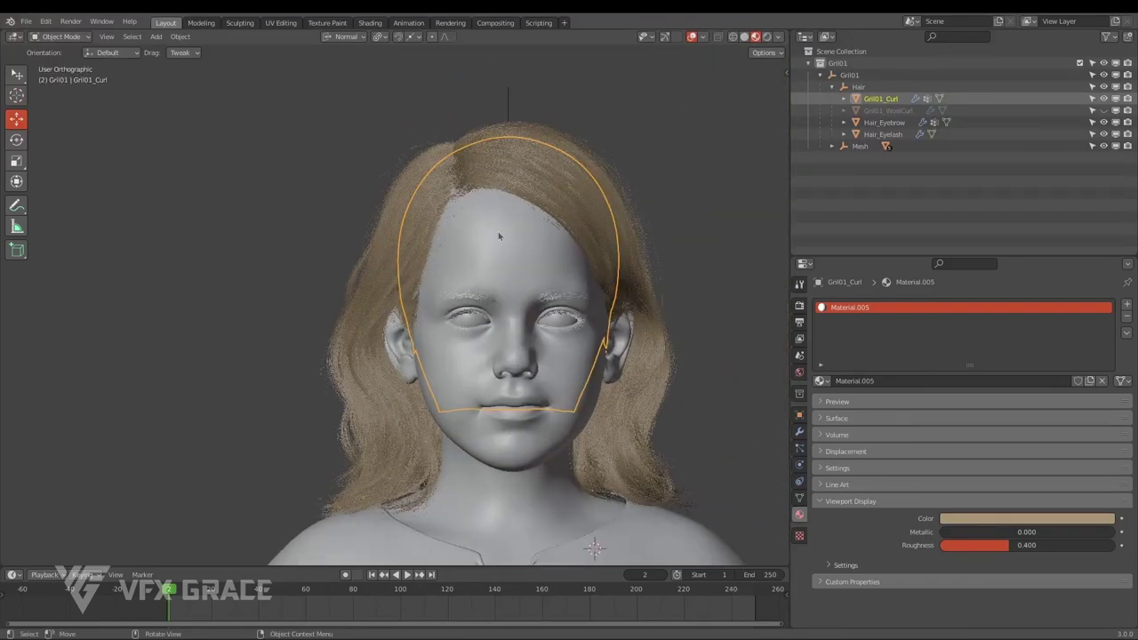
pyautogui.hotkey('ctrl', 'Tab')
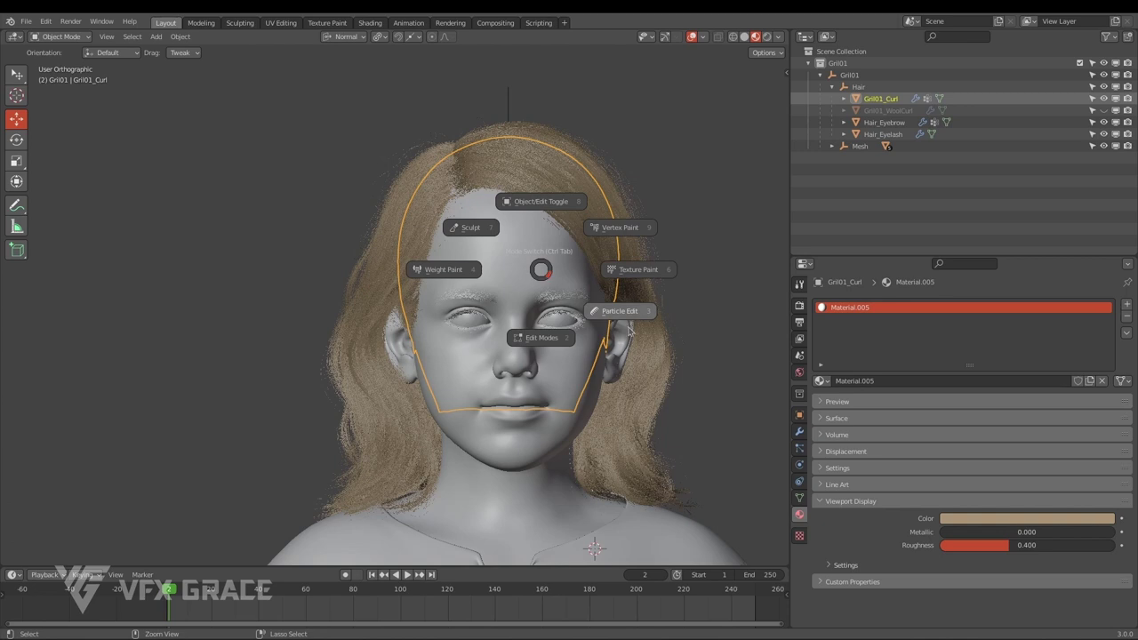
pyautogui.click(628, 331)
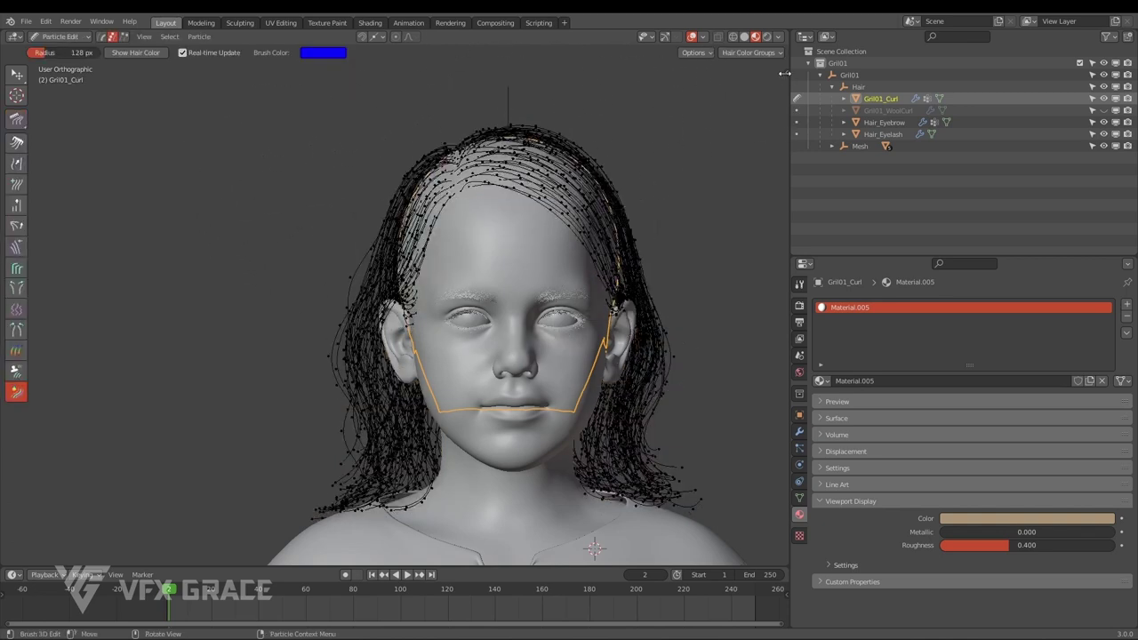
pyautogui.press('n')
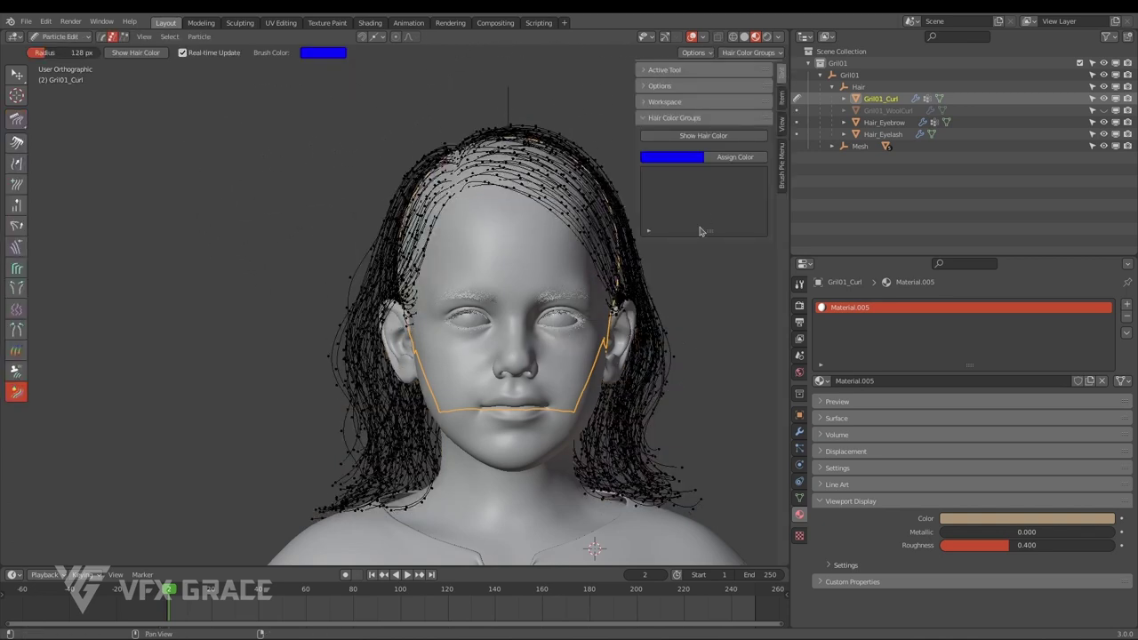
# Show the hair color, set the brush color to magenta FF00F4 and paint over all the hair guides
pyautogui.click(136, 54)
pyautogui.click(320, 54)
pyautogui.click(385, 132)
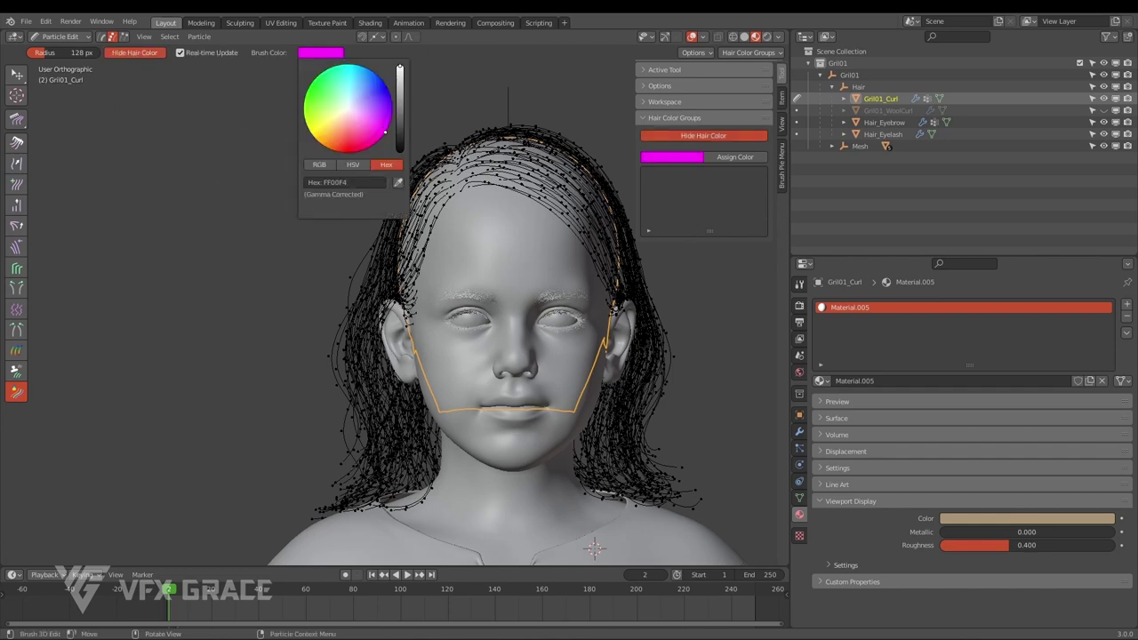
pyautogui.scroll(-4, 475, 294)
pyautogui.moveTo(475, 294); pyautogui.dragTo(584, 353, button='middle')
pyautogui.moveTo(356, 312); pyautogui.dragTo(403, 232)
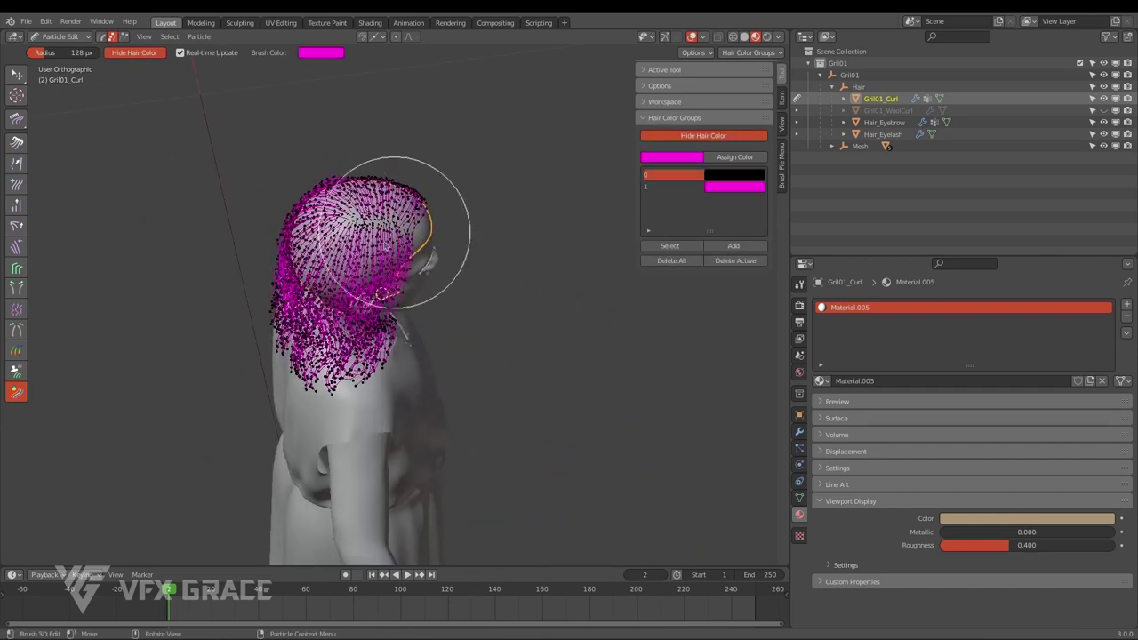
# Return to Object Mode and inspect the magenta hair from the front
pyautogui.moveTo(404, 231)
pyautogui.mouseDown(button='middle')
pyautogui.moveTo(153, 326)
pyautogui.moveTo(173, 284)
pyautogui.moveTo(427, 323)
pyautogui.moveTo(599, 305)
pyautogui.moveTo(474, 324)
pyautogui.mouseUp(button='middle')
pyautogui.hotkey('ctrl', 'Tab')
pyautogui.click(465, 251)
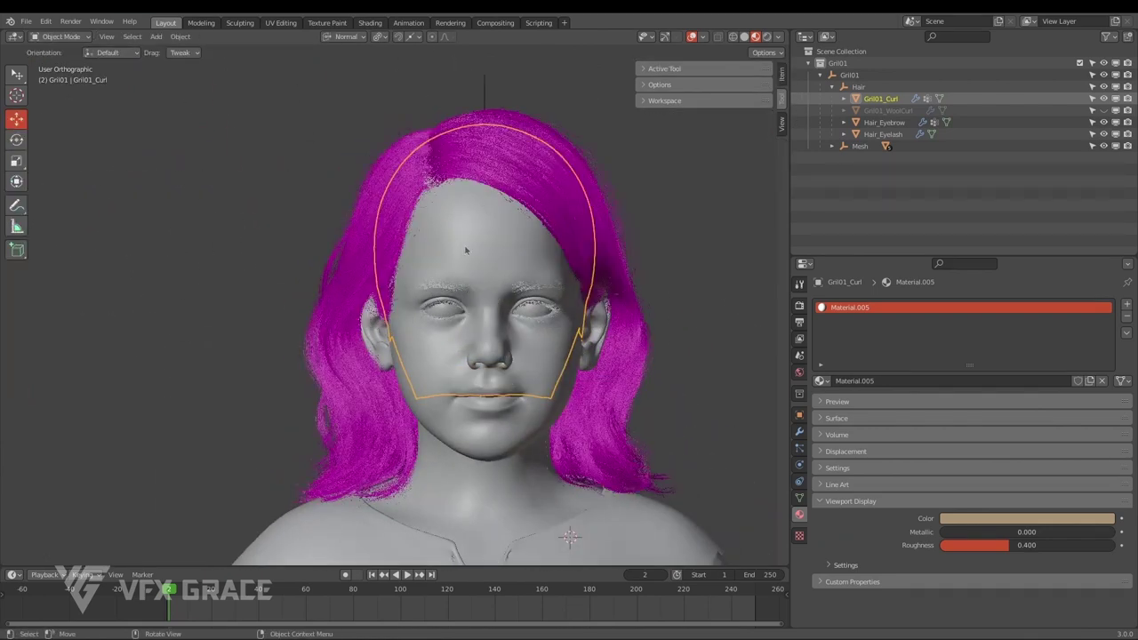
pyautogui.moveTo(465, 251)
pyautogui.mouseDown(button='middle')
pyautogui.moveTo(432, 275)
pyautogui.moveTo(282, 272)
pyautogui.moveTo(534, 320)
pyautogui.moveTo(483, 250)
pyautogui.mouseUp(button='middle')
pyautogui.scroll(4, 483, 250)
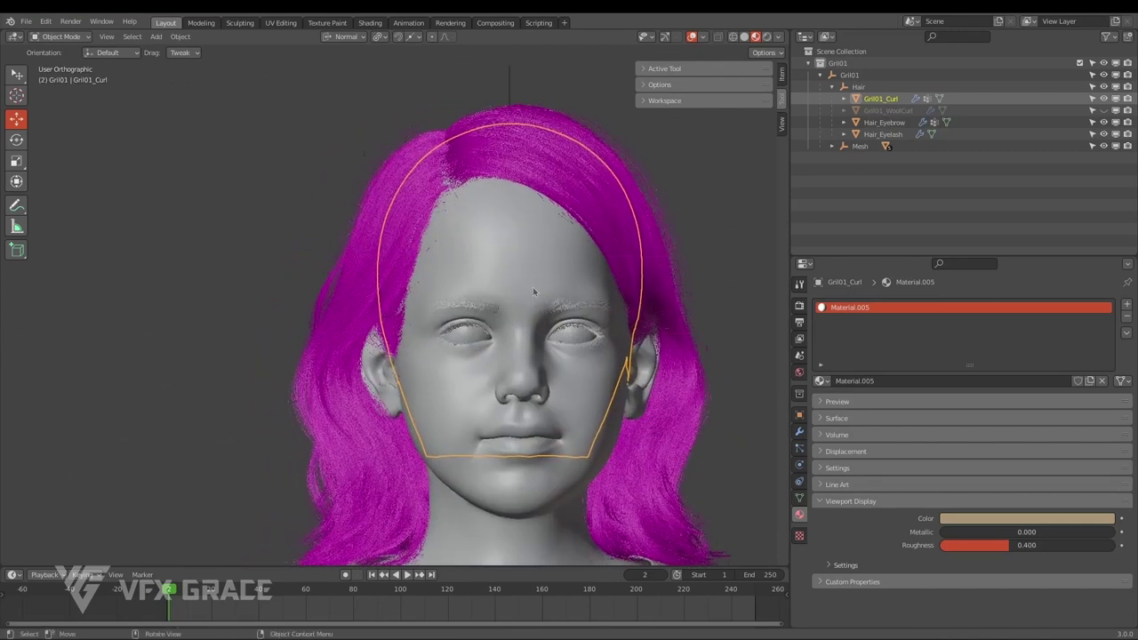
# Re-enter Particle Edit mode, set the brush color to blue and paint the outer strands beside the ear
pyautogui.hotkey('ctrl', 'Tab')
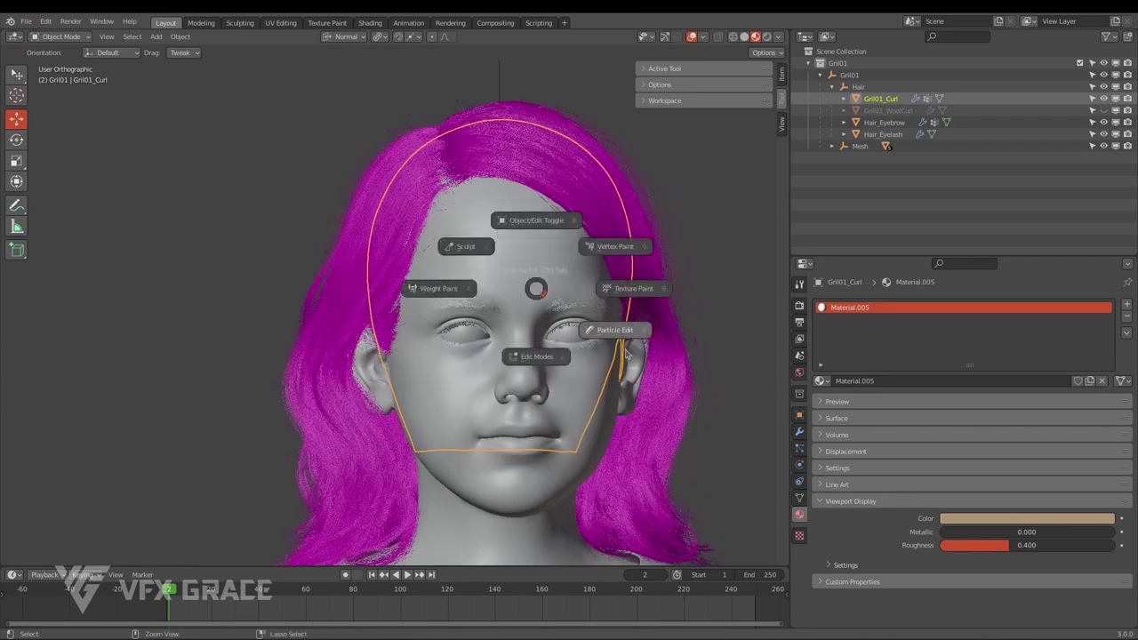
pyautogui.click(545, 300)
pyautogui.scroll(-4, 498, 285)
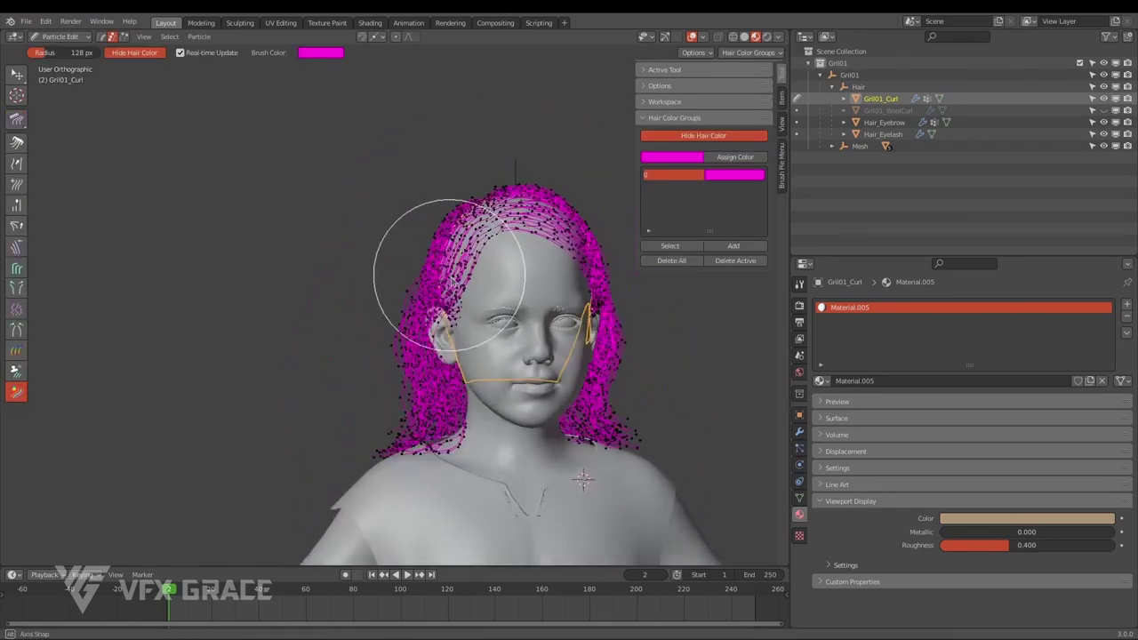
pyautogui.click(316, 53)
pyautogui.click(383, 85)
pyautogui.scroll(2, 324, 297)
pyautogui.moveTo(311, 295)
pyautogui.mouseDown(button='middle')
pyautogui.moveTo(312, 383)
pyautogui.moveTo(335, 314)
pyautogui.mouseUp(button='middle')
pyautogui.scroll(4, 382, 311)
pyautogui.moveTo(430, 287); pyautogui.dragTo(443, 301)
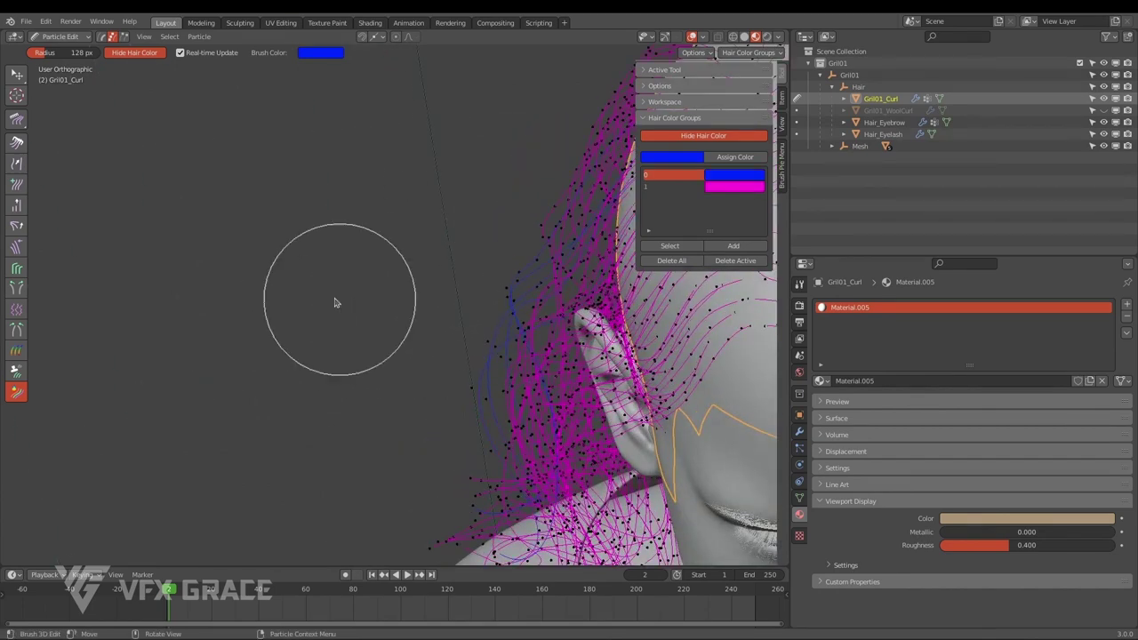
# Switch back to Object Mode and view the blue strands against the magenta hair
pyautogui.moveTo(338, 299); pyautogui.dragTo(305, 289, button='middle')
pyautogui.scroll(-6, 590, 372)
pyautogui.scroll(-1, 589, 371)
pyautogui.keyDown('shift'); pyautogui.moveTo(590, 371); pyautogui.dragTo(501, 305, button='middle'); pyautogui.keyUp('shift')
pyautogui.hotkey('ctrl', 'Tab')
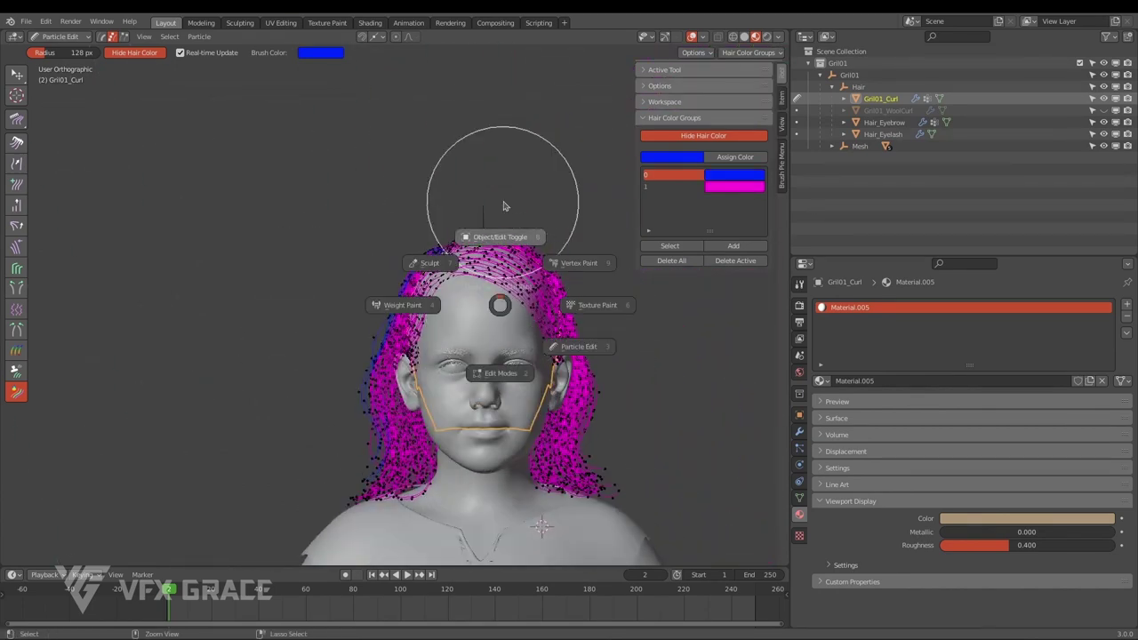
pyautogui.click(505, 206)
pyautogui.moveTo(472, 381)
pyautogui.mouseDown(button='middle')
pyautogui.moveTo(595, 304)
pyautogui.moveTo(592, 338)
pyautogui.moveTo(541, 300)
pyautogui.moveTo(483, 285)
pyautogui.moveTo(474, 293)
pyautogui.moveTo(476, 271)
pyautogui.mouseUp(button='middle')
pyautogui.scroll(4, 476, 271)
# Hide the hair color in Particle Edit mode and return to Object Mode
pyautogui.hotkey('ctrl', 'Tab')
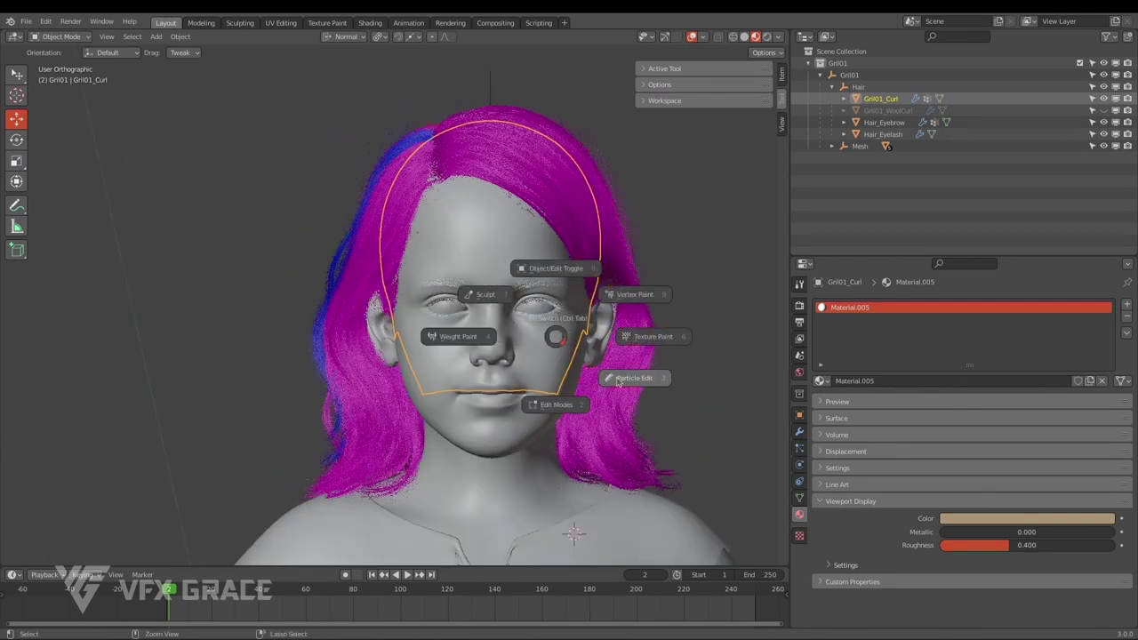
pyautogui.click(619, 376)
pyautogui.click(148, 54)
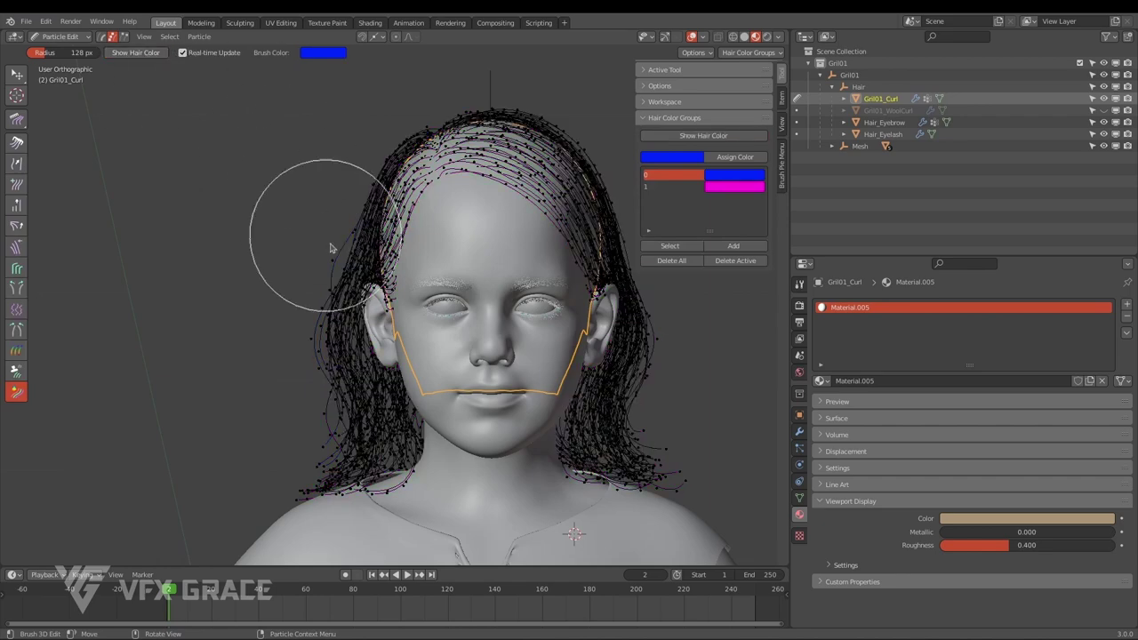
pyautogui.hotkey('ctrl', 'Tab')
pyautogui.click(444, 142)
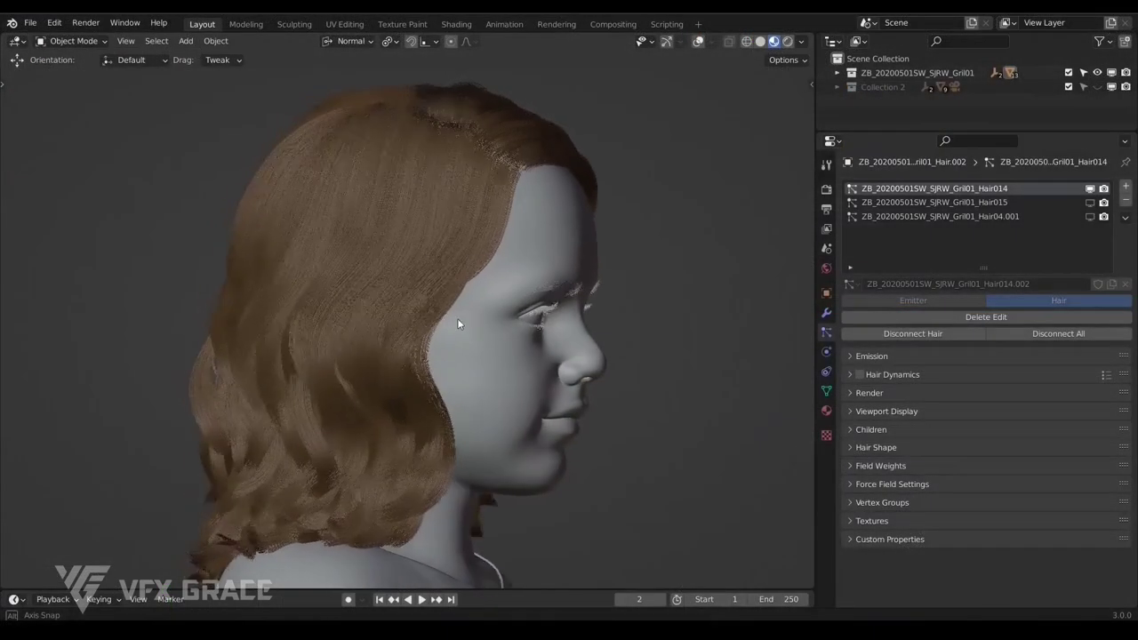
# Enable the Modifier option in the Children settings of the Hair014 particle system
pyautogui.moveTo(459, 324); pyautogui.dragTo(406, 311, button='middle')
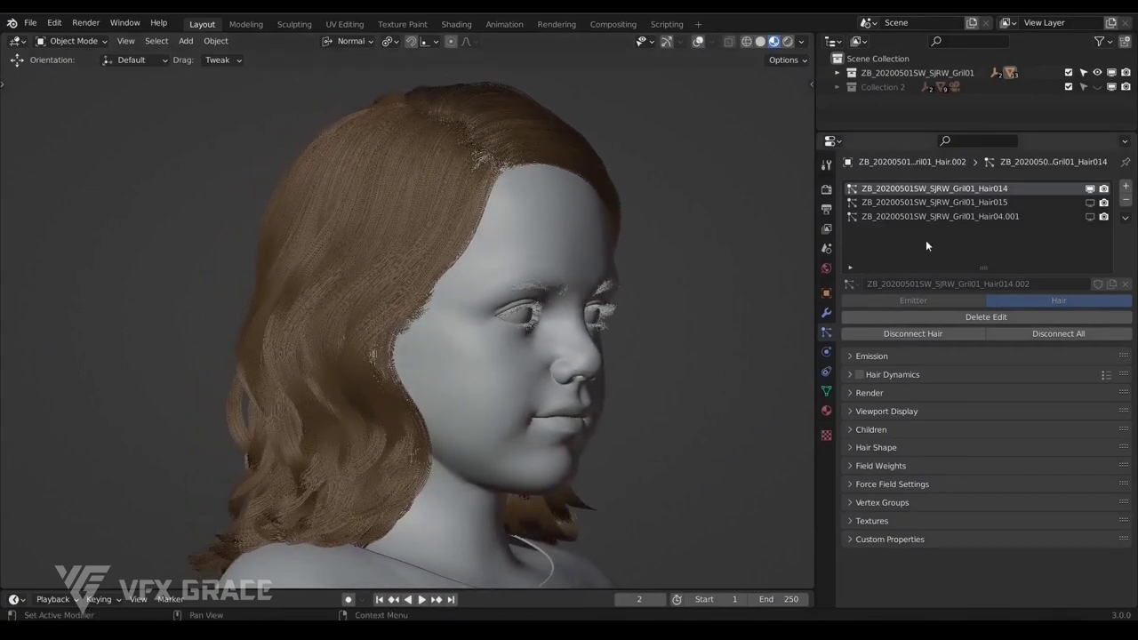
pyautogui.click(892, 430)
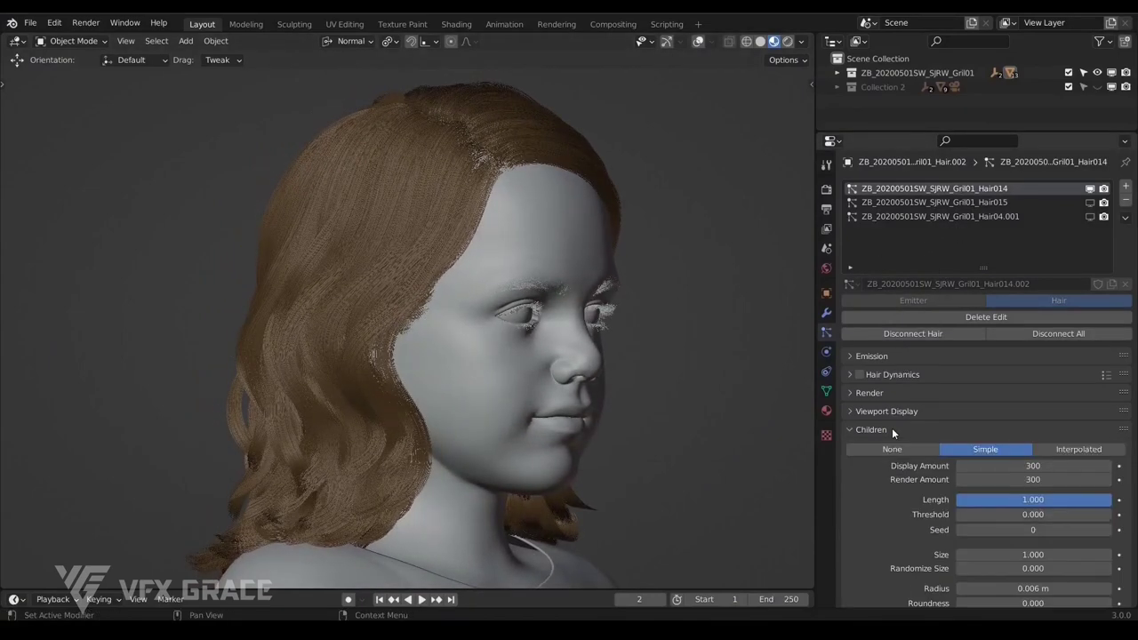
pyautogui.scroll(-3, 1009, 360)
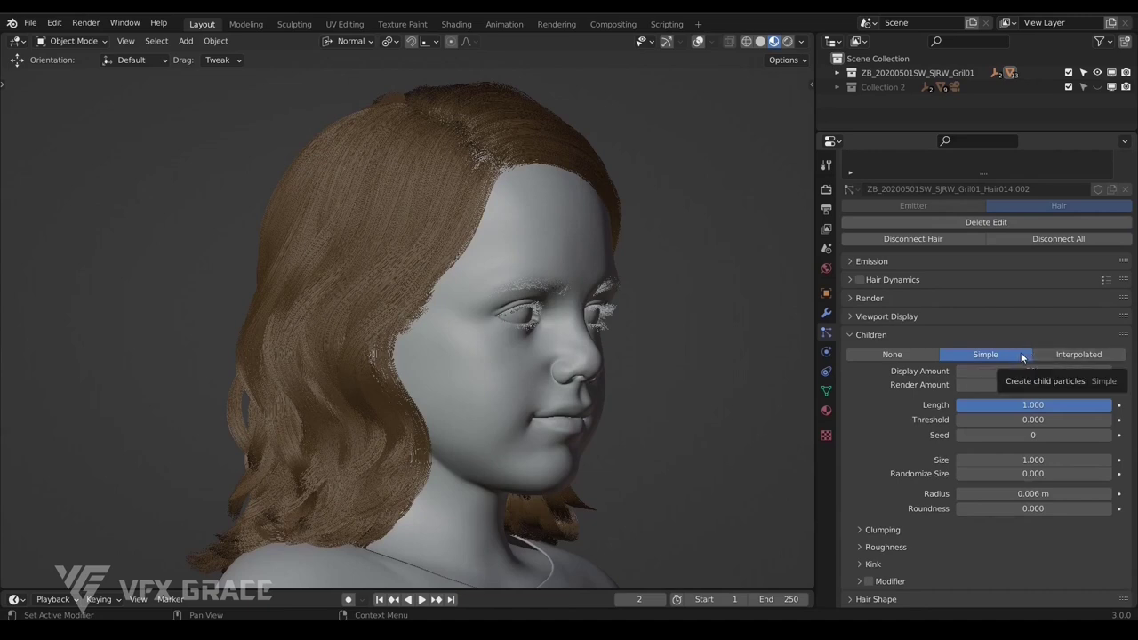
pyautogui.scroll(-3, 1021, 352)
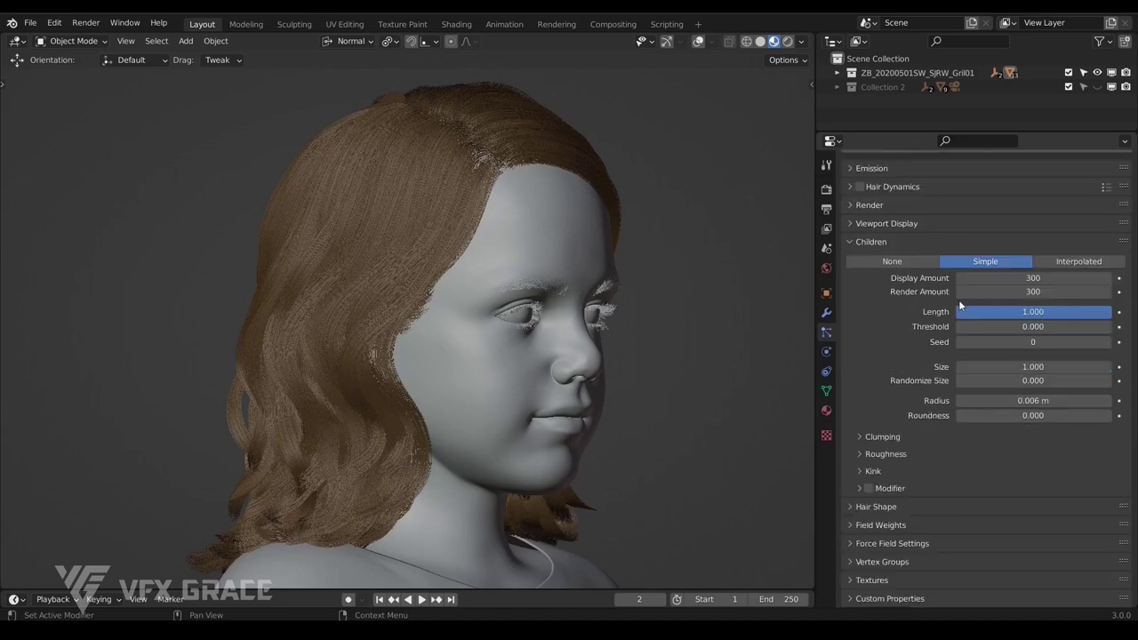
pyautogui.click(890, 489)
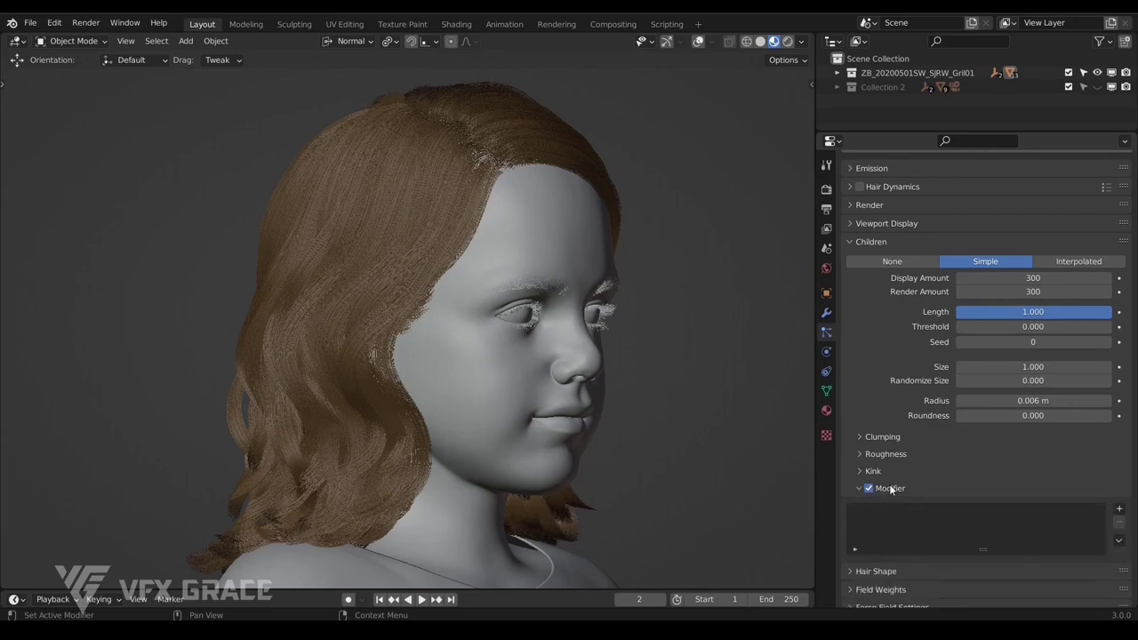
# Add a Clump modifier to the Hair014 children and review its clump and kink settings
pyautogui.scroll(-2, 1035, 489)
pyautogui.click(1119, 460)
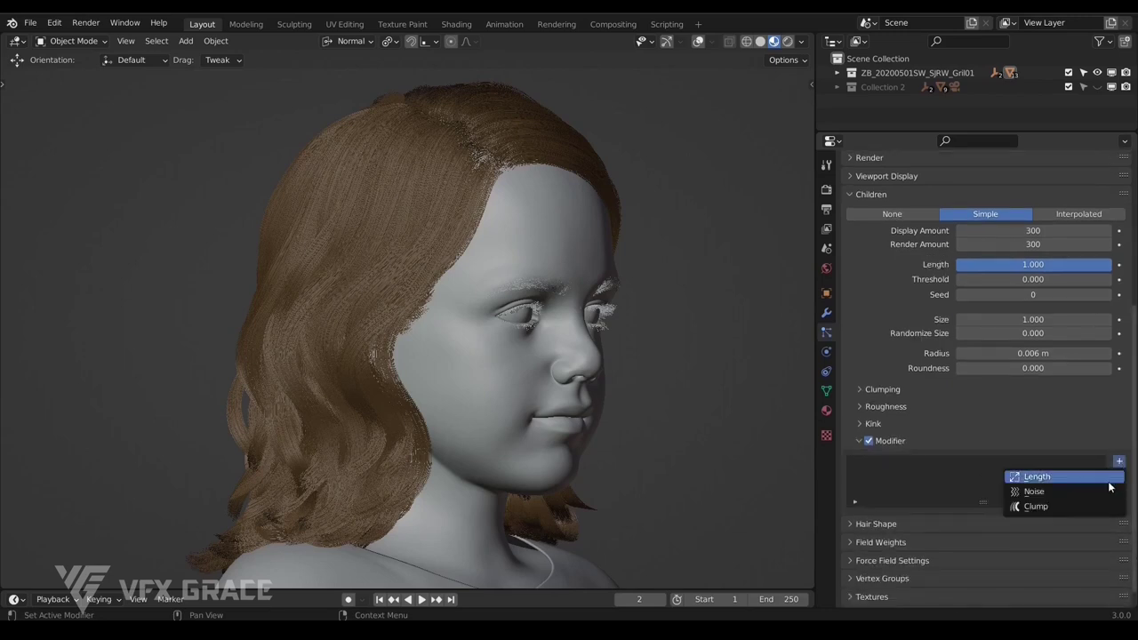
pyautogui.click(1090, 507)
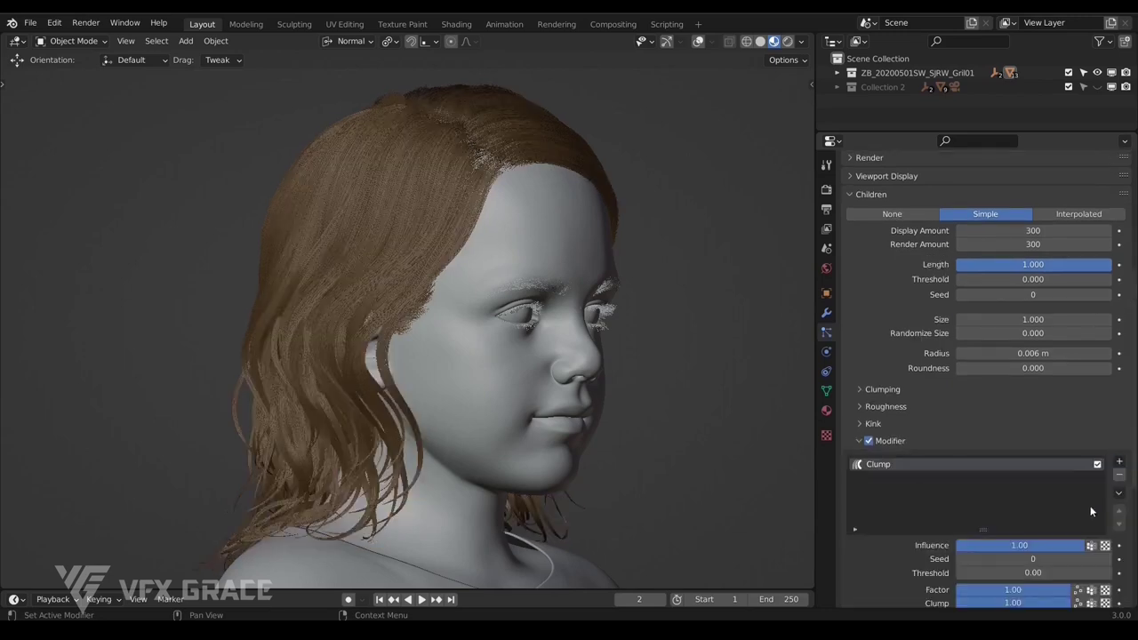
pyautogui.scroll(-3, 1068, 474)
pyautogui.scroll(3, 402, 456)
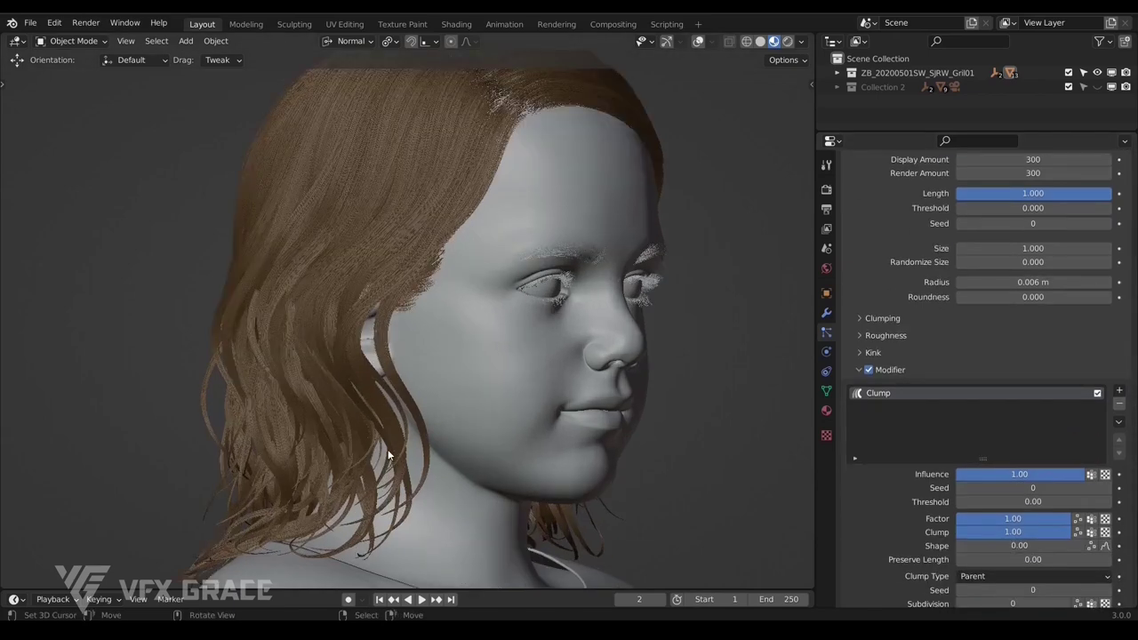
pyautogui.scroll(-5, 989, 464)
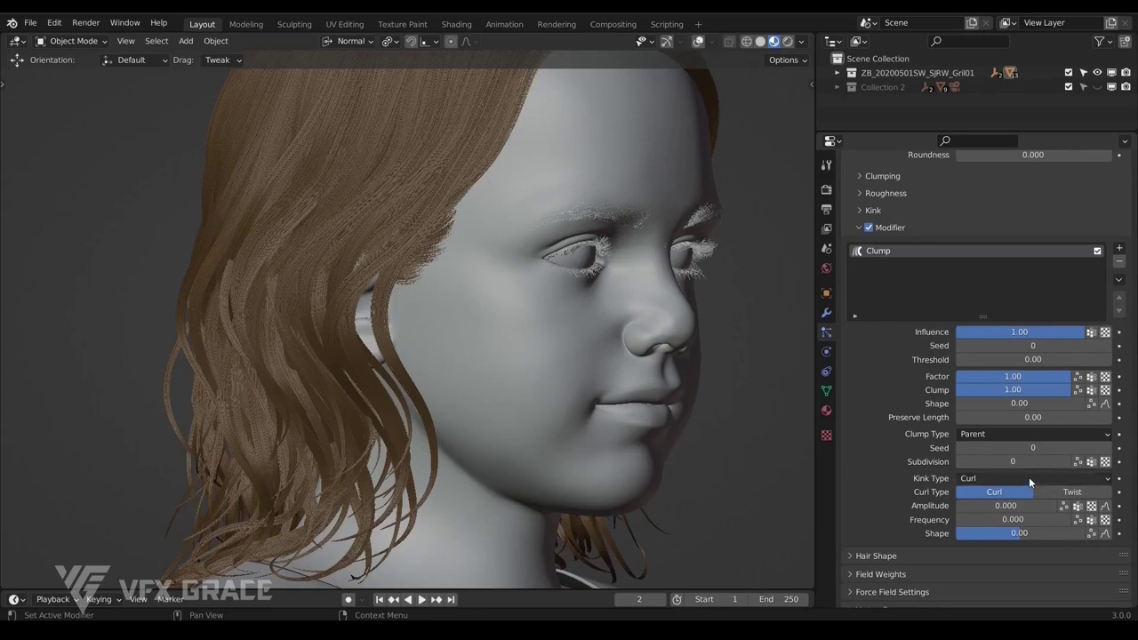
pyautogui.scroll(3, 996, 454)
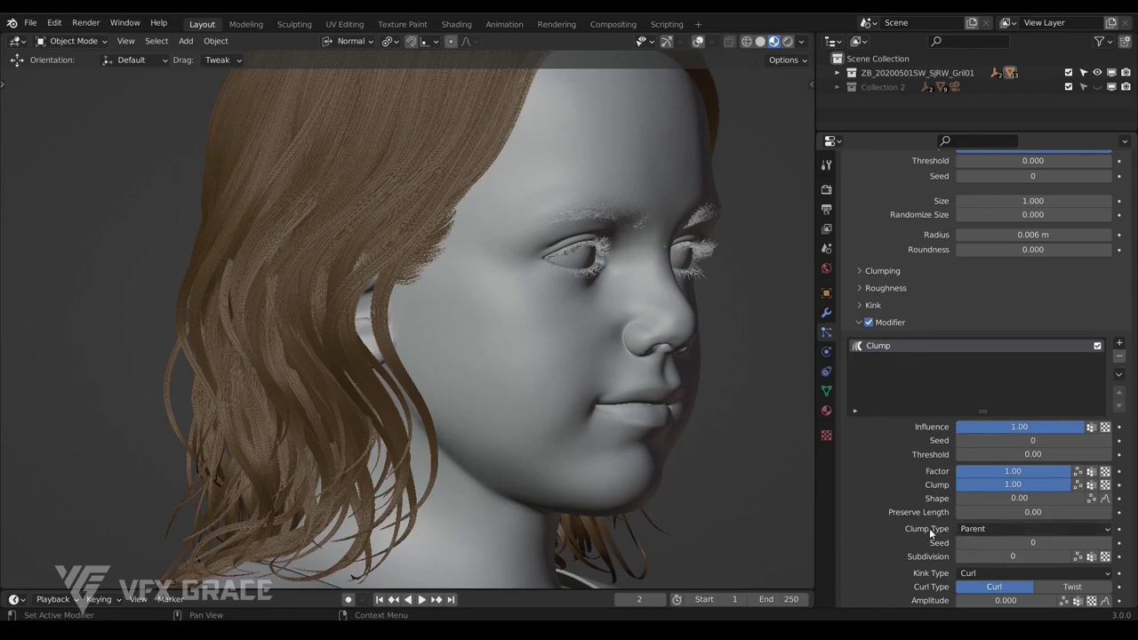
# Review the Clump Type options of the hair's Clump modifier and keep Parent
pyautogui.click(965, 530)
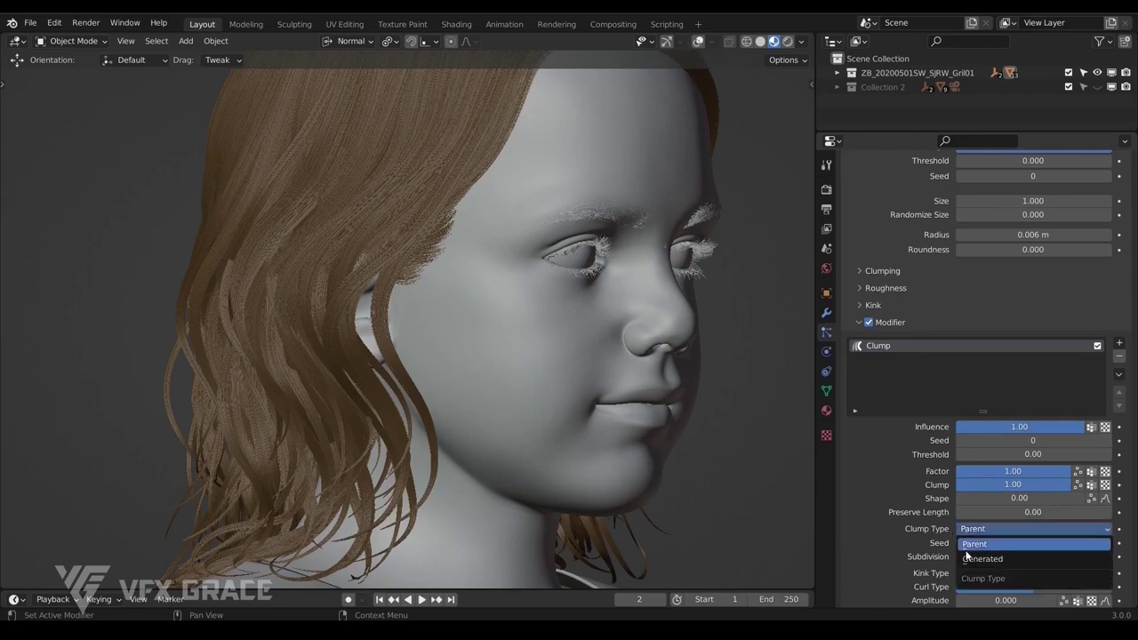
pyautogui.click(977, 531)
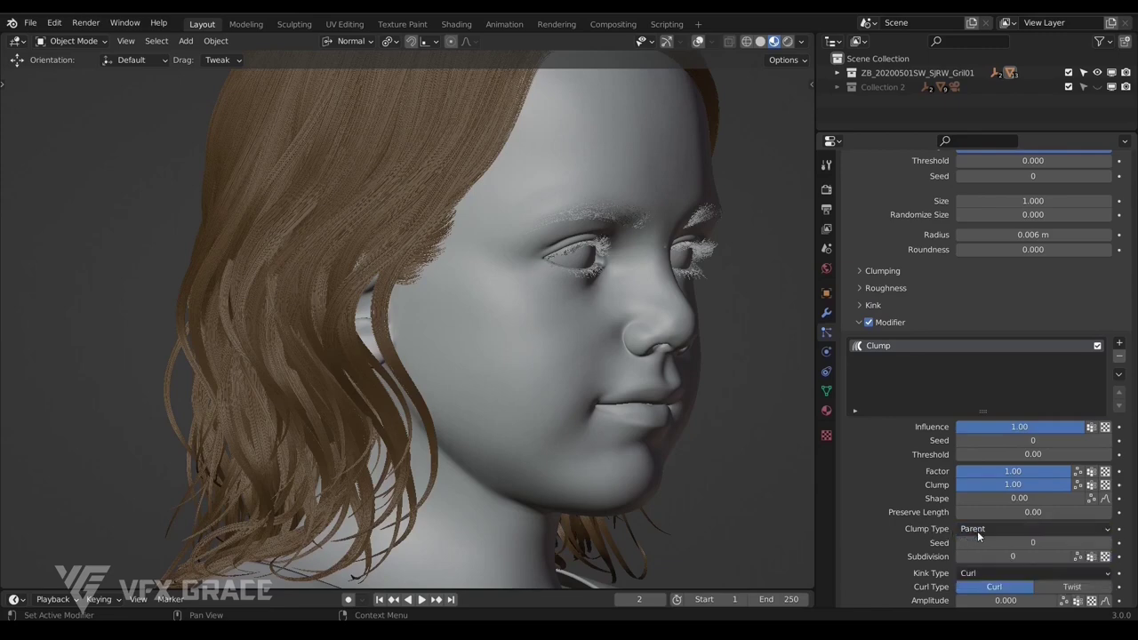
pyautogui.click(978, 531)
pyautogui.click(980, 544)
pyautogui.scroll(-2, 984, 534)
pyautogui.scroll(-1, 989, 525)
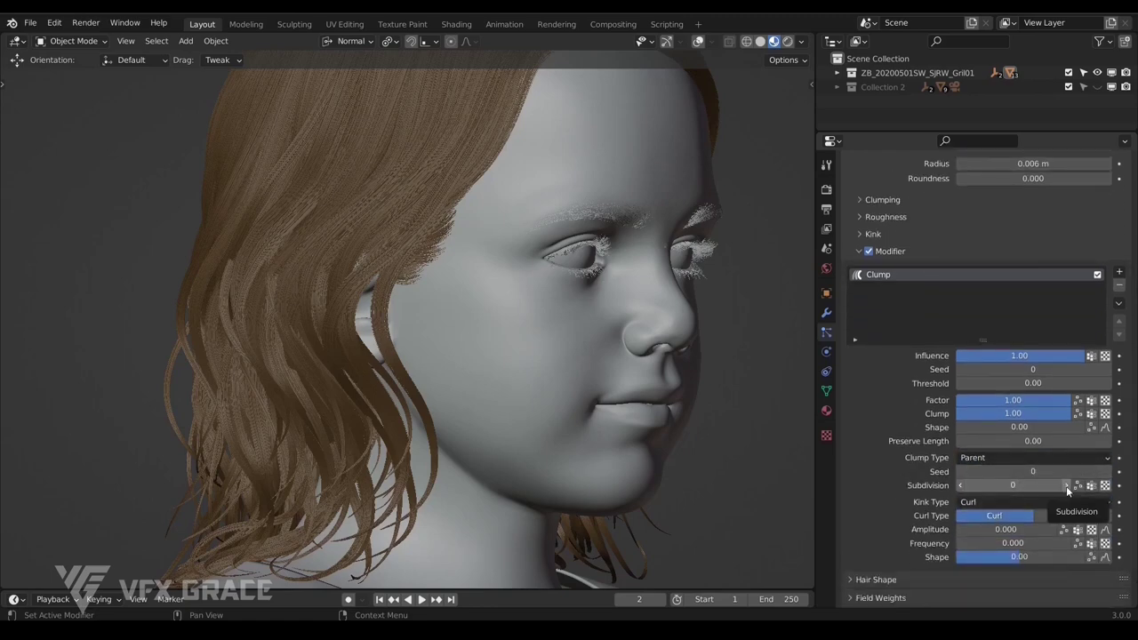
# Raise the Clump modifier's Subdivision to 4 while examining the strands beside the ear
pyautogui.click(1066, 486)
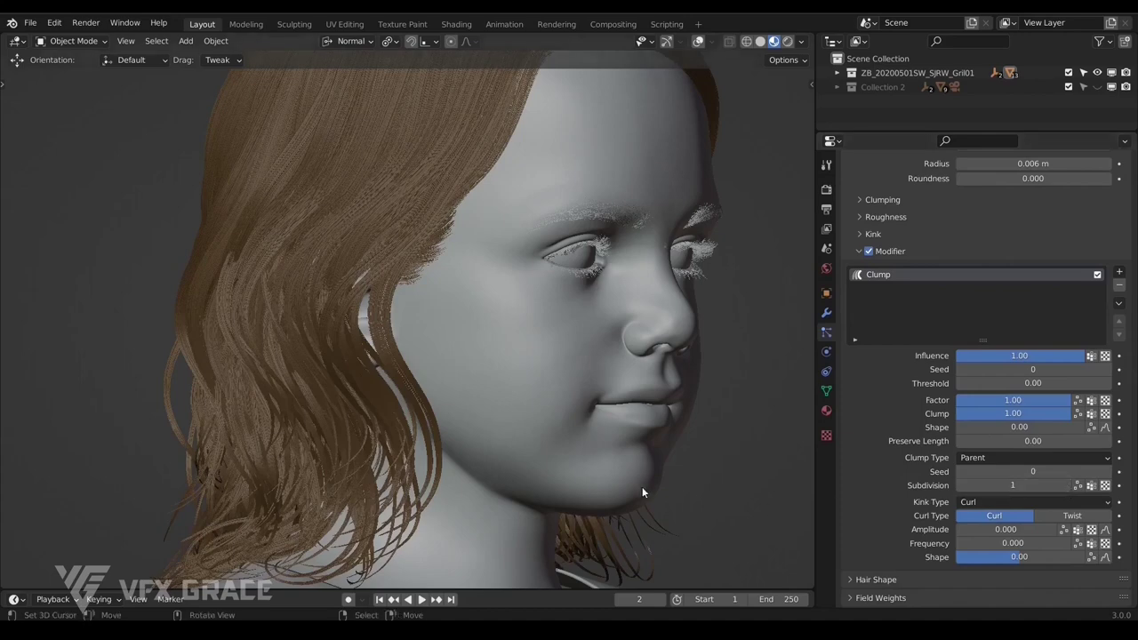
pyautogui.scroll(2, 445, 417)
pyautogui.scroll(-1, 431, 393)
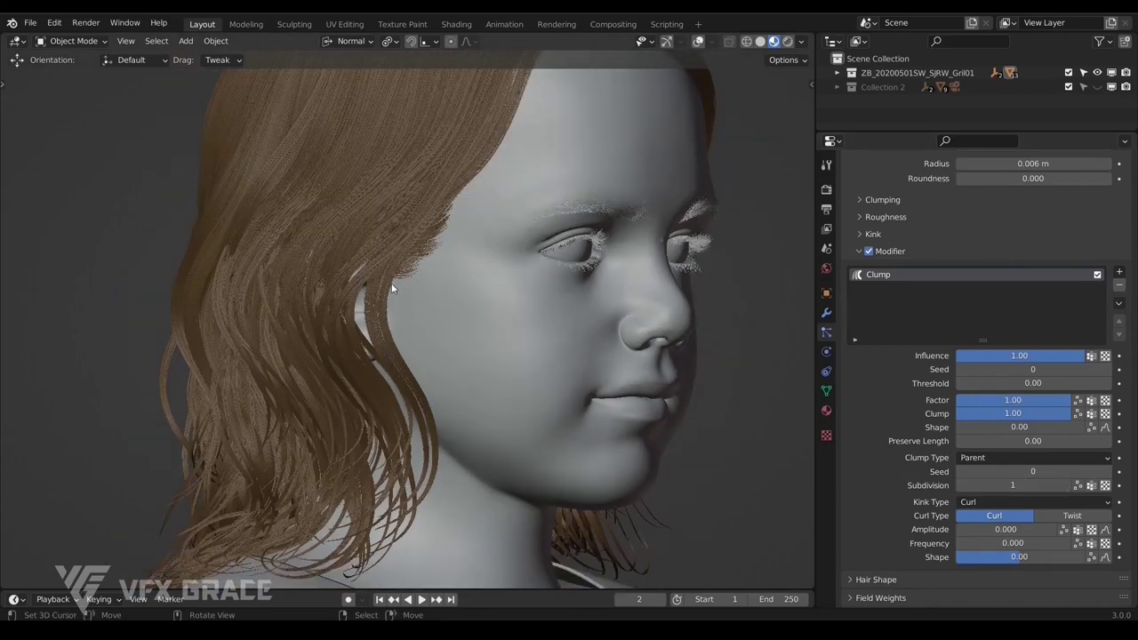
pyautogui.scroll(2, 431, 456)
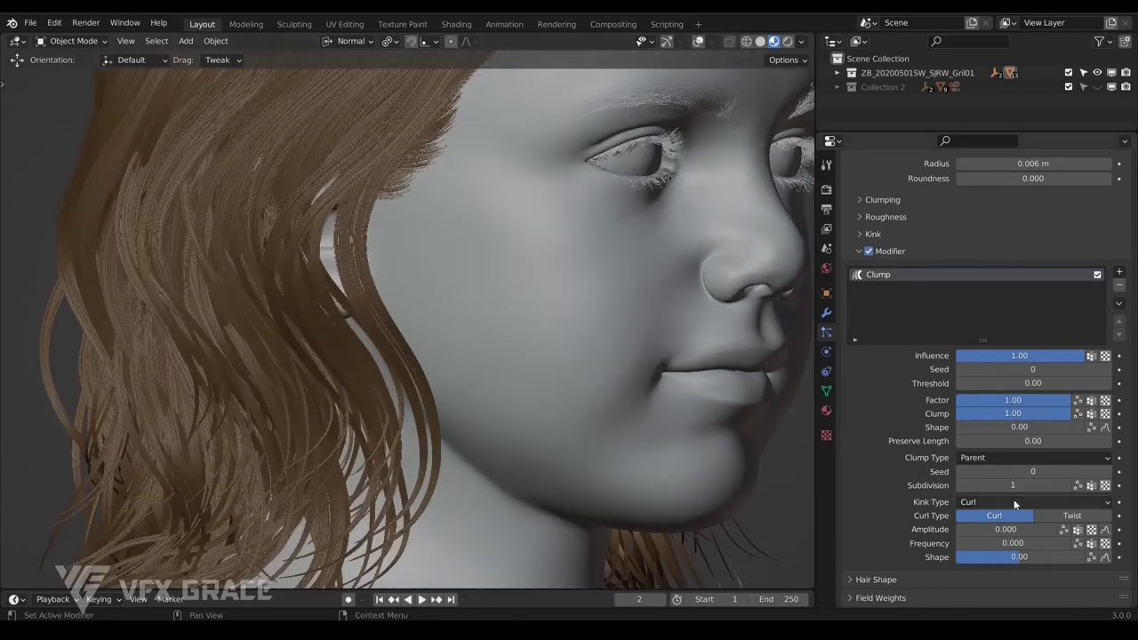
pyautogui.click(1066, 486)
pyautogui.click(1067, 486)
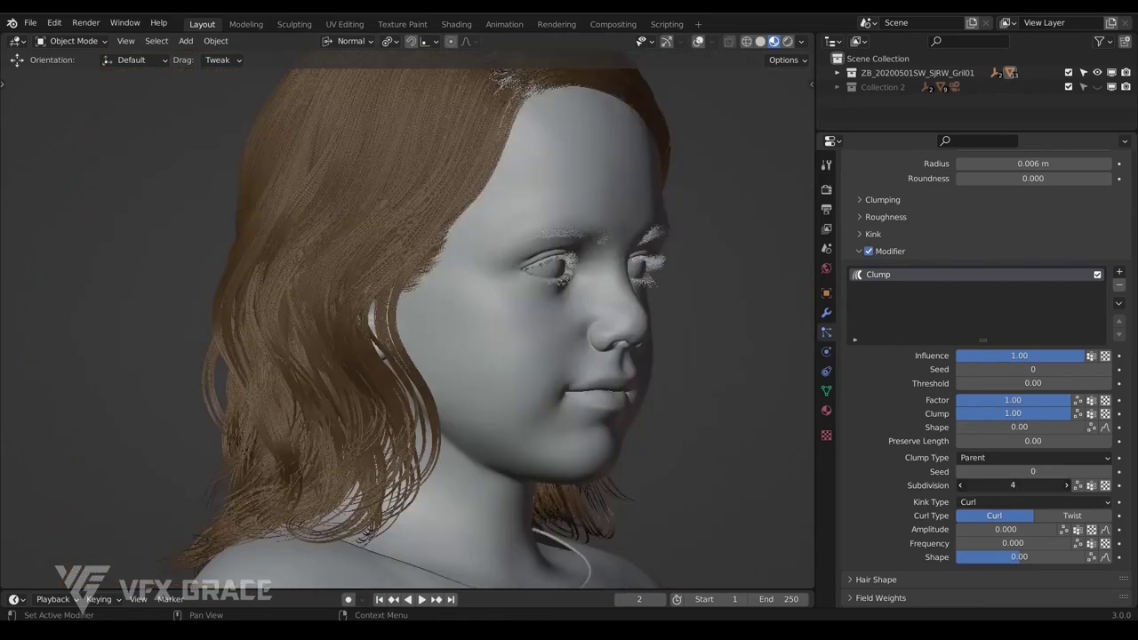
# Try a Subdivision of 53, return it to 4, and set the Seed under Clump Type to 30
pyautogui.moveTo(1013, 485); pyautogui.dragTo(987, 485)
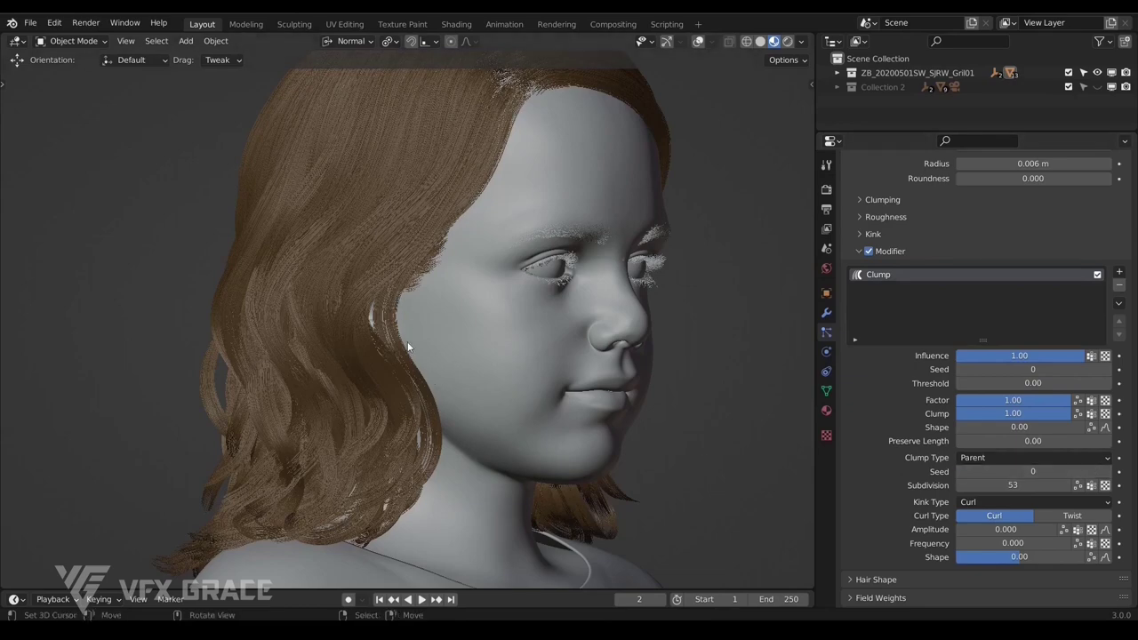
pyautogui.moveTo(1013, 485); pyautogui.dragTo(925, 486)
pyautogui.moveTo(1028, 472); pyautogui.dragTo(1081, 471)
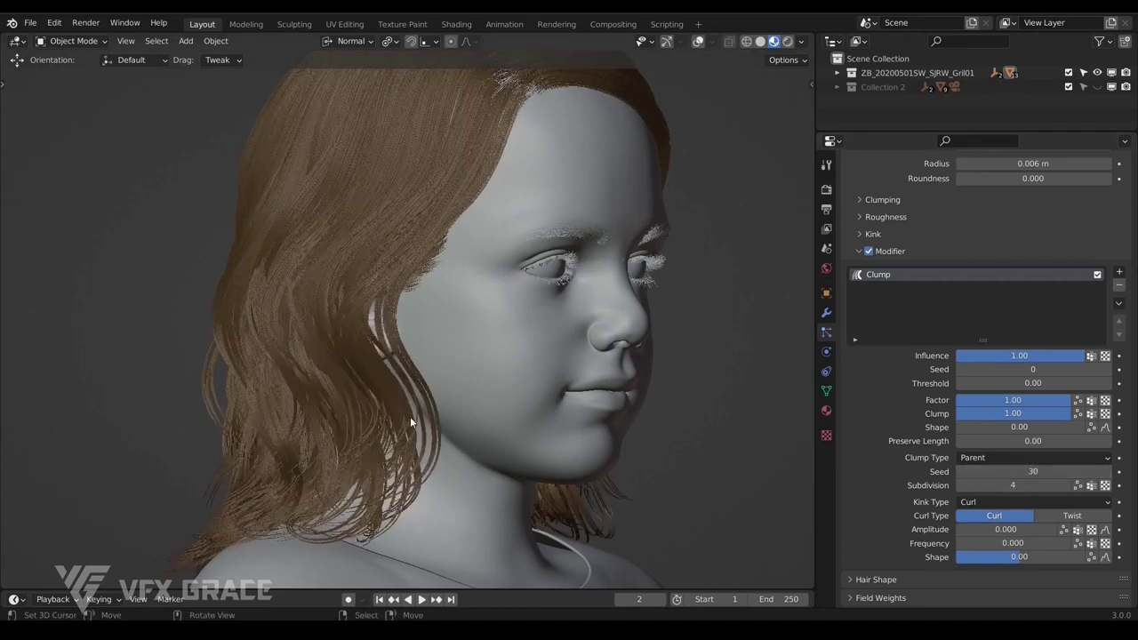
# Enable randomization for the Subdivision value with a Random Range of 5 and compare the strands with and without it
pyautogui.click(1077, 487)
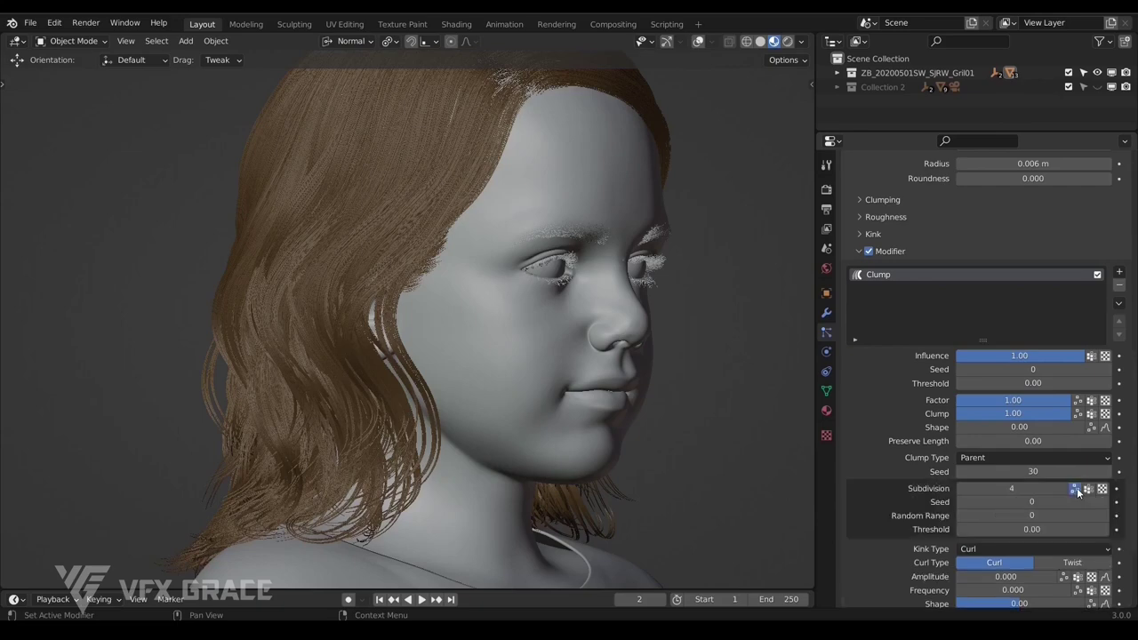
pyautogui.click(996, 516)
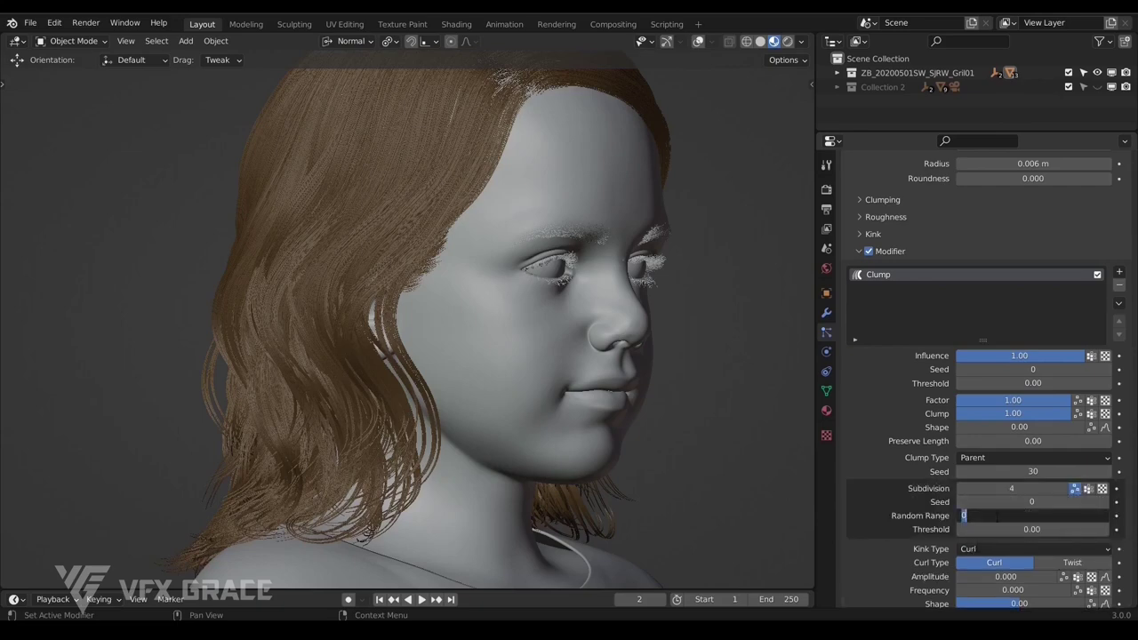
pyautogui.press('Return')
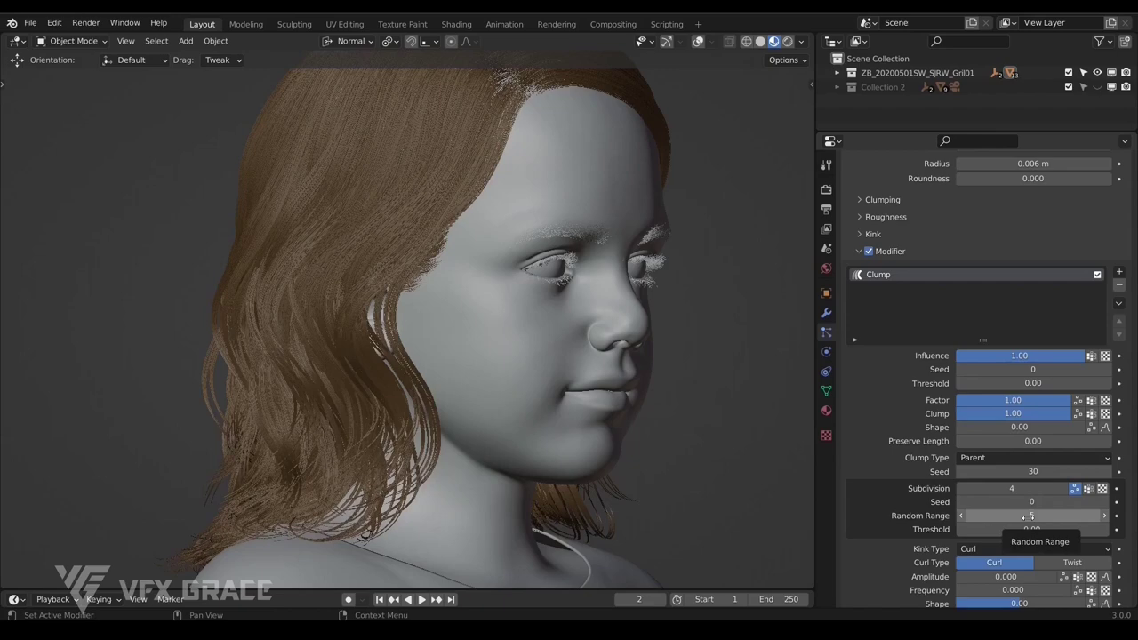
pyautogui.click(1078, 488)
pyautogui.click(1078, 488)
pyautogui.moveTo(323, 405); pyautogui.dragTo(738, 486, button='middle')
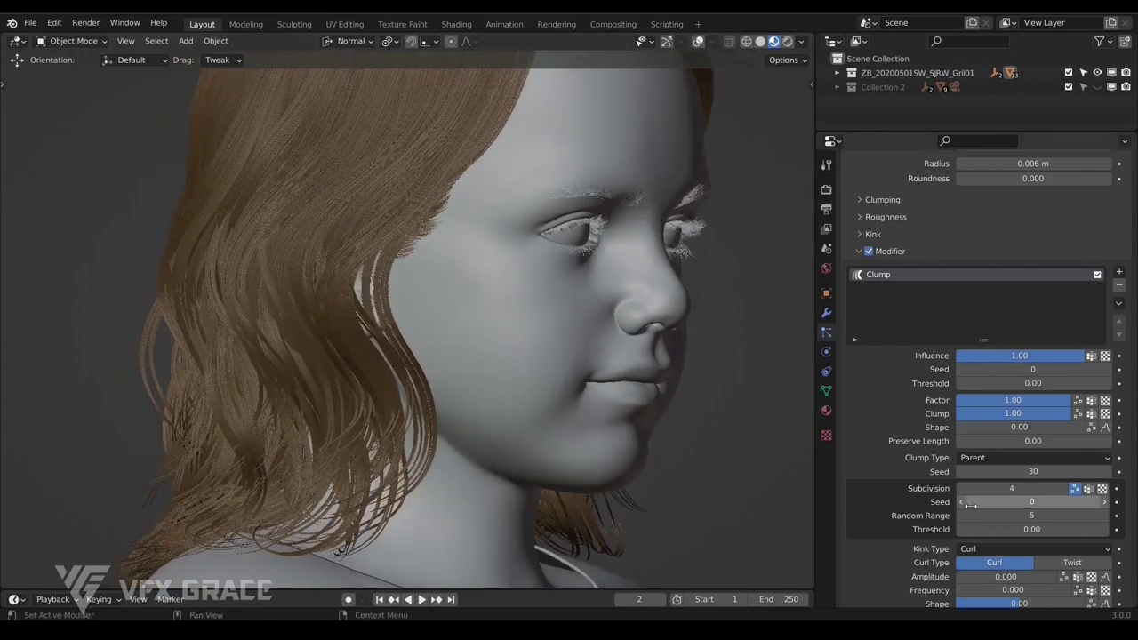
# Try a random Seed of 32 and Thresholds of 1.00 and 0.00 for Subdivision, and disable its randomization
pyautogui.moveTo(985, 502); pyautogui.dragTo(1110, 529)
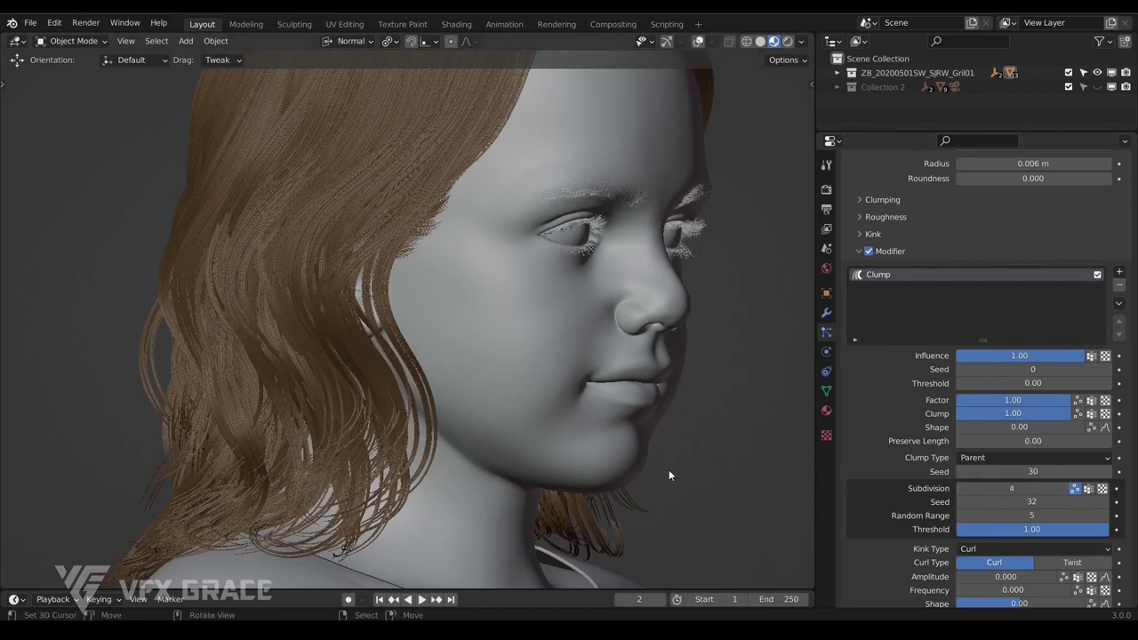
pyautogui.moveTo(1036, 530); pyautogui.dragTo(957, 530)
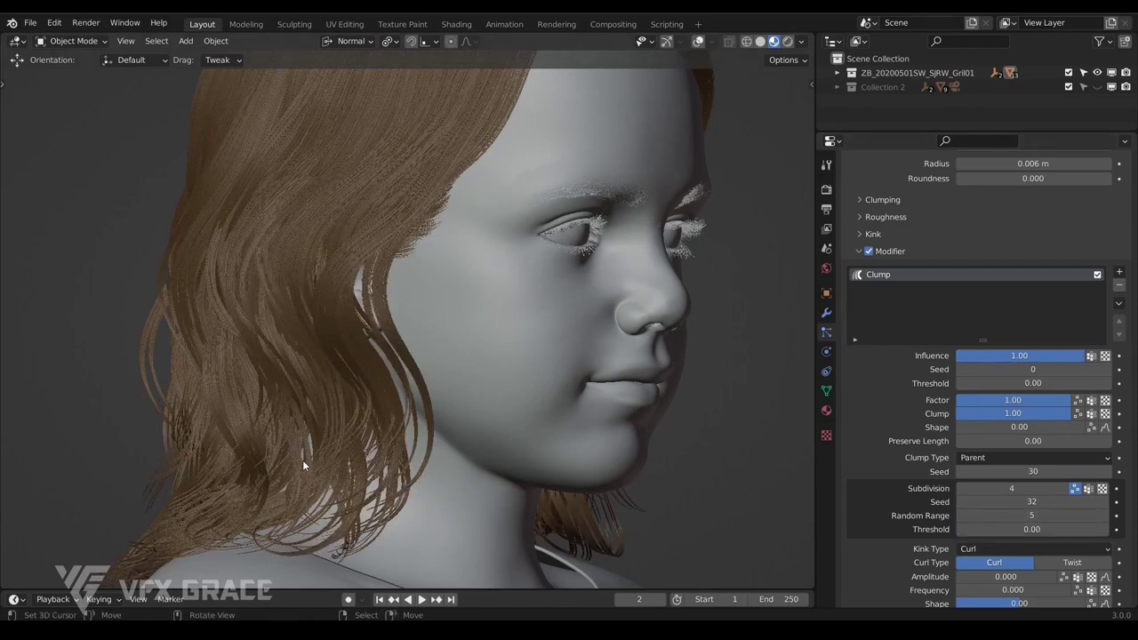
pyautogui.click(1076, 489)
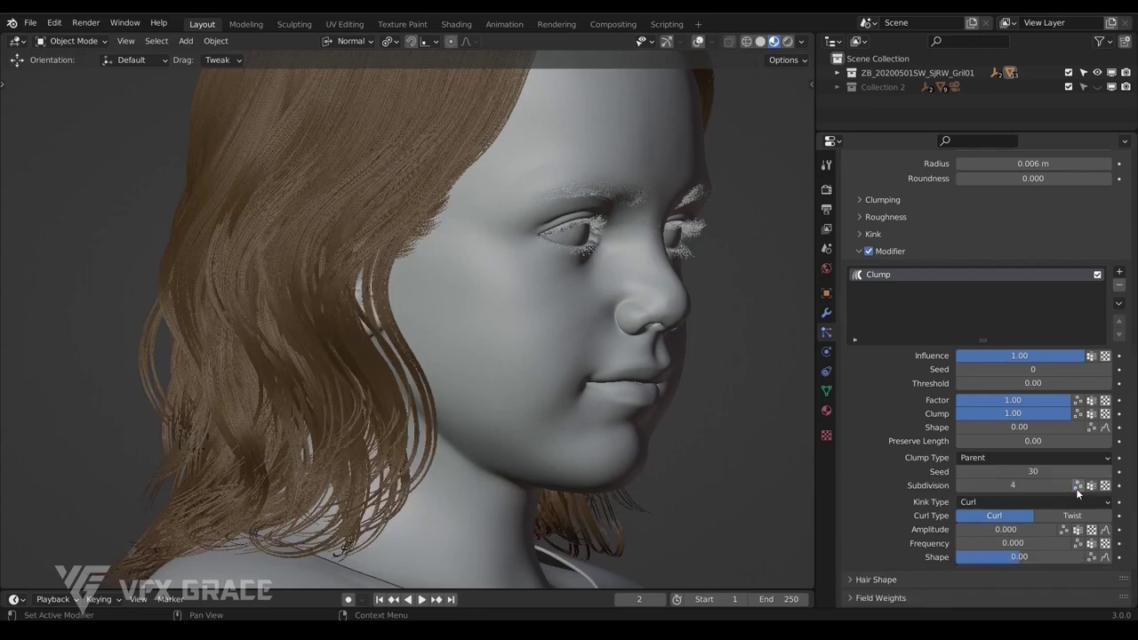
# Open the Clump Type choices, and in the plane scene set the Generated clump's Density to 1
pyautogui.click(987, 459)
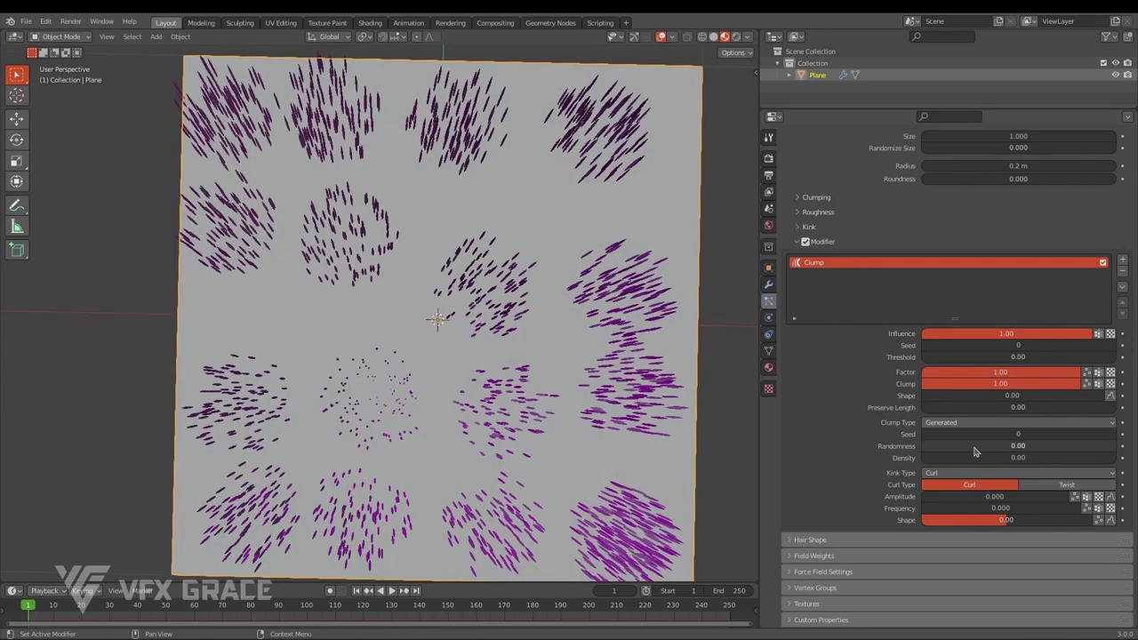
pyautogui.click(974, 459)
pyautogui.write('0.0')
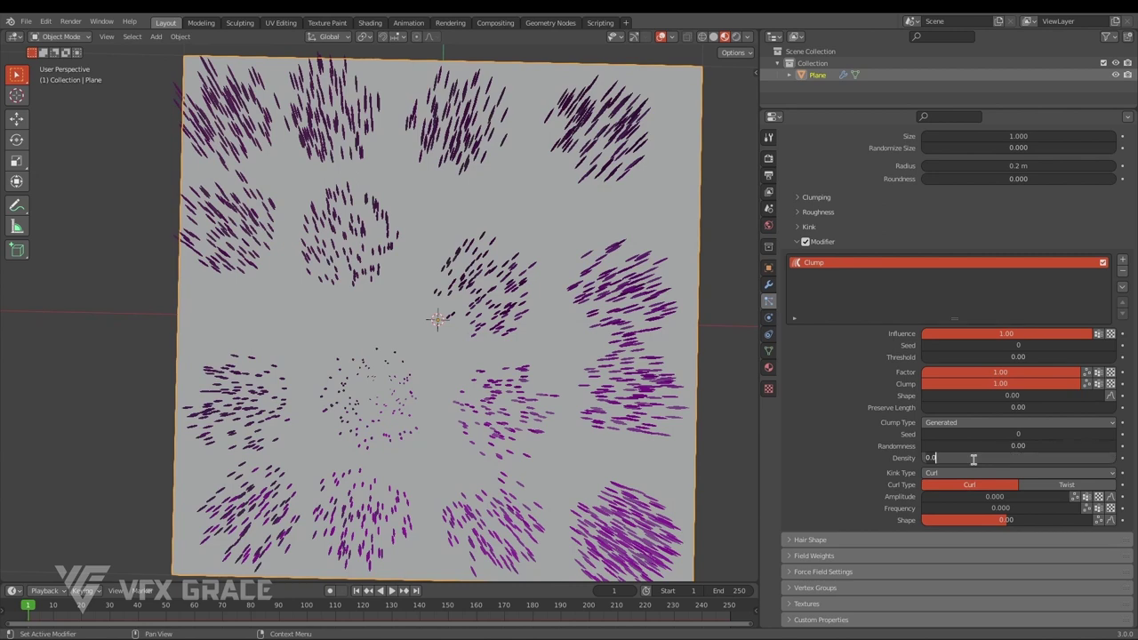
pyautogui.press('BackSpace')
pyautogui.press('BackSpace')
pyautogui.press('BackSpace')
pyautogui.write('1')
pyautogui.press('Return')
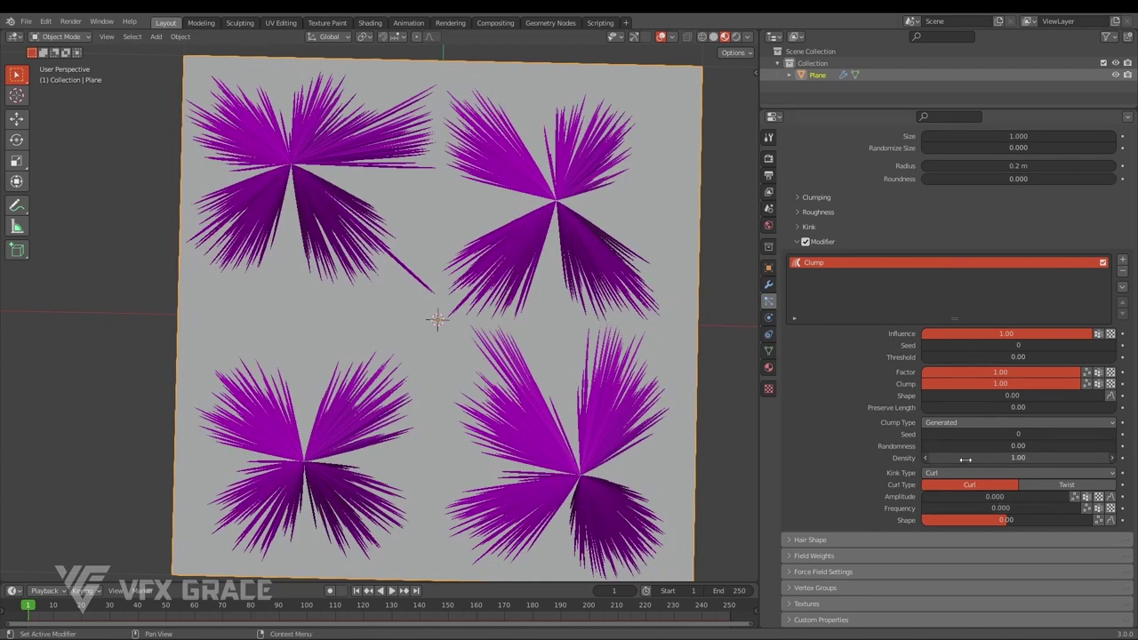
# Try Density values of 2 and 3 for the plane's generated clumps
pyautogui.click(1003, 457)
pyautogui.write('2')
pyautogui.press('Return')
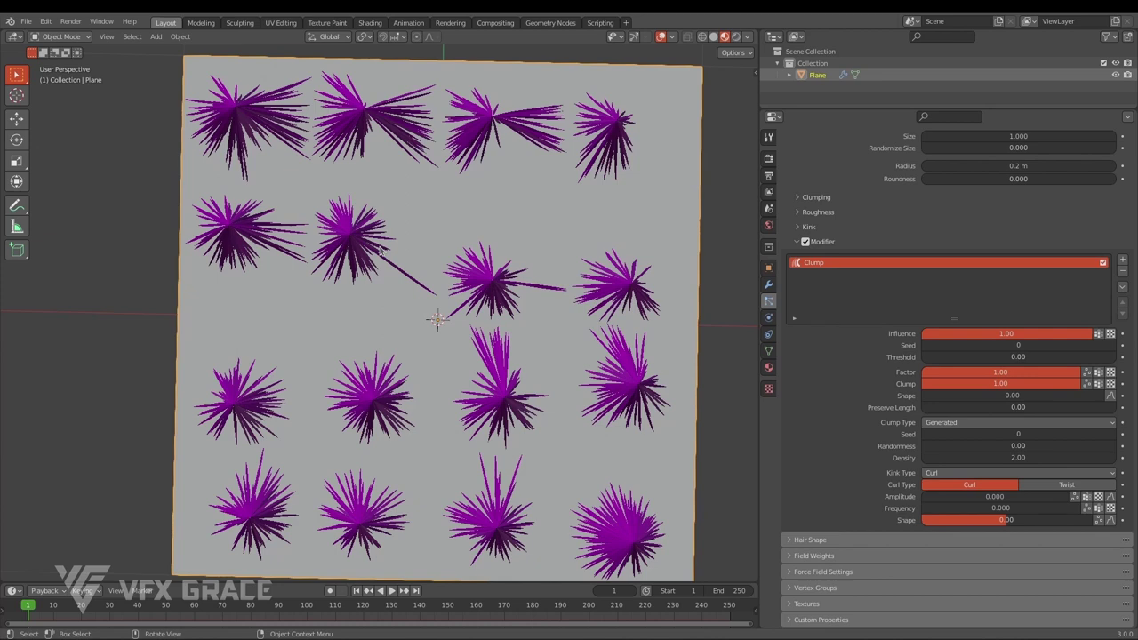
pyautogui.click(998, 458)
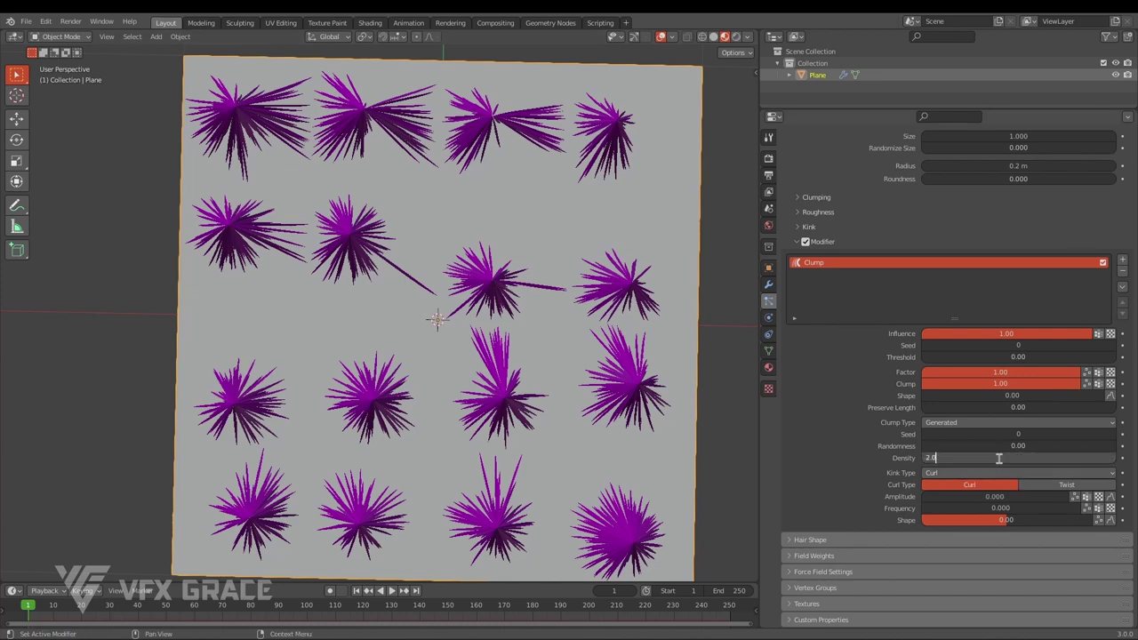
pyautogui.write('3')
pyautogui.press('Return')
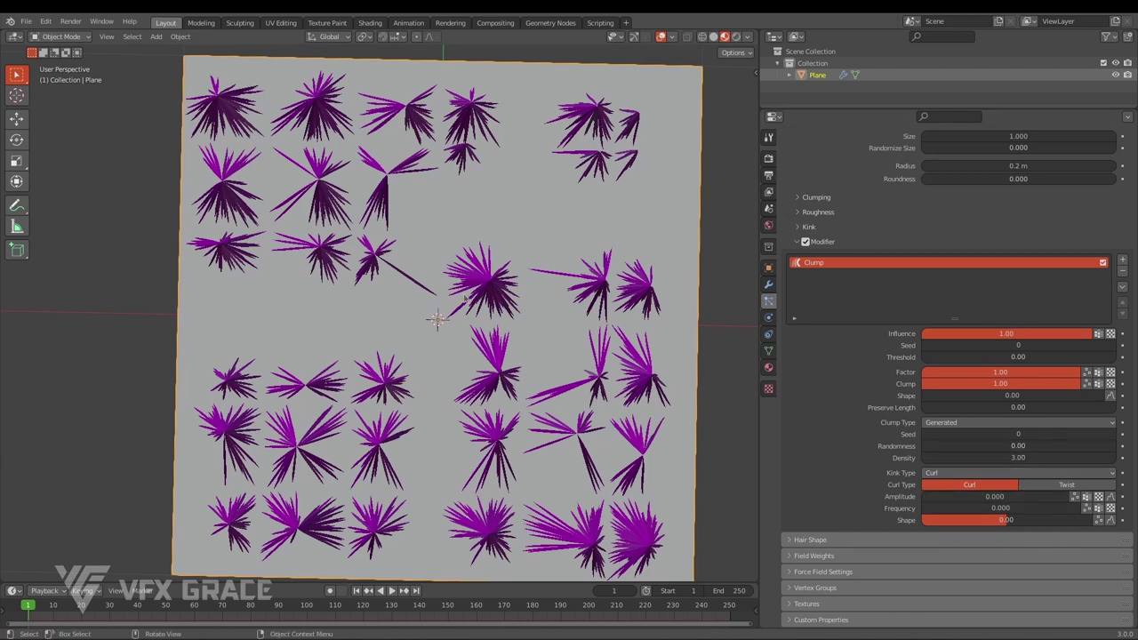
# Set the plane's generated clump Density to 1 and its Randomness to 1.00
pyautogui.click(1019, 458)
pyautogui.write('1')
pyautogui.press('Return')
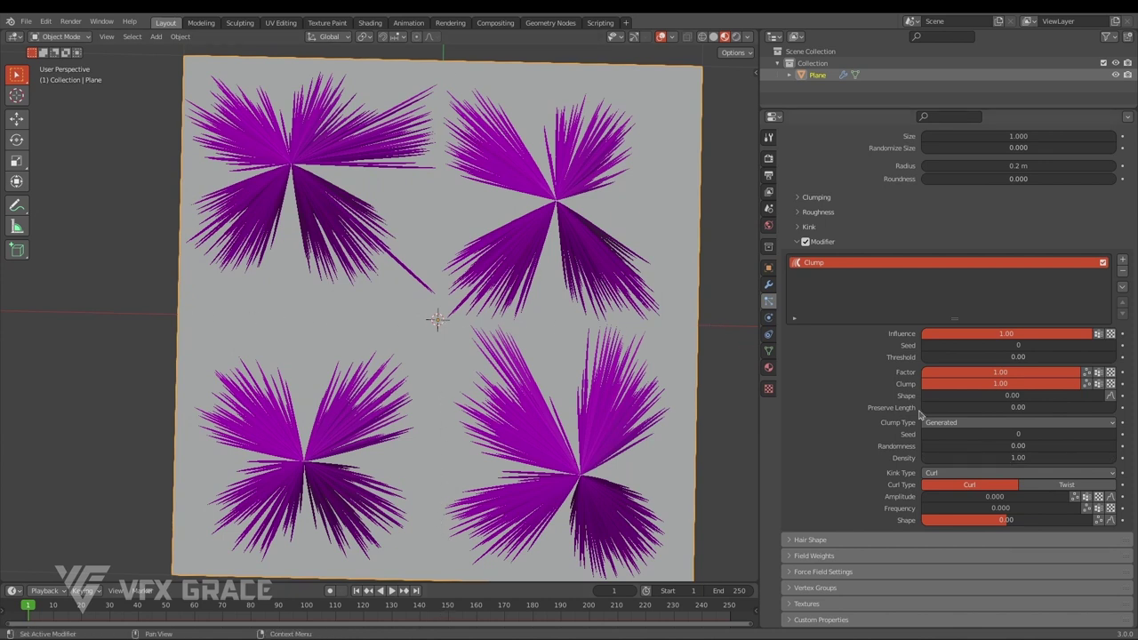
pyautogui.moveTo(952, 447); pyautogui.dragTo(1110, 448)
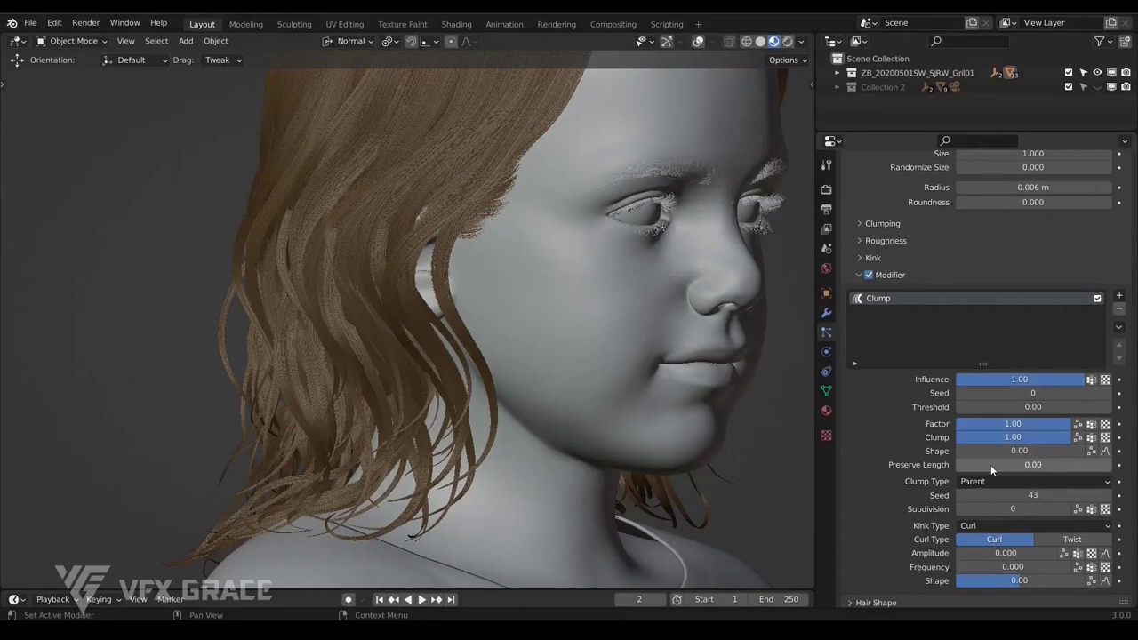
# Try different Preserve Length values on the girl's clumped hair
pyautogui.moveTo(972, 461)
pyautogui.mouseDown()
pyautogui.moveTo(1055, 462)
pyautogui.moveTo(961, 461)
pyautogui.mouseUp()
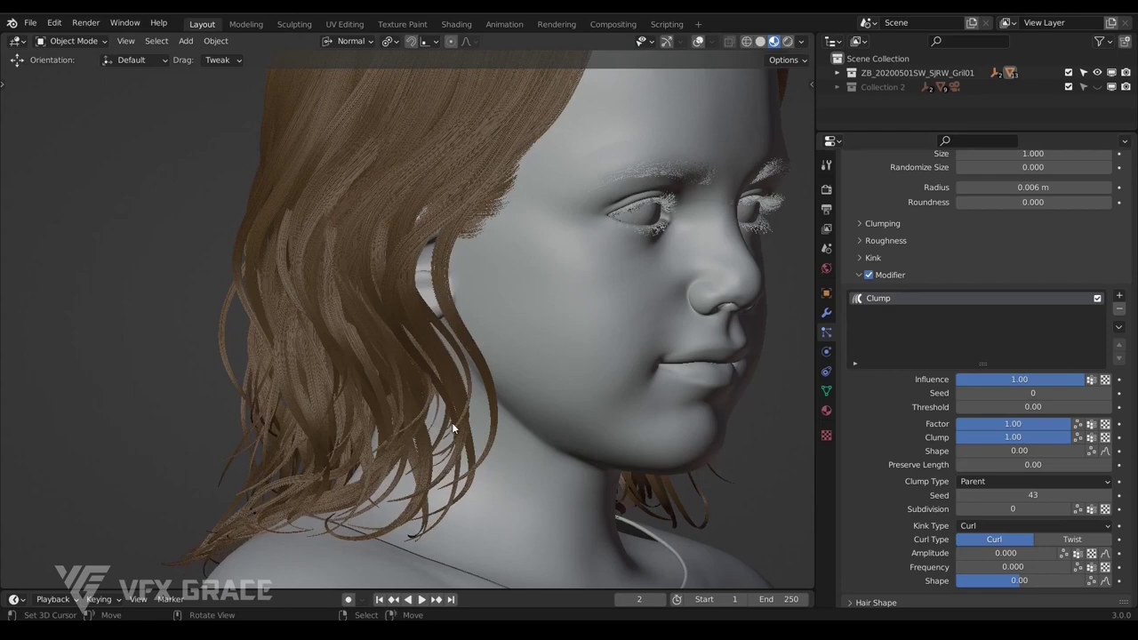
pyautogui.moveTo(974, 464); pyautogui.dragTo(1112, 464)
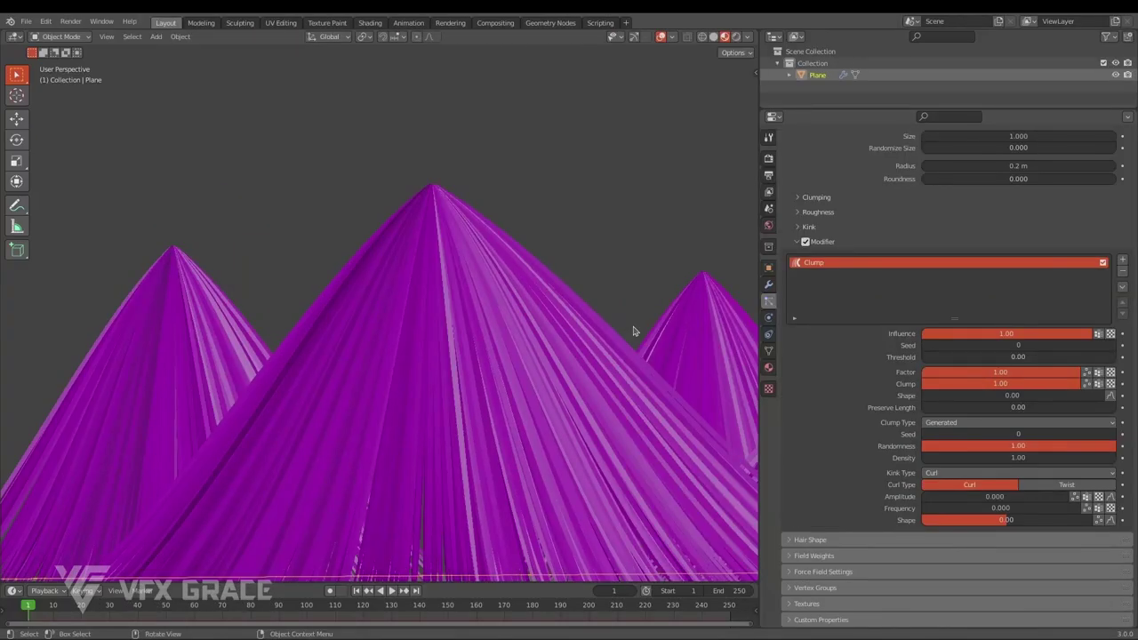
# Raise Preserve Length on the plane's clumps, and set Preserve Length of the girl's hair to 0.00
pyautogui.moveTo(444, 193); pyautogui.dragTo(465, 277, button='middle')
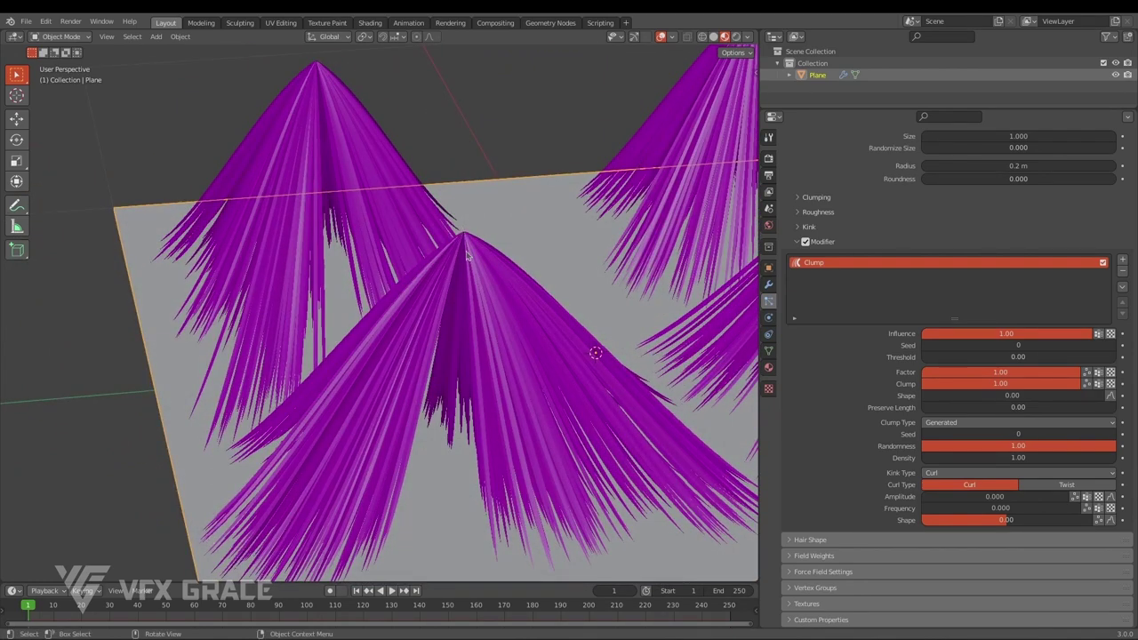
pyautogui.moveTo(935, 407); pyautogui.dragTo(1115, 407)
pyautogui.moveTo(544, 341); pyautogui.dragTo(303, 299, button='middle')
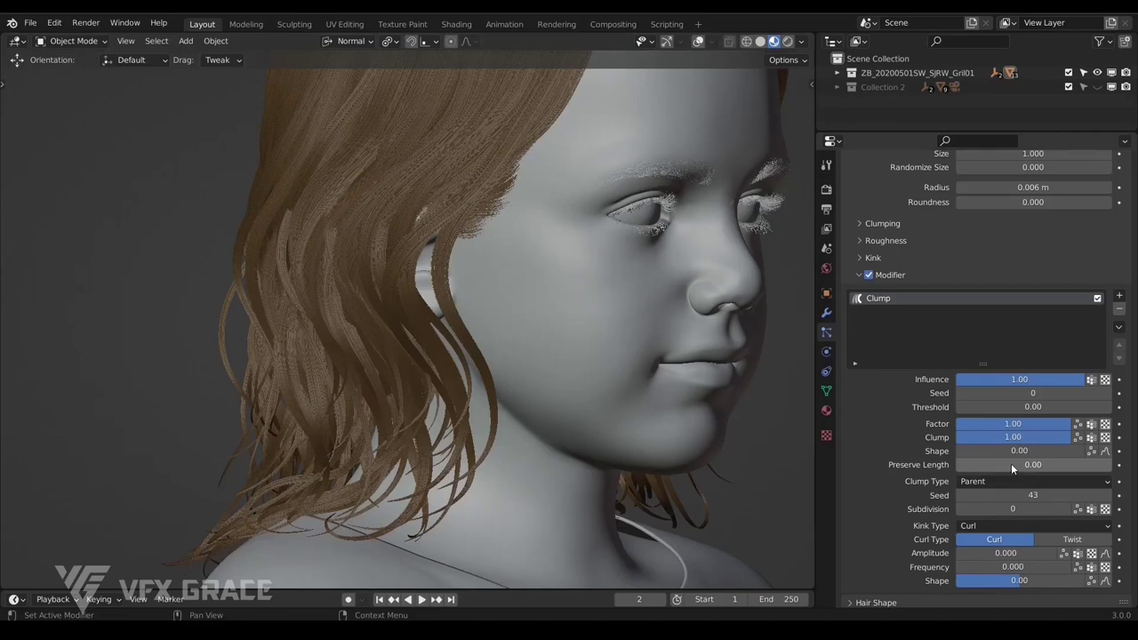
pyautogui.moveTo(1011, 463); pyautogui.dragTo(959, 463)
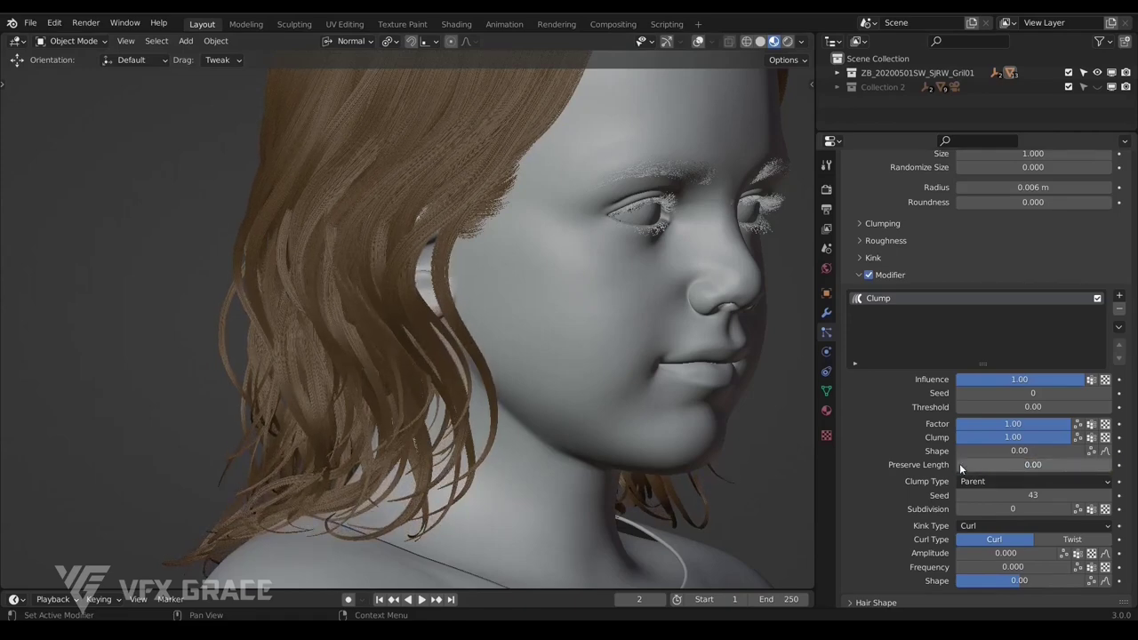
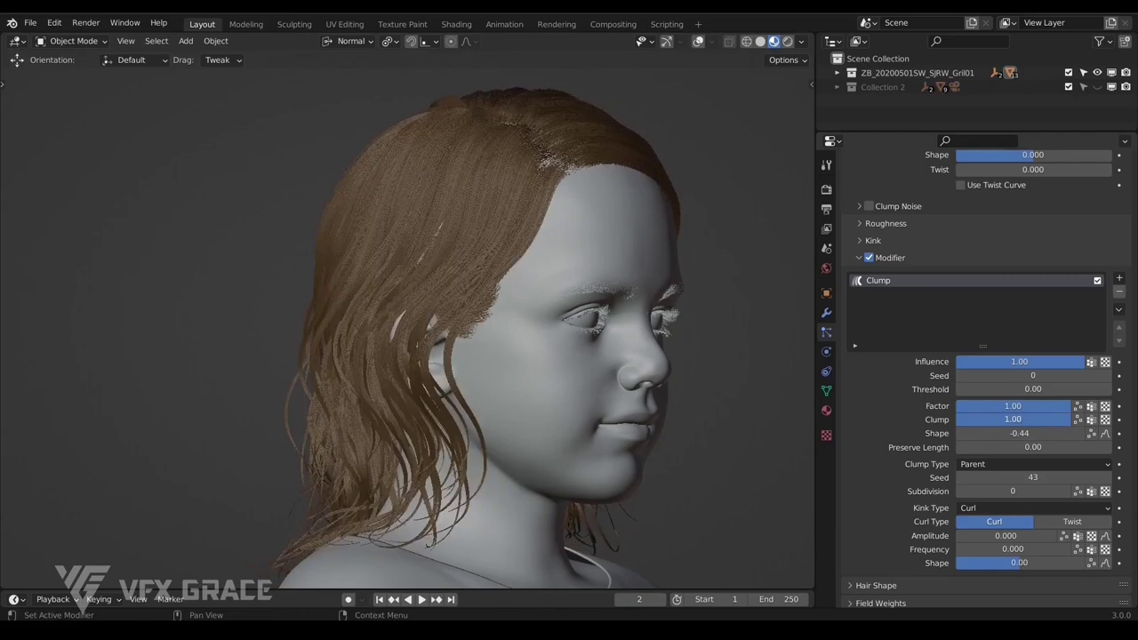
# Enable randomization for the Clump value of the girl's hair and set its random Seed to 120
pyautogui.click(1080, 422)
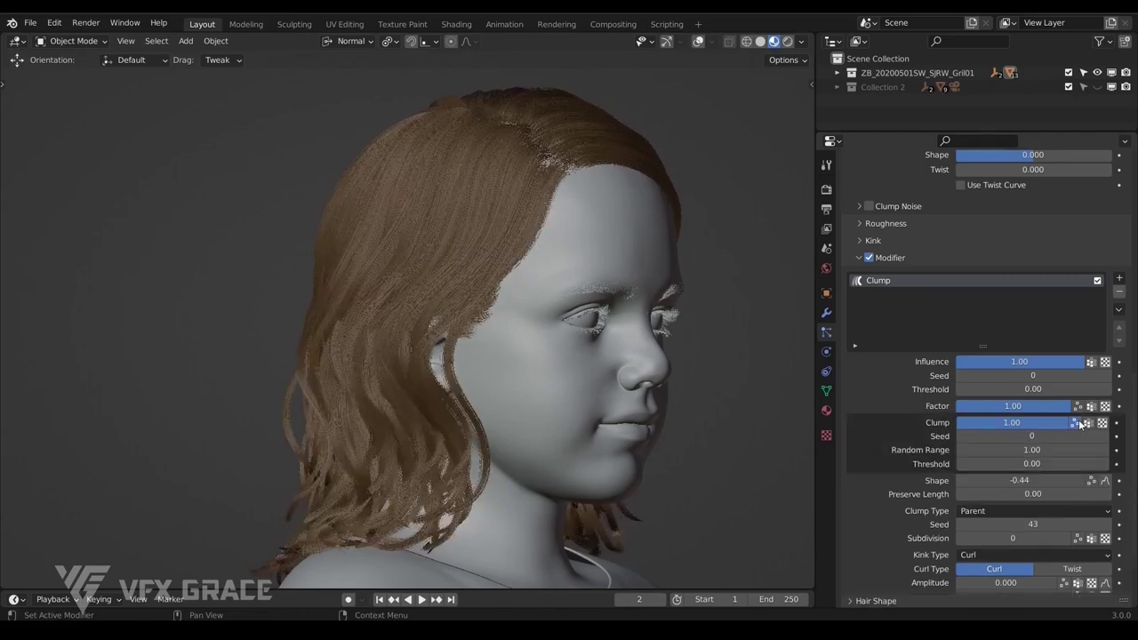
pyautogui.scroll(4, 502, 451)
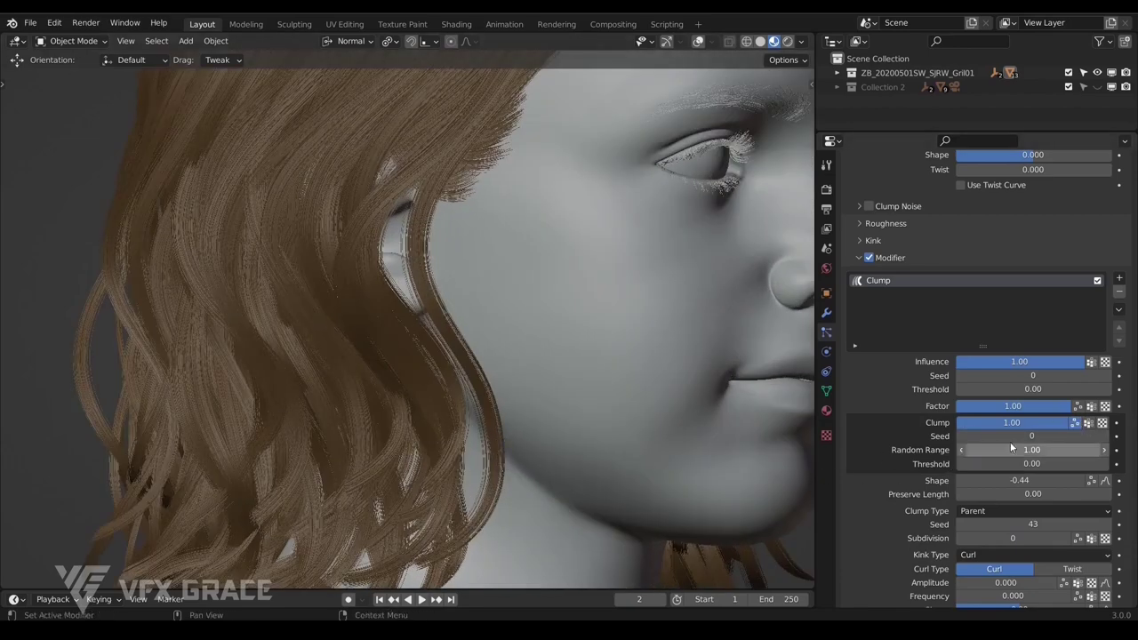
pyautogui.click(1077, 422)
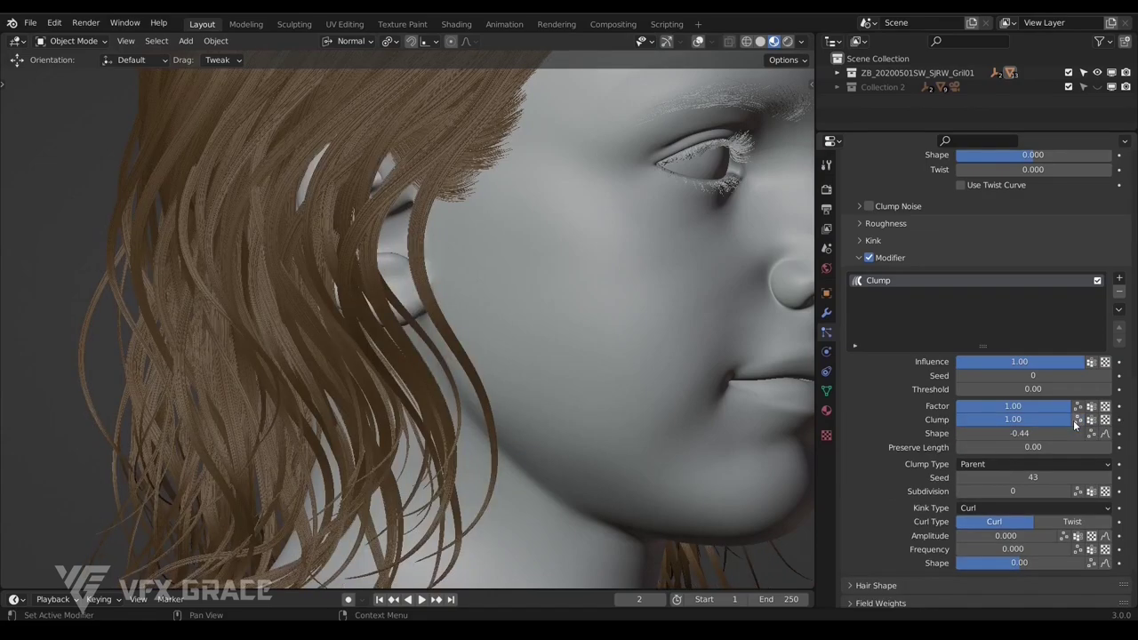
pyautogui.click(1077, 423)
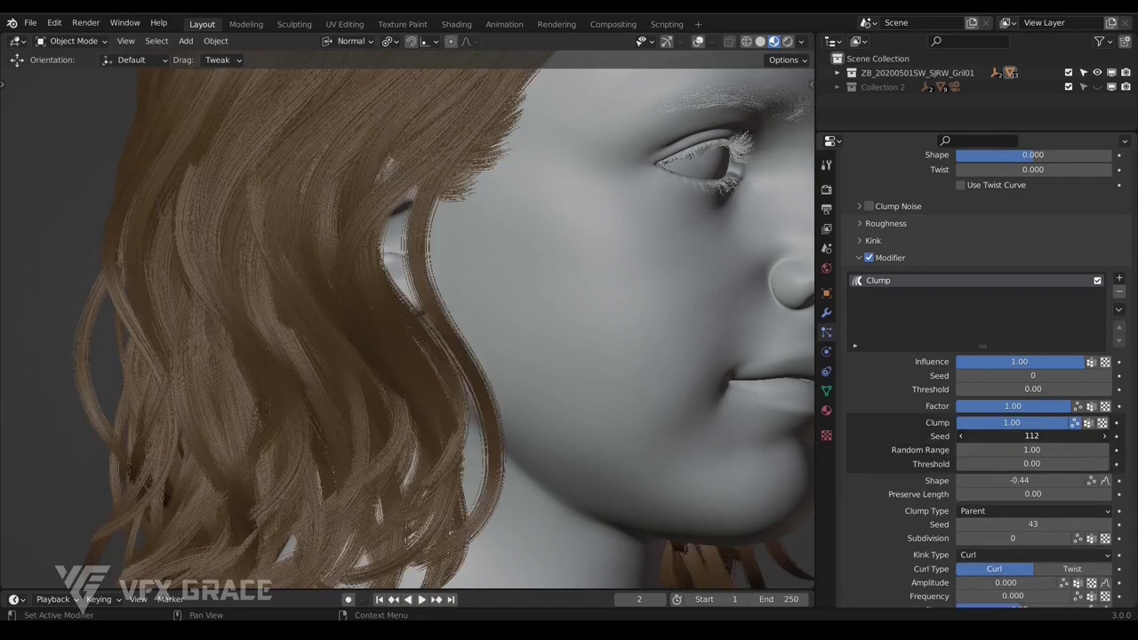
pyautogui.moveTo(1032, 436)
pyautogui.mouseDown()
pyautogui.moveTo(1058, 436)
pyautogui.moveTo(1046, 436)
pyautogui.mouseUp()
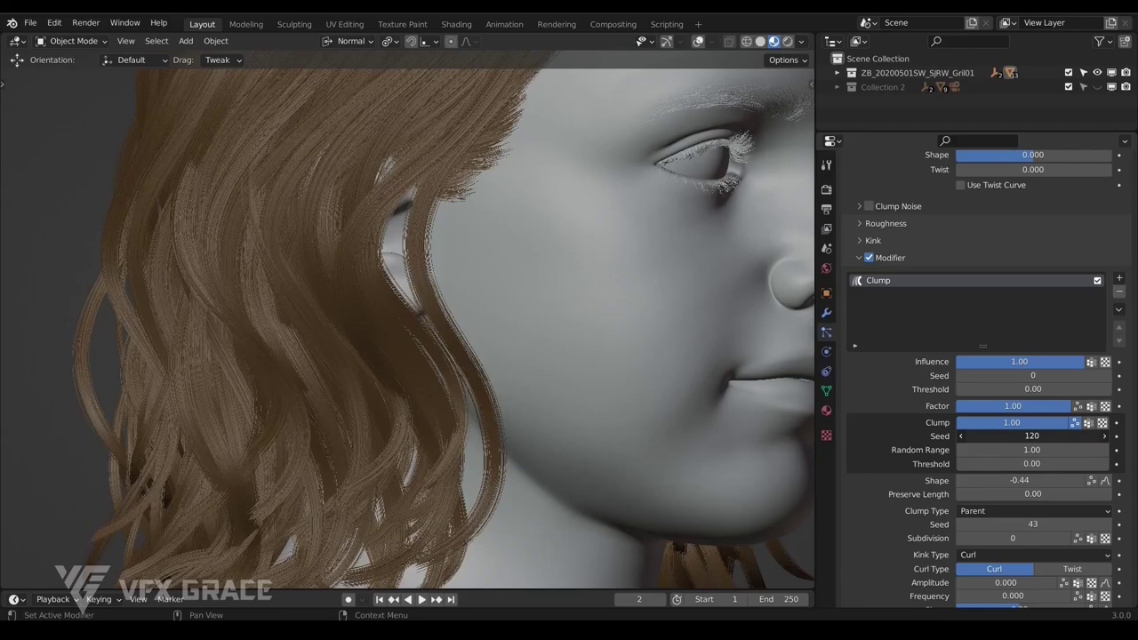
# Try Random Range values of 5 and 3 for the Clump value's randomization and vary its Threshold
pyautogui.click(1013, 451)
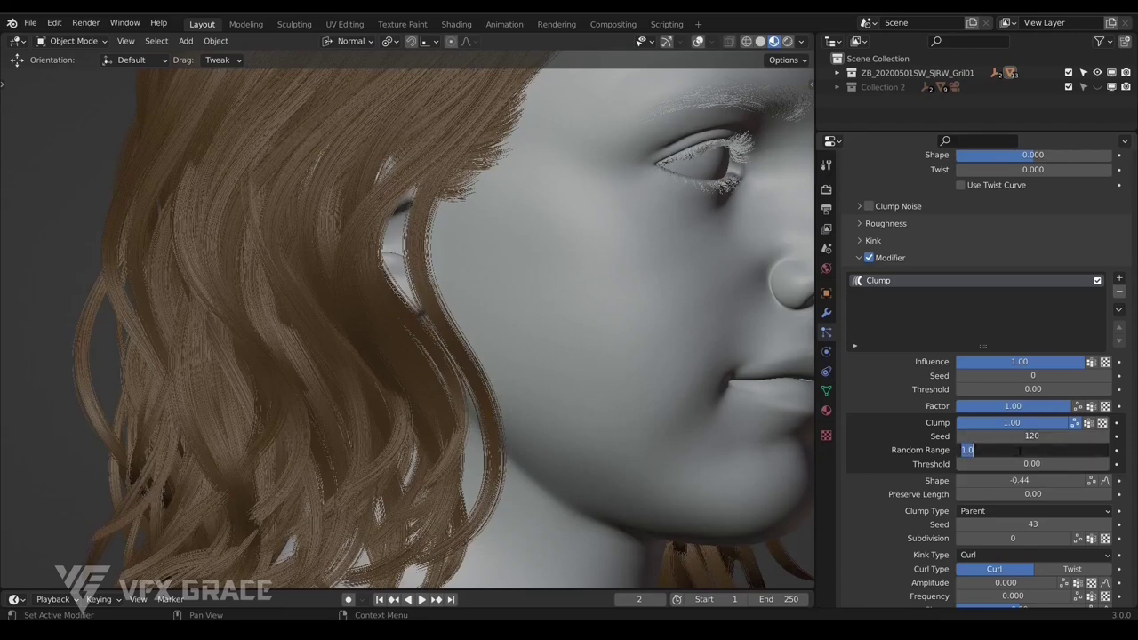
pyautogui.write('5')
pyautogui.press('Return')
pyautogui.click(1046, 450)
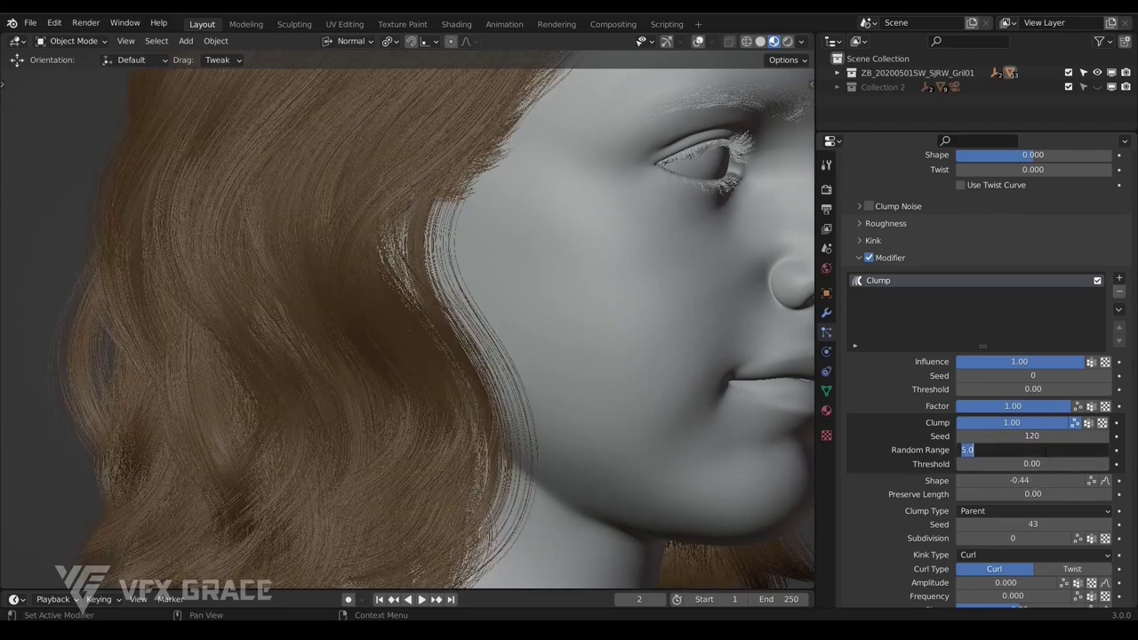
pyautogui.write('3')
pyautogui.press('Return')
pyautogui.moveTo(1031, 464)
pyautogui.mouseDown()
pyautogui.moveTo(1100, 464)
pyautogui.moveTo(1048, 465)
pyautogui.mouseUp()
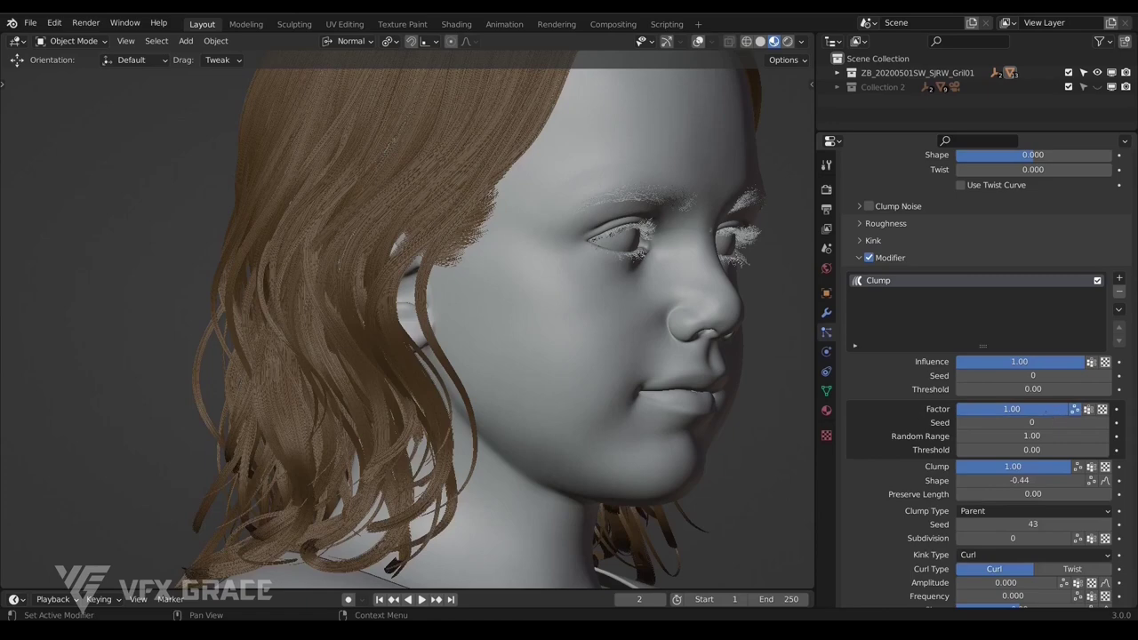
# Set the randomized Factor of the Clump modifier to 0.99 with Seed 50 and Threshold 0.33
pyautogui.moveTo(1047, 409); pyautogui.dragTo(941, 409)
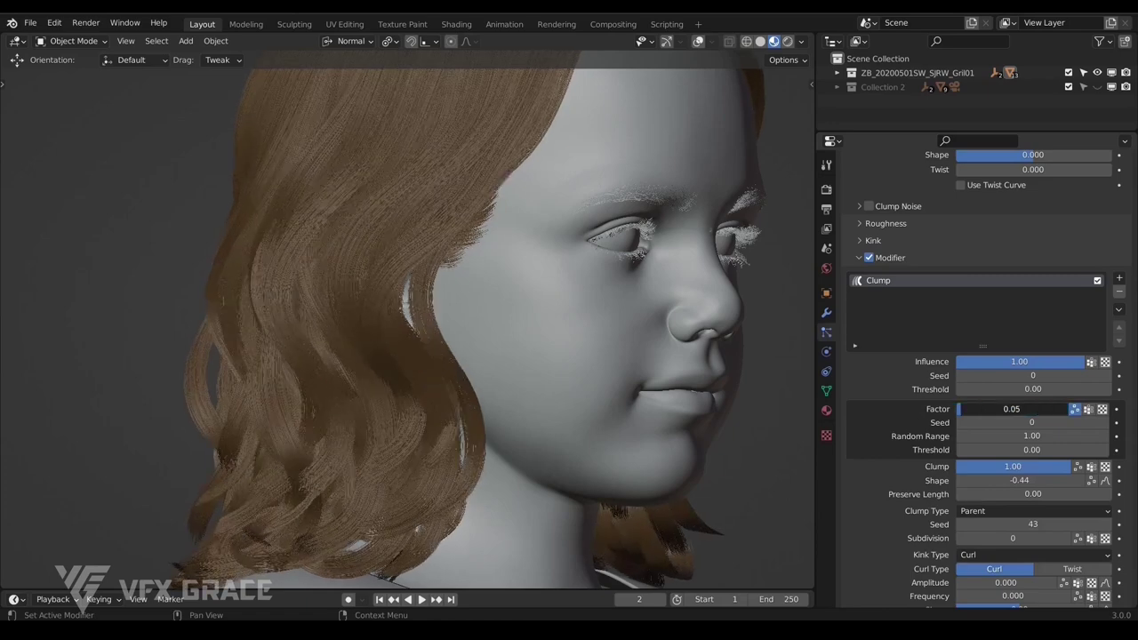
pyautogui.moveTo(961, 410); pyautogui.dragTo(1121, 422)
pyautogui.click(1076, 409)
pyautogui.click(1076, 409)
pyautogui.moveTo(958, 450); pyautogui.dragTo(1006, 450)
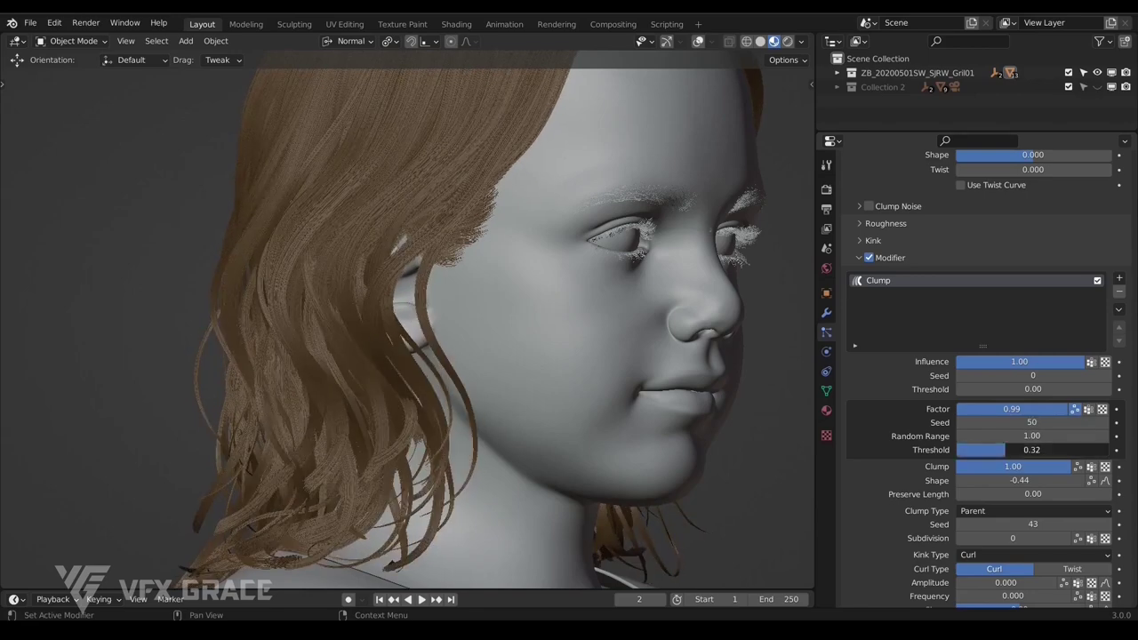
pyautogui.moveTo(1006, 450); pyautogui.dragTo(1007, 450)
# Try a Random Range of 4 for the Factor's randomization, and set it to 5.00
pyautogui.click(1024, 436)
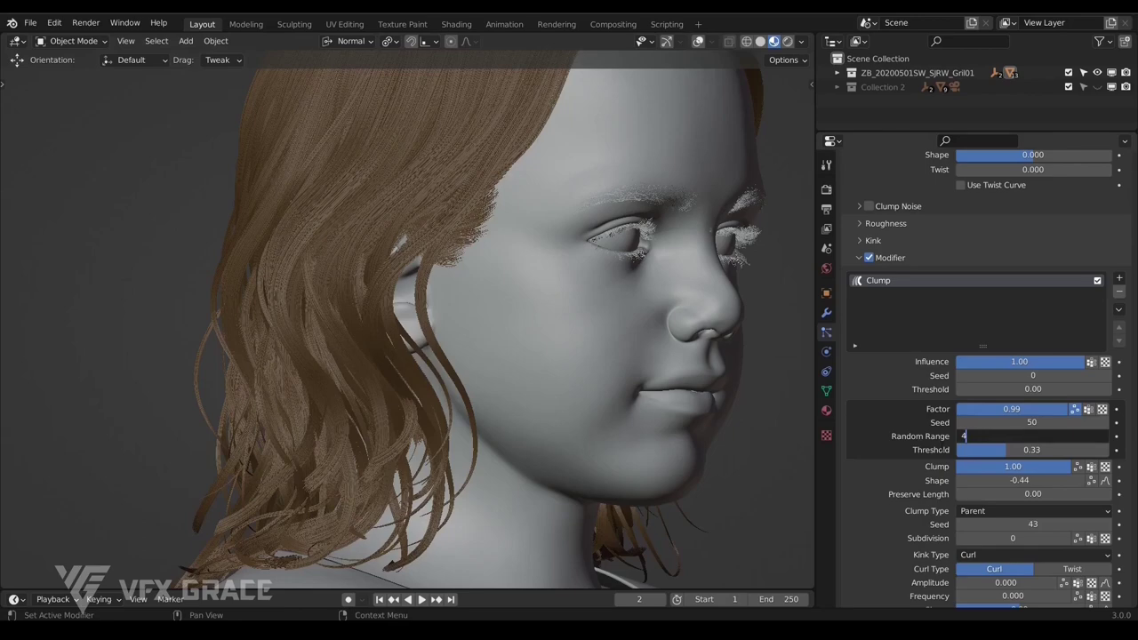
pyautogui.write('4')
pyautogui.press('Return')
pyautogui.click(1028, 435)
pyautogui.press('Return')
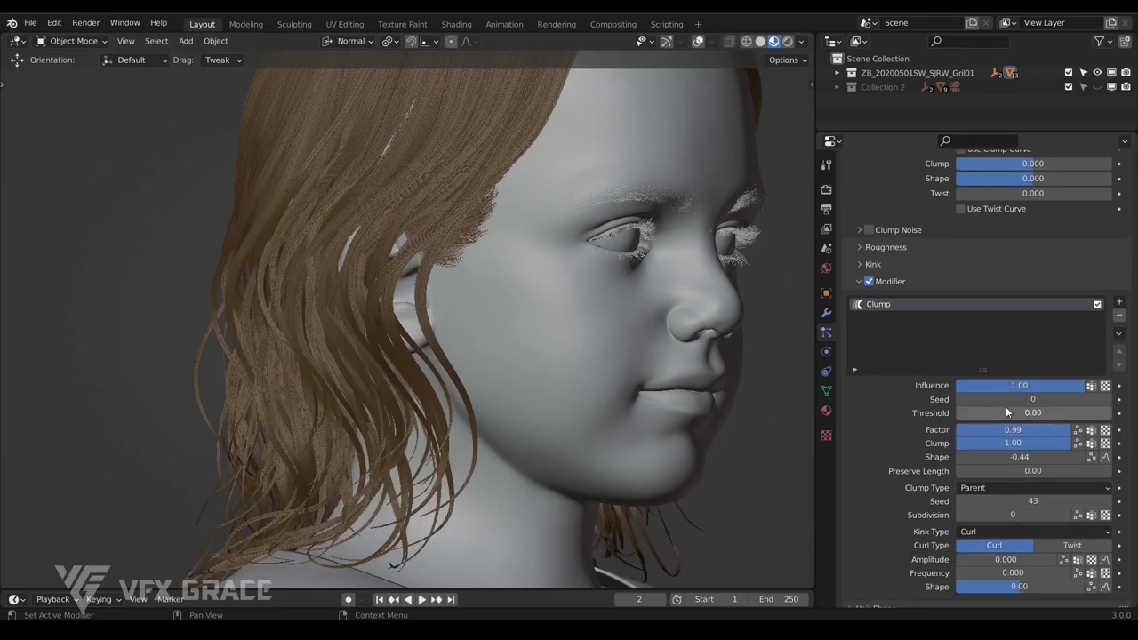
# Vary the Clump modifier's Subdivision and Influence, and lower its Clump value to 0.94
pyautogui.scroll(2, 1001, 425)
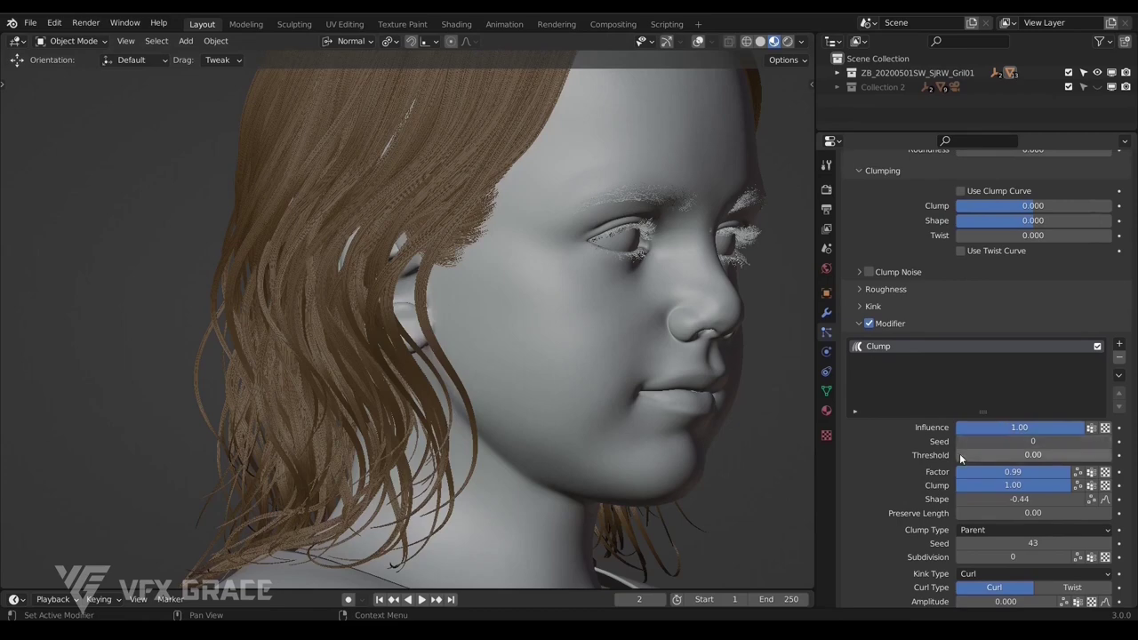
pyautogui.scroll(-2, 973, 455)
pyautogui.moveTo(1013, 510); pyautogui.dragTo(1032, 509)
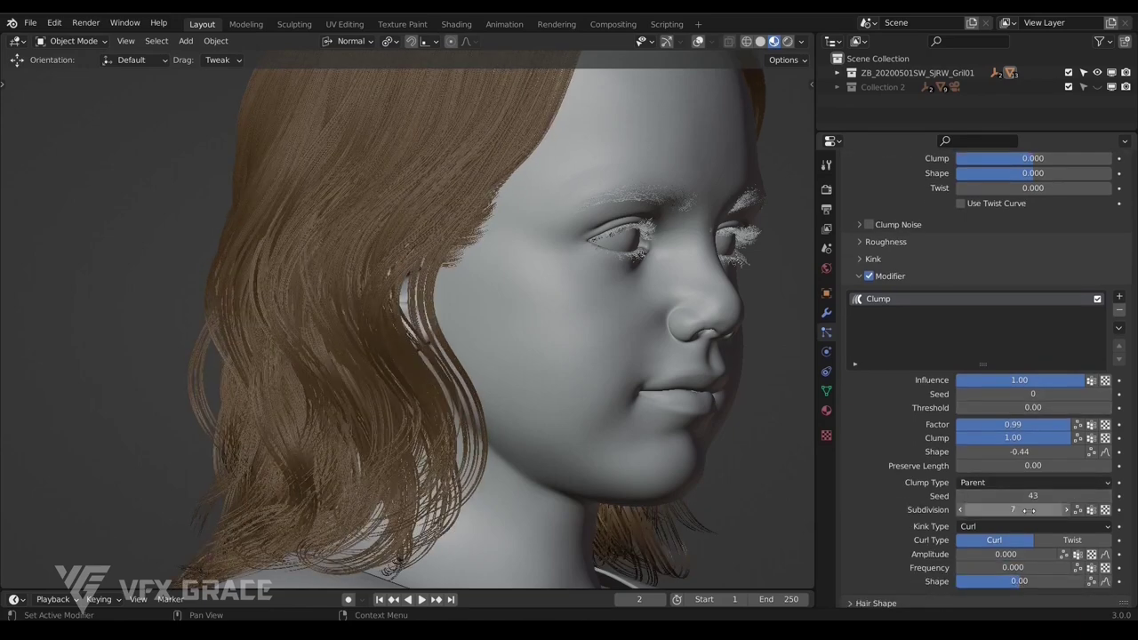
pyautogui.moveTo(1026, 438); pyautogui.dragTo(1074, 394)
pyautogui.moveTo(1072, 380)
pyautogui.mouseDown()
pyautogui.moveTo(956, 379)
pyautogui.moveTo(1060, 380)
pyautogui.mouseUp()
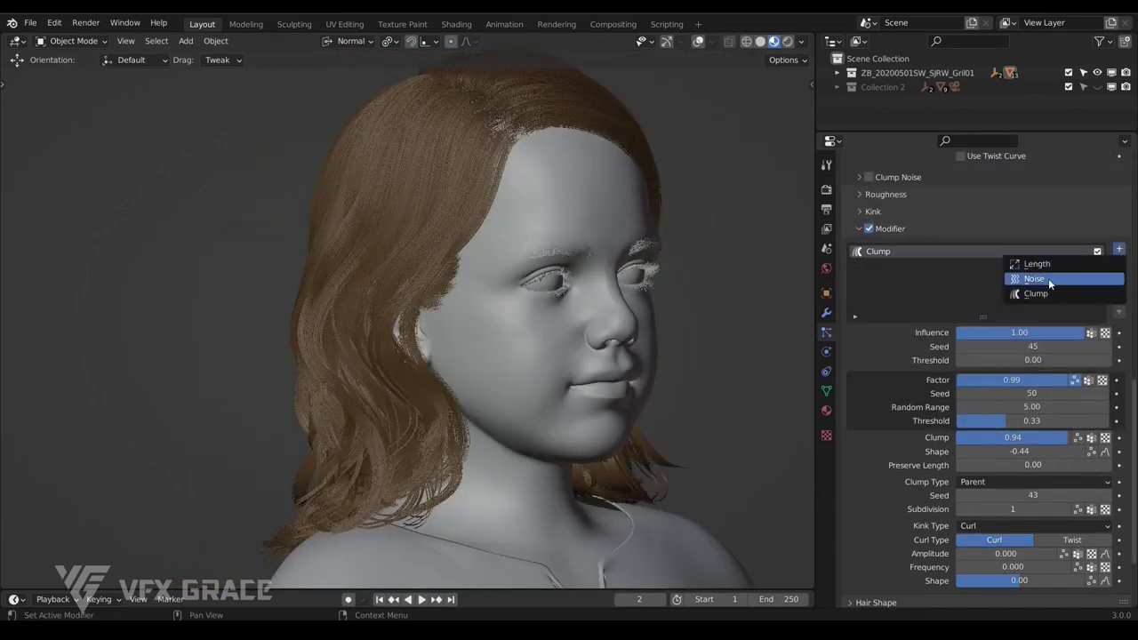
# Add a Noise modifier below the Clump modifier and lower its Influence to 0.04
pyautogui.click(1049, 278)
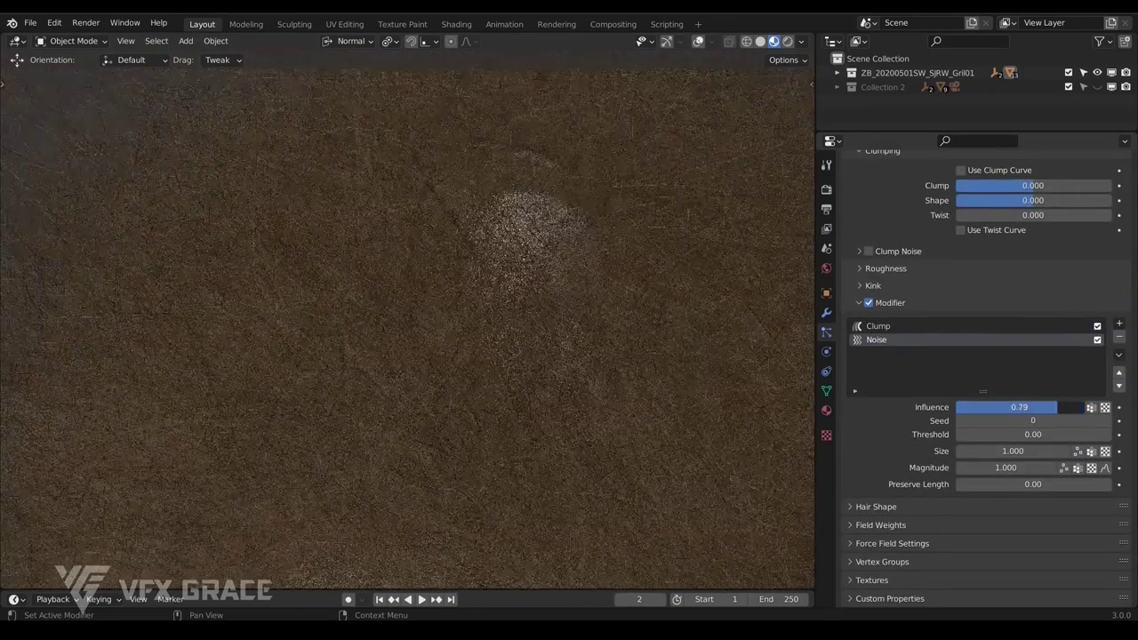
pyautogui.moveTo(1058, 407); pyautogui.dragTo(962, 408)
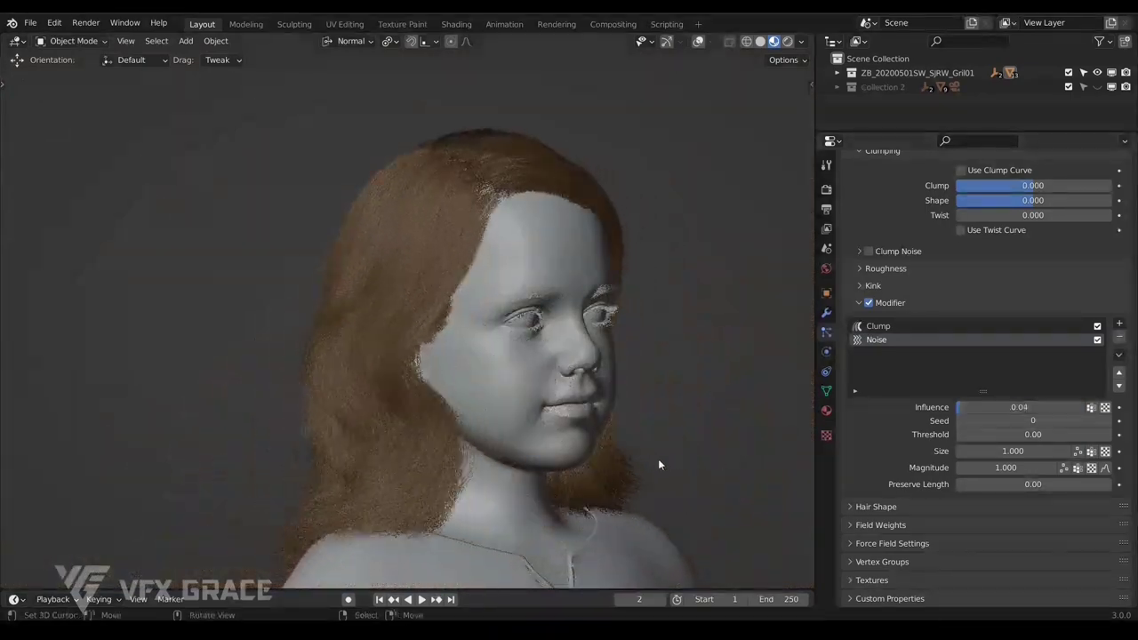
pyautogui.scroll(2, 503, 476)
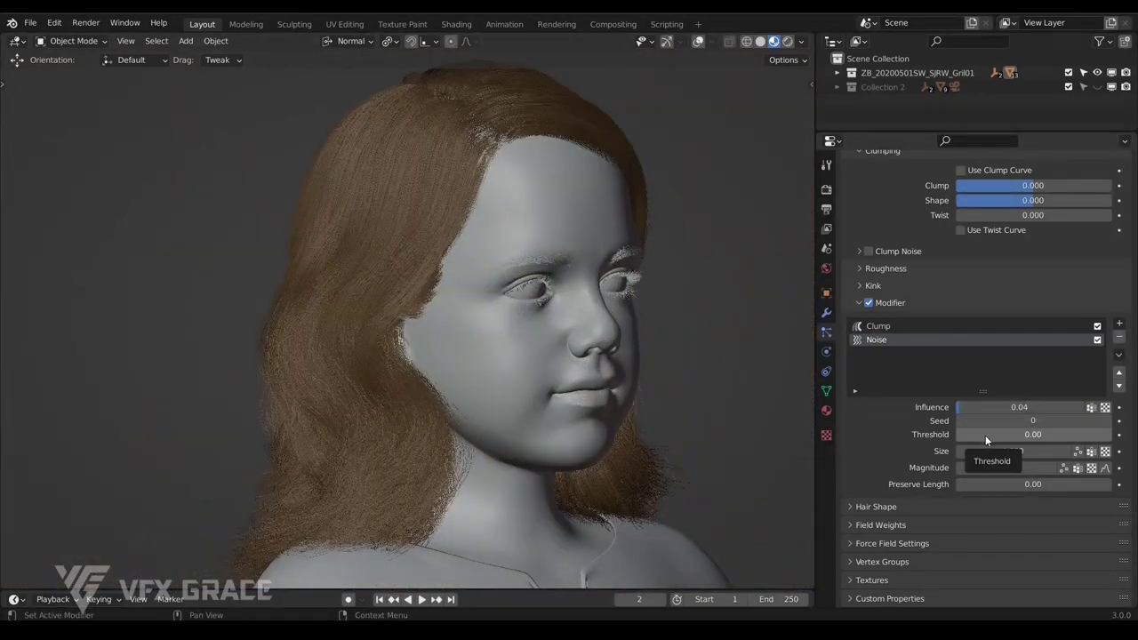
# Expand the particle system's Roughness settings and compare them with the Noise modifier's parameters
pyautogui.click(920, 269)
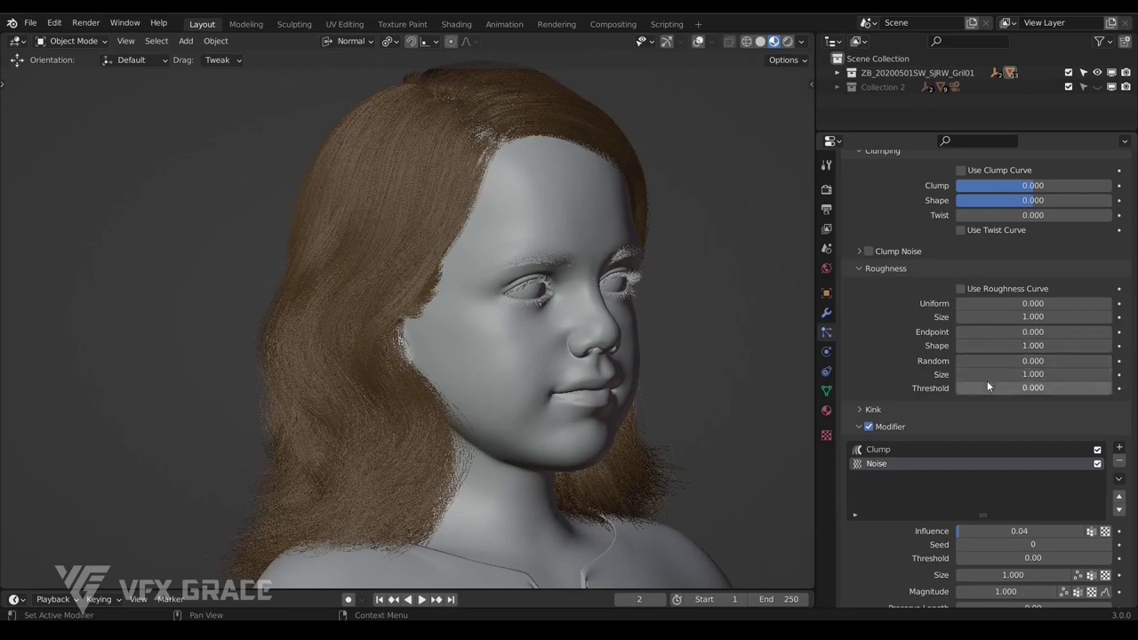
pyautogui.scroll(-2, 1000, 385)
pyautogui.scroll(-2, 996, 381)
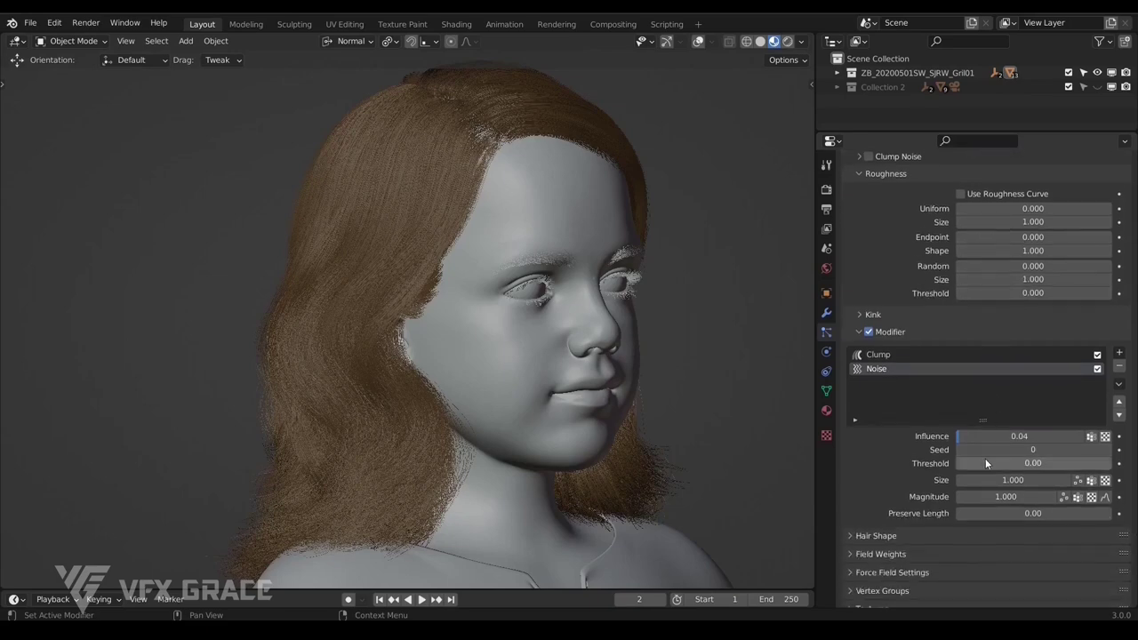
# Set the Noise modifier's Threshold to 0.78, Influence to 0.03 and Seed to 49
pyautogui.moveTo(986, 461); pyautogui.dragTo(1073, 462)
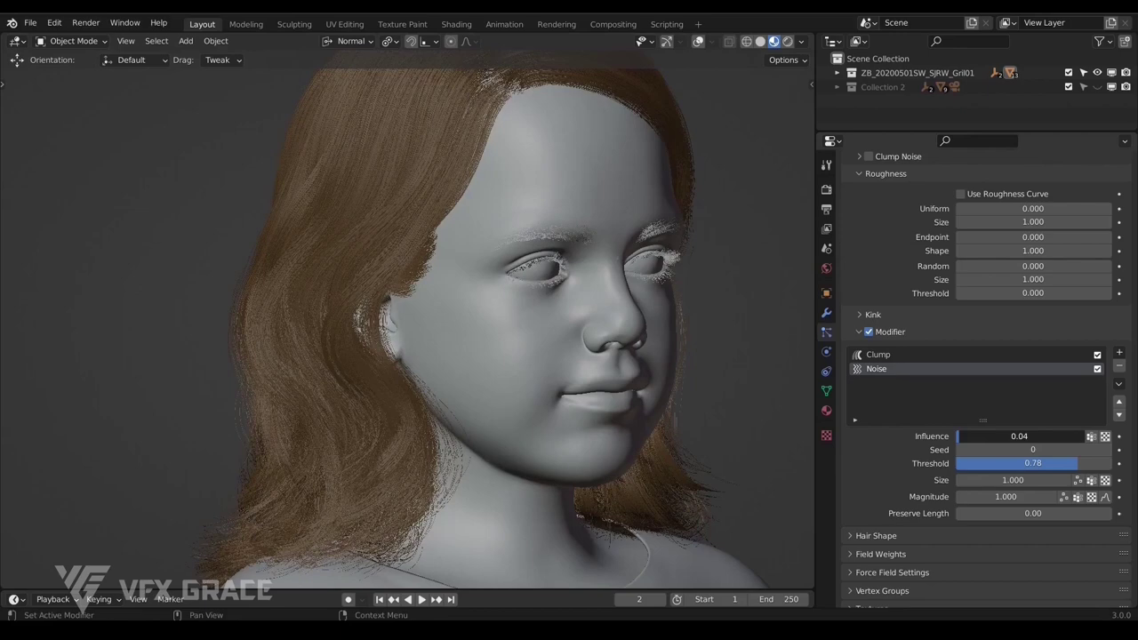
pyautogui.moveTo(997, 437); pyautogui.dragTo(1062, 450)
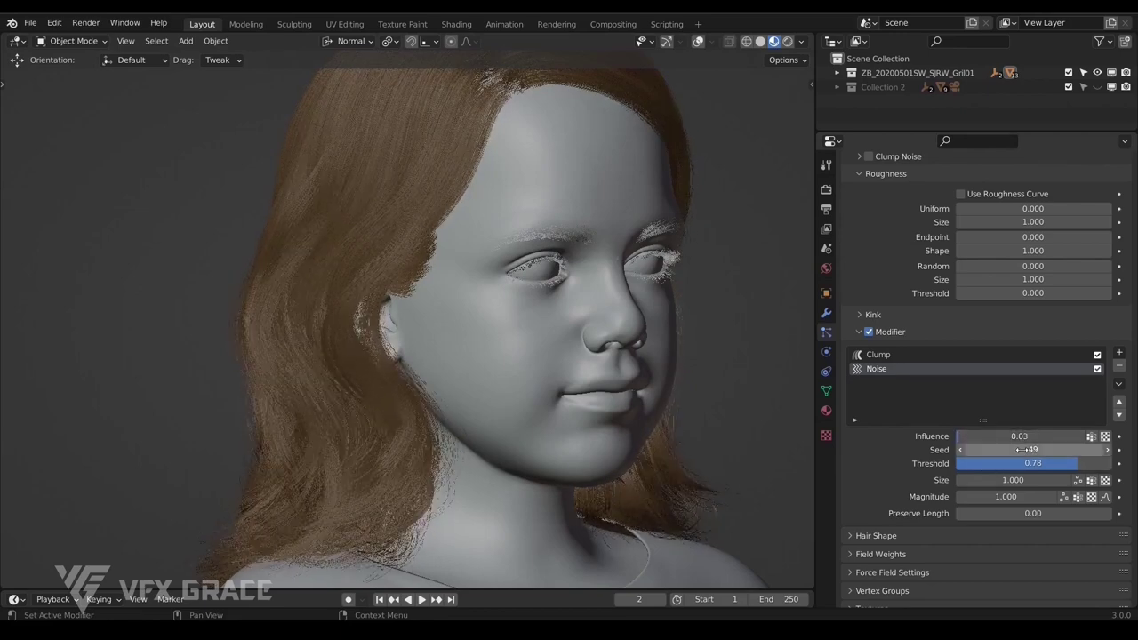
pyautogui.scroll(-1, 1019, 452)
pyautogui.click(1012, 452)
pyautogui.press('Escape')
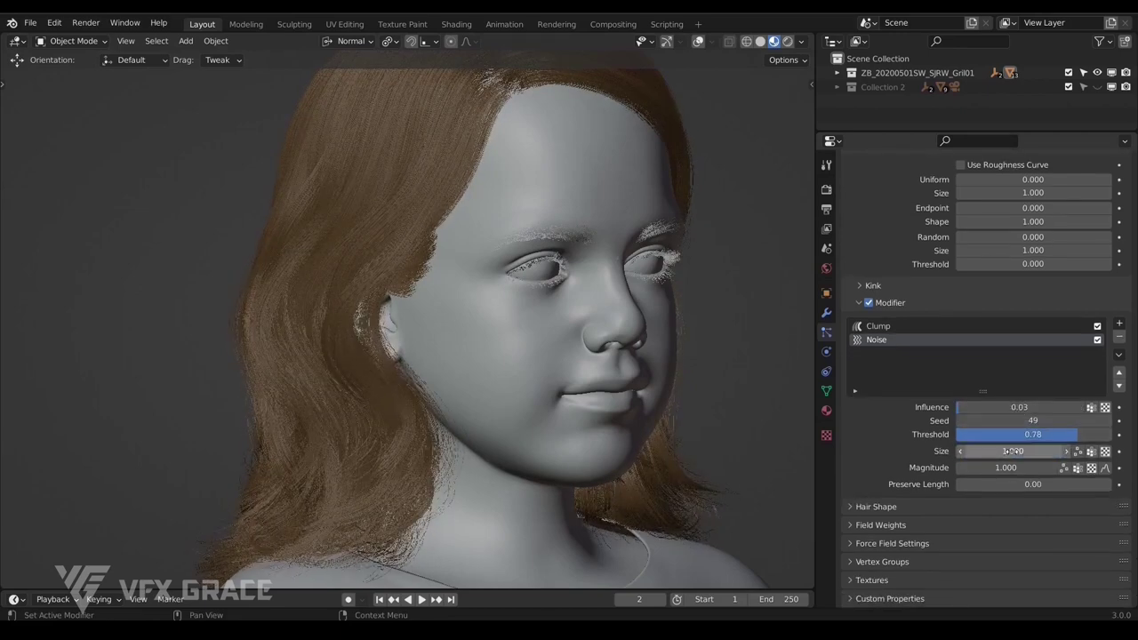
# Try randomizing the Noise modifier's Size with Seed 27 and Random Range 5.00, and disable the randomization again
pyautogui.click(1079, 453)
pyautogui.scroll(-1, 1081, 455)
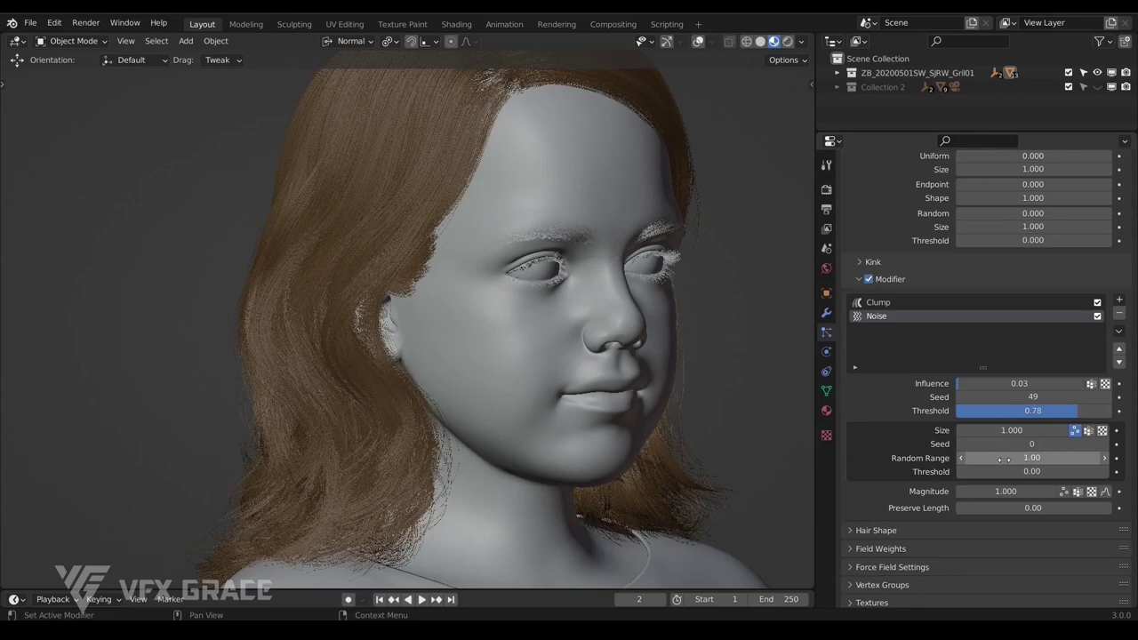
pyautogui.moveTo(1038, 444); pyautogui.dragTo(1063, 445)
pyautogui.click(1033, 458)
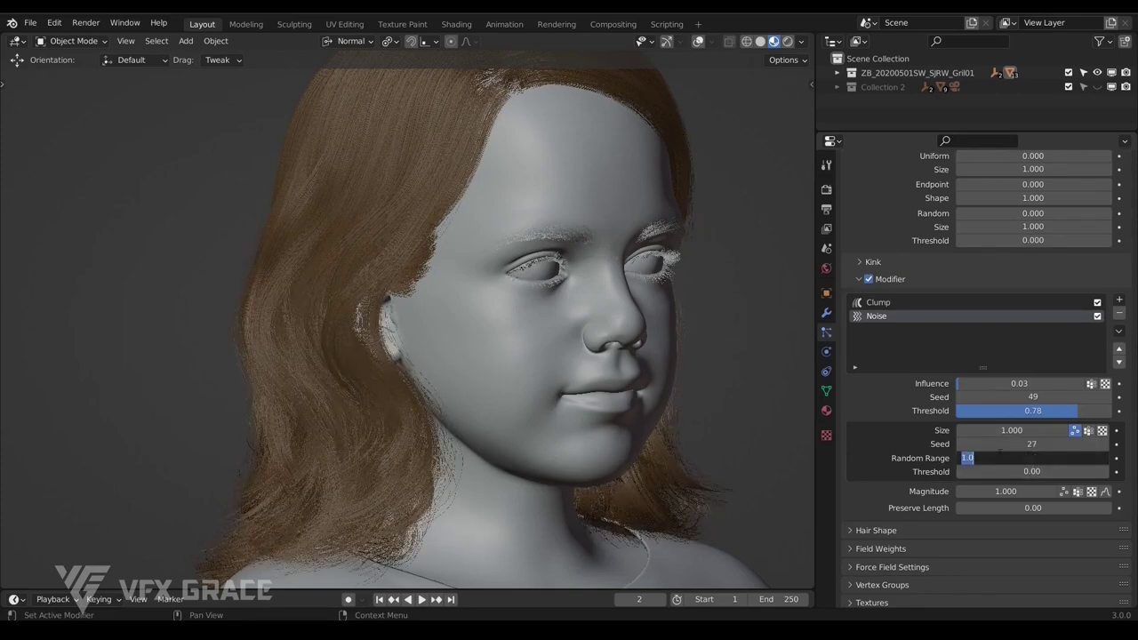
pyautogui.write('5.5')
pyautogui.press('Return')
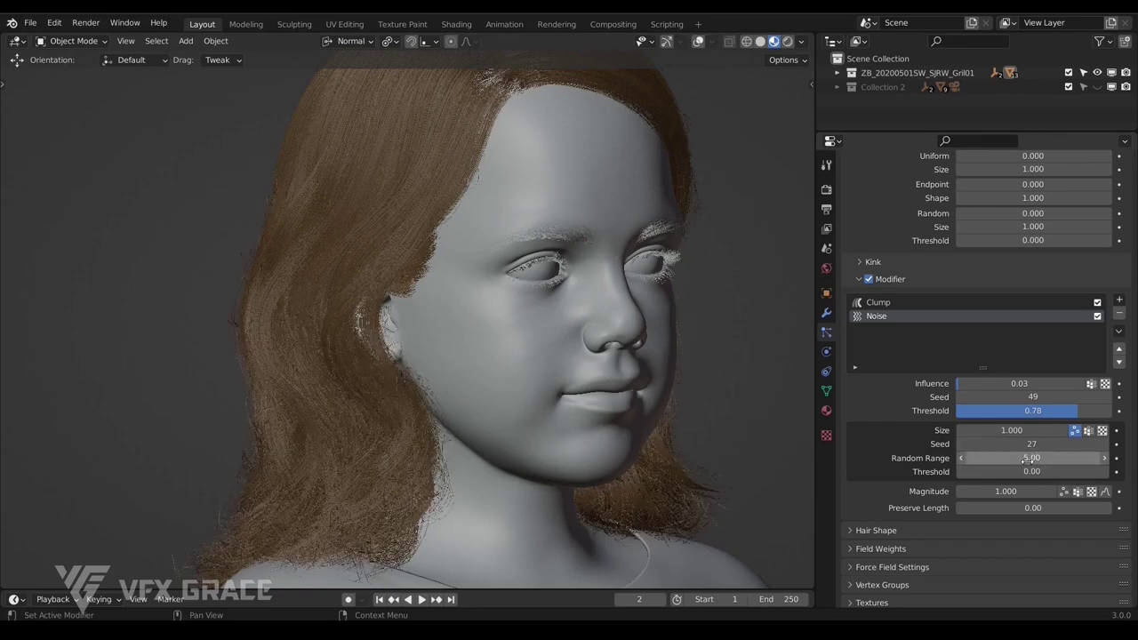
pyautogui.click(1076, 430)
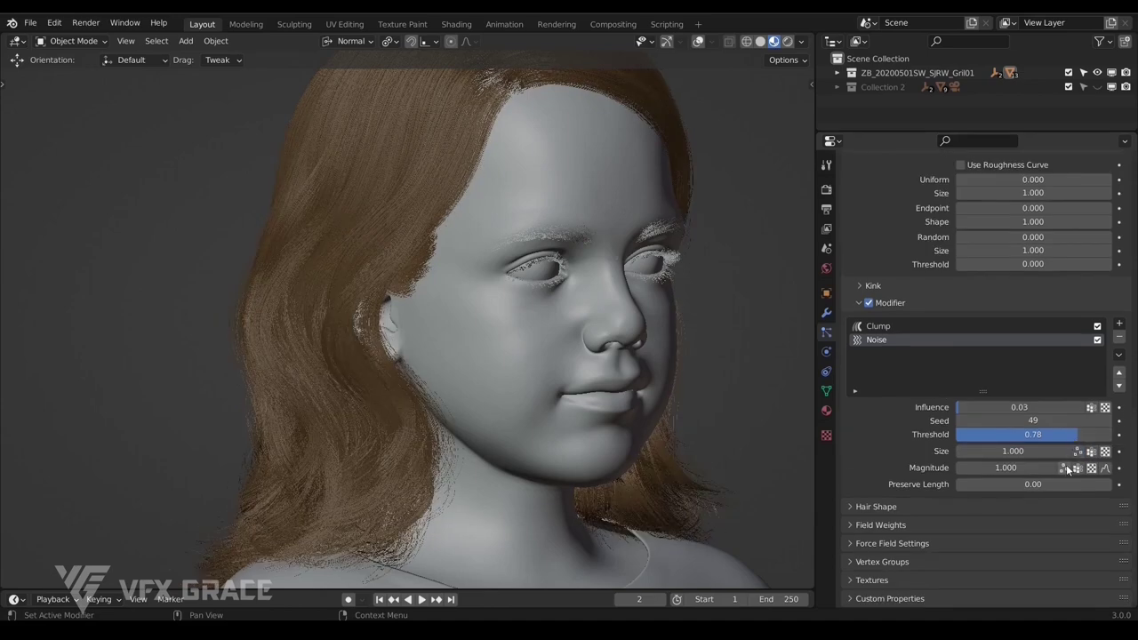
# Set the Noise modifier's Magnitude to 0.904, and try shaping it with a falloff curve before disabling the curve
pyautogui.moveTo(1022, 467); pyautogui.dragTo(996, 466)
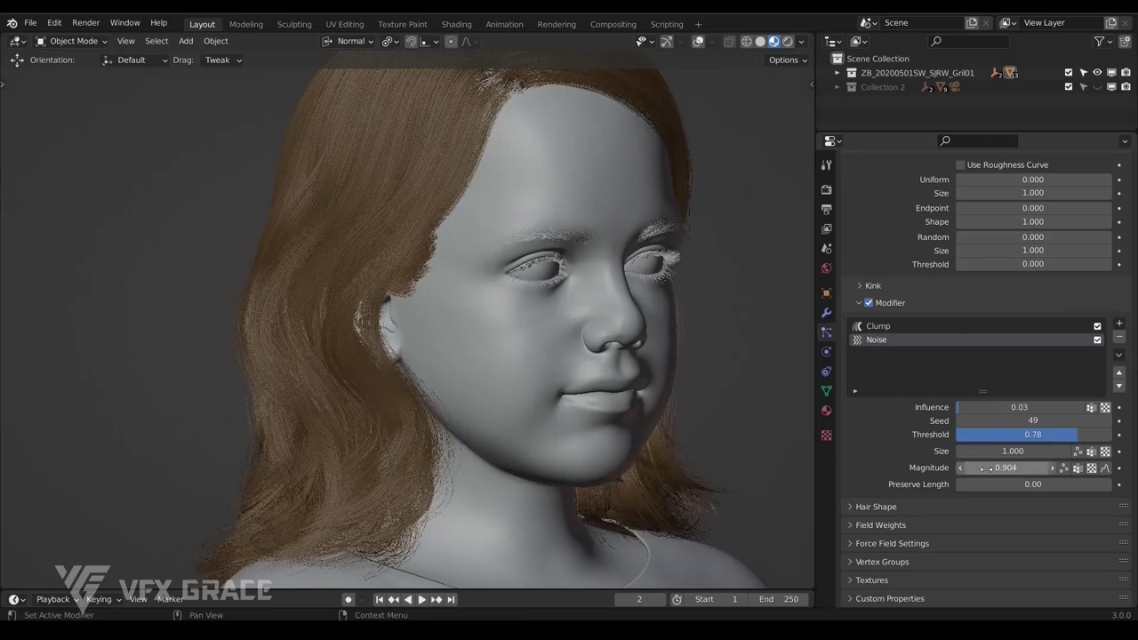
pyautogui.click(1106, 468)
pyautogui.scroll(-2, 498, 315)
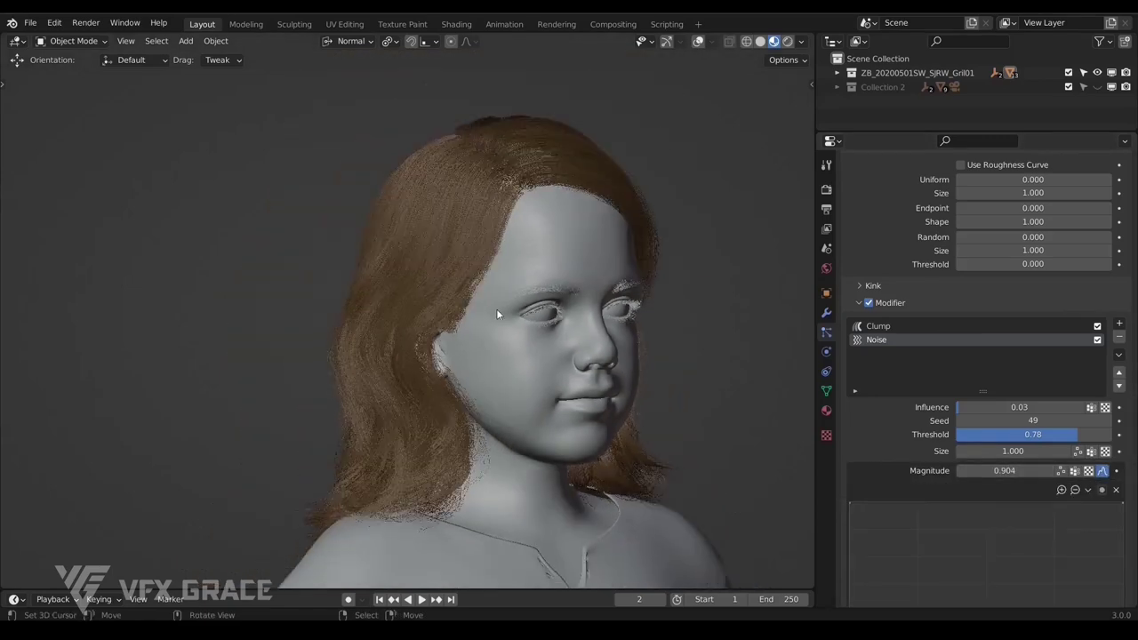
pyautogui.scroll(-2, 981, 501)
pyautogui.moveTo(1120, 459); pyautogui.dragTo(1056, 550)
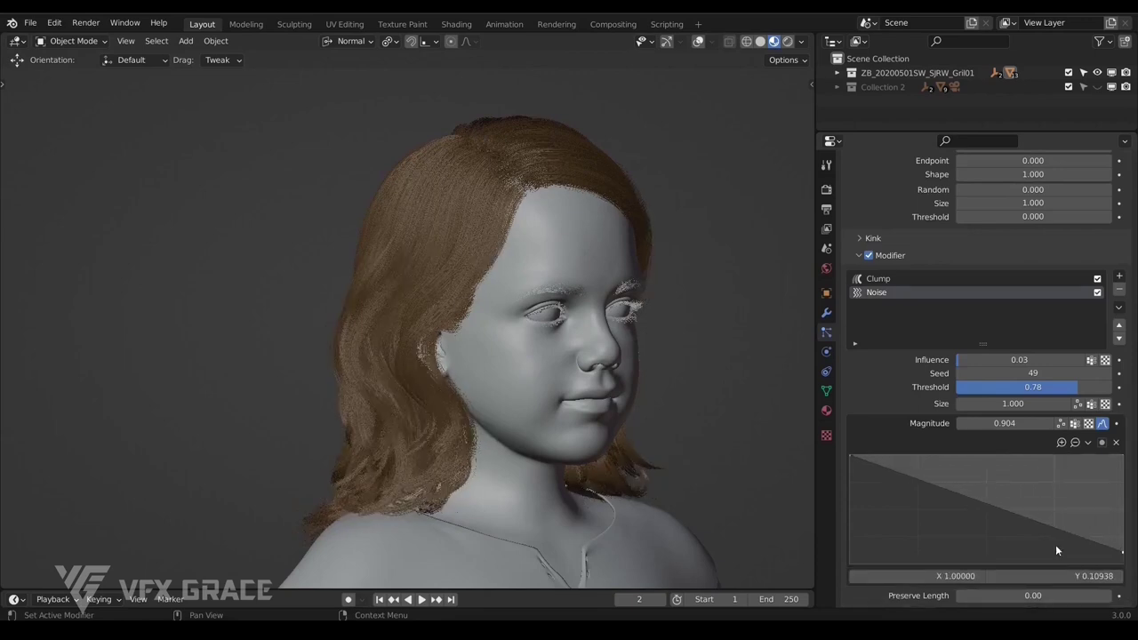
pyautogui.moveTo(959, 511); pyautogui.dragTo(899, 492)
pyautogui.moveTo(1051, 500); pyautogui.dragTo(1072, 474)
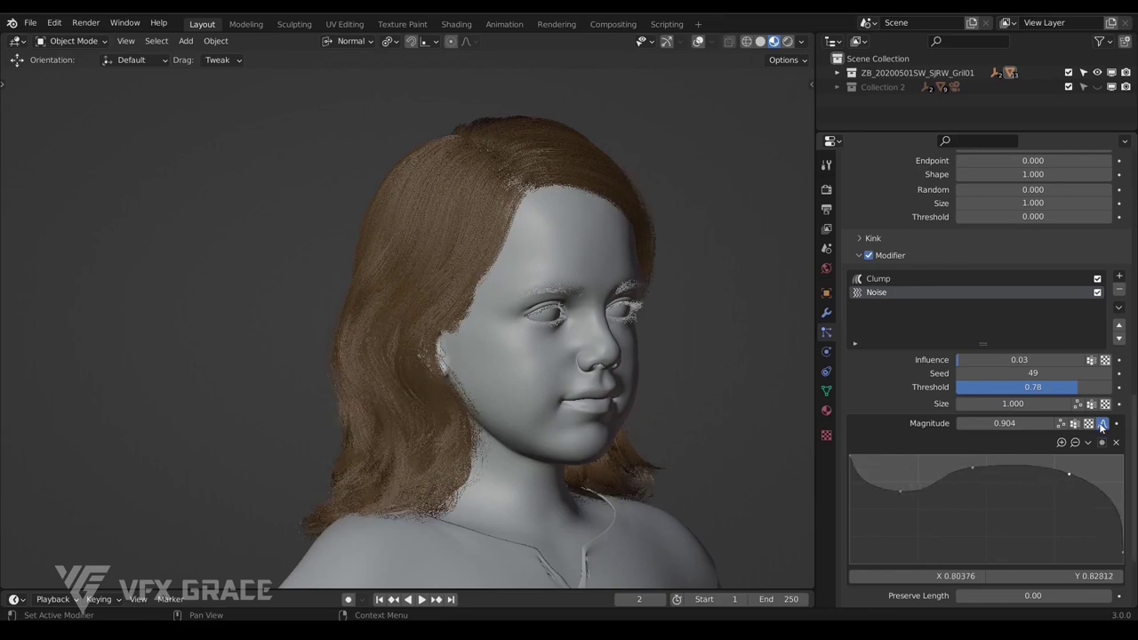
pyautogui.click(1102, 425)
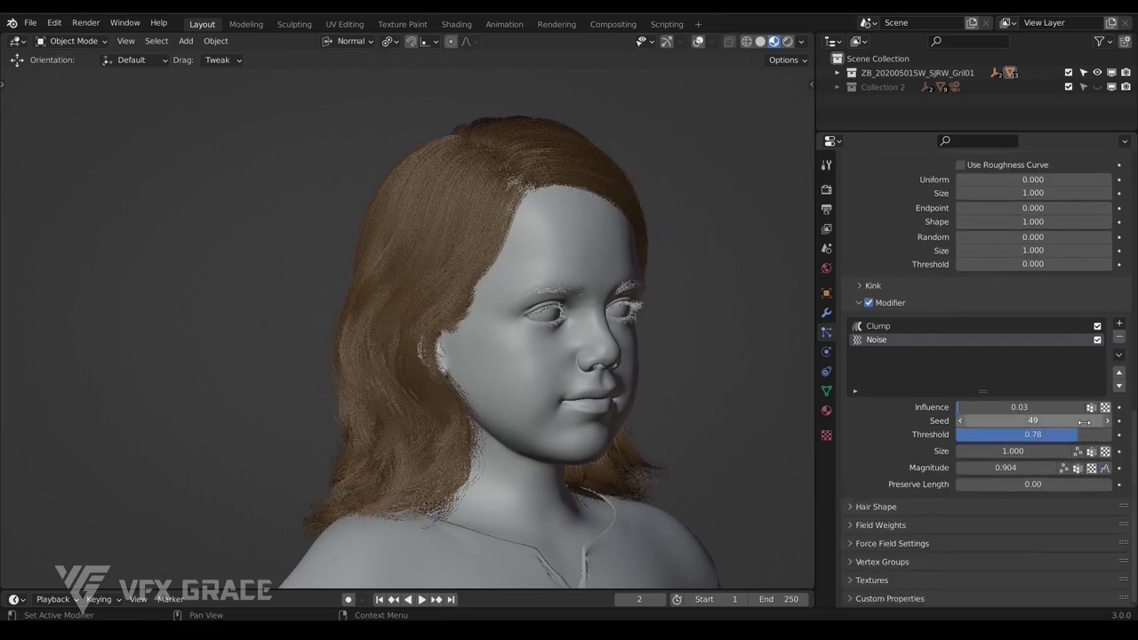
# Try randomizing the noise Magnitude with Seed 26, Random Range 2.62 and Threshold 0.17, and disable the randomization again
pyautogui.click(1064, 468)
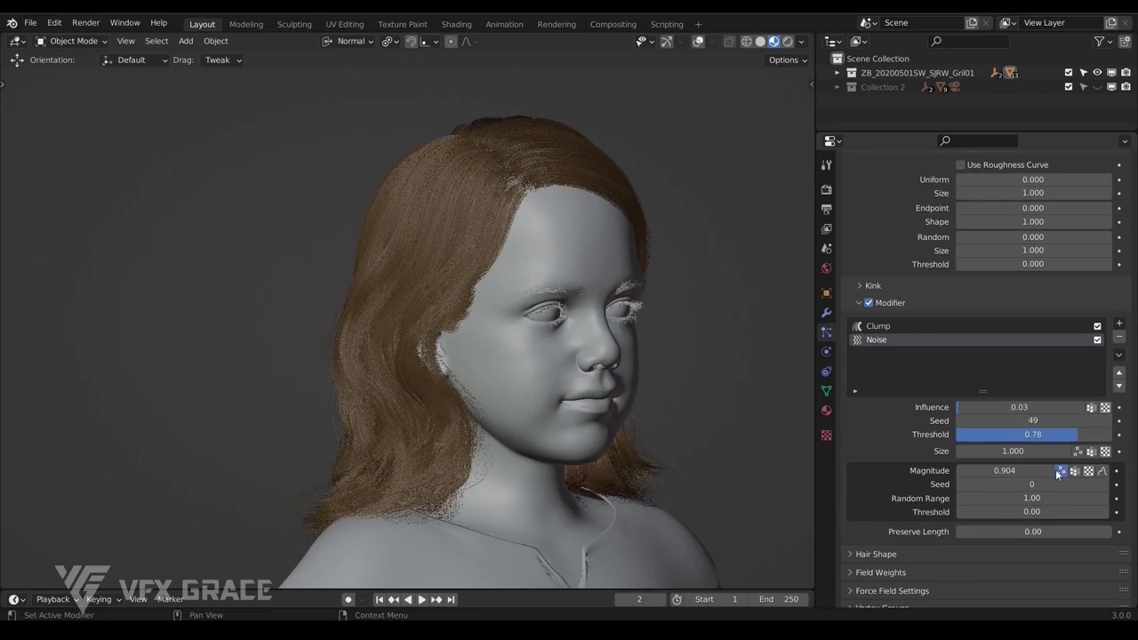
pyautogui.scroll(4, 655, 445)
pyautogui.doubleClick(1031, 498)
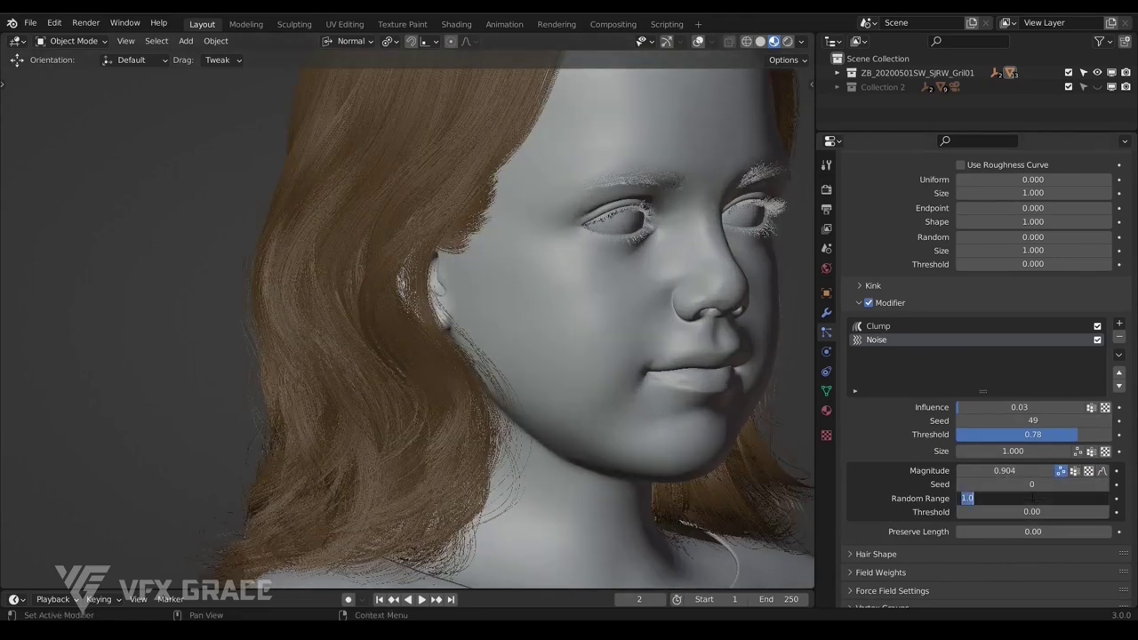
pyautogui.write('5')
pyautogui.press('Return')
pyautogui.moveTo(991, 511); pyautogui.dragTo(1118, 511)
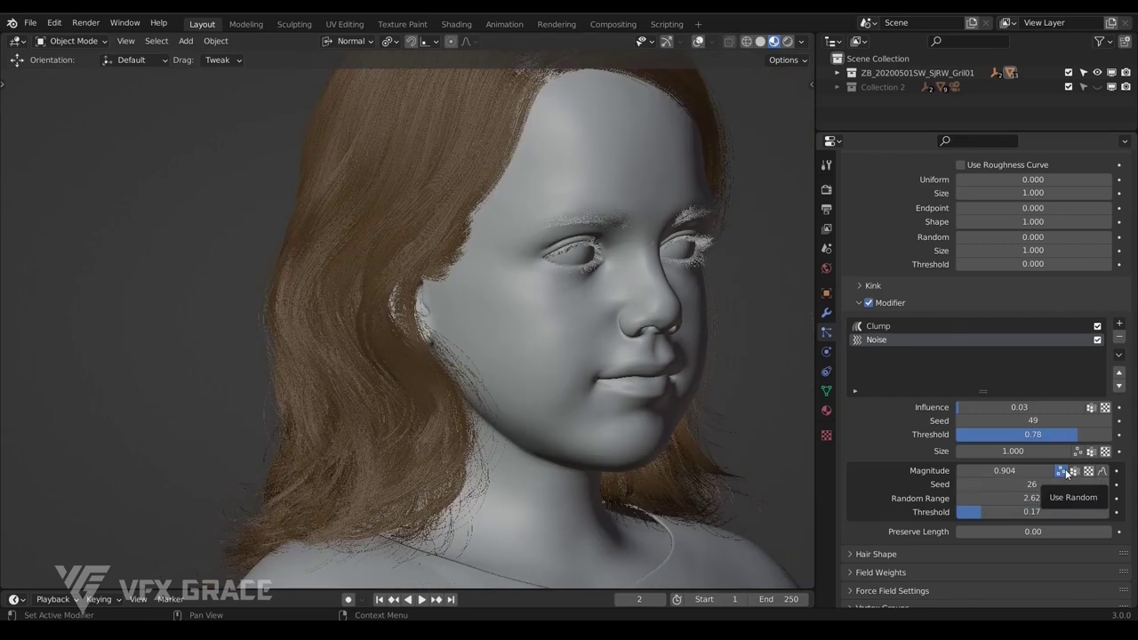
pyautogui.click(1064, 470)
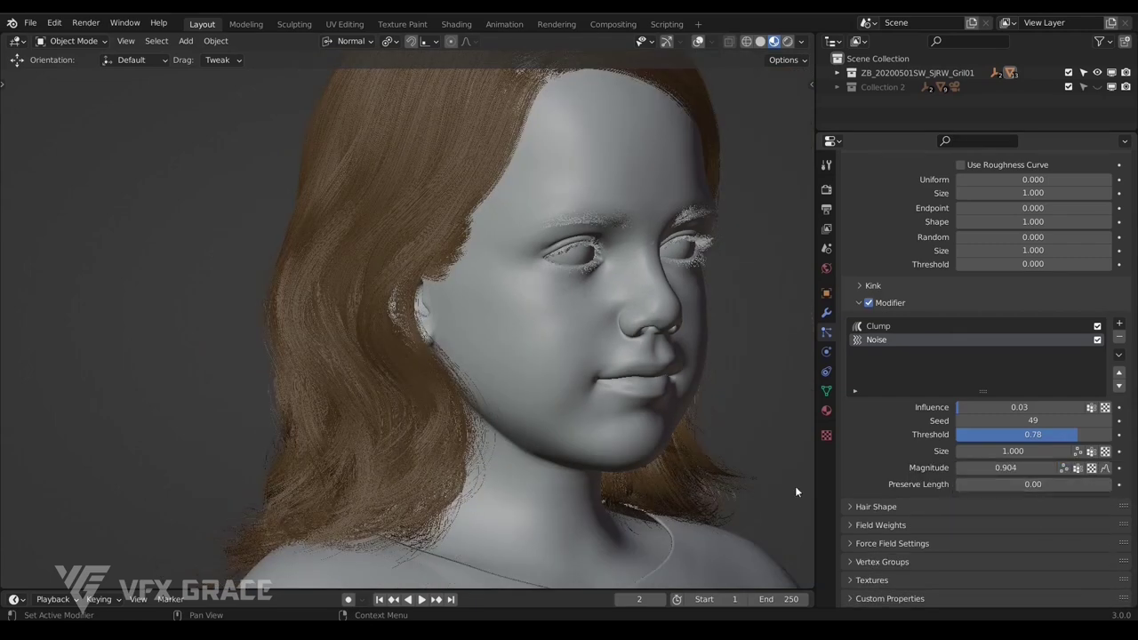
# Set the Noise modifier's Influence to 0.04, Size to 0.621 and Preserve Length to 0.62
pyautogui.scroll(2, 400, 467)
pyautogui.keyDown('shift'); pyautogui.moveTo(399, 468); pyautogui.dragTo(414, 405, button='middle'); pyautogui.keyUp('shift')
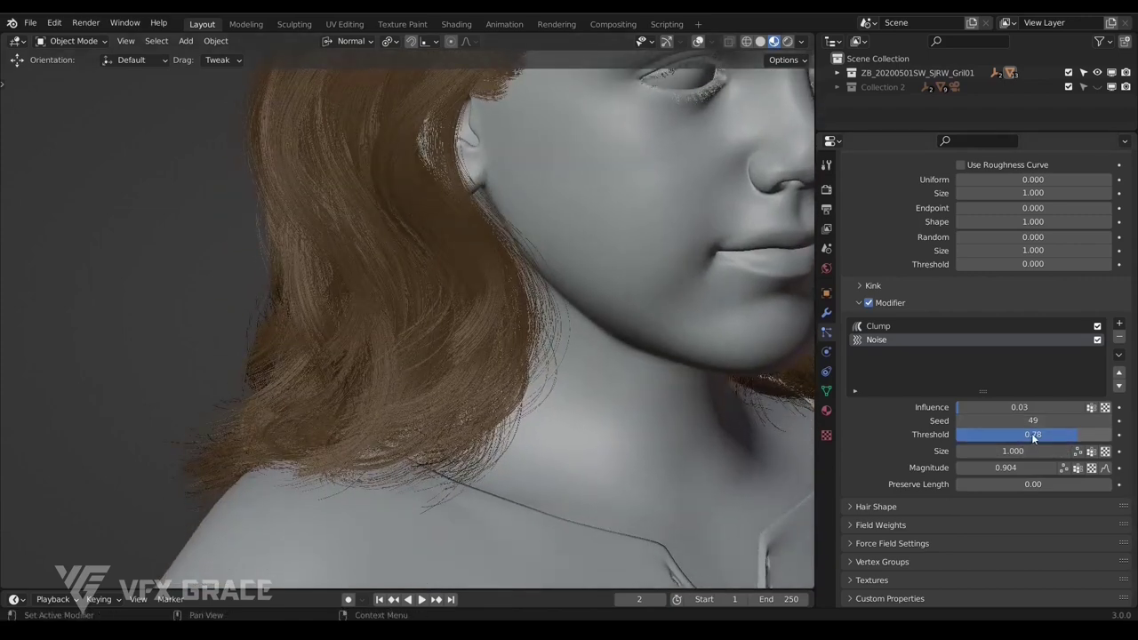
pyautogui.moveTo(1027, 411); pyautogui.dragTo(1037, 411)
pyautogui.moveTo(487, 512); pyautogui.dragTo(498, 505, button='middle')
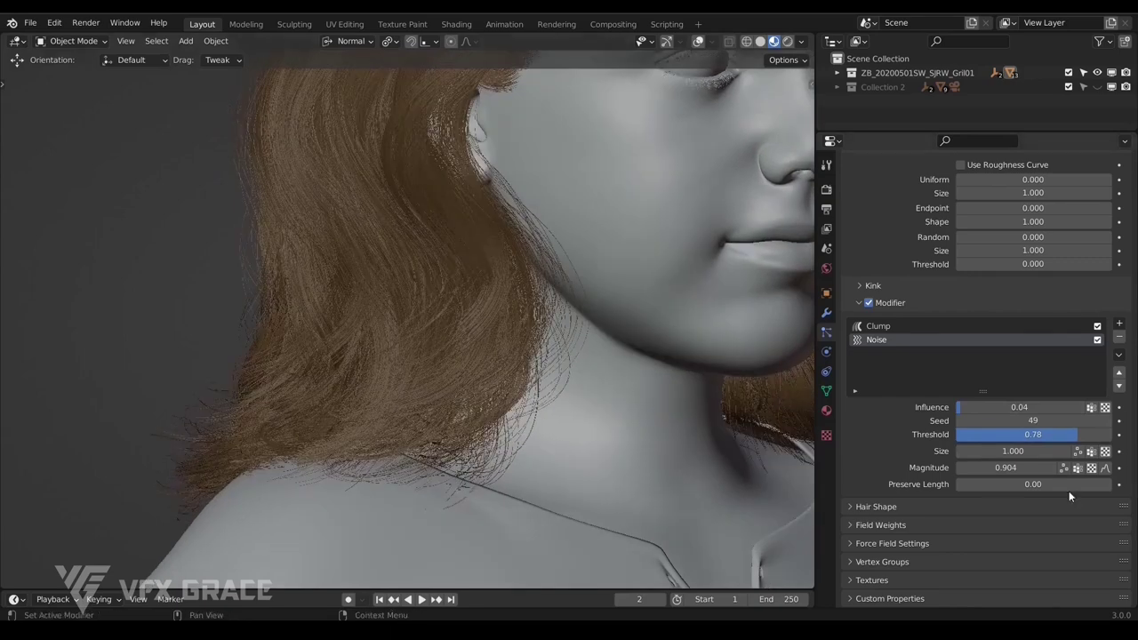
pyautogui.moveTo(1008, 451)
pyautogui.mouseDown()
pyautogui.moveTo(975, 452)
pyautogui.moveTo(1014, 452)
pyautogui.mouseUp()
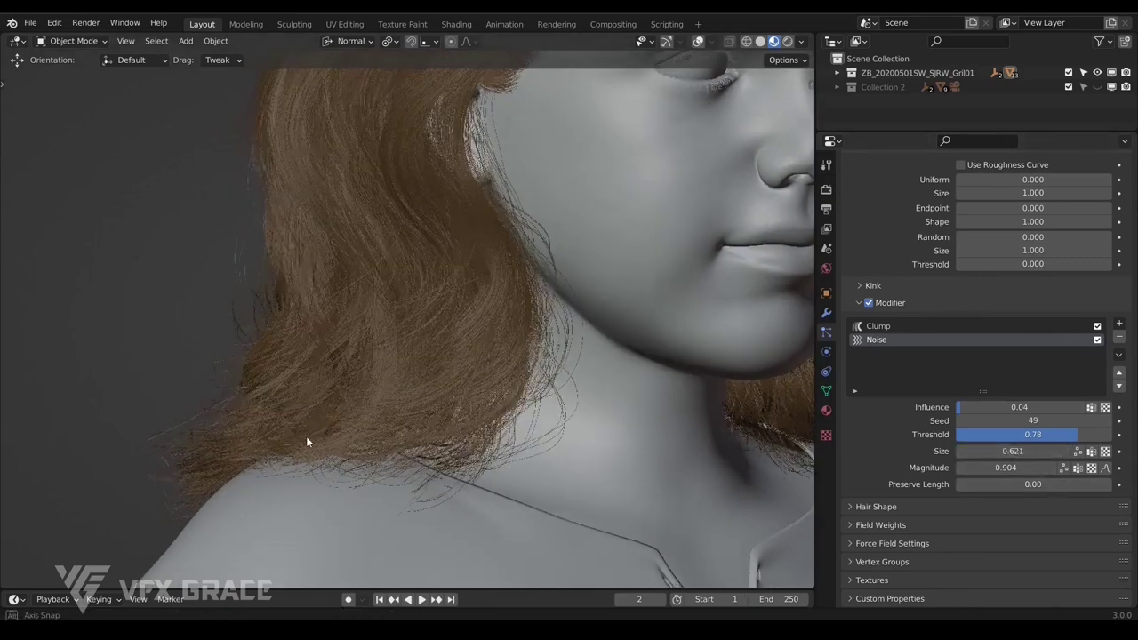
pyautogui.moveTo(306, 436); pyautogui.dragTo(301, 466, button='middle')
pyautogui.moveTo(1008, 484); pyautogui.dragTo(1053, 484)
pyautogui.scroll(-3, 425, 482)
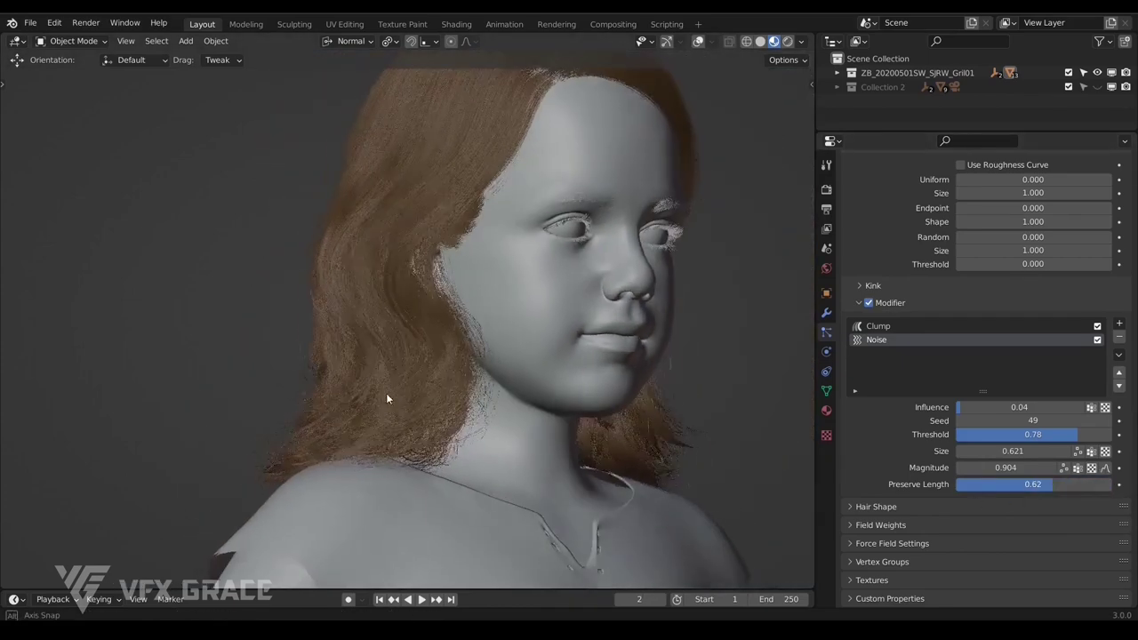
# Add a Length modifier below Noise, keep its Mode on Scale and try out other Scale values before restoring 1.00
pyautogui.moveTo(386, 394); pyautogui.dragTo(612, 432, button='middle')
pyautogui.scroll(1, 1050, 356)
pyautogui.click(1118, 340)
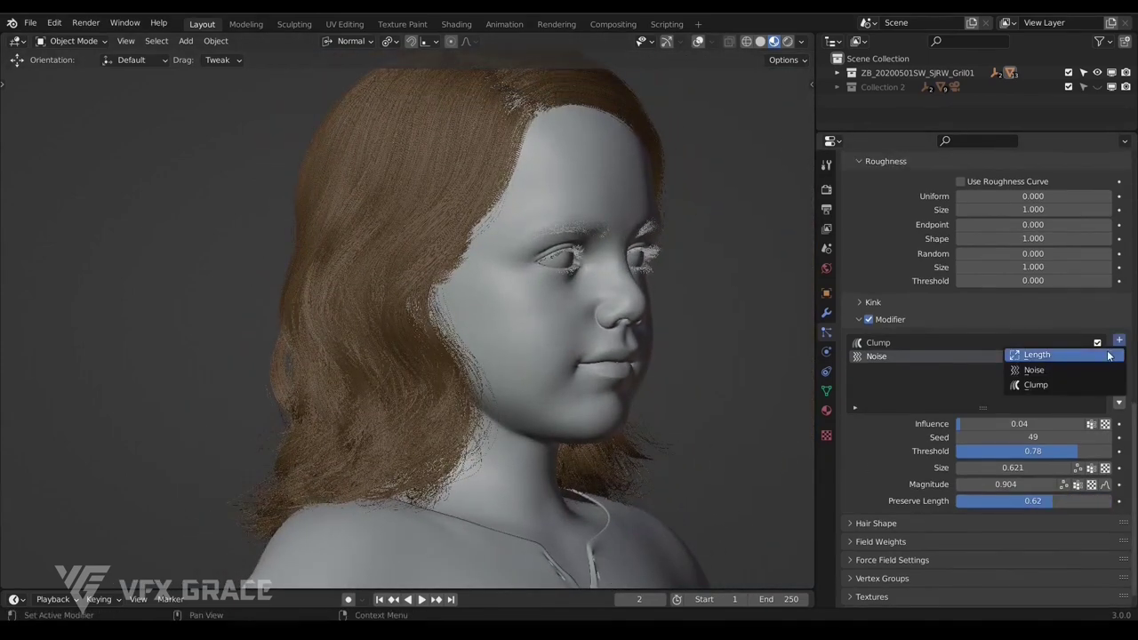
pyautogui.click(1042, 353)
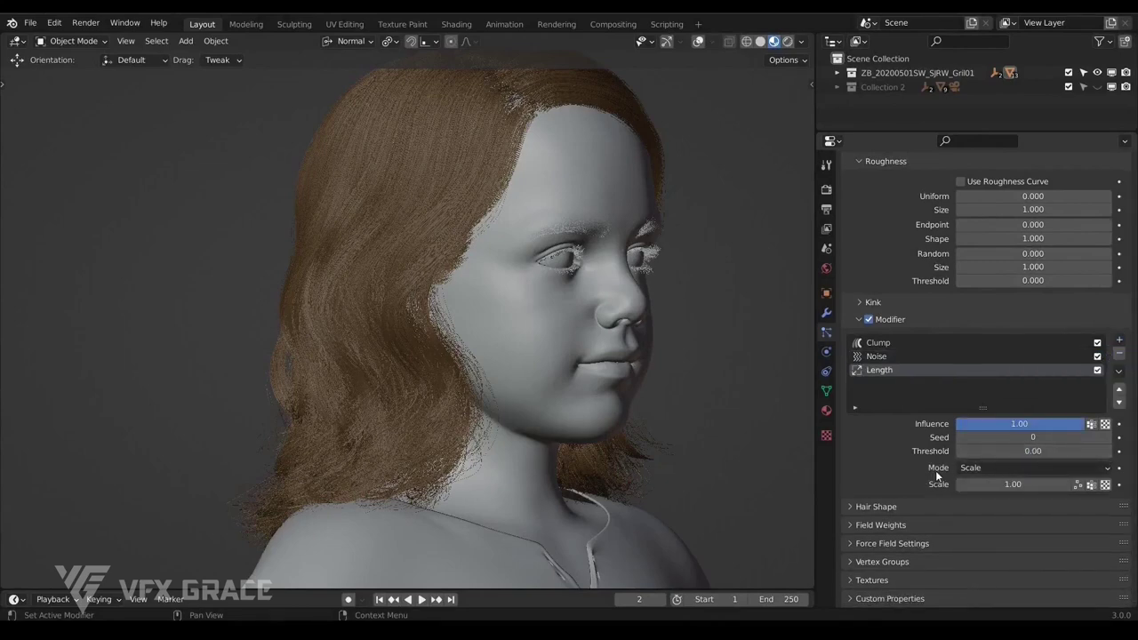
pyautogui.click(968, 468)
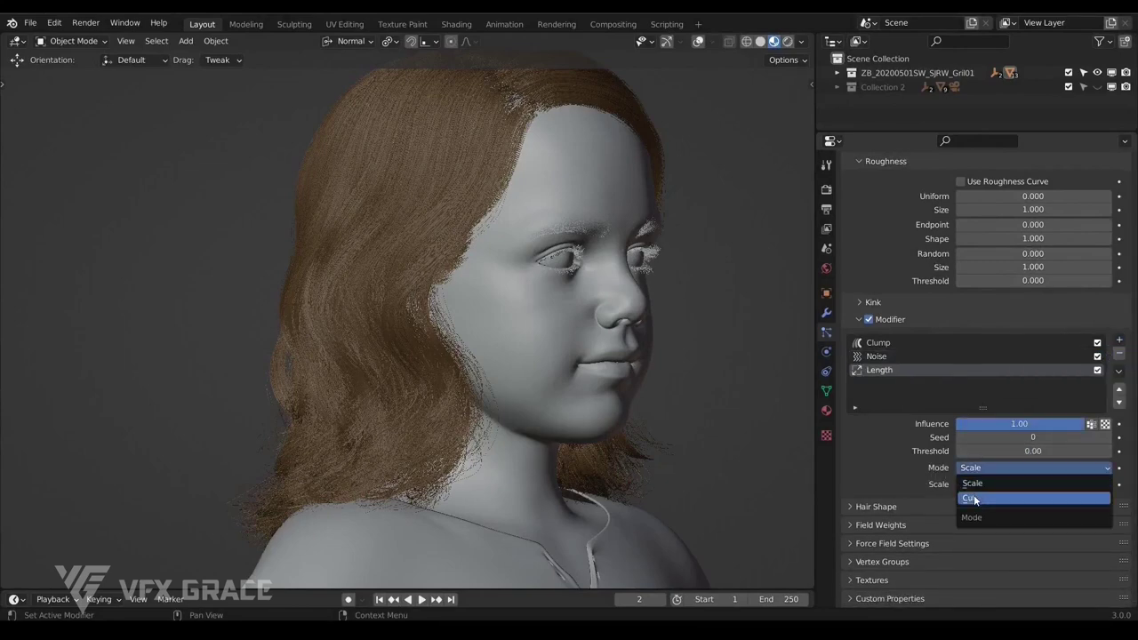
pyautogui.click(973, 483)
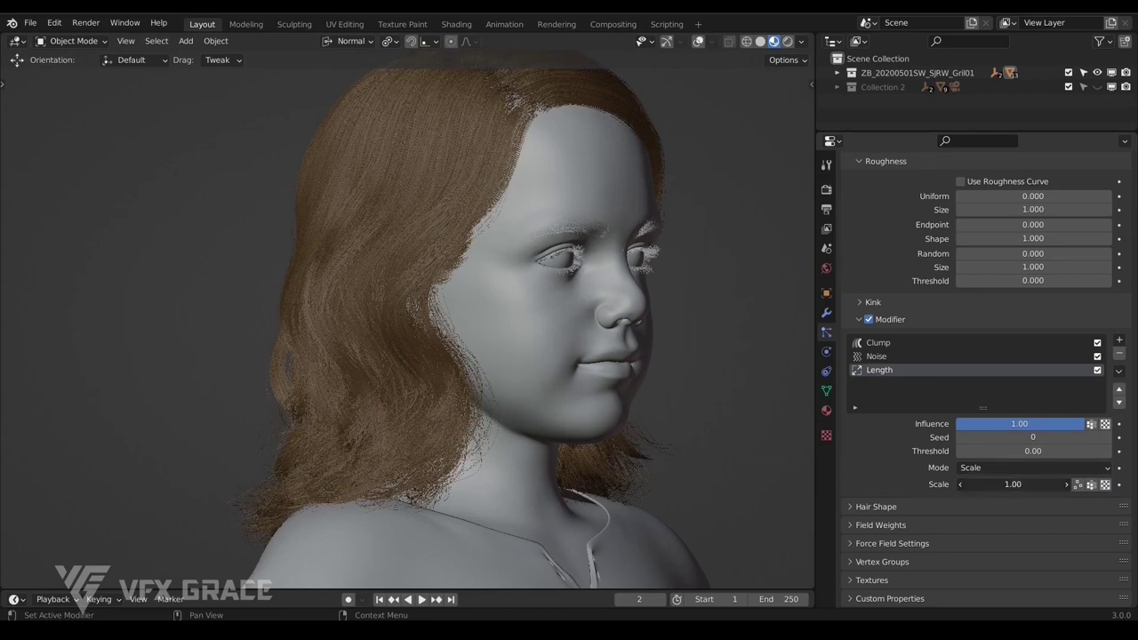
pyautogui.moveTo(1023, 484)
pyautogui.mouseDown()
pyautogui.moveTo(991, 484)
pyautogui.moveTo(1039, 484)
pyautogui.moveTo(1023, 483)
pyautogui.mouseUp()
# Try randomizing the Length modifier's Scale with Seed 23, Random Range 0.08 and Threshold 0.85, with the Noise modifier disabled
pyautogui.click(1079, 484)
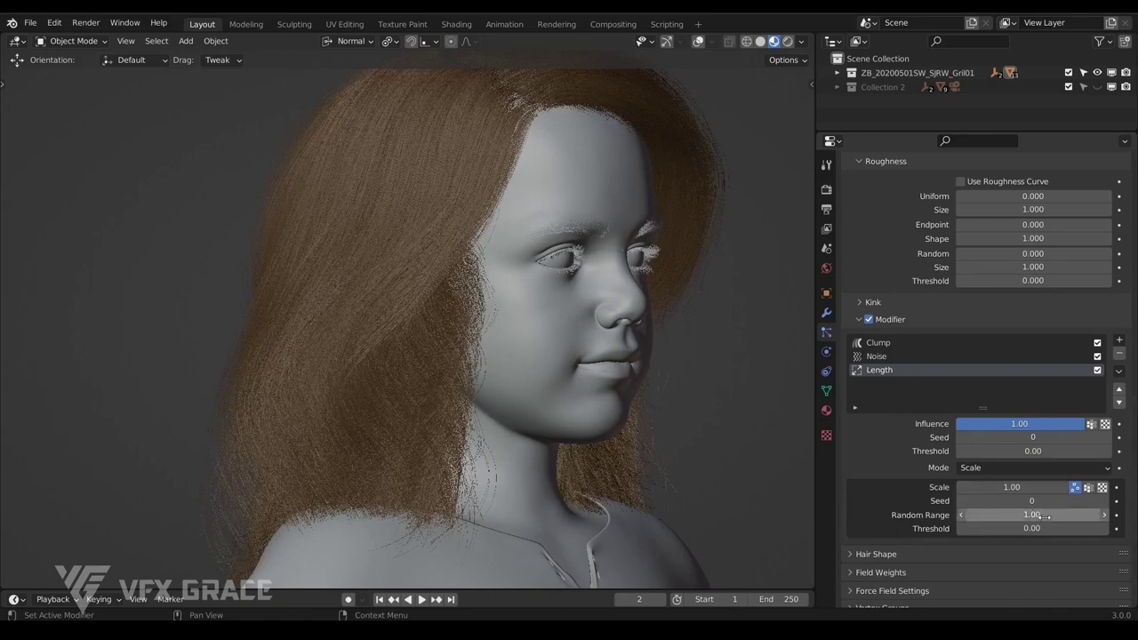
pyautogui.moveTo(1045, 516)
pyautogui.mouseDown()
pyautogui.moveTo(983, 516)
pyautogui.moveTo(1067, 503)
pyautogui.moveTo(1032, 502)
pyautogui.moveTo(1041, 529)
pyautogui.mouseUp()
pyautogui.moveTo(969, 529); pyautogui.dragTo(1101, 529)
pyautogui.scroll(2, 311, 491)
pyautogui.keyDown('shift'); pyautogui.moveTo(468, 457); pyautogui.dragTo(450, 427, button='middle'); pyautogui.keyUp('shift')
pyautogui.click(1099, 357)
pyautogui.moveTo(1022, 529); pyautogui.dragTo(999, 529)
pyautogui.moveTo(1068, 528); pyautogui.dragTo(1086, 528)
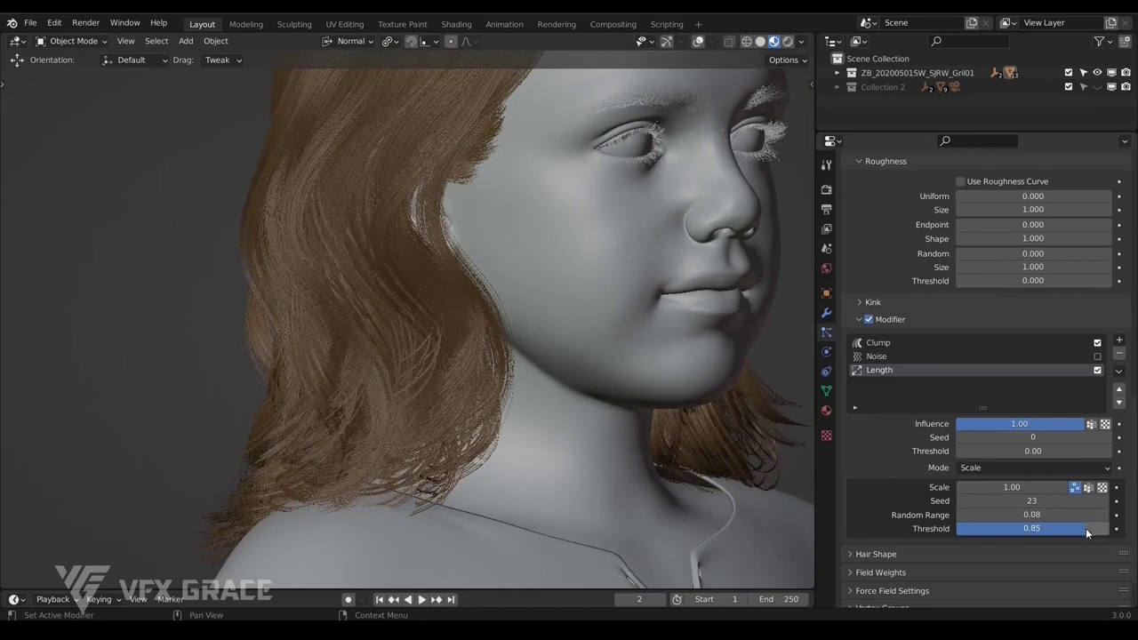
# Compare the hair tips with the Scale randomization off and on, and leave the randomization disabled
pyautogui.click(1075, 488)
pyautogui.click(1075, 487)
pyautogui.scroll(-1, 396, 501)
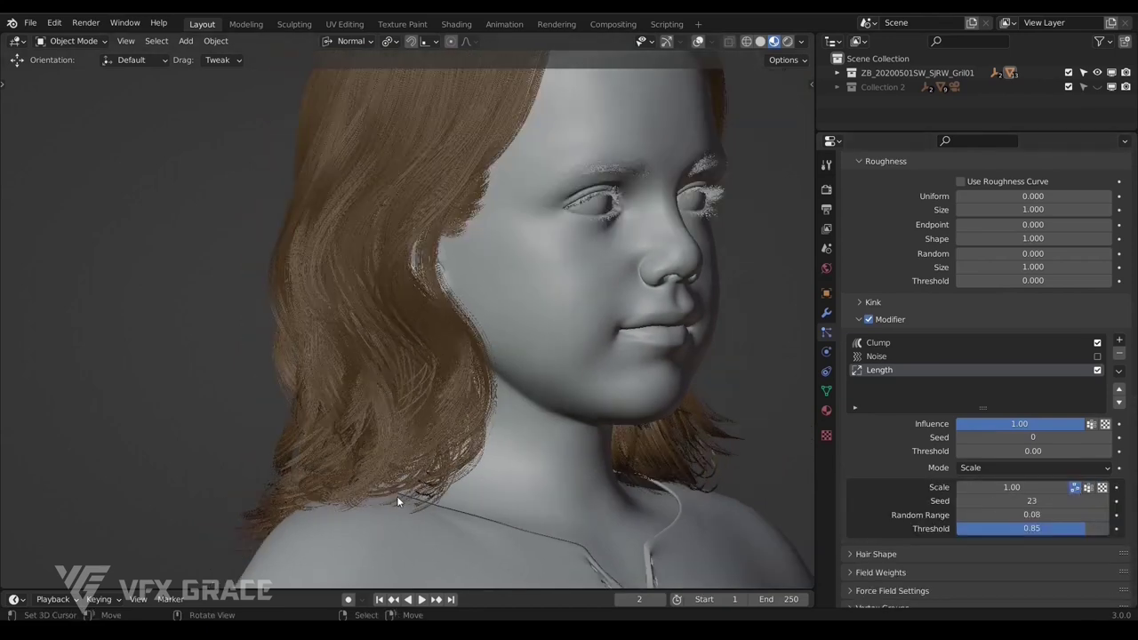
pyautogui.click(1077, 488)
# Switch the Length modifier's Mode to Cut and try out other Length values before restoring 1.00
pyautogui.click(1017, 468)
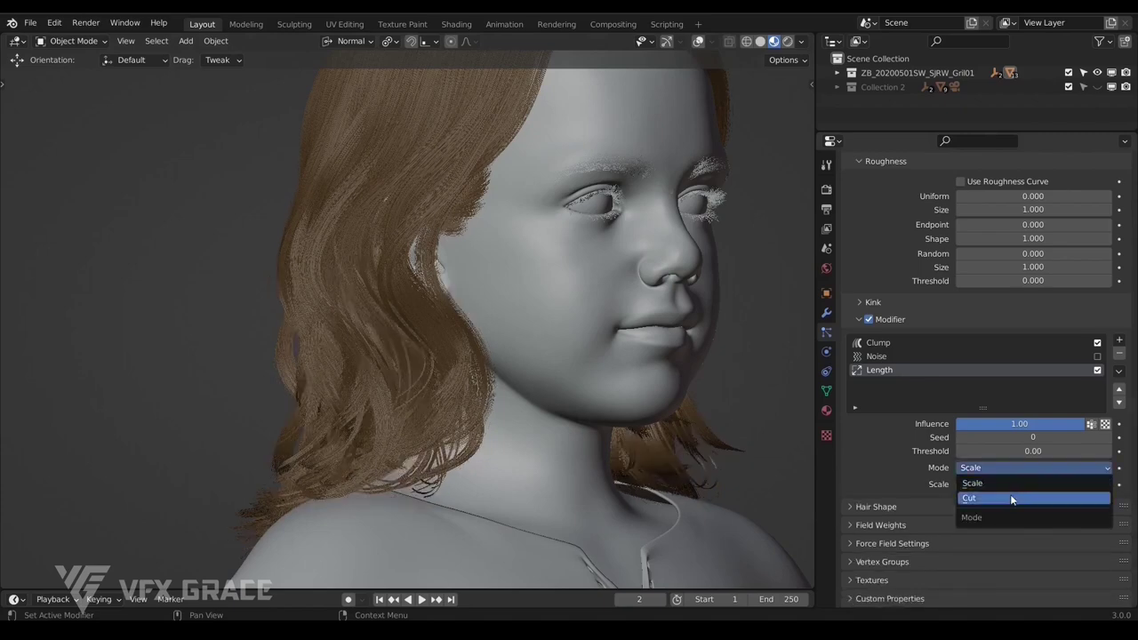
pyautogui.click(1007, 499)
pyautogui.moveTo(1014, 485)
pyautogui.mouseDown()
pyautogui.moveTo(952, 485)
pyautogui.moveTo(1014, 484)
pyautogui.mouseUp()
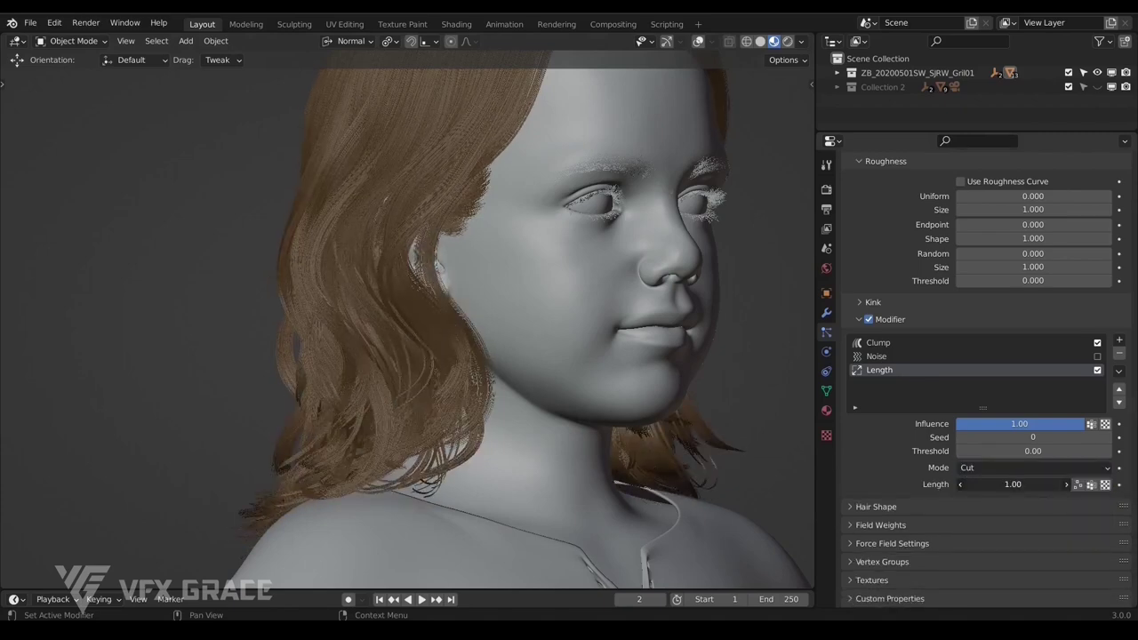
# Enable randomization of the cut Length, with Length 0.95 and Seed 19
pyautogui.click(1078, 485)
pyautogui.scroll(2, 325, 422)
pyautogui.keyDown('shift'); pyautogui.moveTo(325, 422); pyautogui.dragTo(272, 344, button='middle'); pyautogui.keyUp('shift')
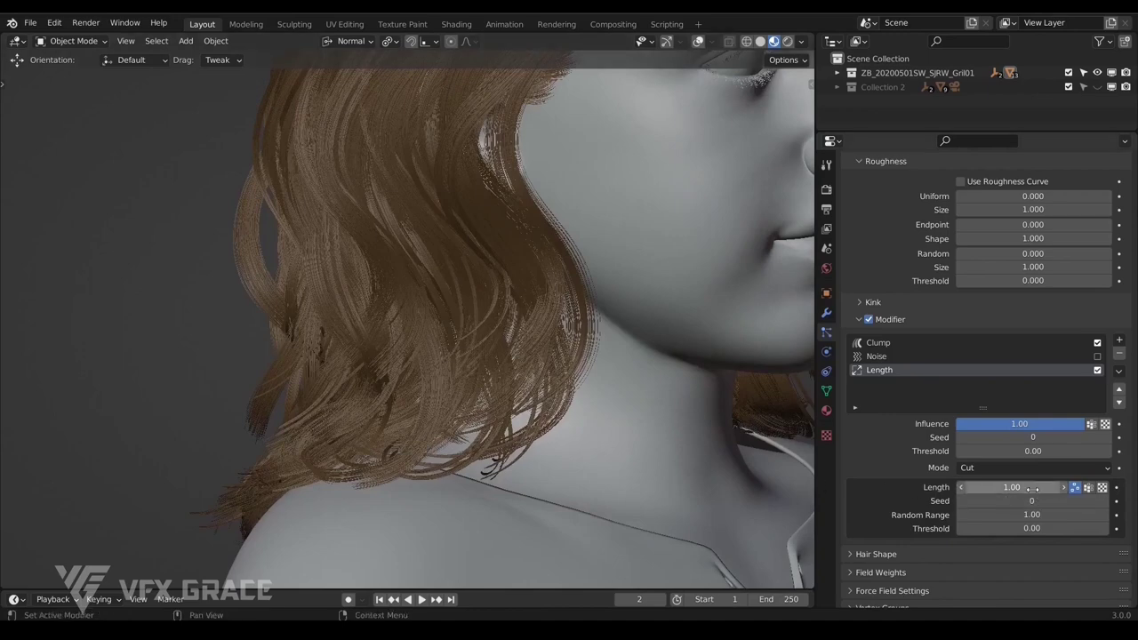
pyautogui.moveTo(1014, 487); pyautogui.dragTo(1003, 487)
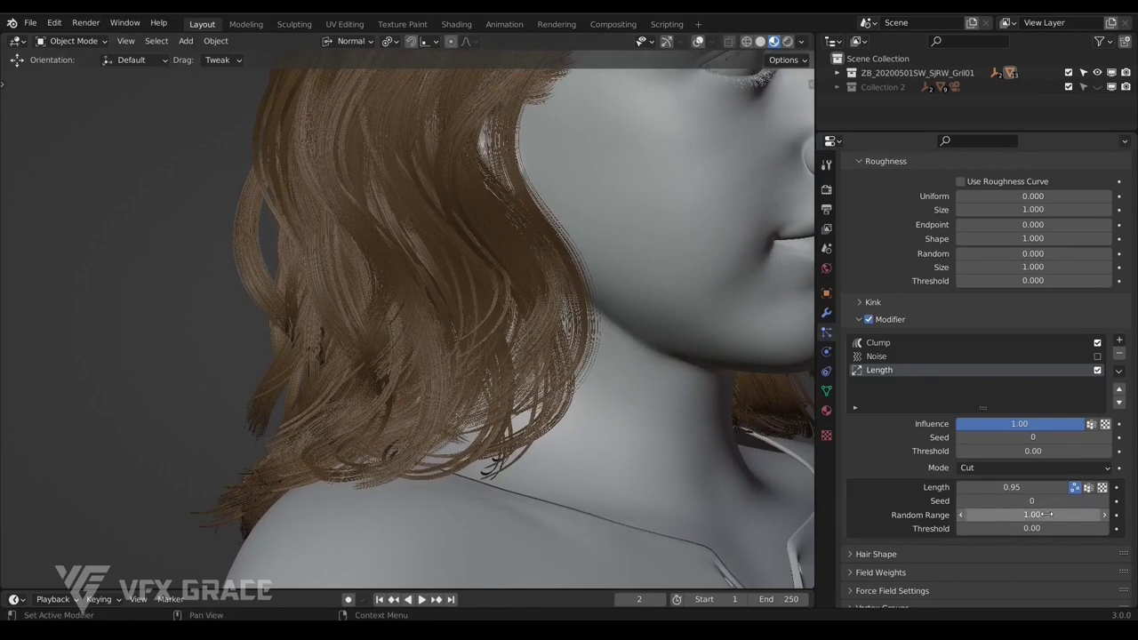
pyautogui.moveTo(1023, 501); pyautogui.dragTo(1112, 501)
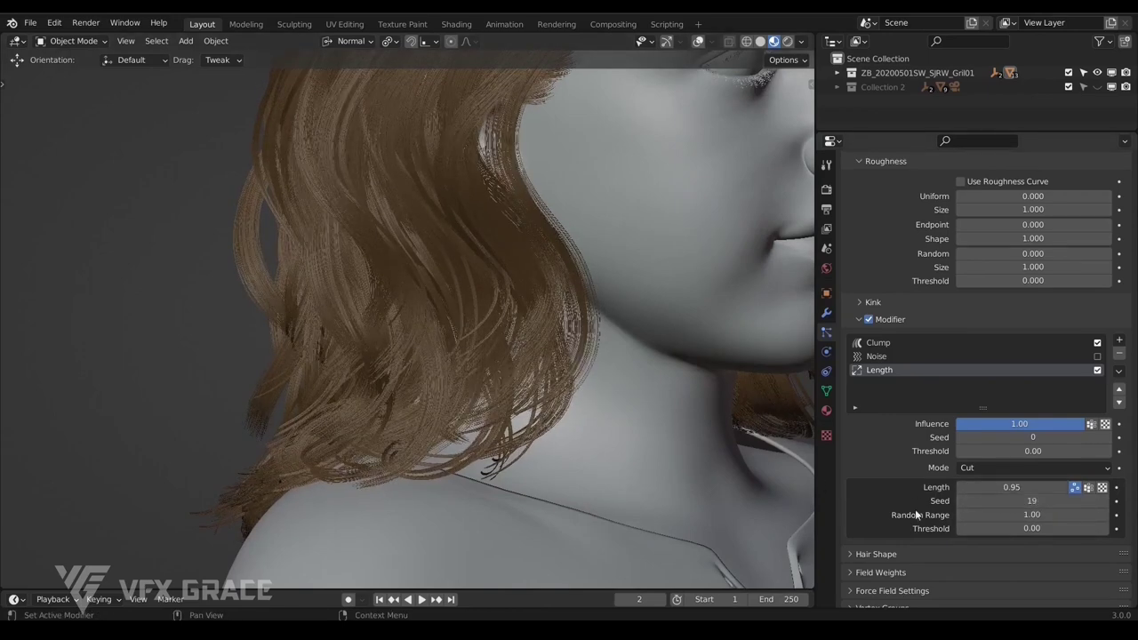
# Adjust the randomized cut to Length 0.89 and Random Range 0.24, checking the strand ends up close
pyautogui.scroll(6, 125, 386)
pyautogui.moveTo(288, 346); pyautogui.dragTo(382, 356, button='middle')
pyautogui.scroll(-1, 1013, 517)
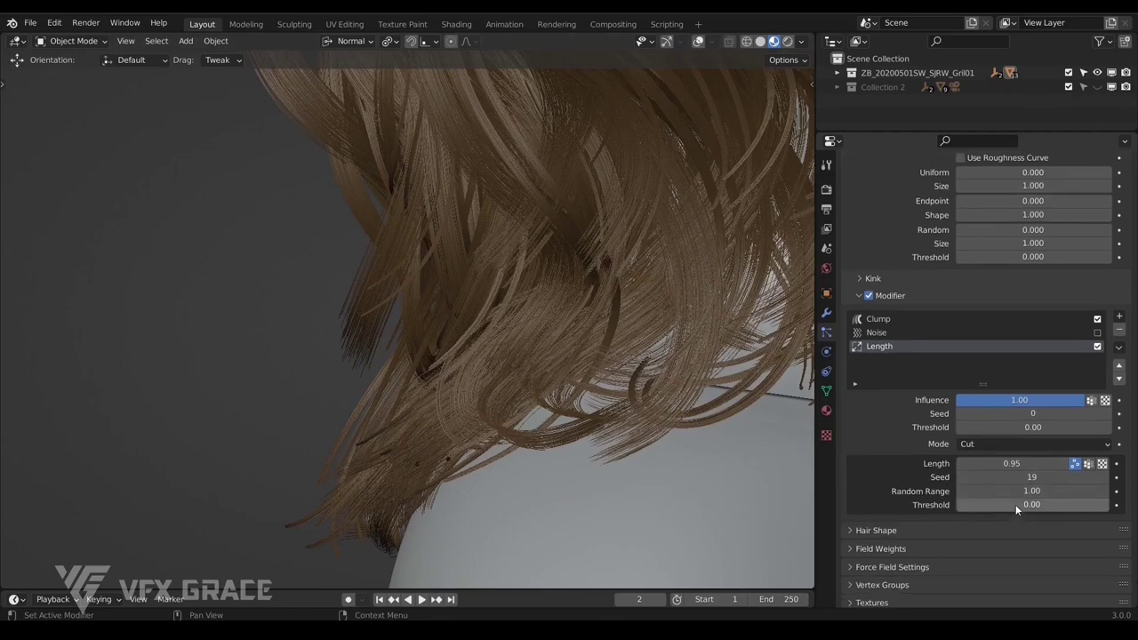
pyautogui.moveTo(1015, 492); pyautogui.dragTo(978, 490)
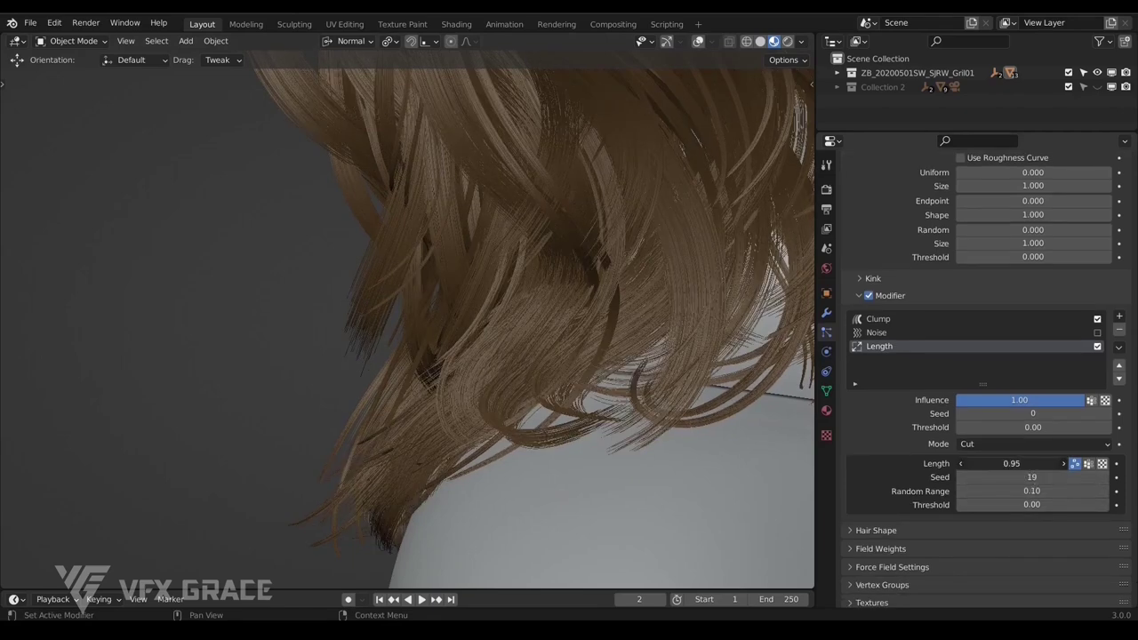
pyautogui.moveTo(1012, 464); pyautogui.dragTo(1020, 491)
pyautogui.moveTo(614, 335); pyautogui.dragTo(406, 447, button='middle')
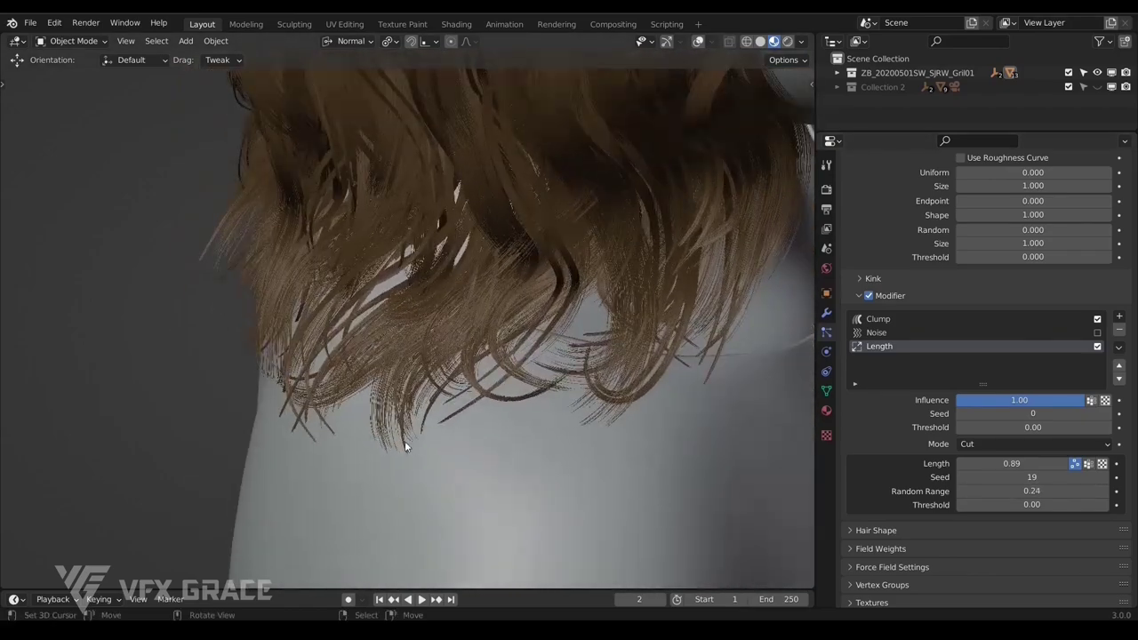
# Compare the cut with randomization off and on, try Length 0.69 with a wider Random Range, and disable the randomization
pyautogui.click(1075, 463)
pyautogui.click(1078, 483)
pyautogui.moveTo(804, 475); pyautogui.dragTo(659, 418, button='middle')
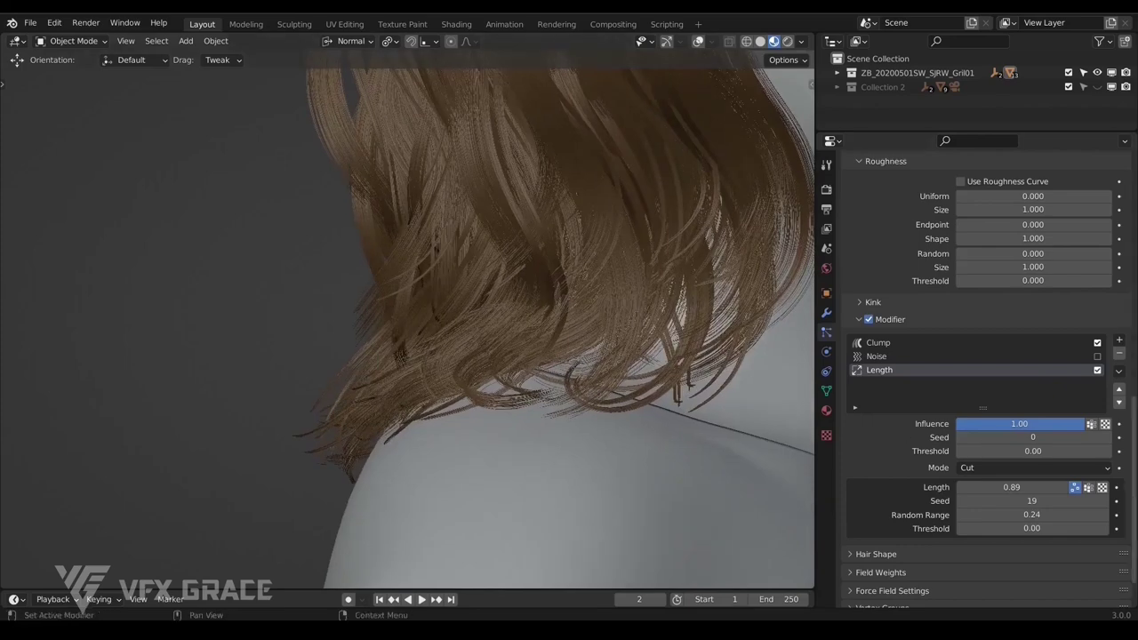
pyautogui.moveTo(1025, 489); pyautogui.dragTo(937, 489)
pyautogui.moveTo(1045, 515); pyautogui.dragTo(1051, 515)
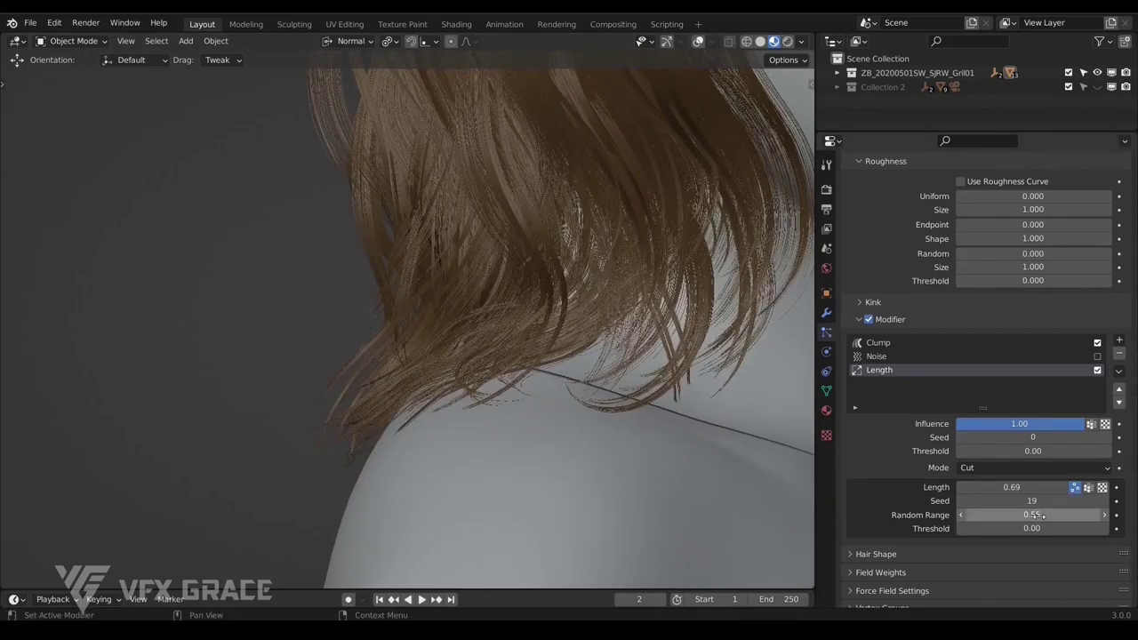
pyautogui.click(1077, 487)
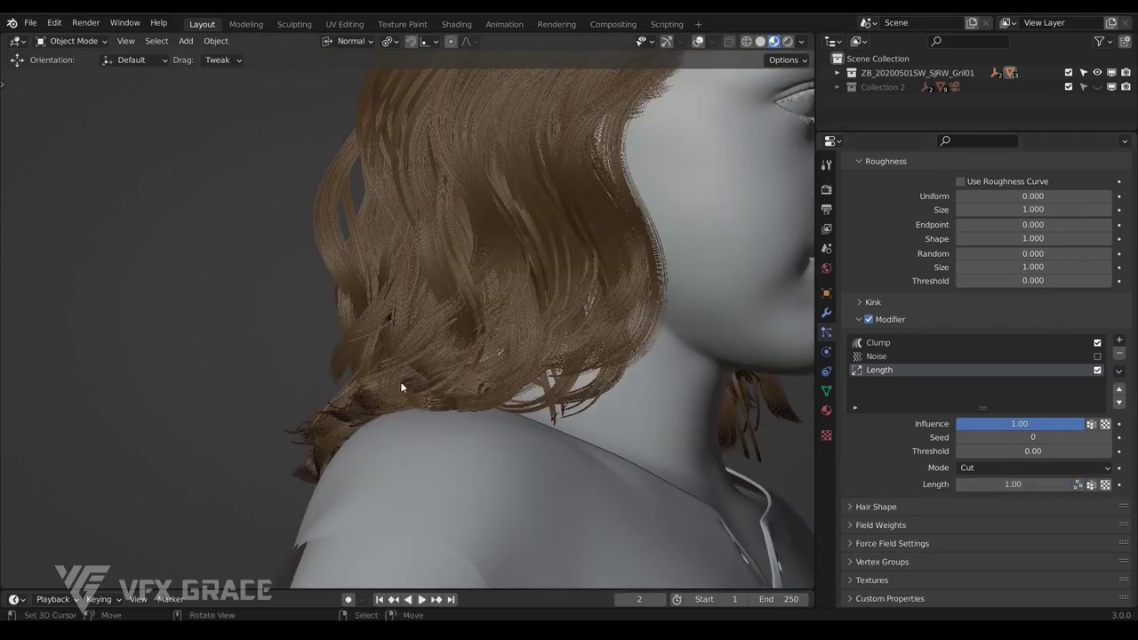
# Re-enable the Noise modifier and set its Threshold to 0.92
pyautogui.moveTo(400, 381); pyautogui.dragTo(429, 401, button='middle')
pyautogui.scroll(1, 429, 402)
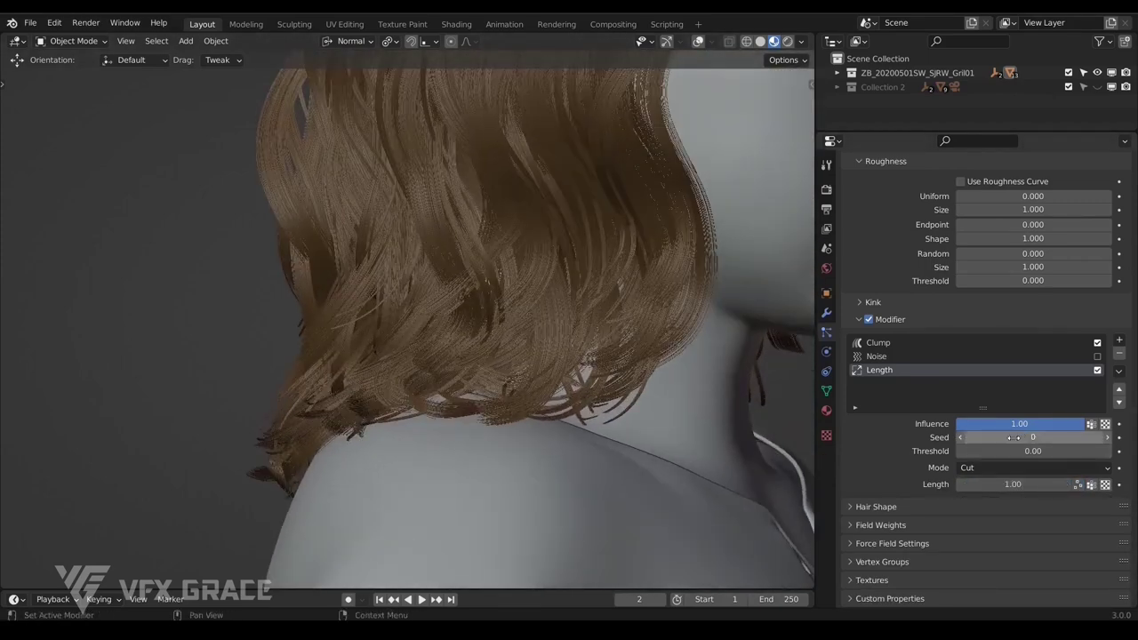
pyautogui.click(904, 357)
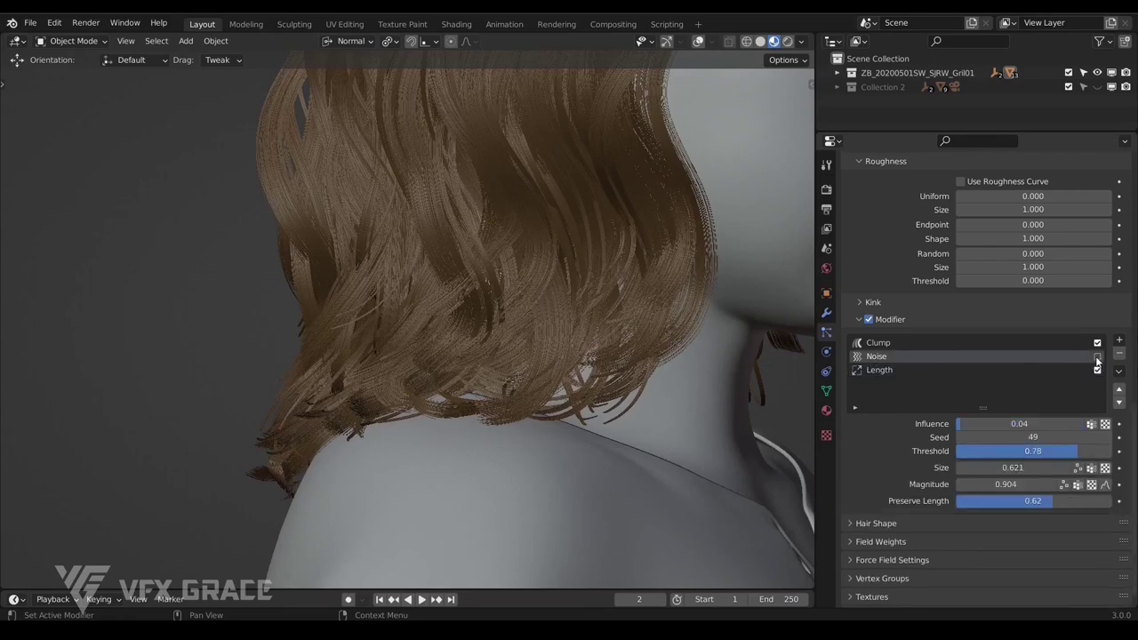
pyautogui.click(1097, 356)
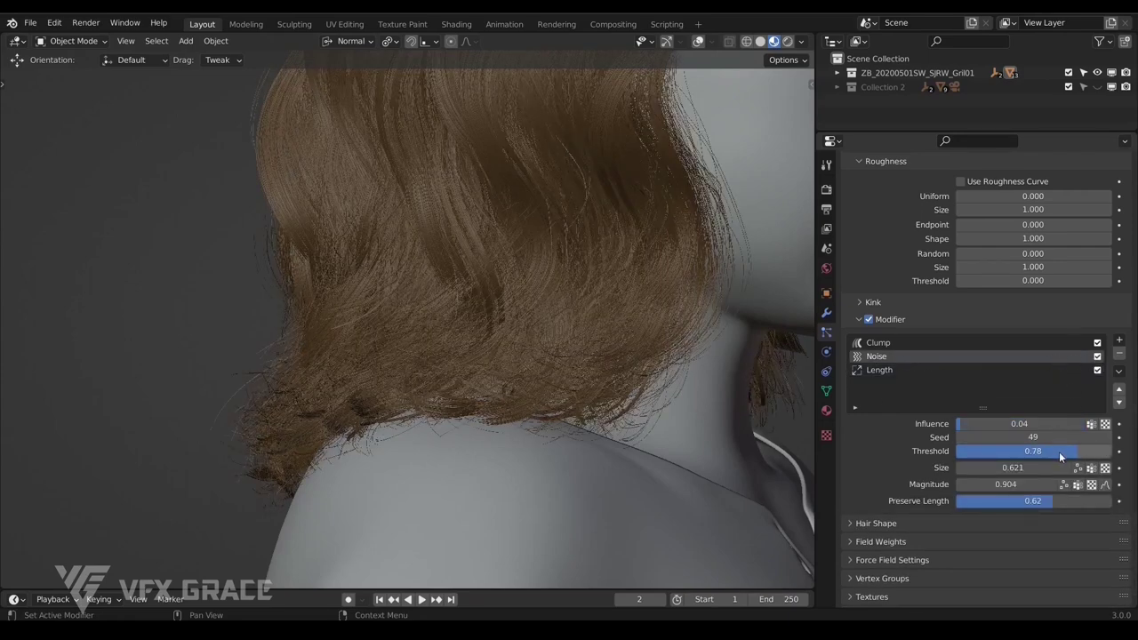
pyautogui.moveTo(1059, 452); pyautogui.dragTo(1100, 456)
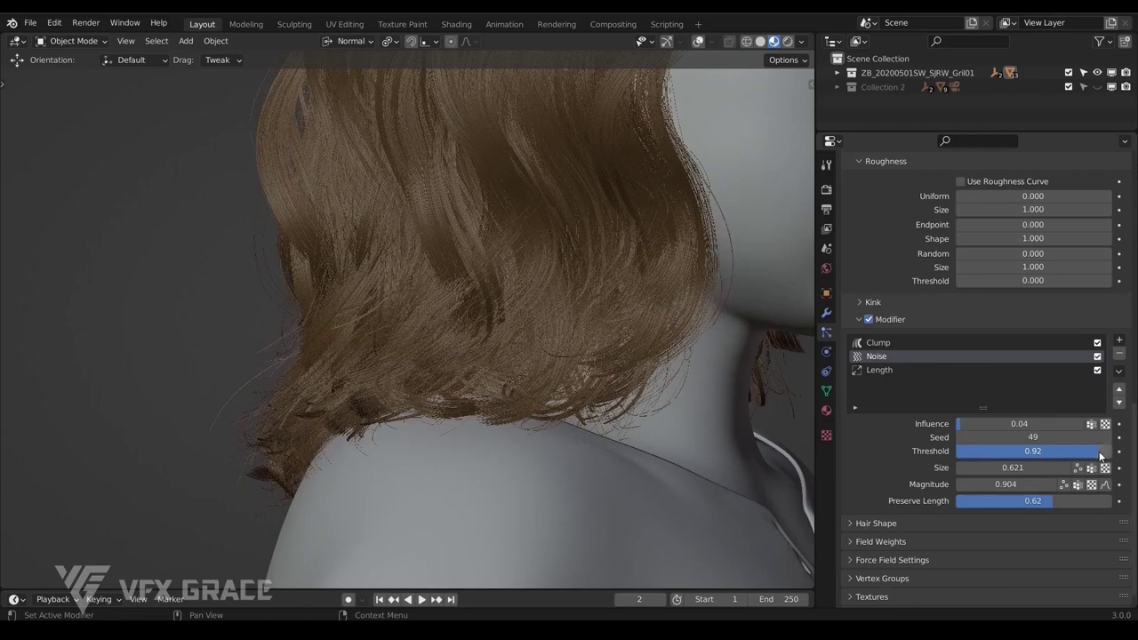
pyautogui.moveTo(266, 222); pyautogui.dragTo(498, 303, button='middle')
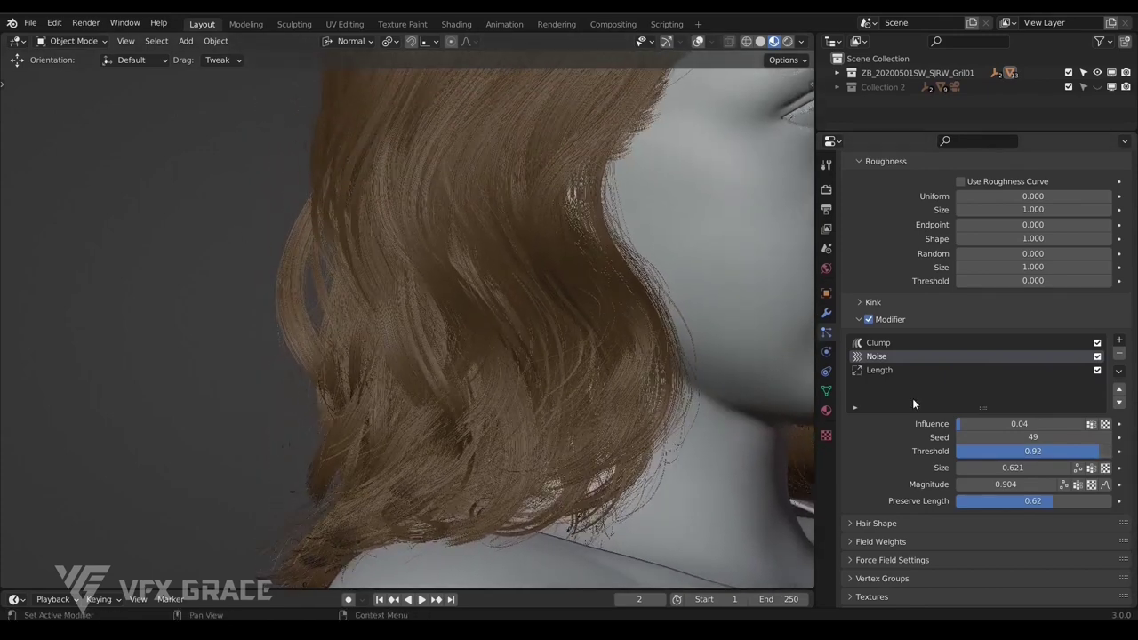
# Copy the Noise modifier's Threshold value of 0.92 into the Length modifier's Threshold
pyautogui.doubleClick(1034, 452)
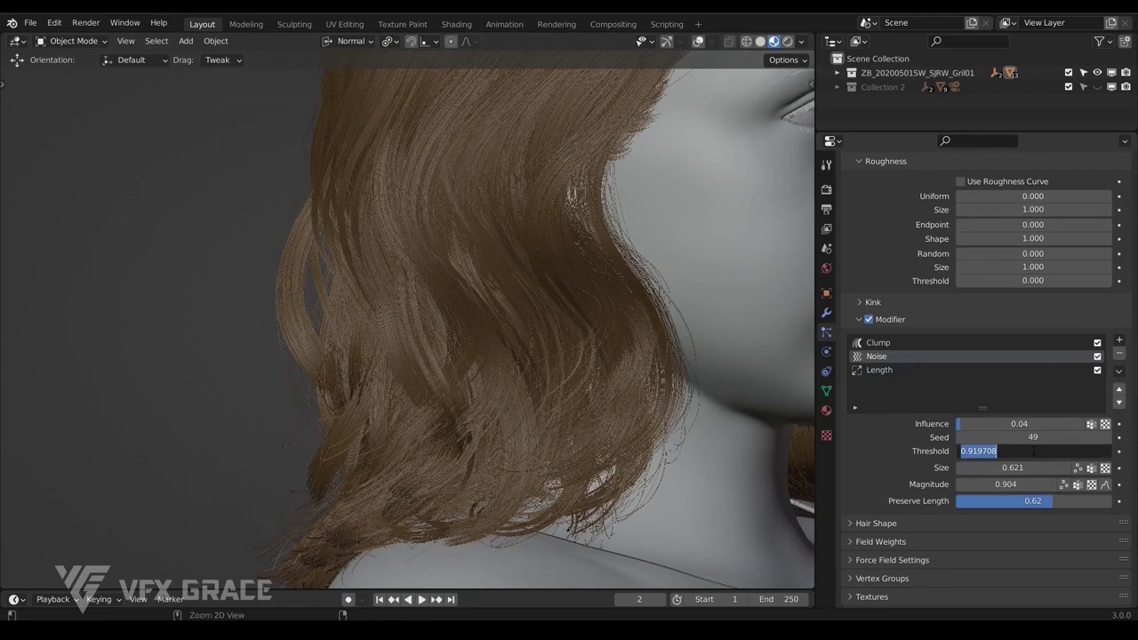
pyautogui.click(964, 365)
pyautogui.doubleClick(1013, 450)
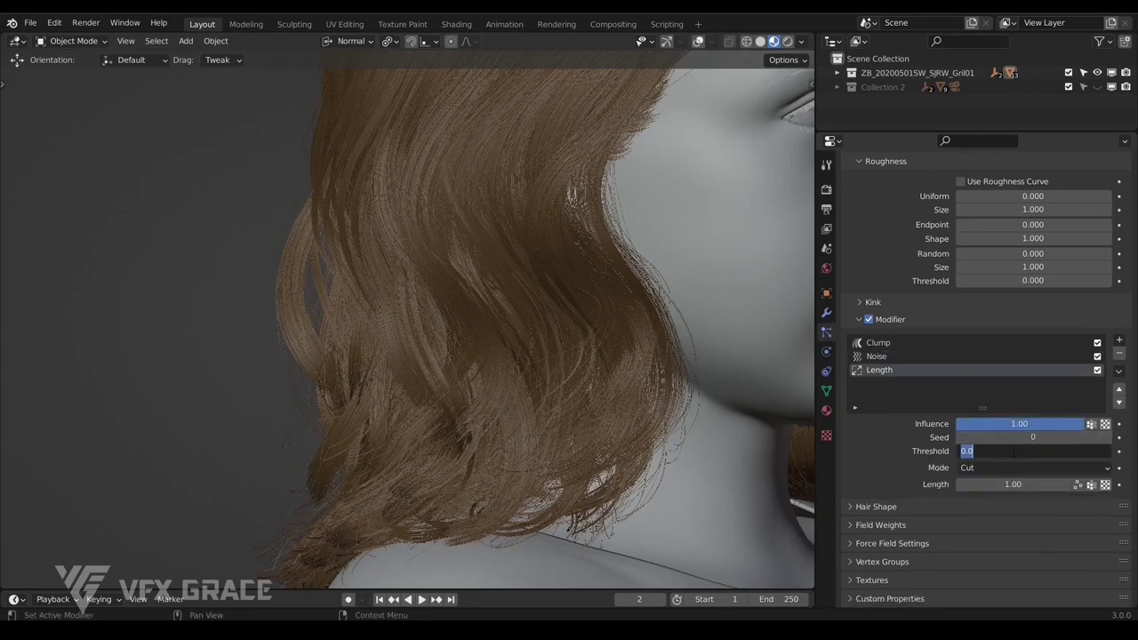
pyautogui.hotkey('ctrl', 'v')
pyautogui.press('Return')
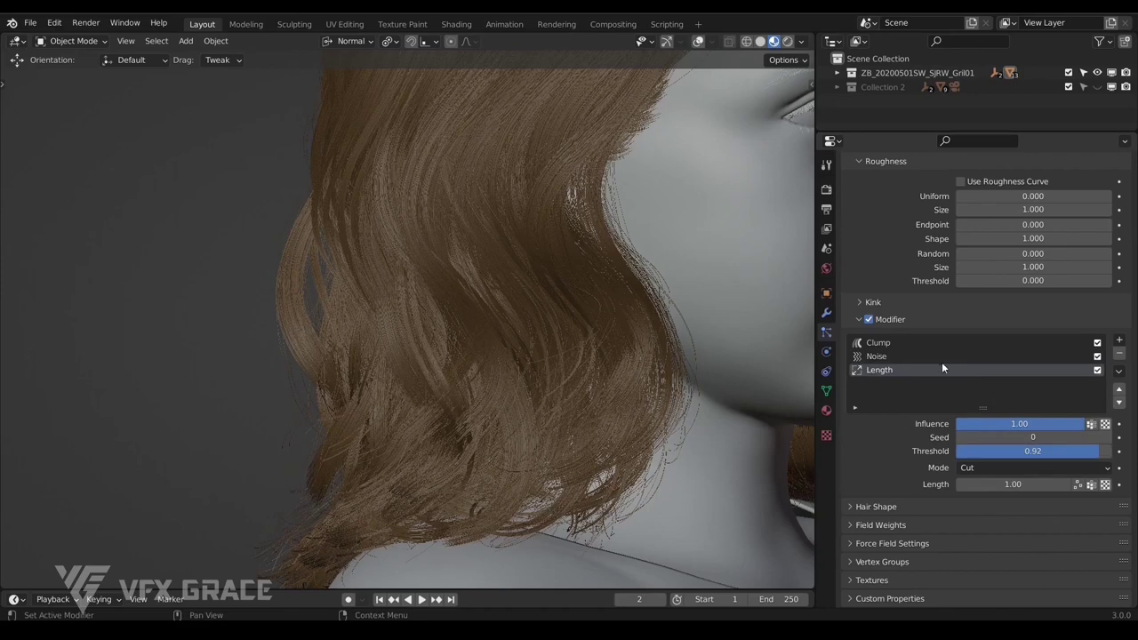
# Copy the Noise modifier's Seed of 49 into the Length modifier's Seed so both affect the same strands
pyautogui.click(940, 358)
pyautogui.doubleClick(1008, 436)
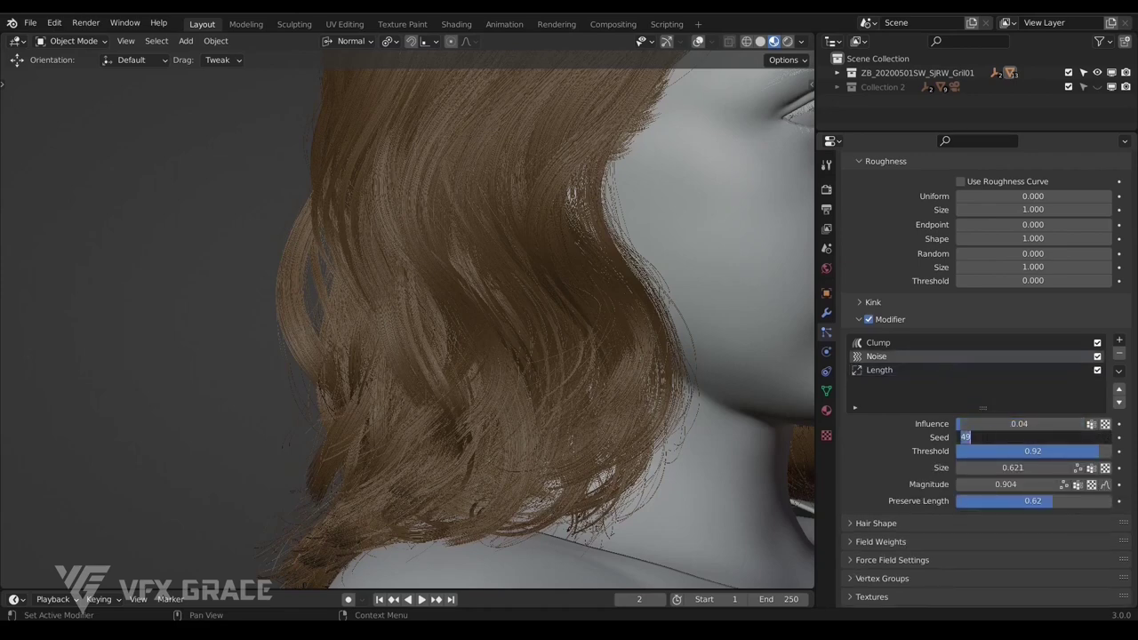
pyautogui.hotkey('ctrl', 'c')
pyautogui.press('Return')
pyautogui.click(916, 369)
pyautogui.click(1005, 437)
pyautogui.hotkey('ctrl', 'v')
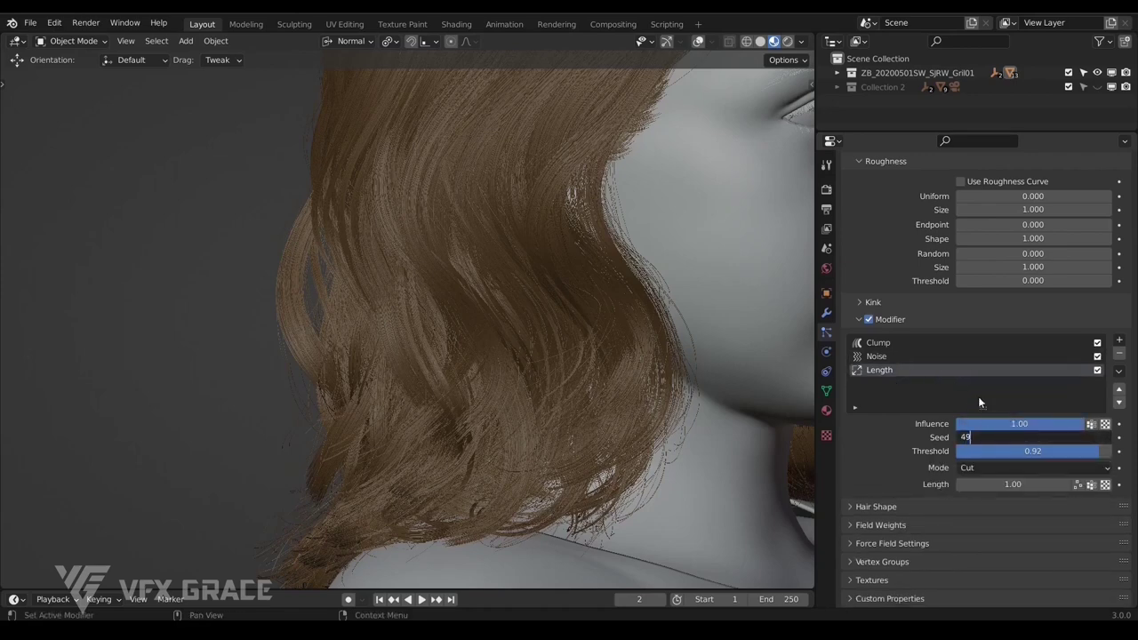
pyautogui.press('Return')
# Set the Length modifier's cut Length to 0.58 and inspect the shortened stray strands beside the face
pyautogui.moveTo(1037, 484); pyautogui.dragTo(956, 484)
pyautogui.scroll(5, 256, 328)
pyautogui.scroll(-6, 338, 387)
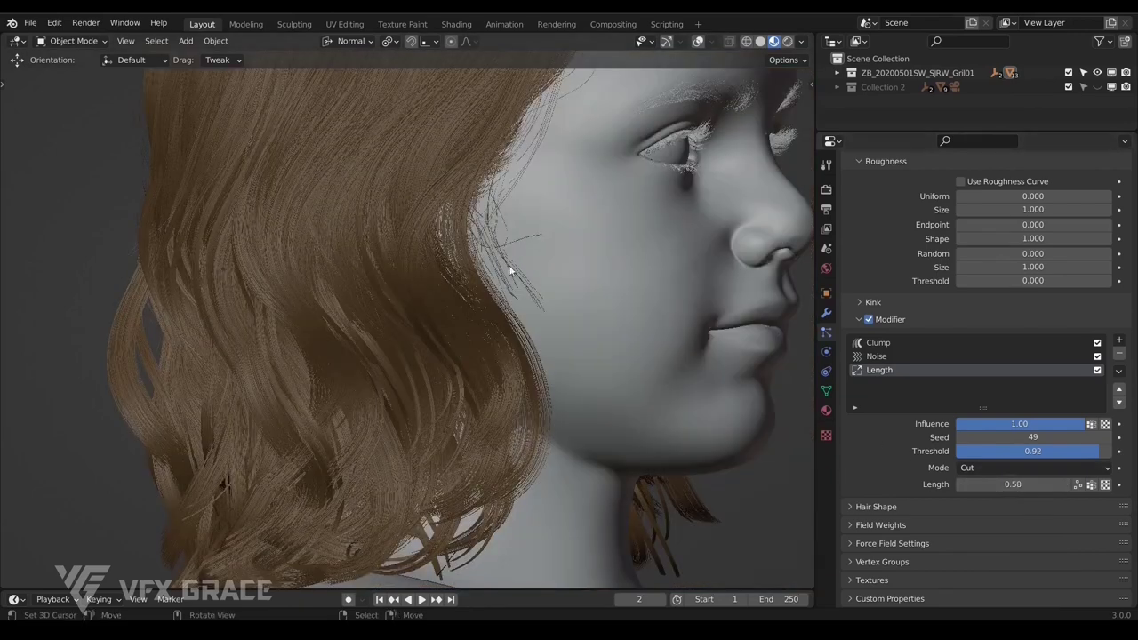
pyautogui.moveTo(514, 175); pyautogui.dragTo(617, 384, button='middle')
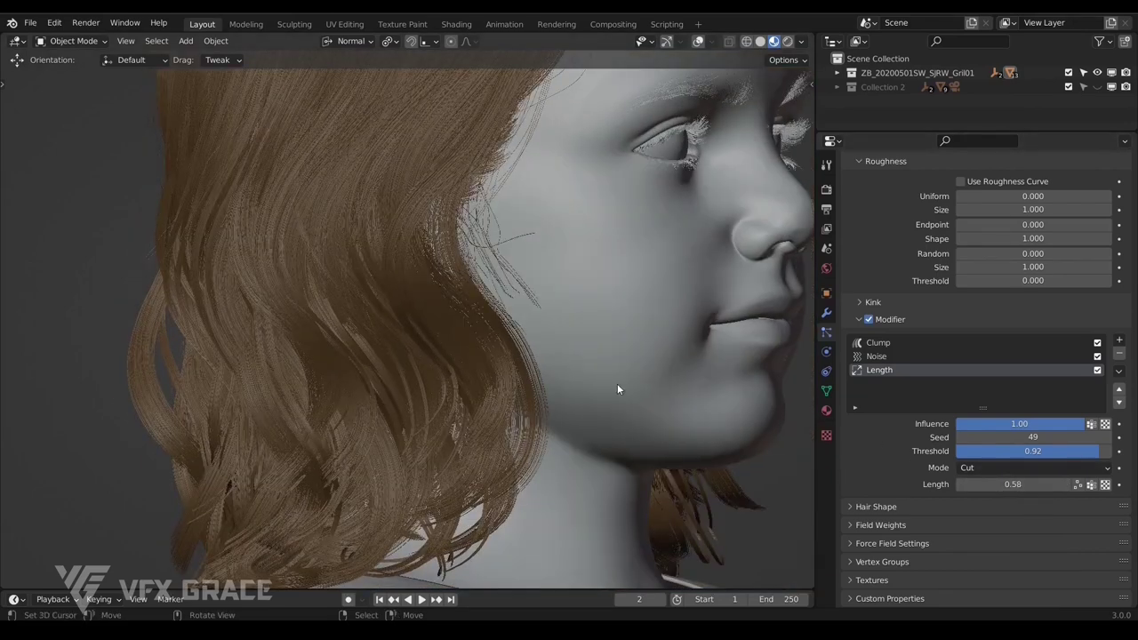
# Enable randomization of the cut Length, set its Random Range to 1.00 and vary its Seed
pyautogui.click(1077, 484)
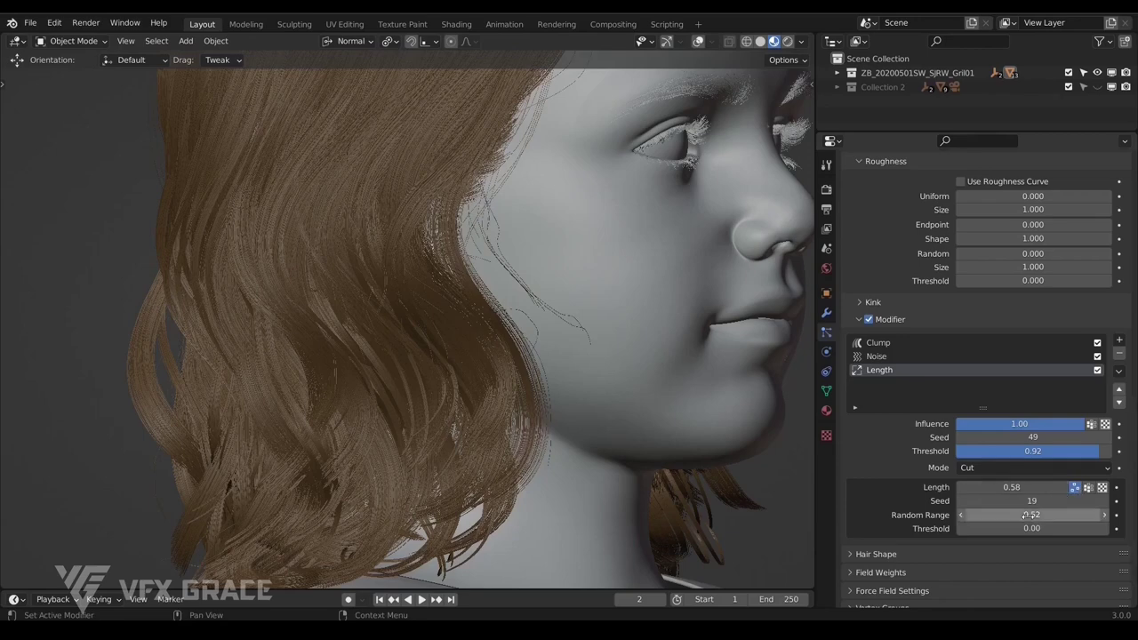
pyautogui.moveTo(1032, 515); pyautogui.dragTo(956, 515)
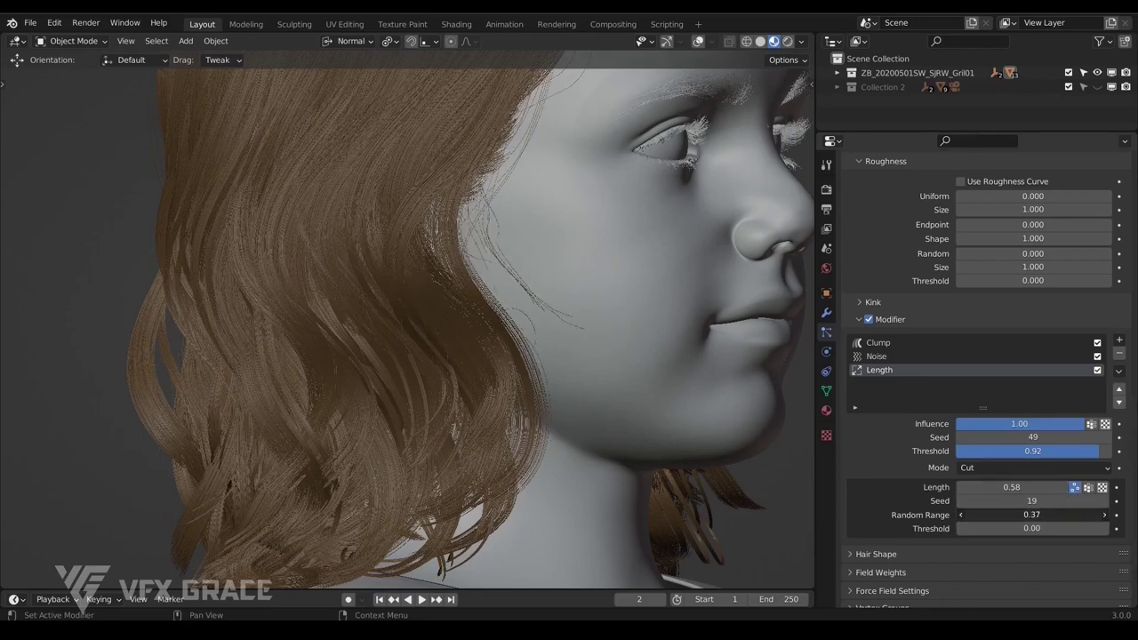
pyautogui.click(1038, 517)
pyautogui.write('1')
pyautogui.press('Return')
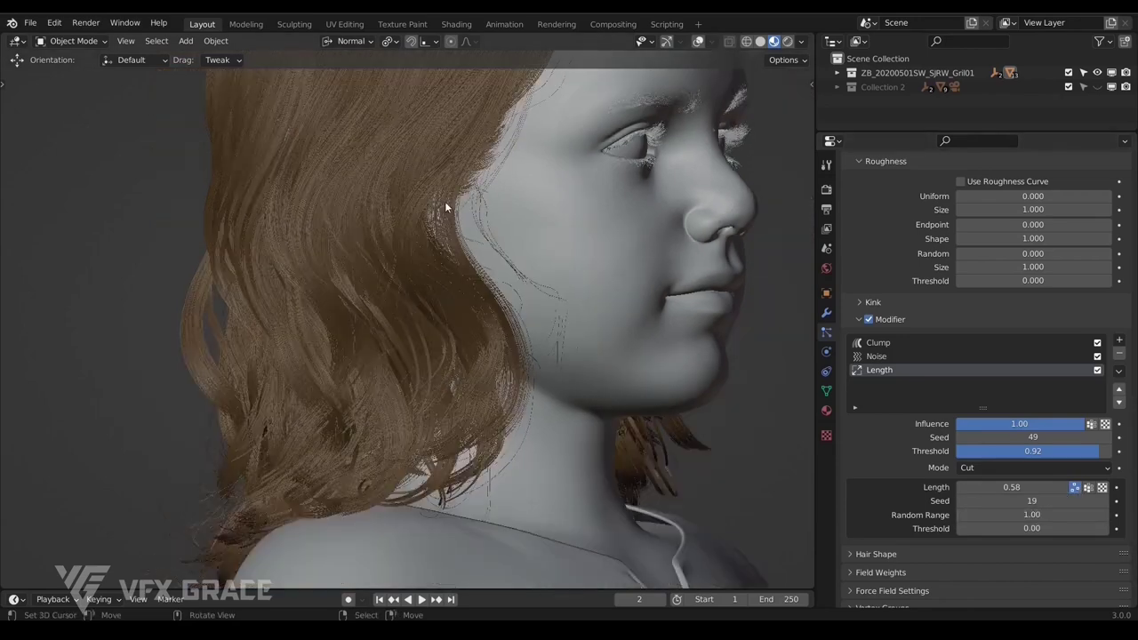
pyautogui.moveTo(1032, 501); pyautogui.dragTo(1054, 501)
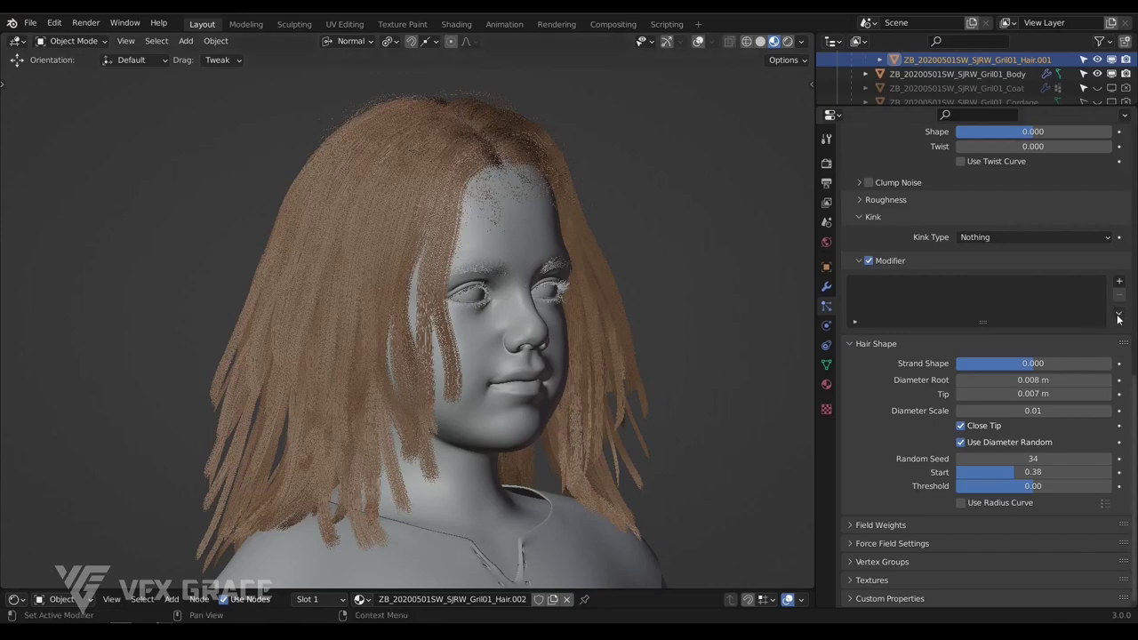
# Add a Clump modifier to the hair's empty child modifier stack
pyautogui.click(1120, 282)
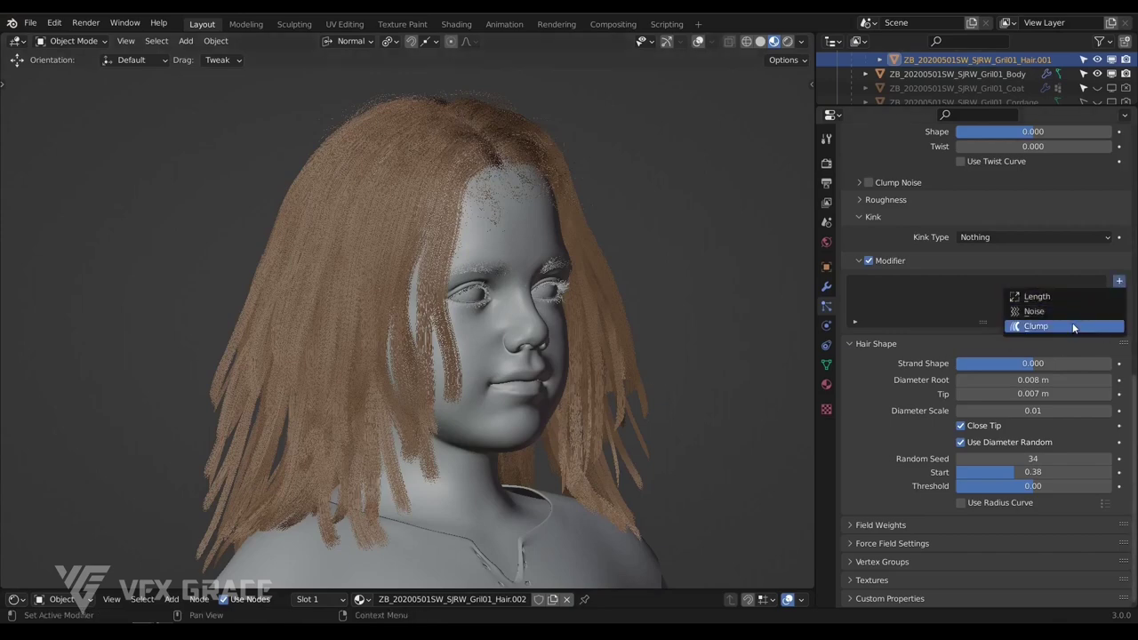
pyautogui.click(1074, 326)
pyautogui.scroll(-3, 1000, 445)
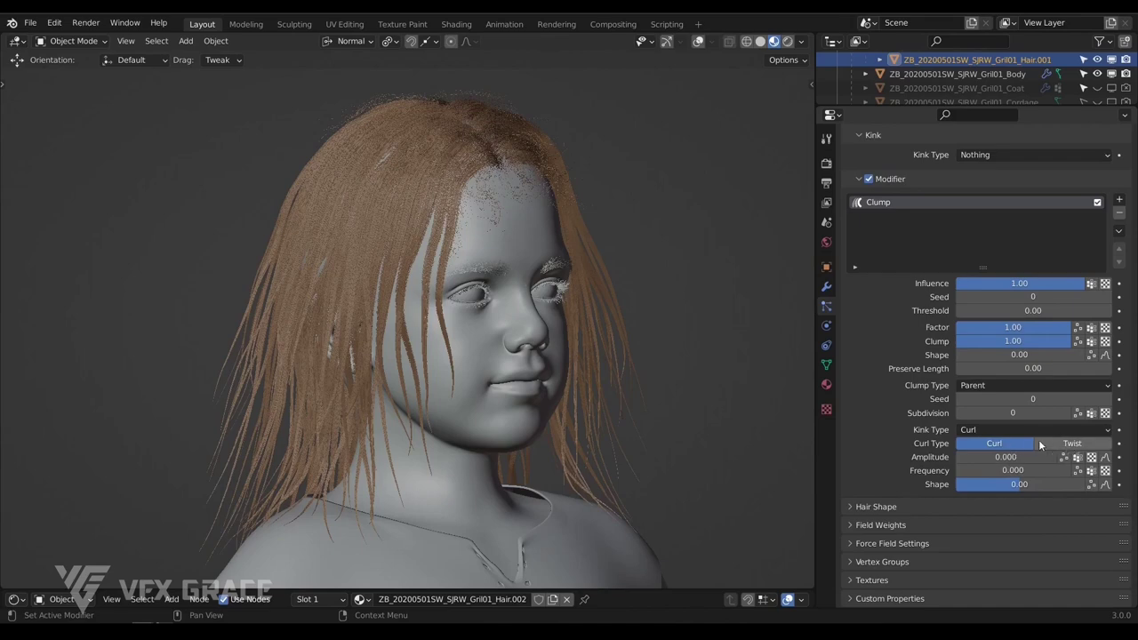
pyautogui.scroll(3, 471, 374)
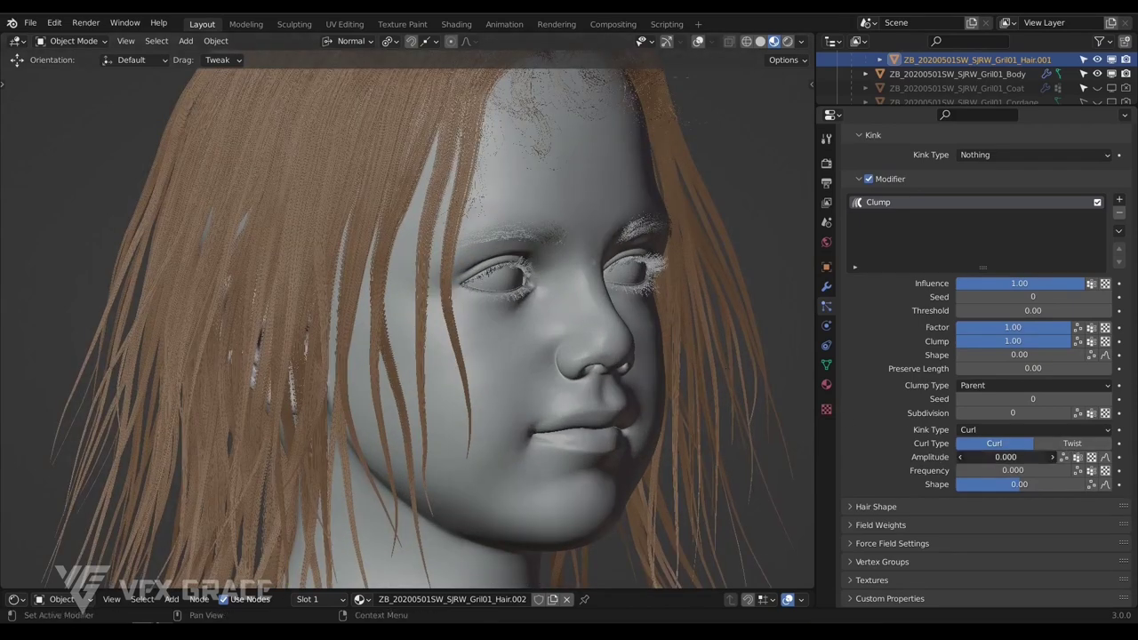
# Set the Clump modifier's curl Amplitude to 0.006 and its Frequency to 5
pyautogui.moveTo(975, 475)
pyautogui.mouseDown()
pyautogui.moveTo(1045, 475)
pyautogui.moveTo(1010, 457)
pyautogui.mouseUp()
pyautogui.click(1005, 457)
pyautogui.write('0.005')
pyautogui.press('Return')
pyautogui.click(1000, 472)
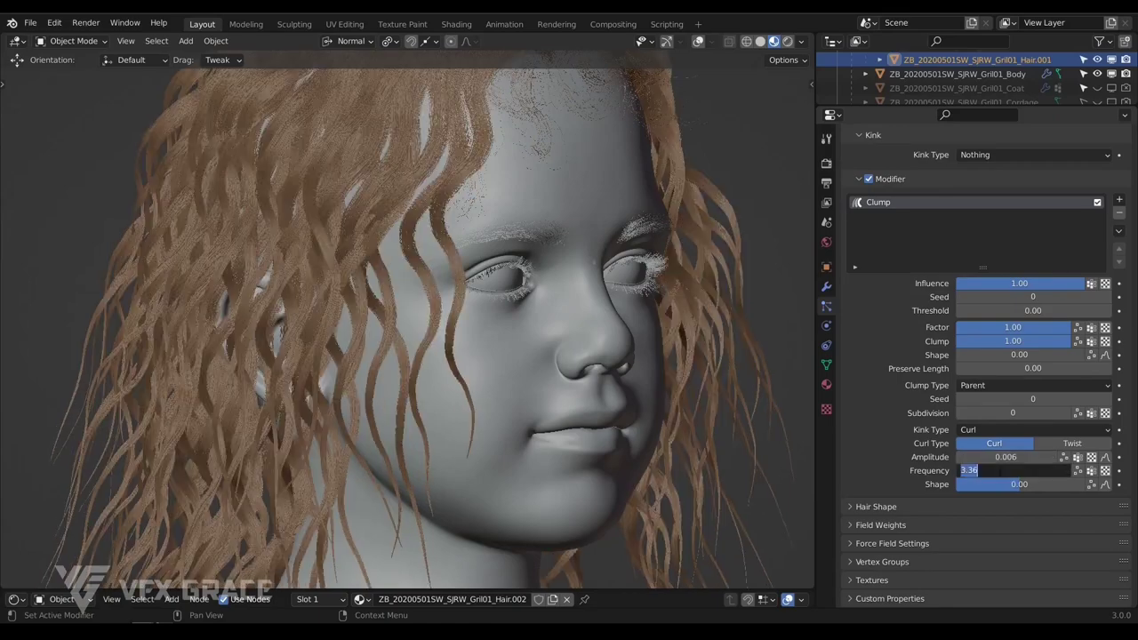
pyautogui.press('Return')
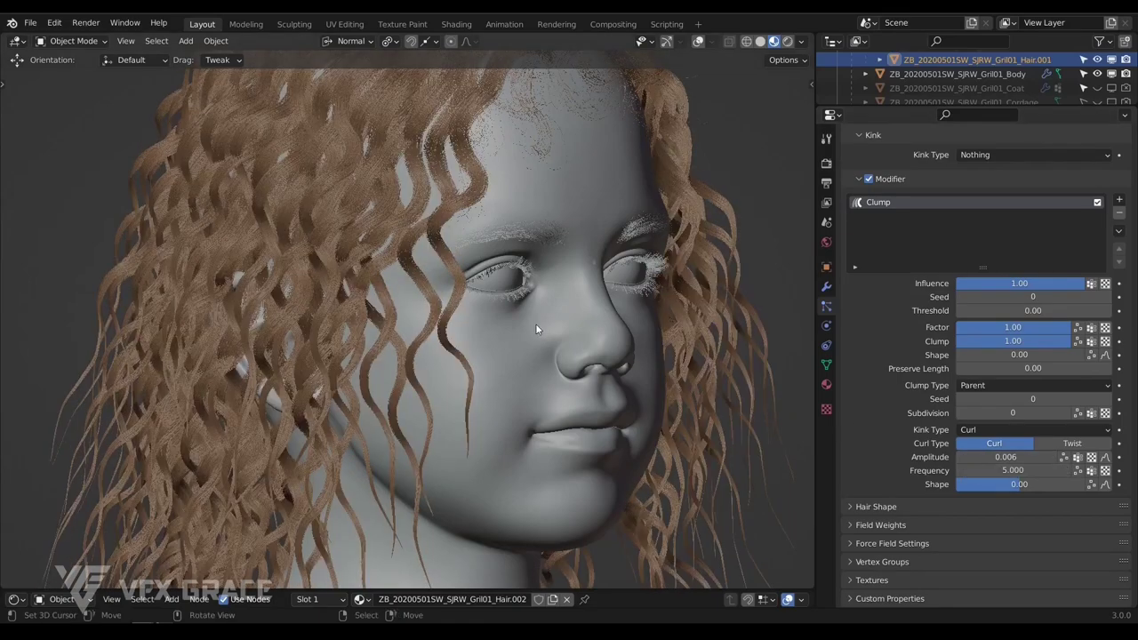
pyautogui.keyDown('ctrl'); pyautogui.moveTo(537, 328); pyautogui.dragTo(608, 277, button='middle'); pyautogui.keyUp('ctrl')
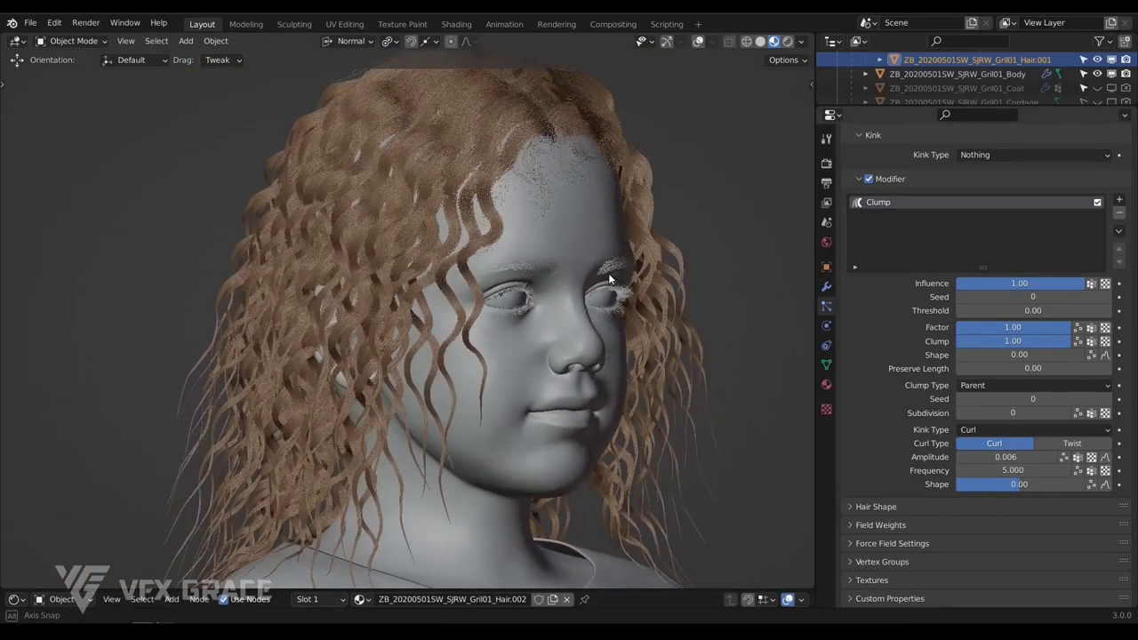
# Adjust the curl's kink Shape to 0.50 and inspect the strands beside the face
pyautogui.moveTo(1019, 485); pyautogui.dragTo(1051, 483)
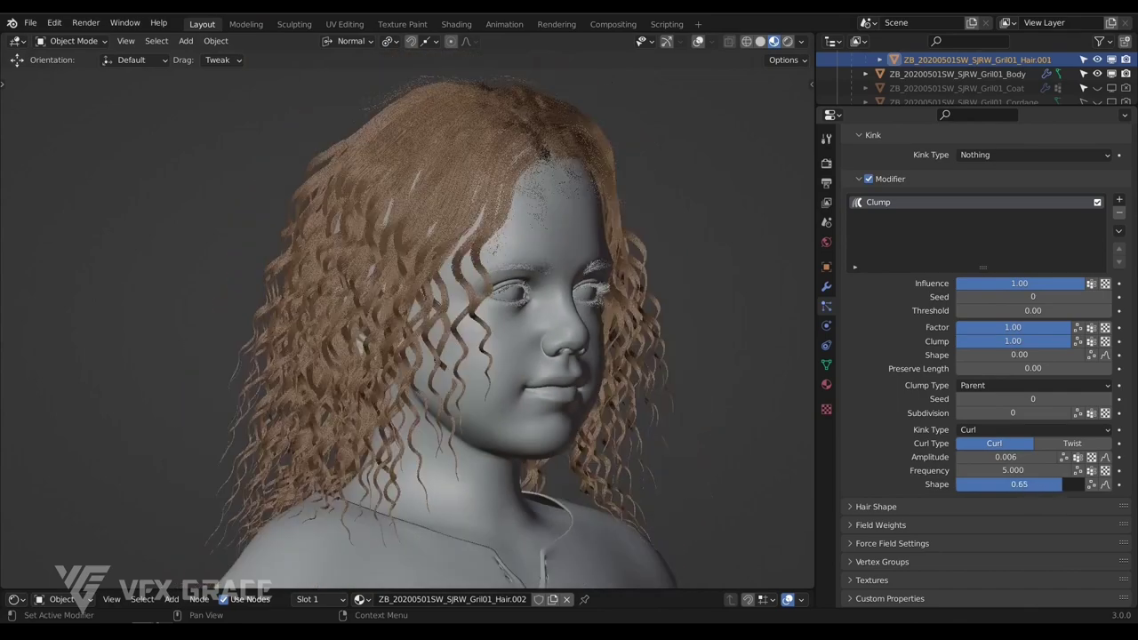
pyautogui.moveTo(1050, 484); pyautogui.dragTo(1085, 484)
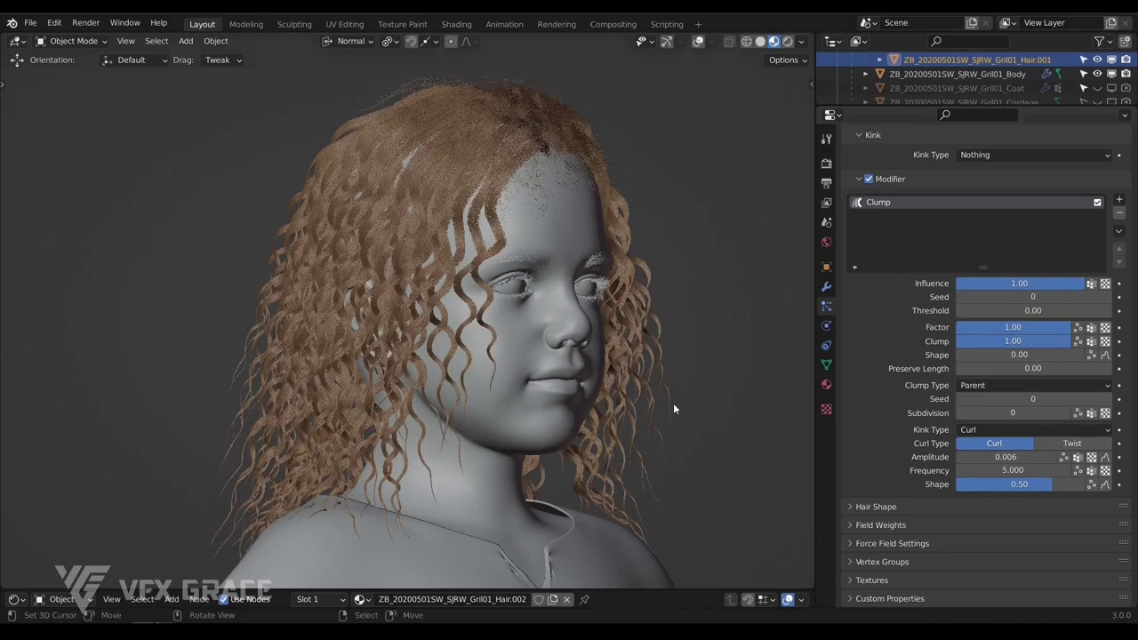
pyautogui.scroll(3, 449, 140)
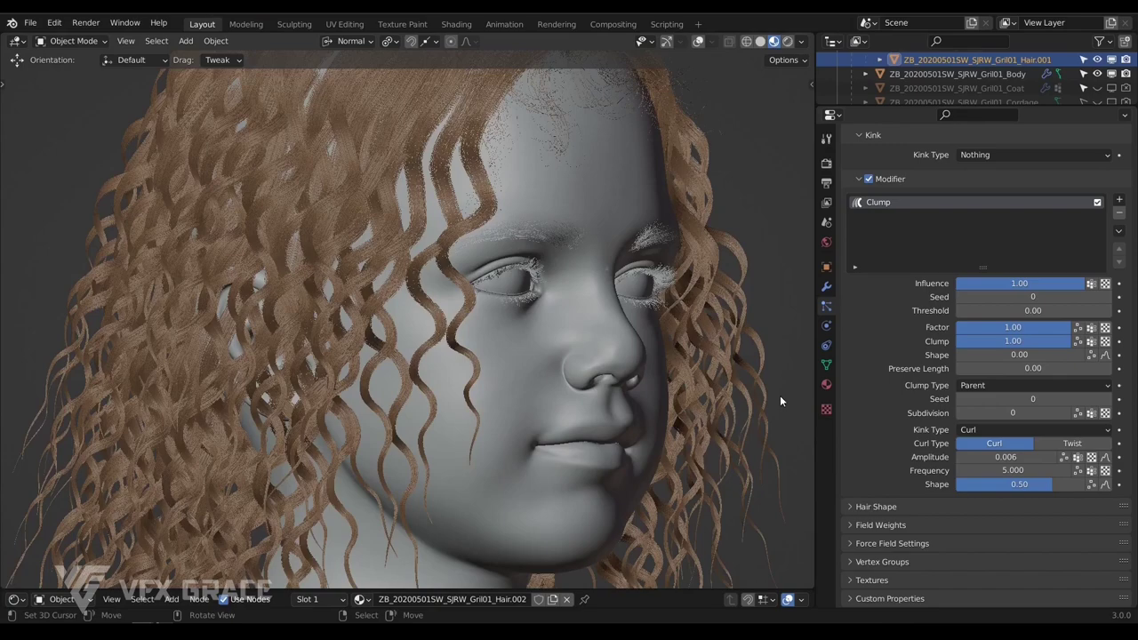
# Change the Curl Type to Twist and compare the strands with the Curl option
pyautogui.click(1062, 445)
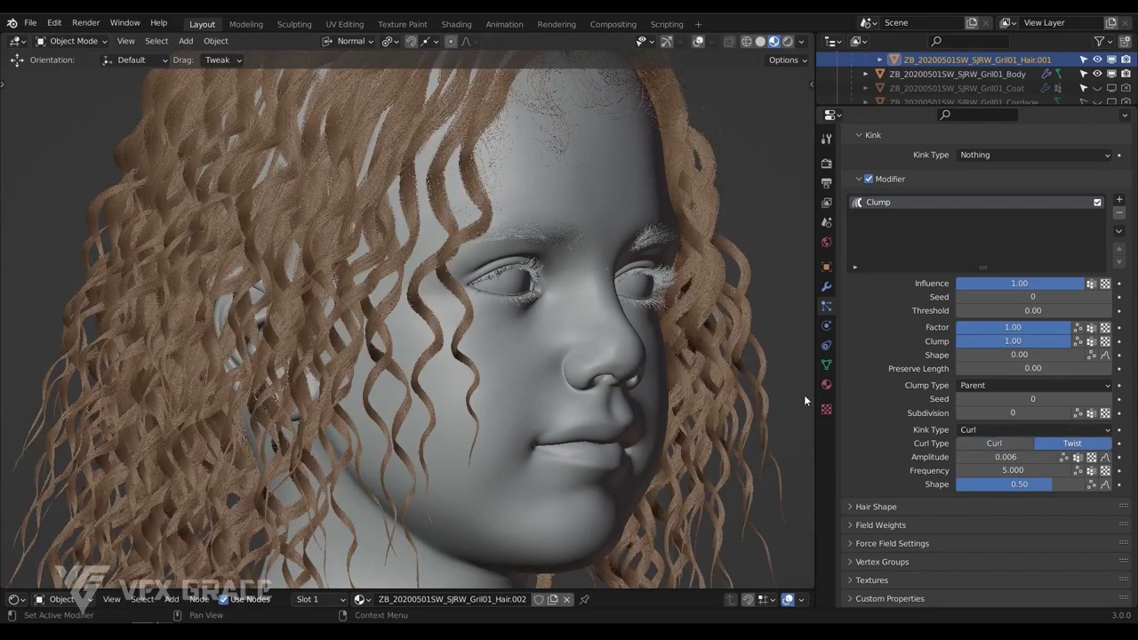
pyautogui.scroll(3, 426, 242)
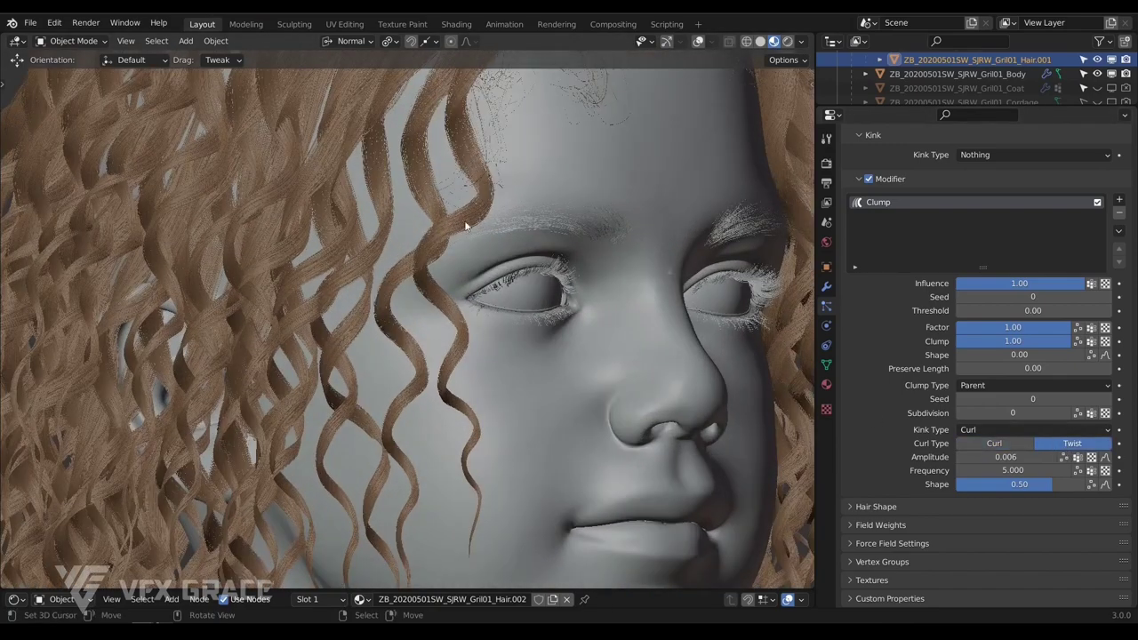
pyautogui.scroll(-3, 454, 240)
pyautogui.scroll(2, 413, 274)
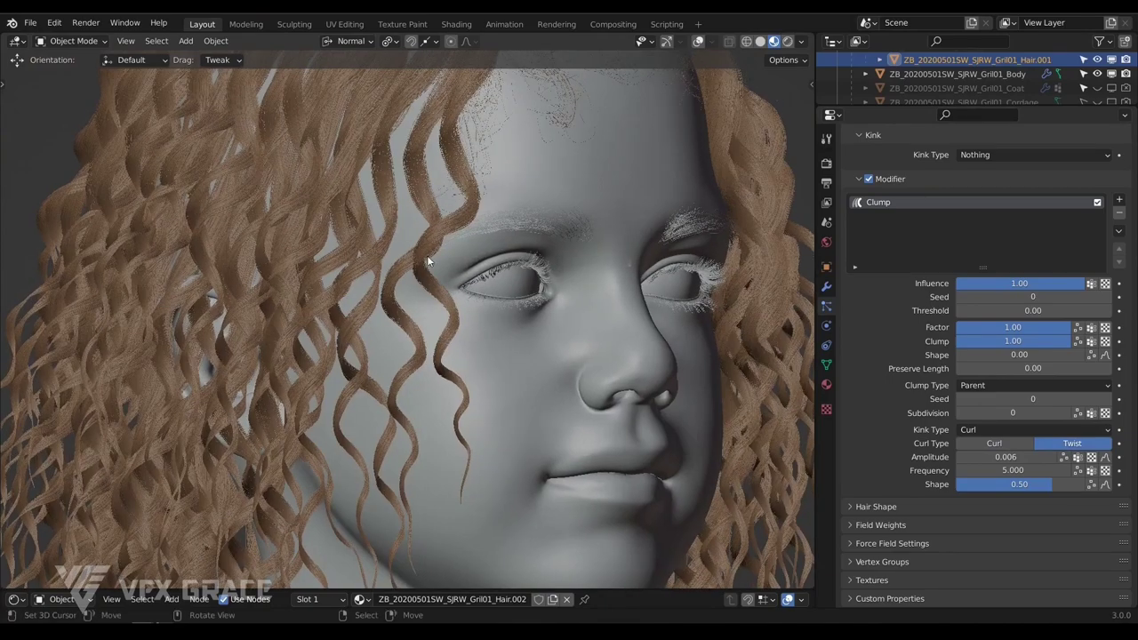
pyautogui.click(1014, 441)
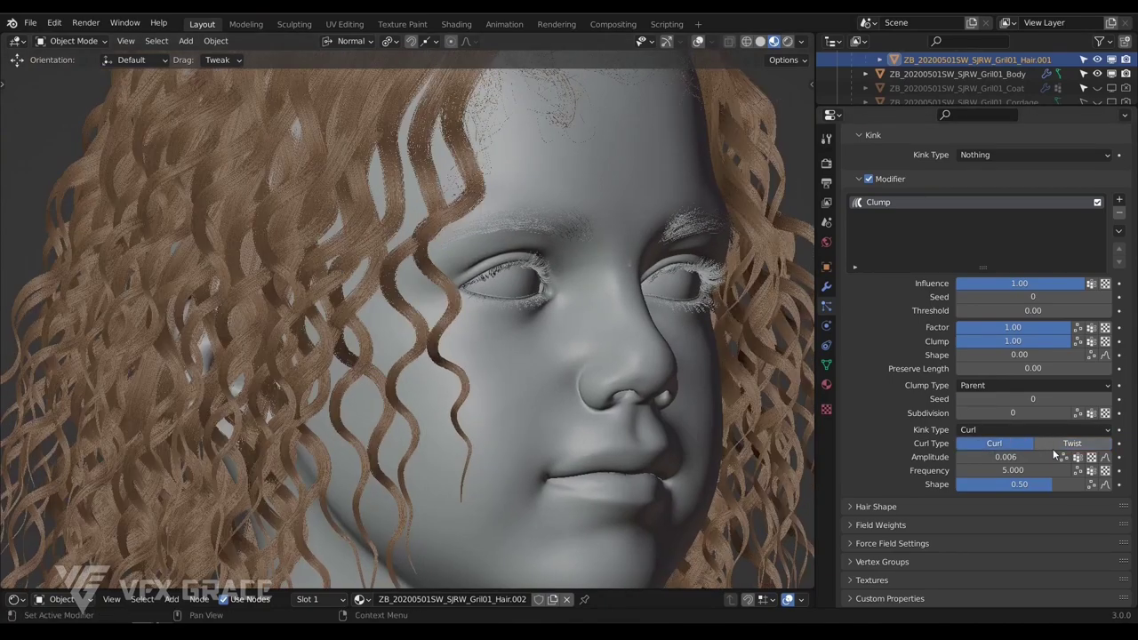
pyautogui.click(1073, 444)
# Set the twist Frequency to 7 and check the tighter curls
pyautogui.click(1009, 471)
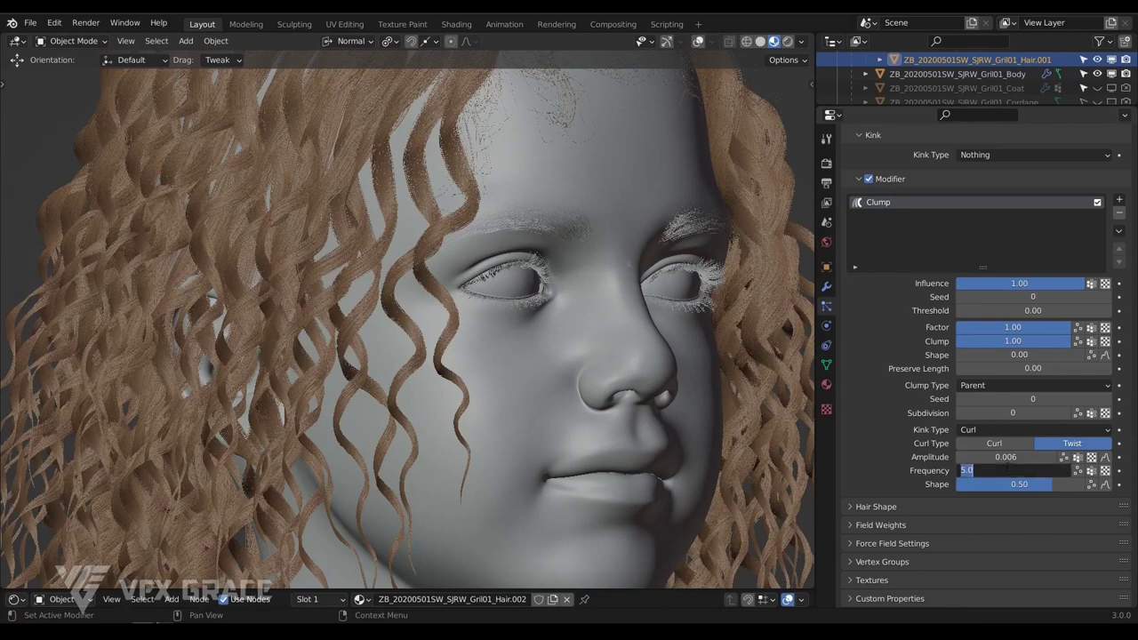
pyautogui.write('7')
pyautogui.press('Return')
pyautogui.moveTo(620, 350); pyautogui.dragTo(671, 389, button='middle')
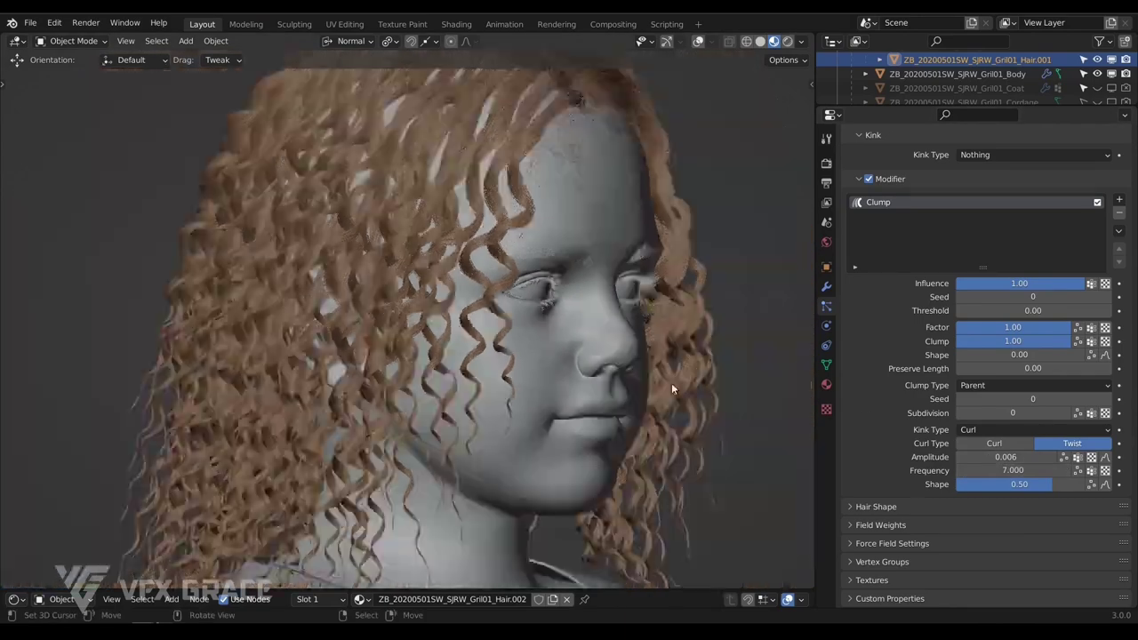
# Enable randomization of the Amplitude, vary its Seed, and set the Random Range to 0.01
pyautogui.click(1065, 459)
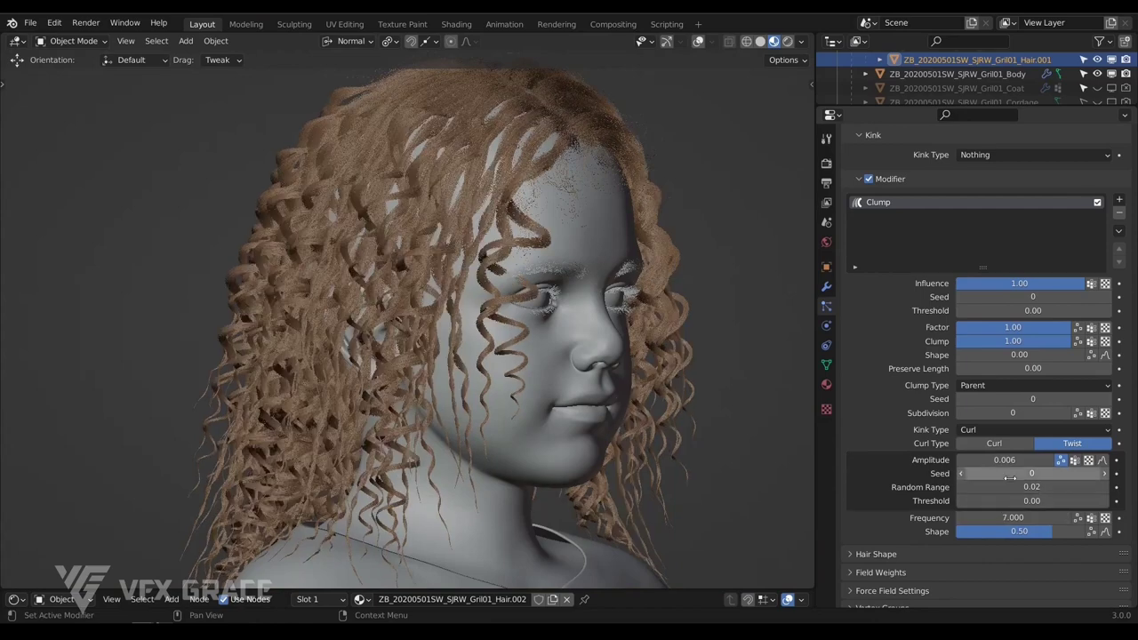
pyautogui.moveTo(1011, 478)
pyautogui.mouseDown()
pyautogui.moveTo(1054, 478)
pyautogui.moveTo(1015, 489)
pyautogui.mouseUp()
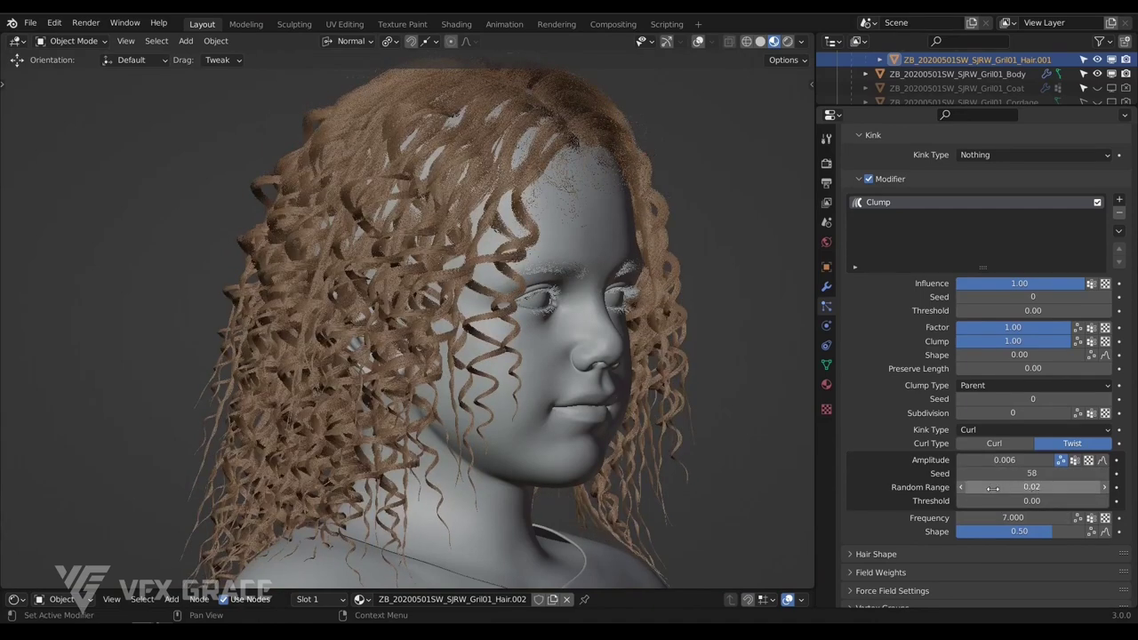
pyautogui.moveTo(1017, 473); pyautogui.dragTo(964, 473)
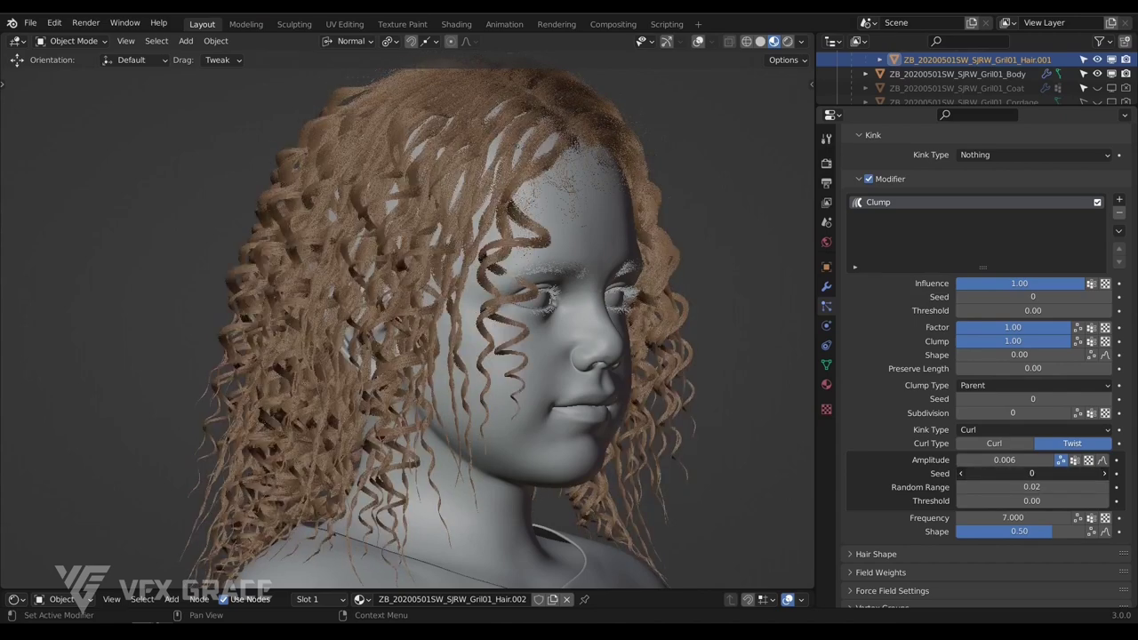
pyautogui.doubleClick(979, 487)
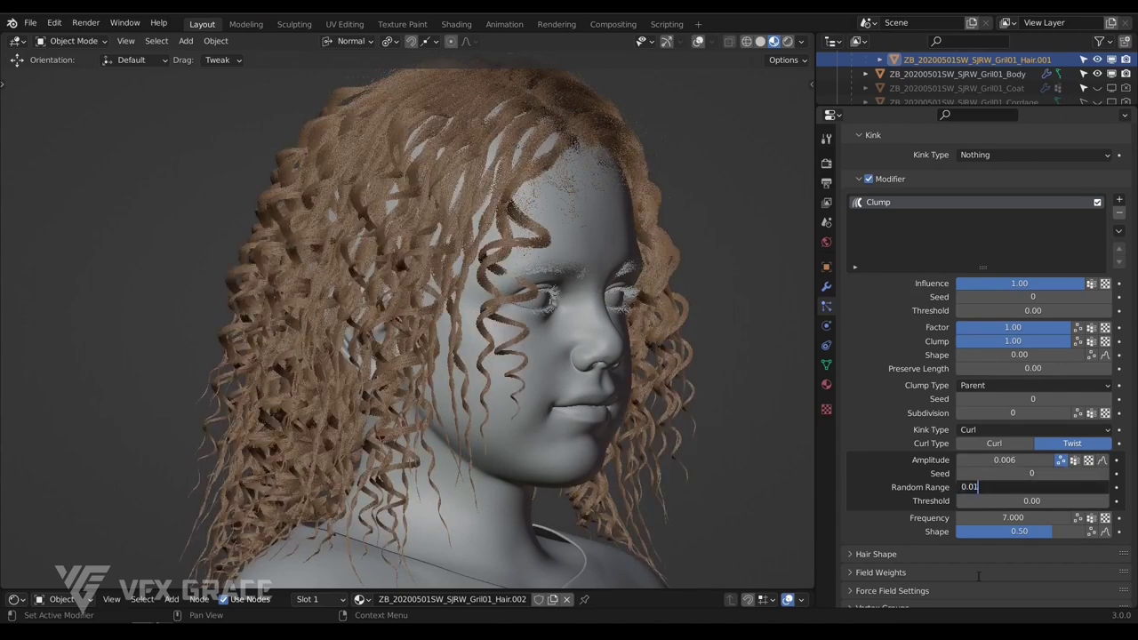
pyautogui.write('0.01')
pyautogui.press('Return')
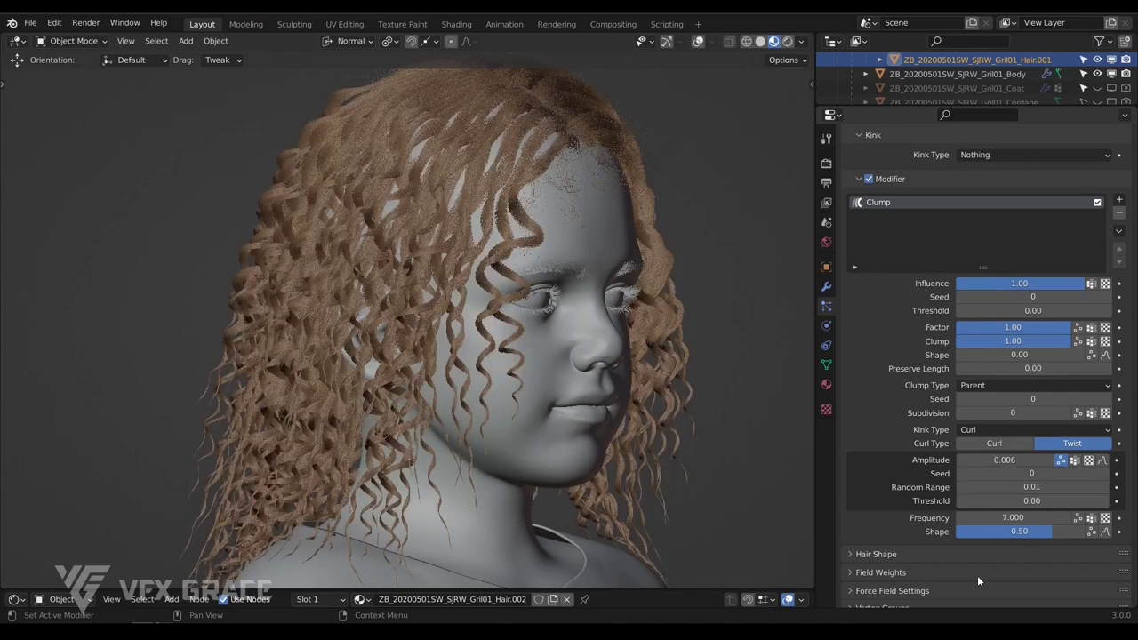
# Try the random Amplitude's Threshold at 1.0, reset it to 0, and disable the Amplitude randomization
pyautogui.moveTo(1025, 503); pyautogui.dragTo(1137, 504)
pyautogui.click(1004, 503)
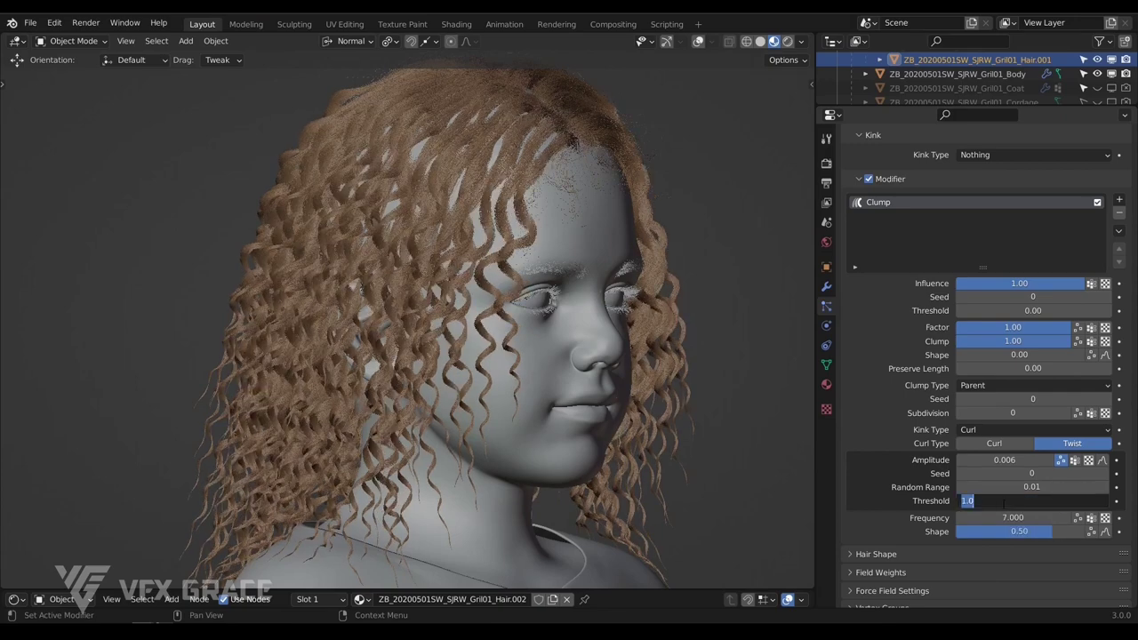
pyautogui.press('Return')
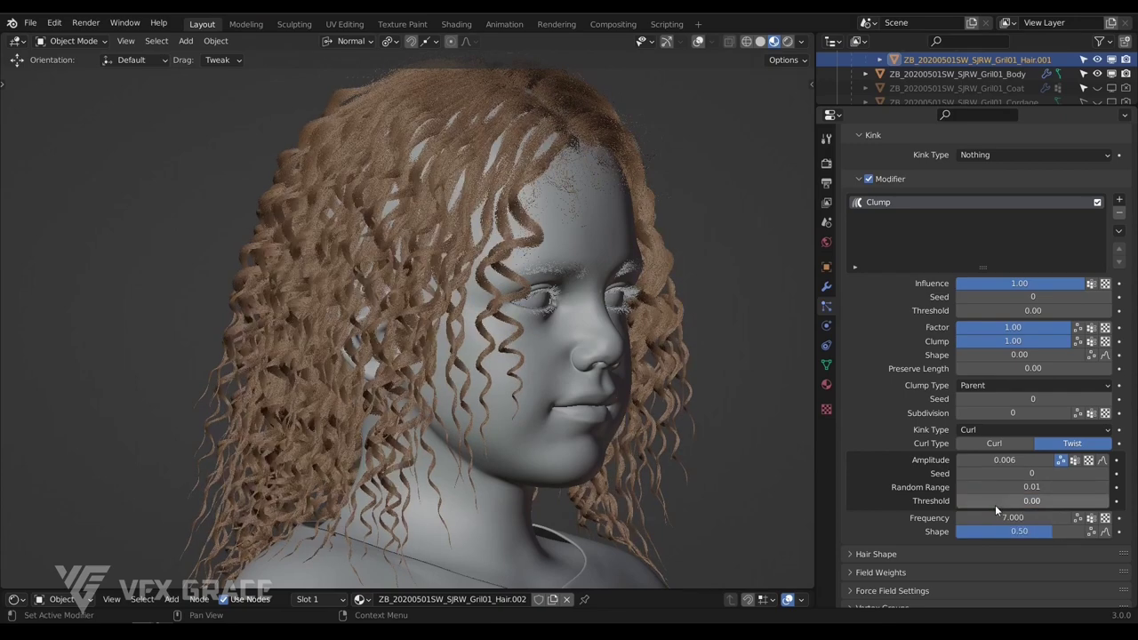
pyautogui.click(1062, 461)
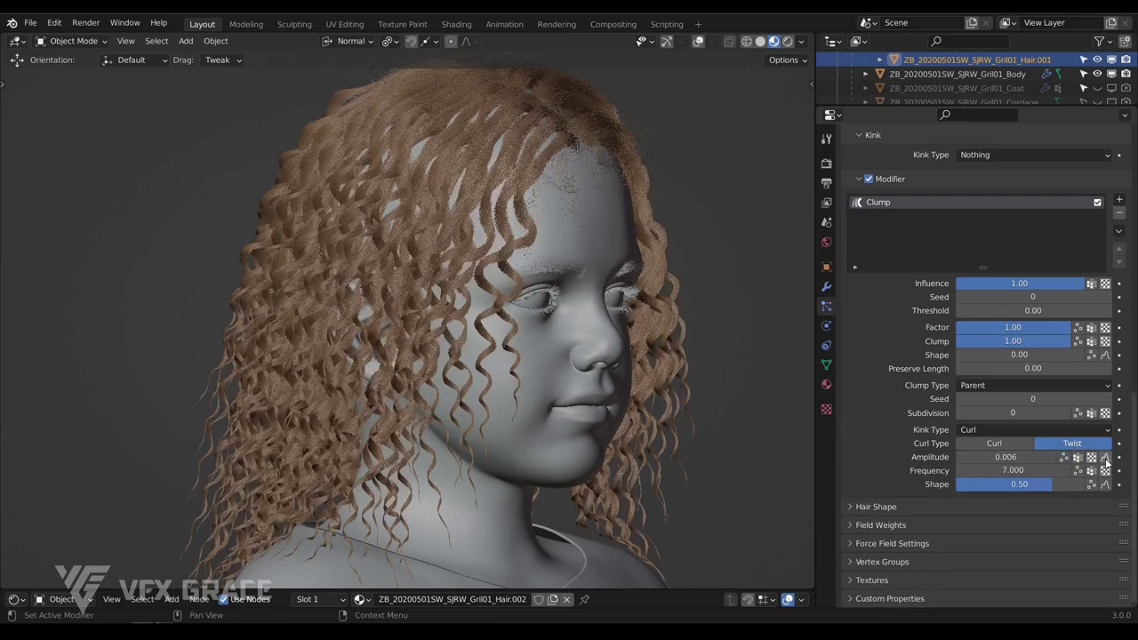
# Try an Amplitude curve rising from zero at the root with two raised midpoints, and disable the curve again
pyautogui.click(1105, 458)
pyautogui.scroll(-2, 960, 449)
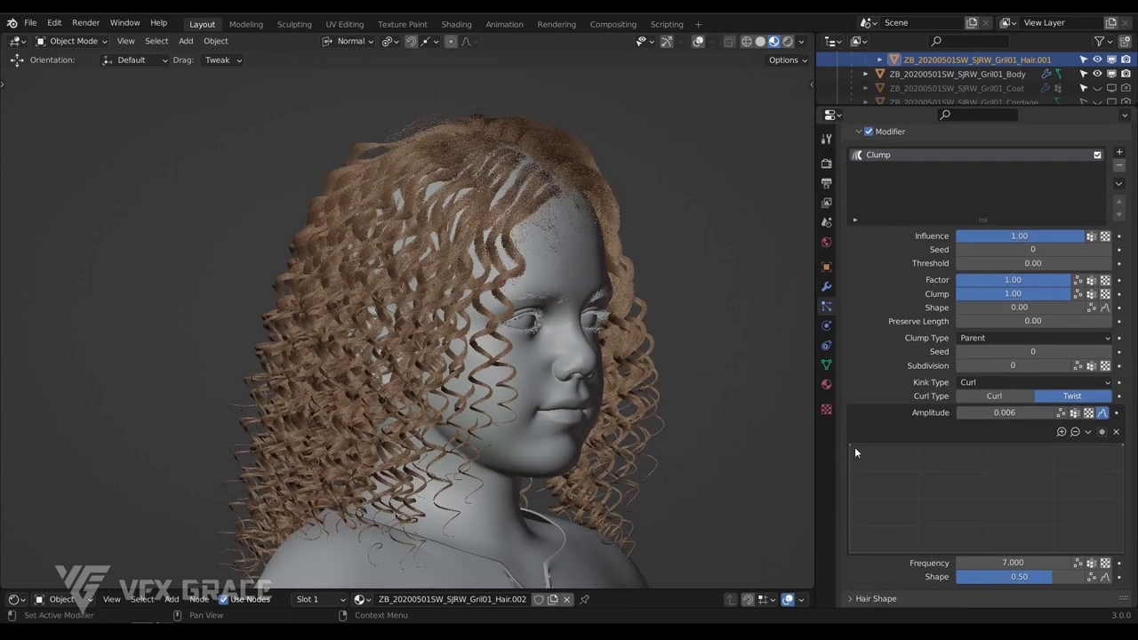
pyautogui.moveTo(851, 445); pyautogui.dragTo(850, 553)
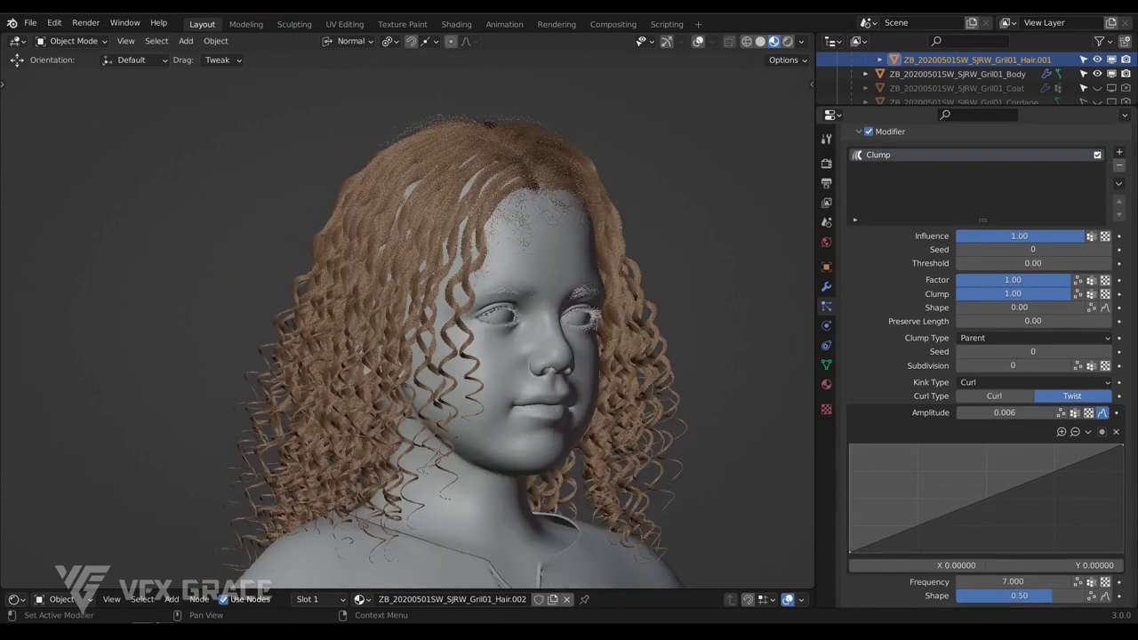
pyautogui.moveTo(964, 508); pyautogui.dragTo(963, 474)
pyautogui.moveTo(1042, 465)
pyautogui.mouseDown()
pyautogui.moveTo(1042, 491)
pyautogui.moveTo(1044, 463)
pyautogui.mouseUp()
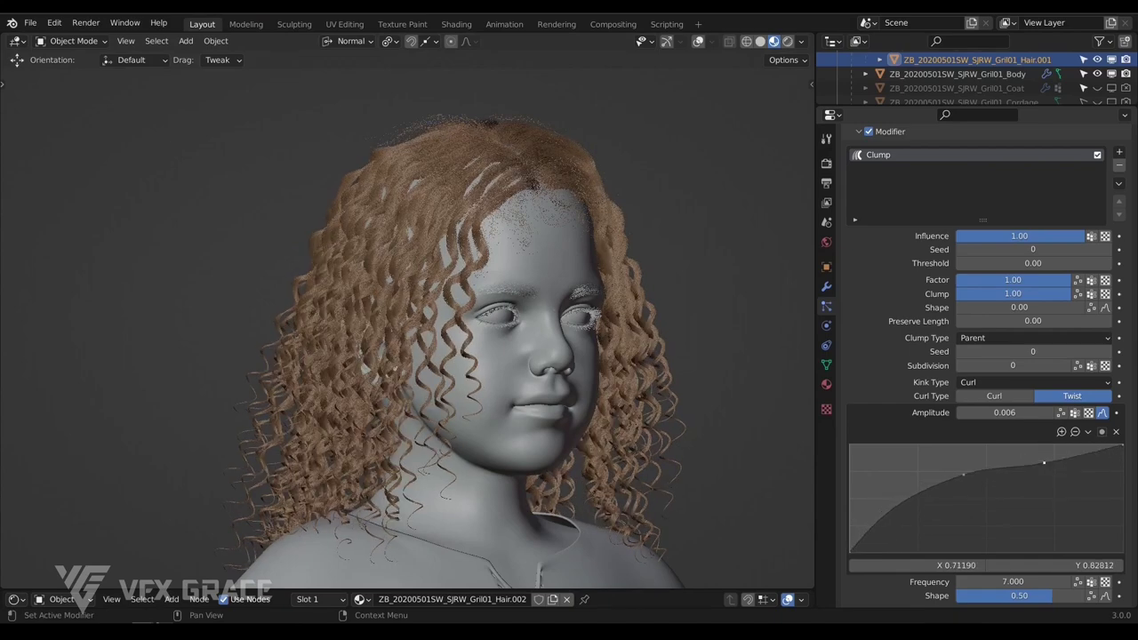
pyautogui.click(1103, 413)
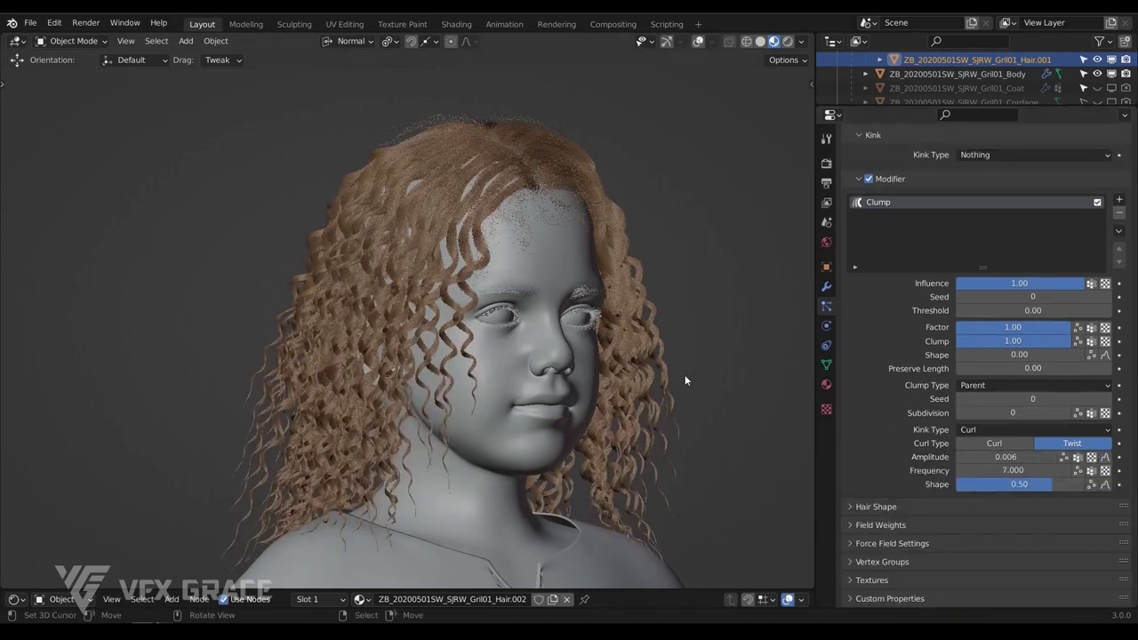
# Try the twist with an Amplitude of 0.024, inspect the wide curls, and return the Amplitude to 0.006
pyautogui.moveTo(456, 296); pyautogui.dragTo(514, 304, button='middle')
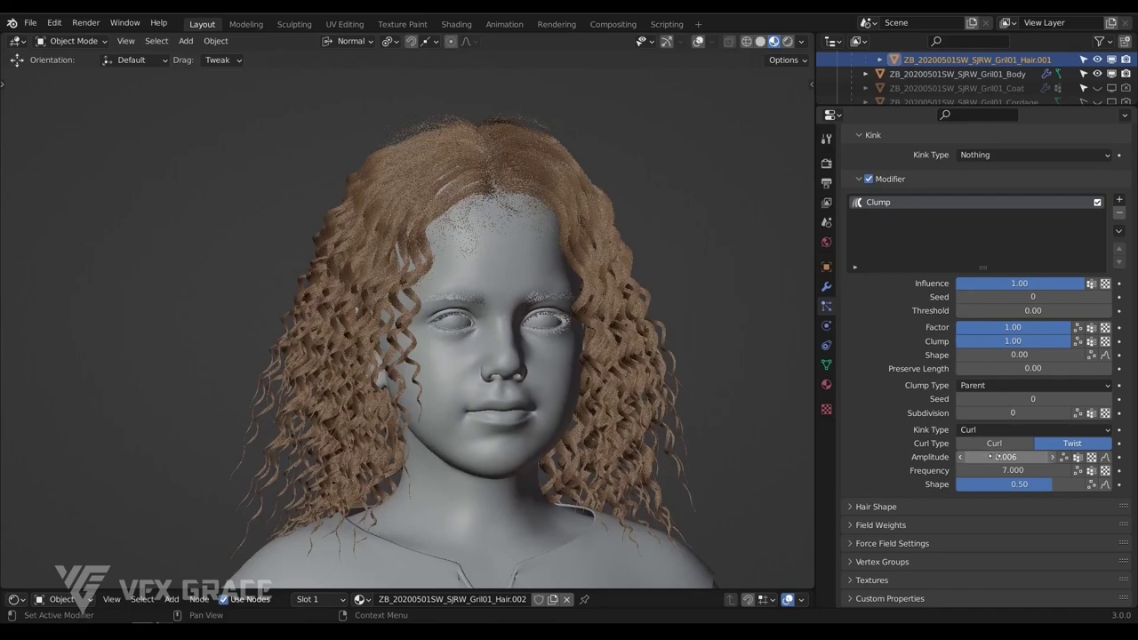
pyautogui.moveTo(1005, 457); pyautogui.dragTo(1045, 457)
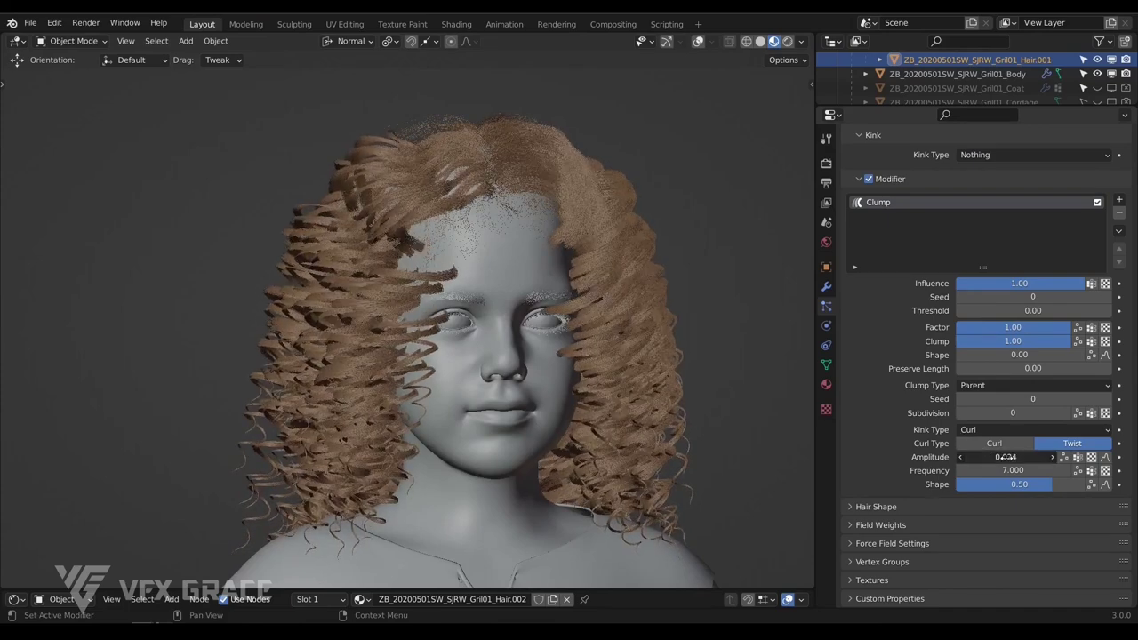
pyautogui.moveTo(520, 163); pyautogui.dragTo(240, 495, button='middle')
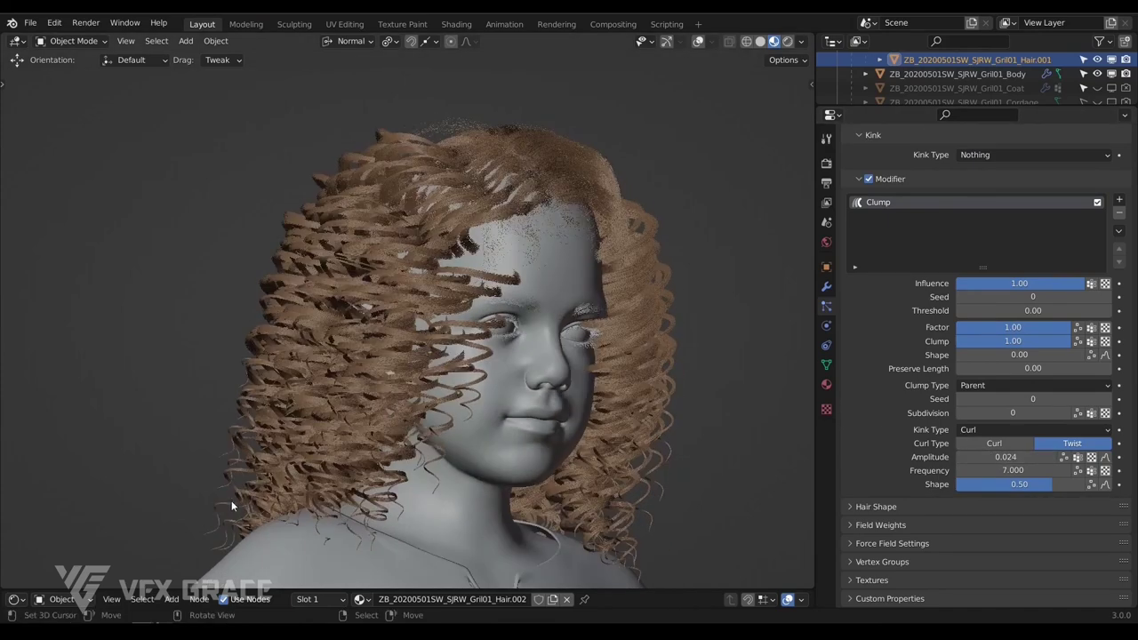
pyautogui.moveTo(1006, 457); pyautogui.dragTo(964, 457)
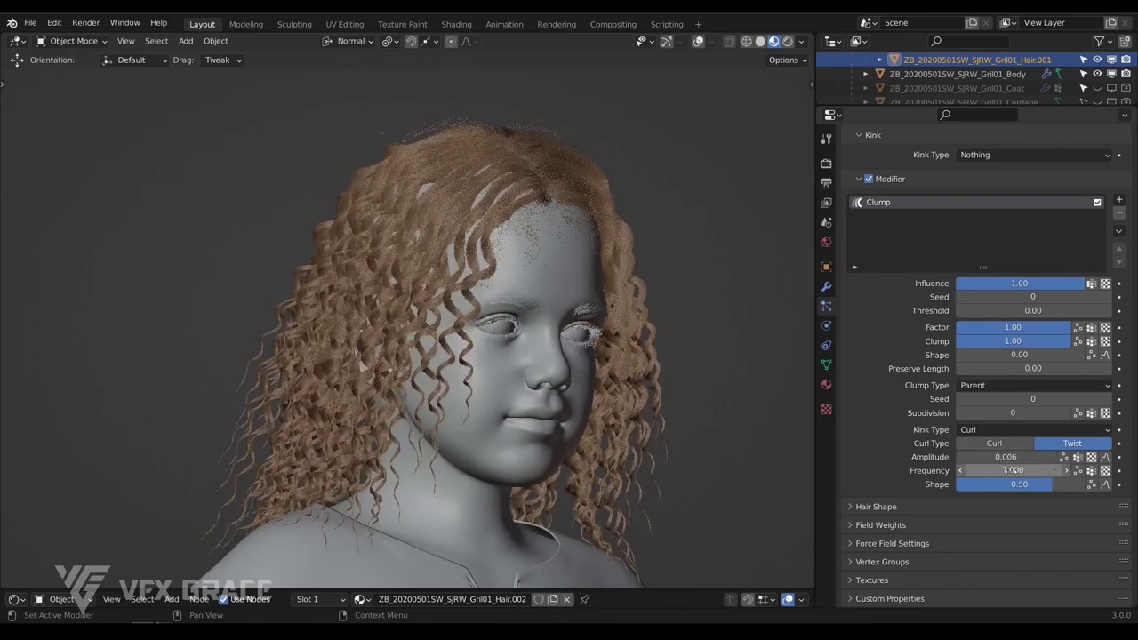
# Set the twist Frequency to 5
pyautogui.click(1011, 470)
pyautogui.write('5')
pyautogui.press('Return')
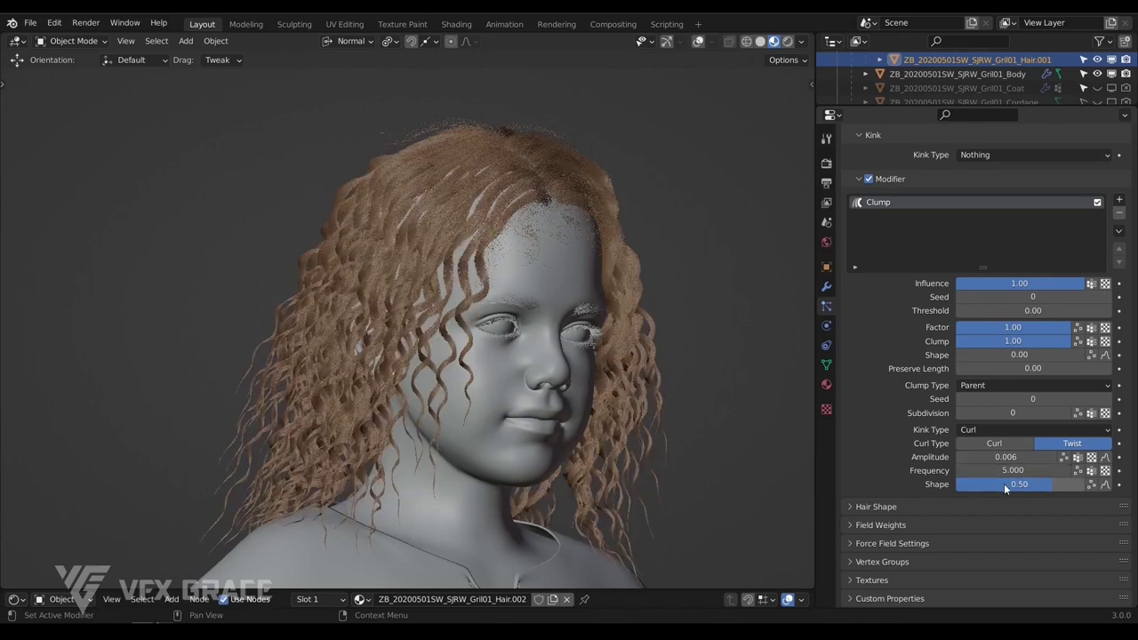
# Try randomizing the Frequency with a Random Range of 1.00 and disable the randomization again
pyautogui.click(1078, 470)
pyautogui.moveTo(422, 358); pyautogui.dragTo(525, 360, button='middle')
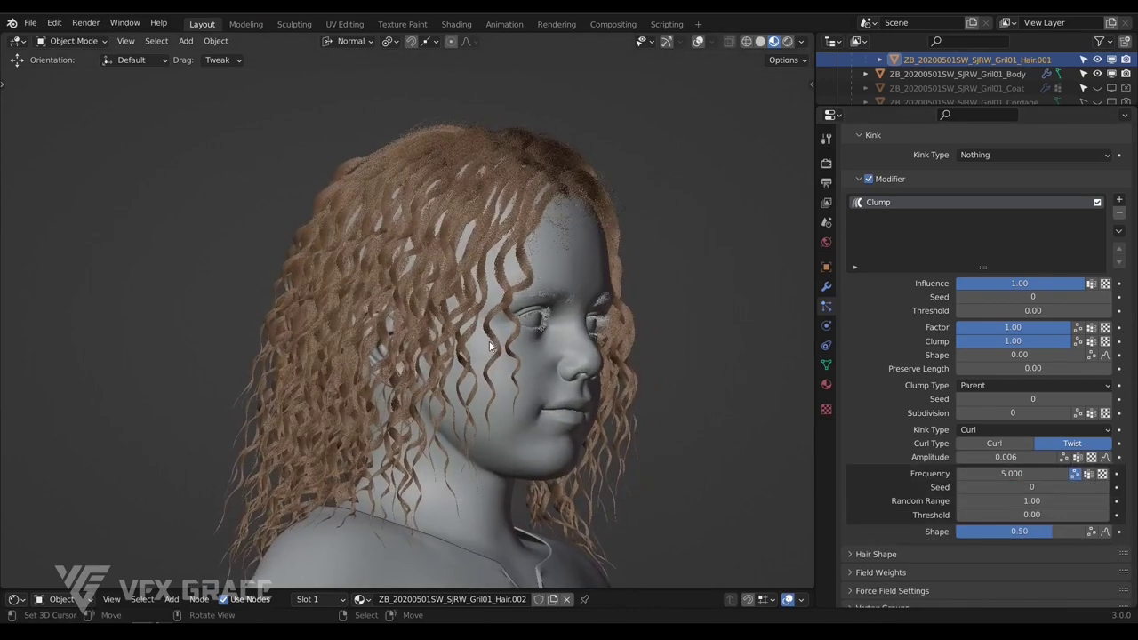
pyautogui.moveTo(1012, 500); pyautogui.dragTo(983, 501)
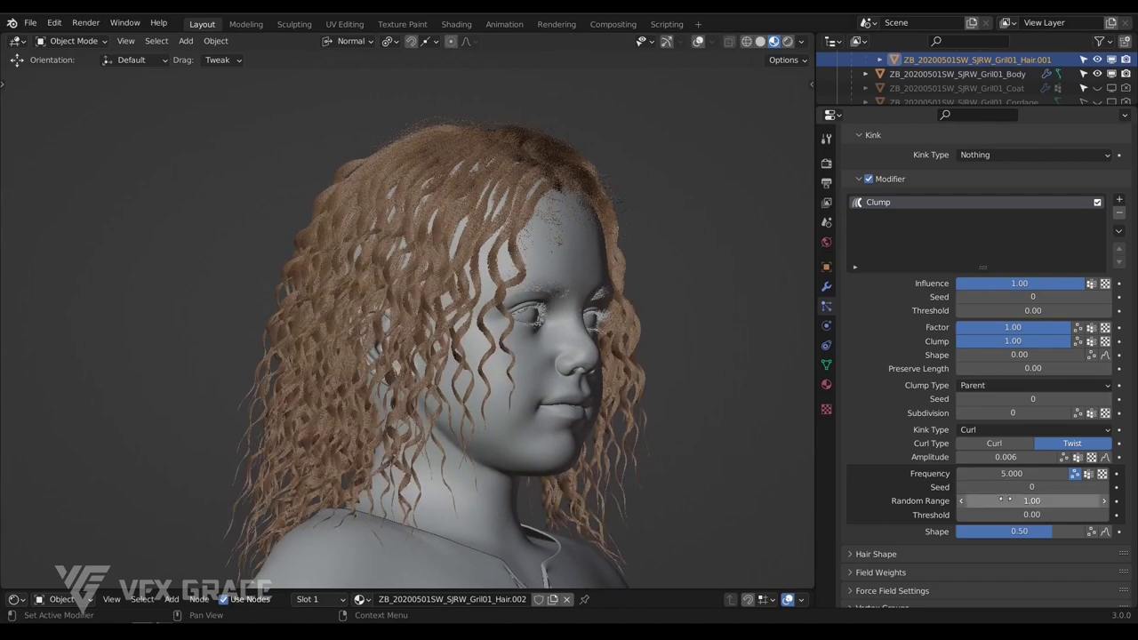
pyautogui.click(1013, 500)
pyautogui.write('1')
pyautogui.click(919, 535)
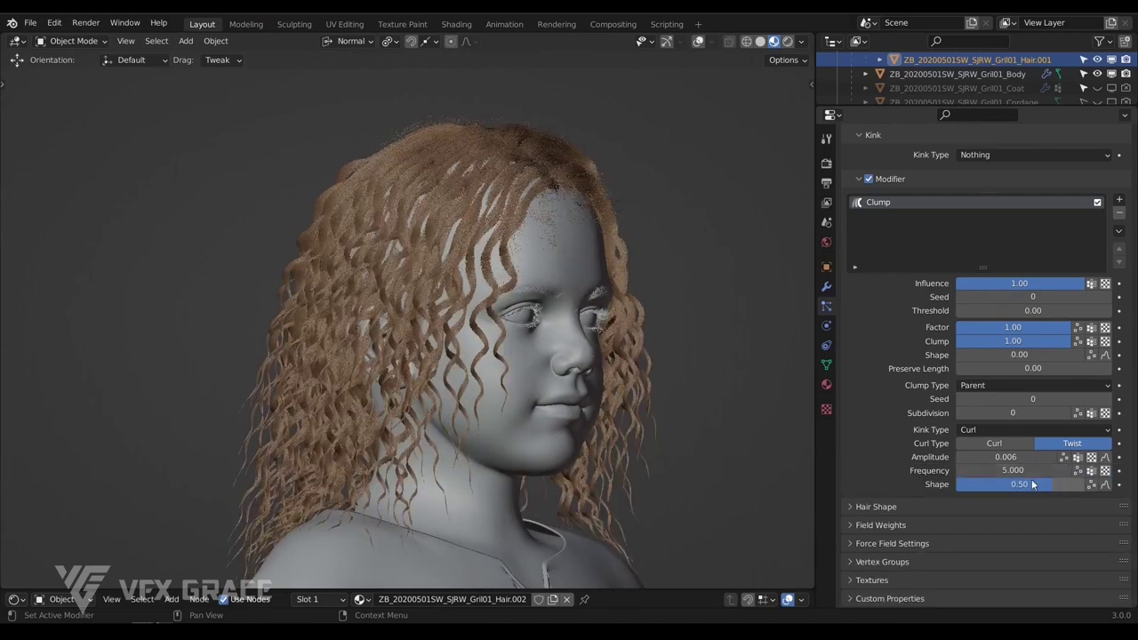
# Try randomizing the kink Shape with a Random Range of 1.00 and a different seed, and disable the randomization again
pyautogui.click(1091, 486)
pyautogui.scroll(-1, 1078, 481)
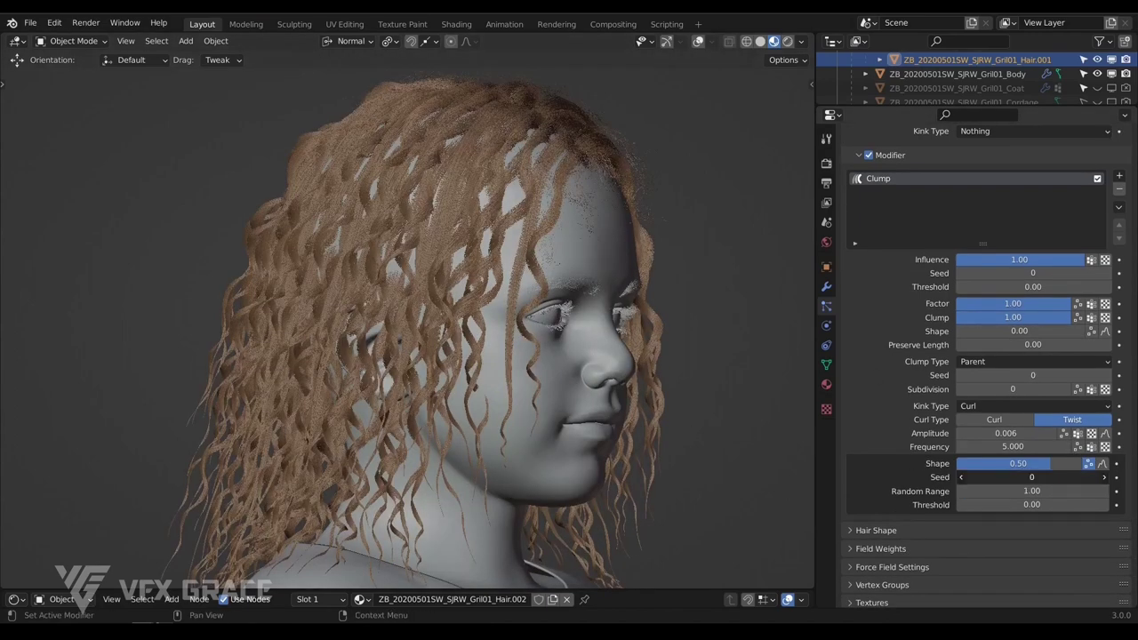
pyautogui.moveTo(1032, 476); pyautogui.dragTo(1043, 477)
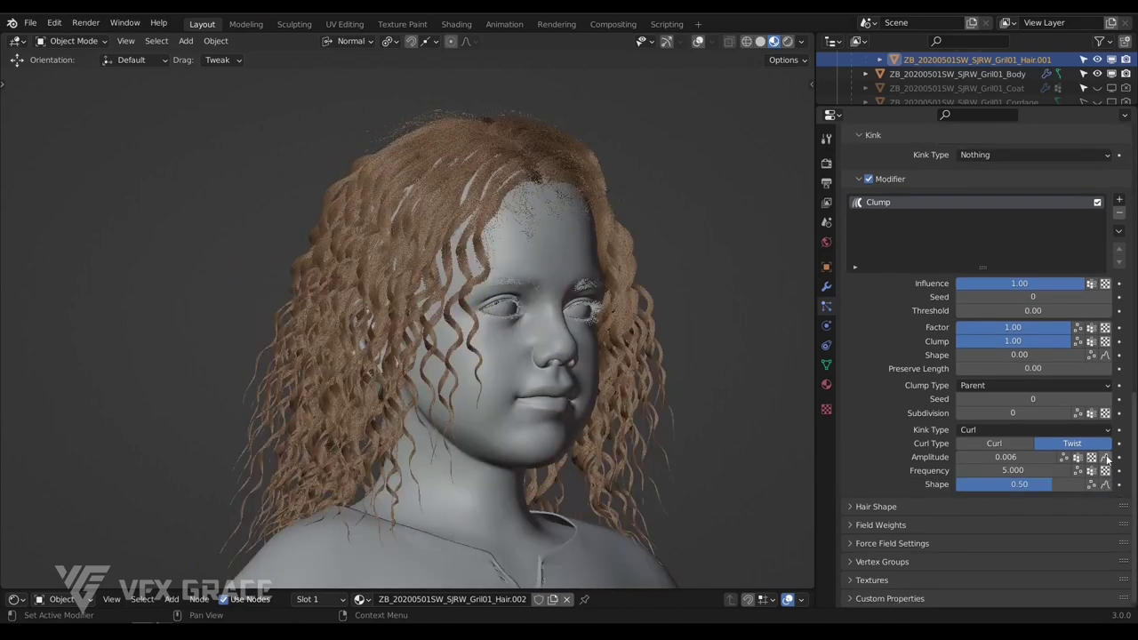
# Enable the Amplitude curve and lower its first midpoint to about X 0.43, Y 0.64
pyautogui.click(1102, 461)
pyautogui.scroll(-2, 1073, 464)
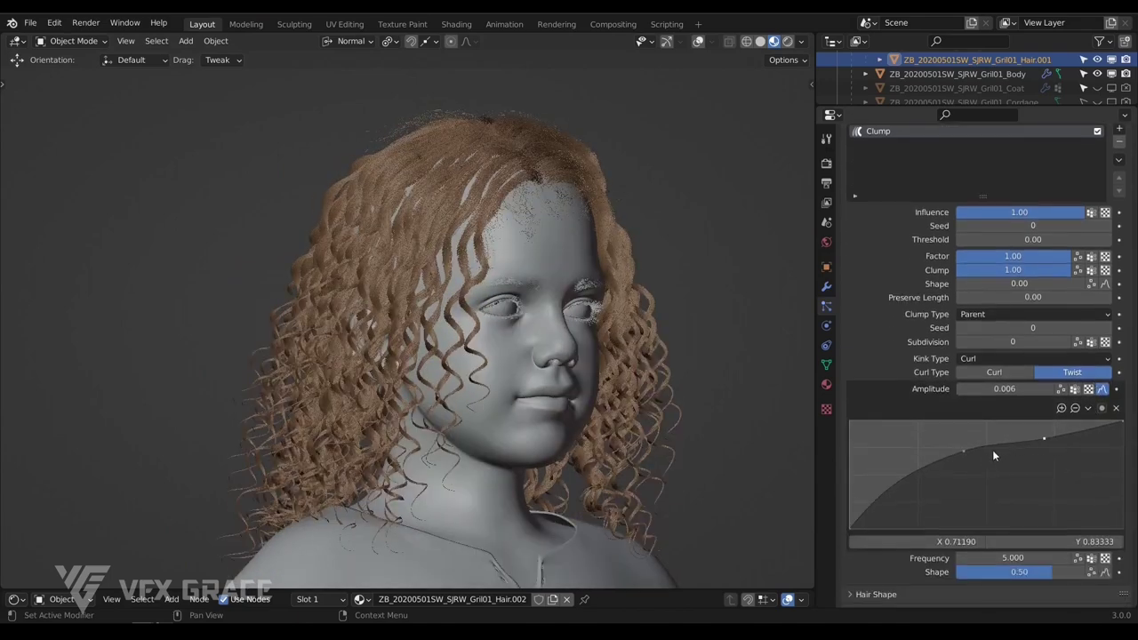
pyautogui.moveTo(971, 453); pyautogui.dragTo(975, 462)
pyautogui.scroll(1, 1069, 384)
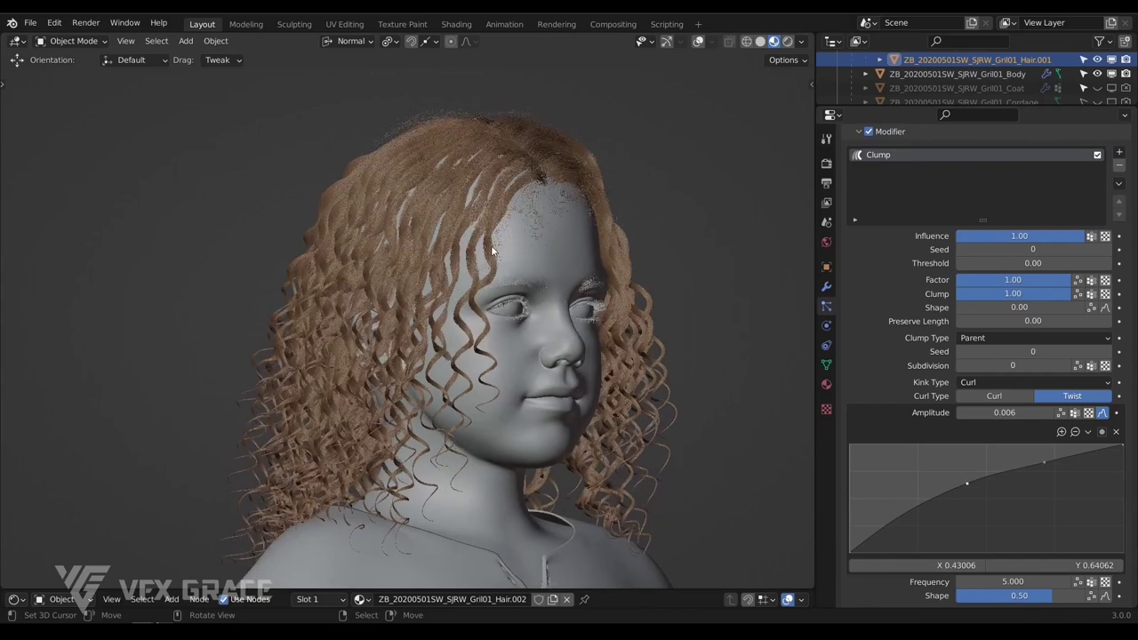
pyautogui.scroll(1, 492, 251)
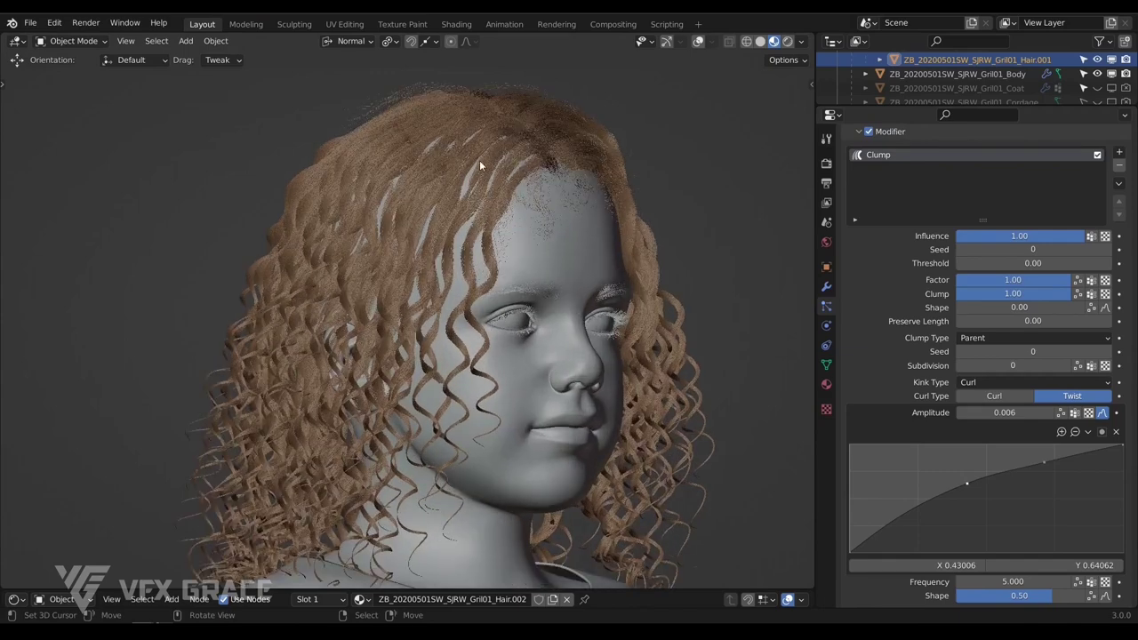
# Set the clump Subdivision to 1 and randomize the Frequency with a Random Range of 4.00 and Seed 53
pyautogui.click(1066, 365)
pyautogui.scroll(-2, 1079, 482)
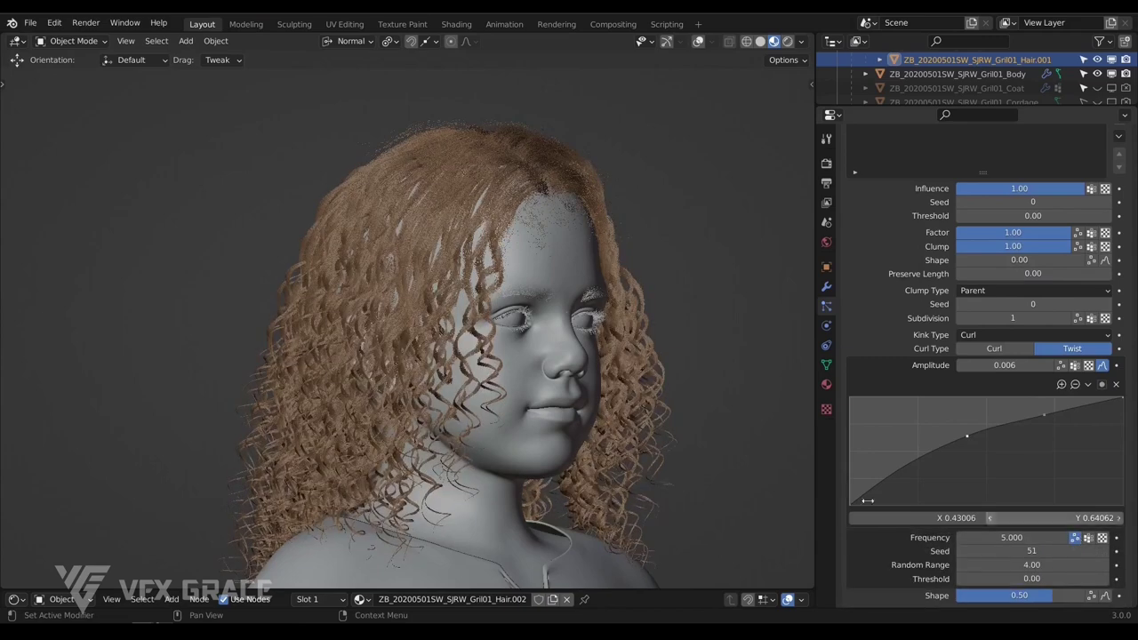
pyautogui.scroll(1, 477, 305)
pyautogui.scroll(-1, 514, 341)
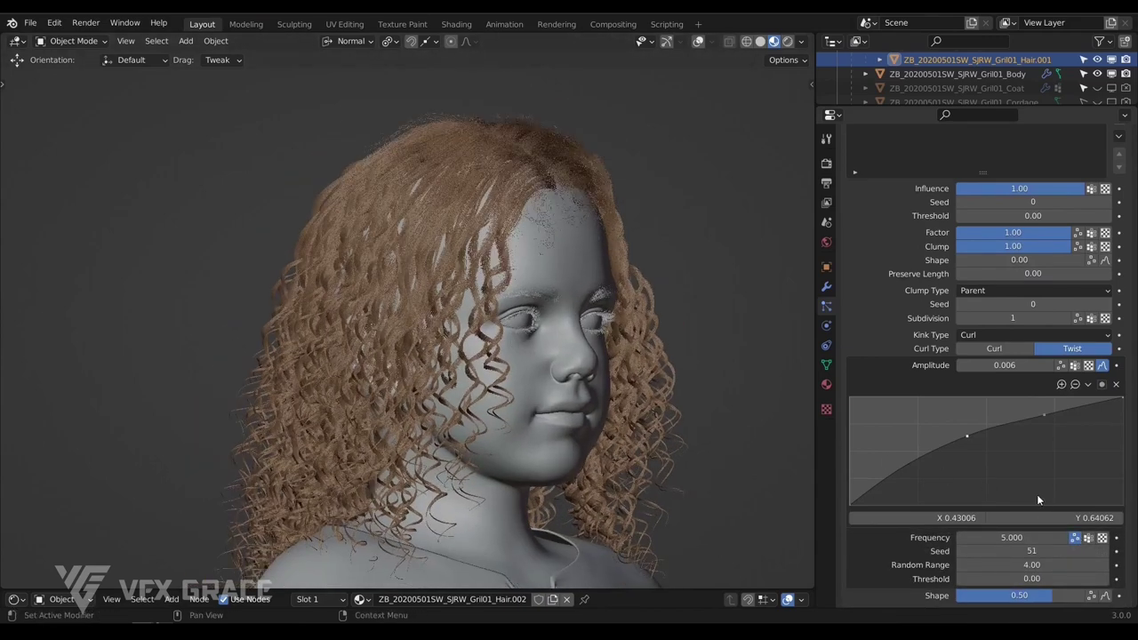
pyautogui.click(1105, 552)
pyautogui.click(1105, 551)
pyautogui.scroll(2, 1083, 382)
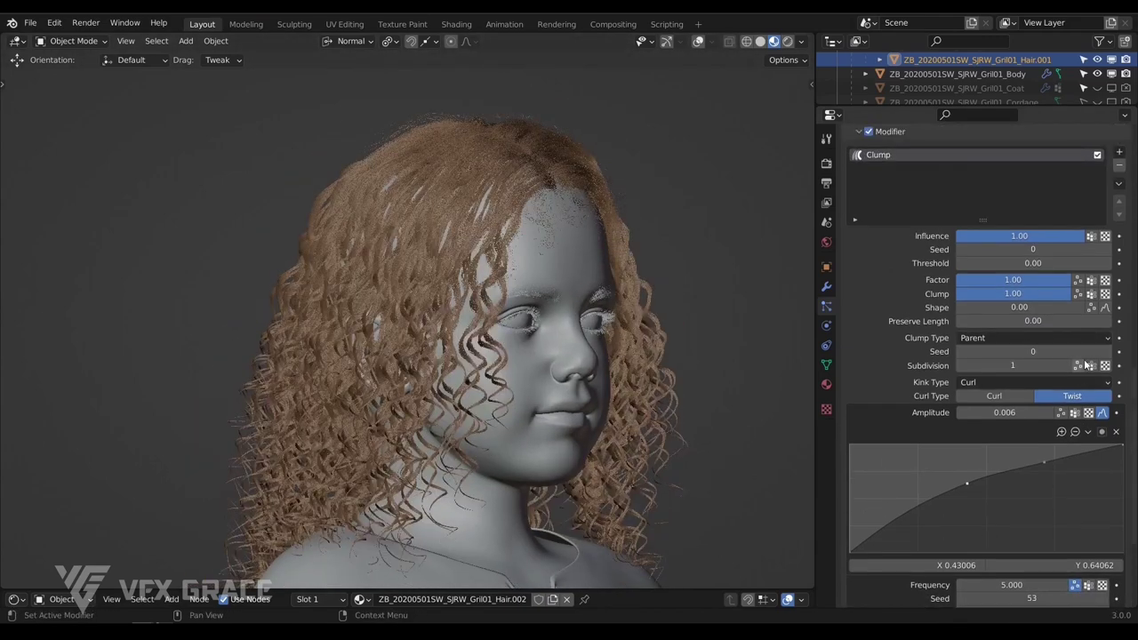
# Set the Clump Type seed to 2 and inspect the curls from the side
pyautogui.click(1108, 352)
pyautogui.click(1108, 352)
pyautogui.scroll(2, 490, 261)
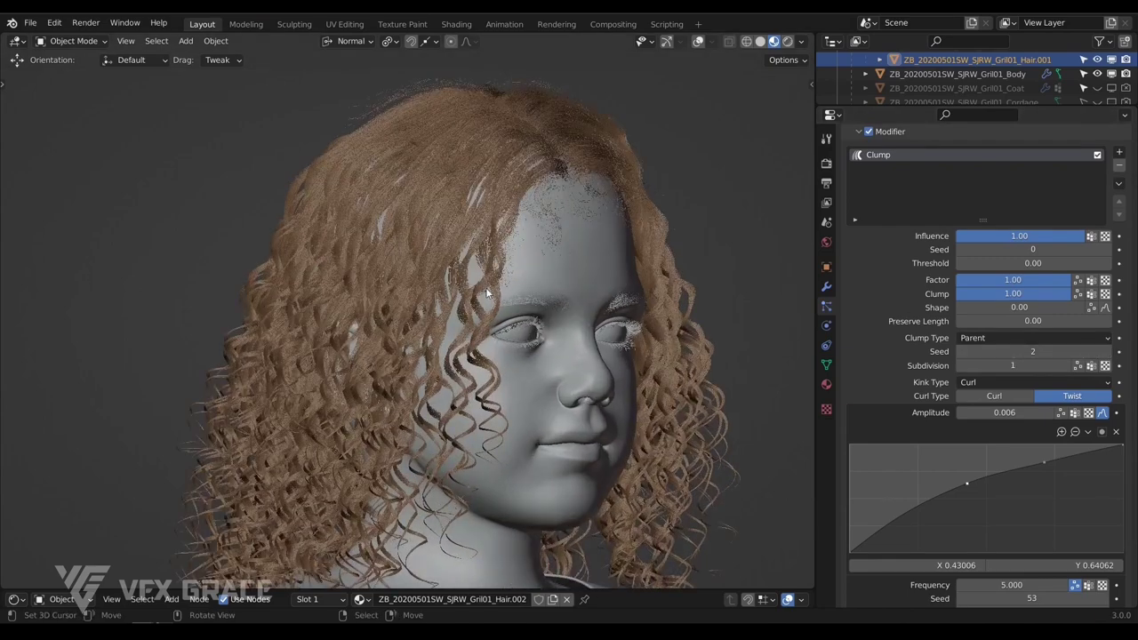
pyautogui.moveTo(490, 320); pyautogui.dragTo(574, 316, button='middle')
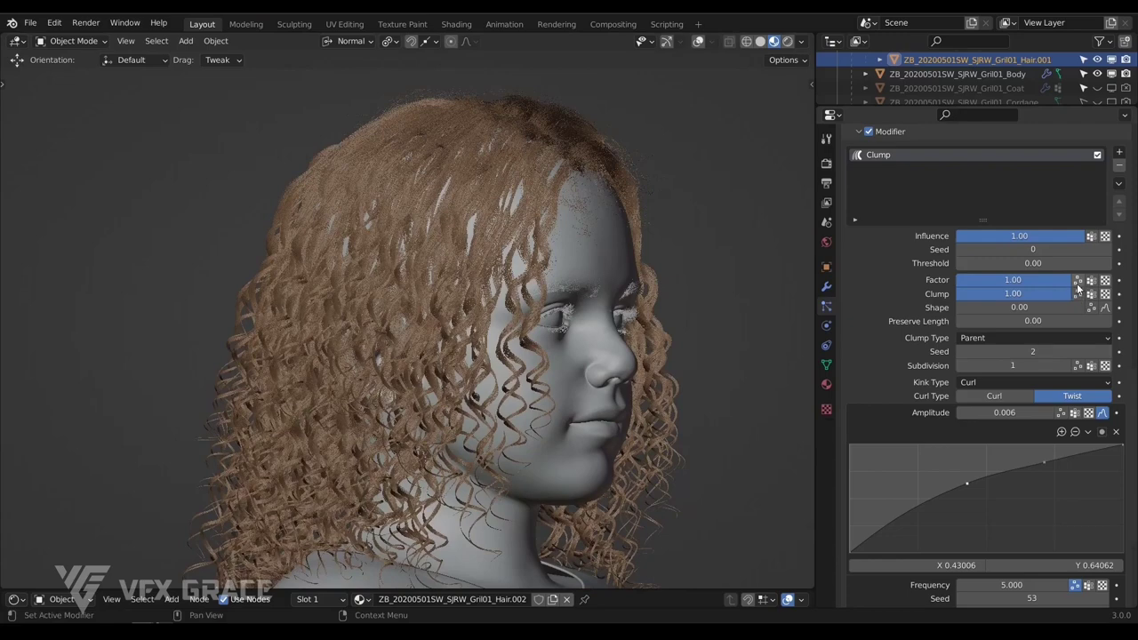
# Randomize the clump Factor with Seed 16 and a Random Range of 3.00, after trying a range of 5
pyautogui.click(1078, 282)
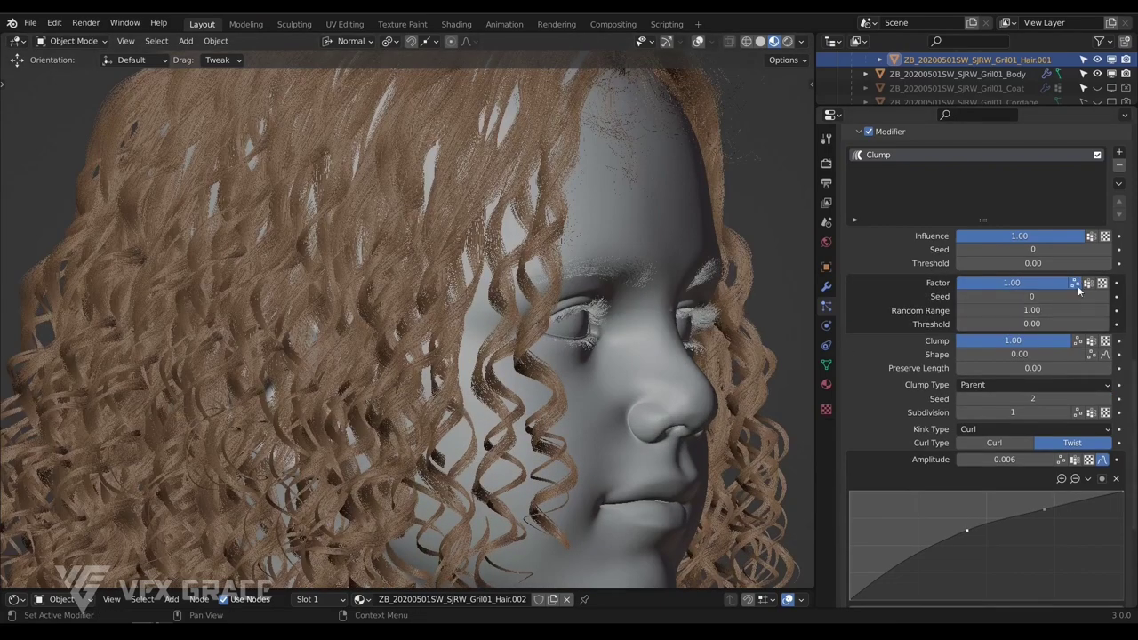
pyautogui.click(1067, 310)
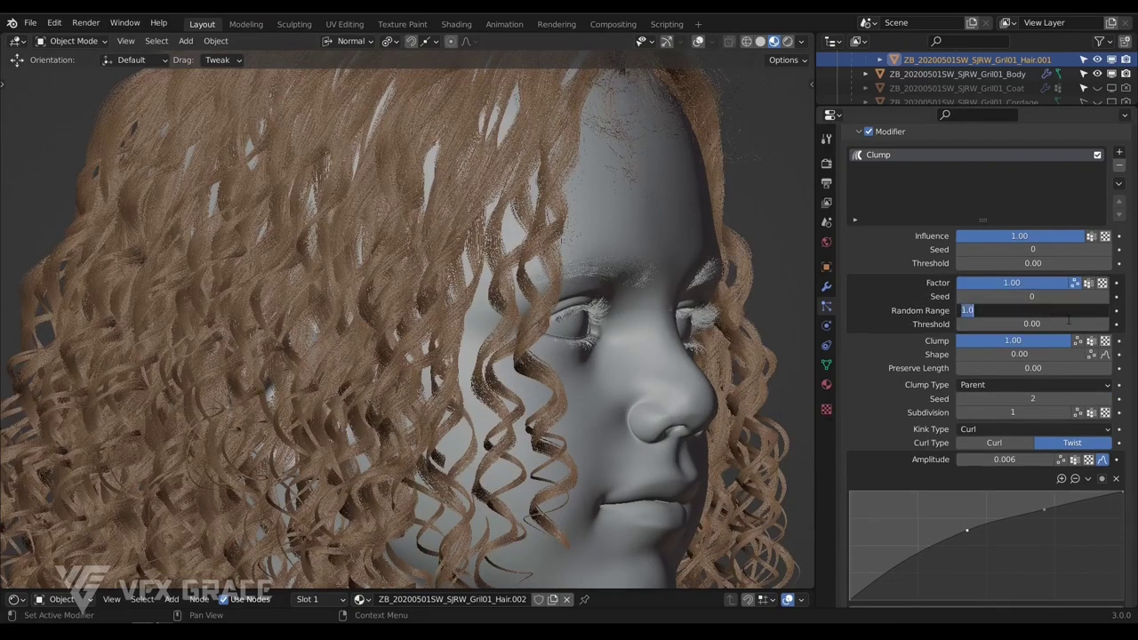
pyautogui.write('5')
pyautogui.press('Return')
pyautogui.moveTo(1067, 296); pyautogui.dragTo(1100, 296)
pyautogui.click(1076, 313)
pyautogui.write('3')
pyautogui.press('Return')
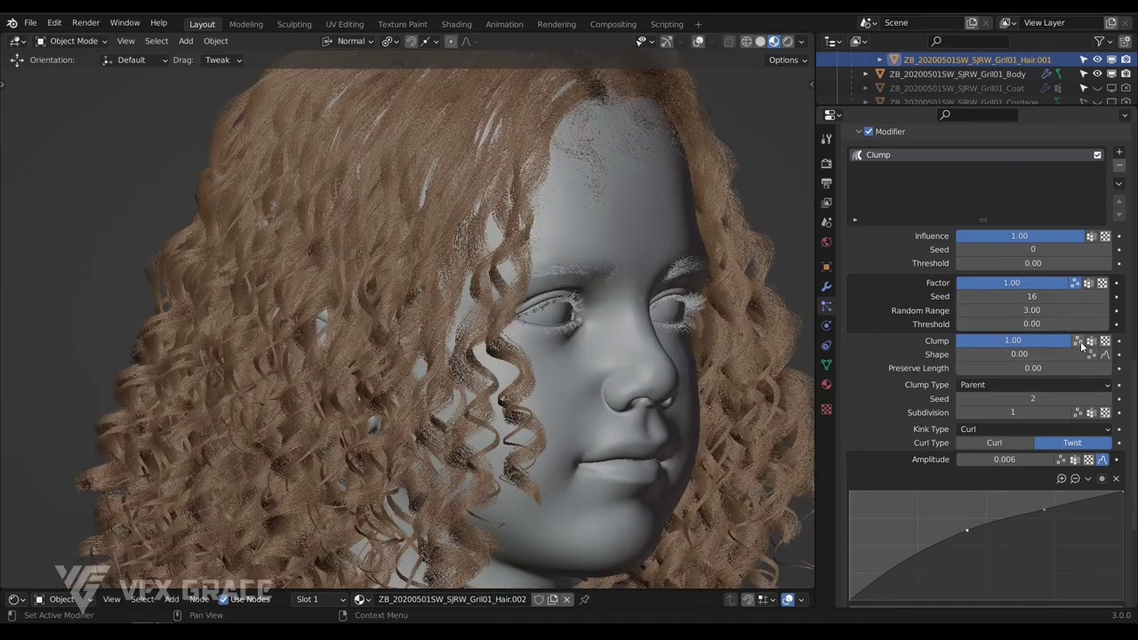
# Randomize the Clump value with Seed 54 and a Threshold of 0.46, and inspect the hair
pyautogui.click(1080, 343)
pyautogui.moveTo(1038, 386); pyautogui.dragTo(1083, 358)
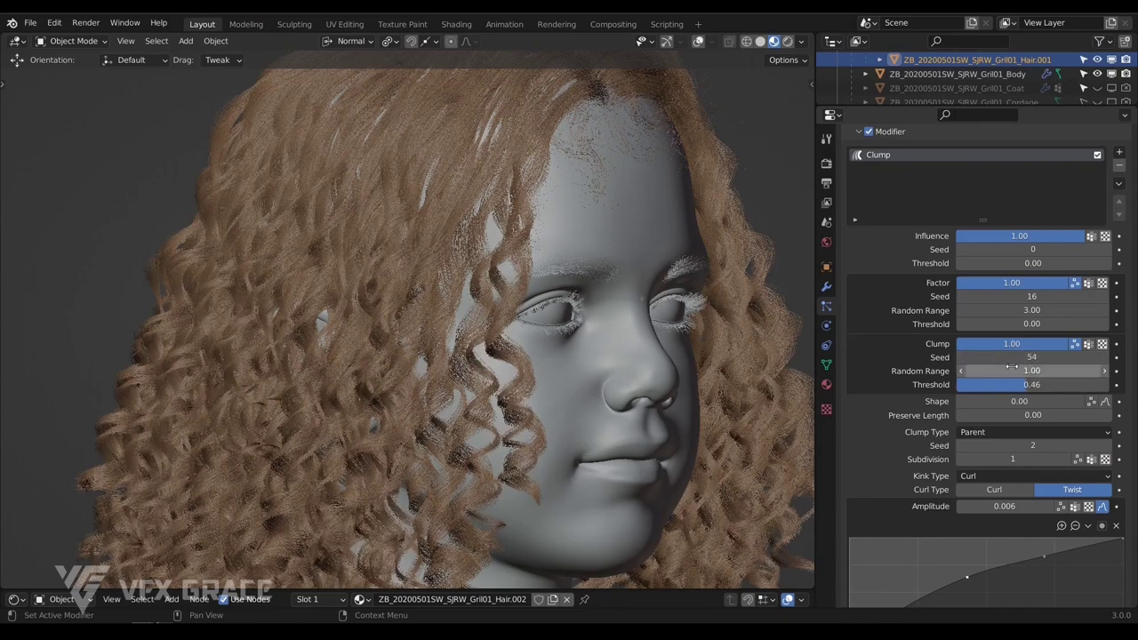
pyautogui.scroll(-2, 499, 235)
pyautogui.moveTo(521, 255); pyautogui.dragTo(418, 240, button='middle')
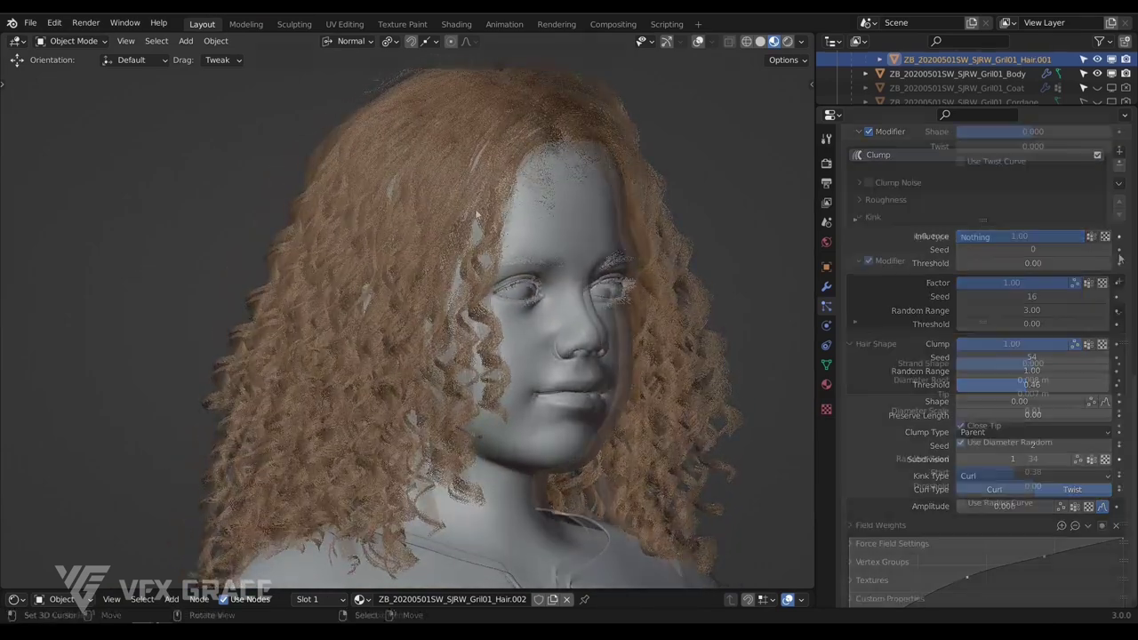
# Add a new Clump modifier to the empty stack and set its Kink Type to Wave
pyautogui.click(1119, 281)
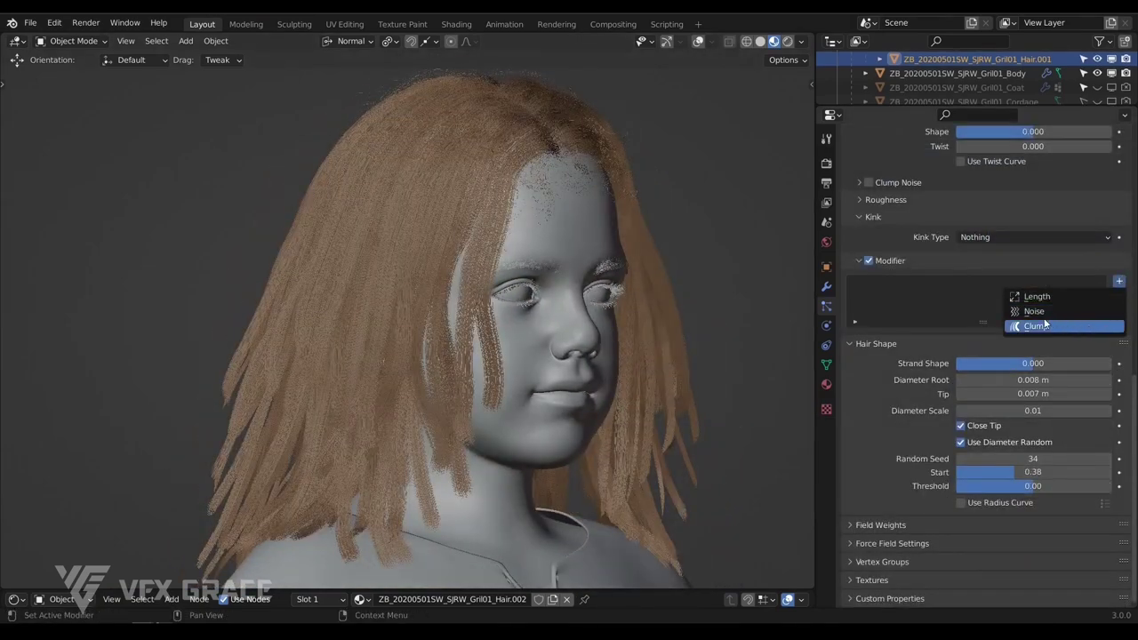
pyautogui.click(1037, 325)
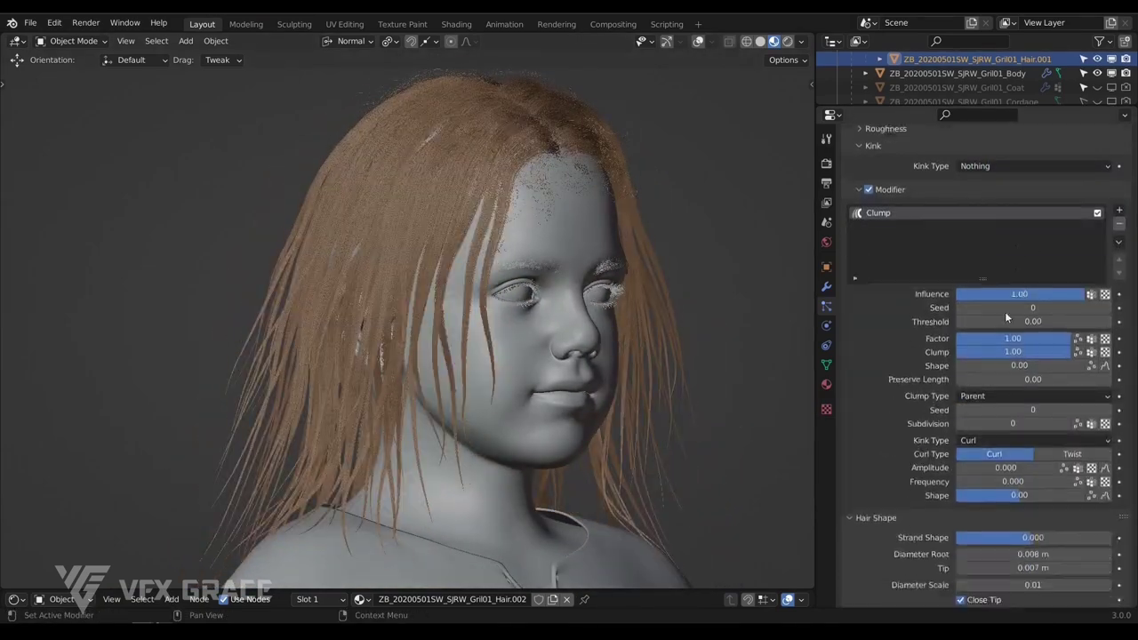
pyautogui.scroll(-5, 987, 307)
pyautogui.click(983, 299)
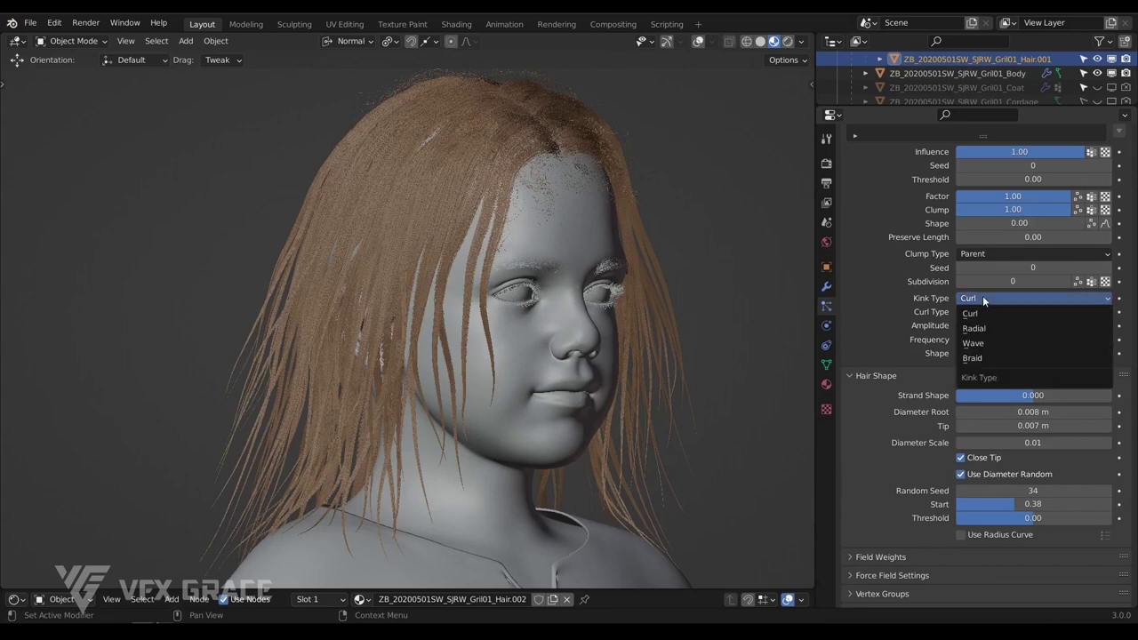
pyautogui.click(981, 344)
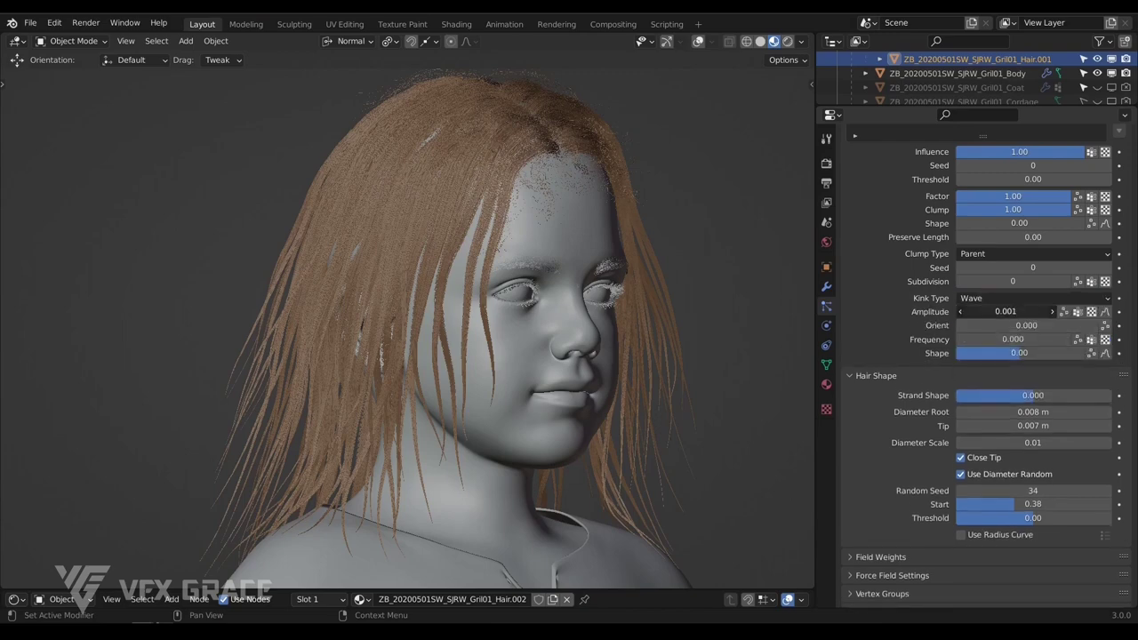
# Set the wave kink to Amplitude 0.008, Frequency 6 and Shape 0.72
pyautogui.moveTo(1006, 312); pyautogui.dragTo(1010, 311)
pyautogui.moveTo(1006, 339); pyautogui.dragTo(1065, 339)
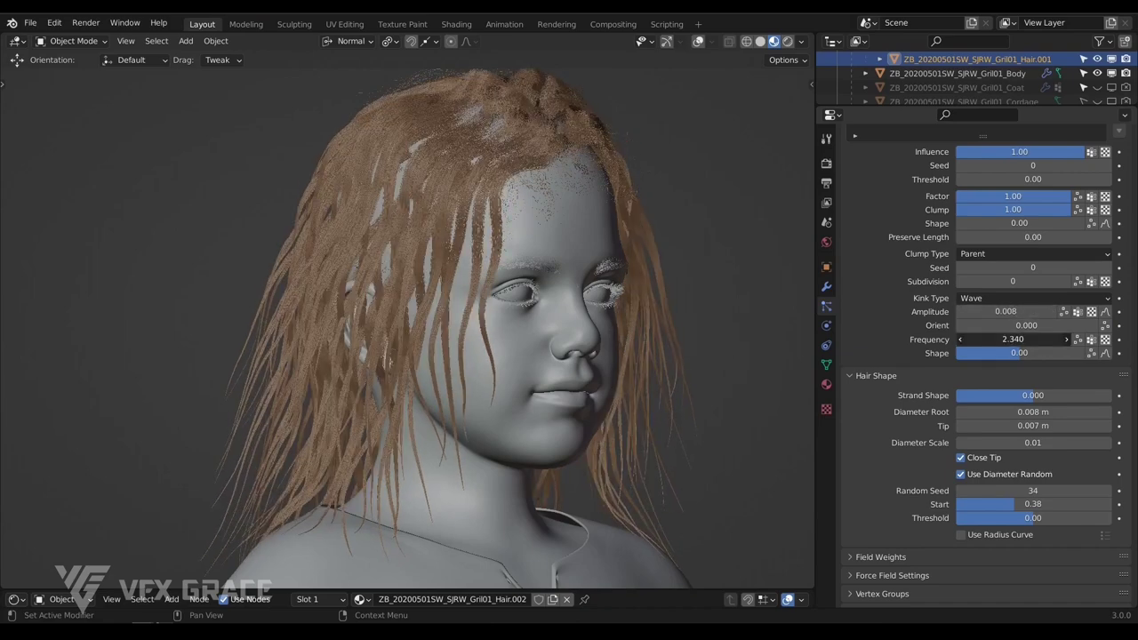
pyautogui.moveTo(1003, 356); pyautogui.dragTo(1067, 350)
pyautogui.click(1062, 341)
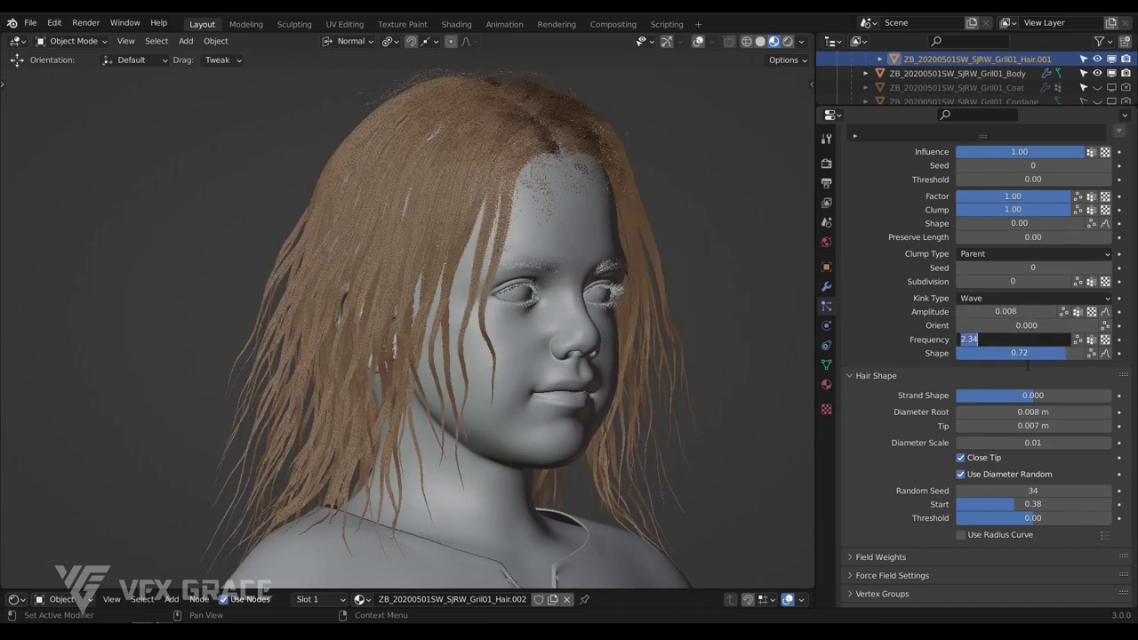
pyautogui.write('6')
pyautogui.press('Return')
# Set the wave's Orient to 0.688 and randomize it with a Random Range of 1.00, checking the hair from the side and front
pyautogui.moveTo(627, 353); pyautogui.dragTo(548, 281, button='middle')
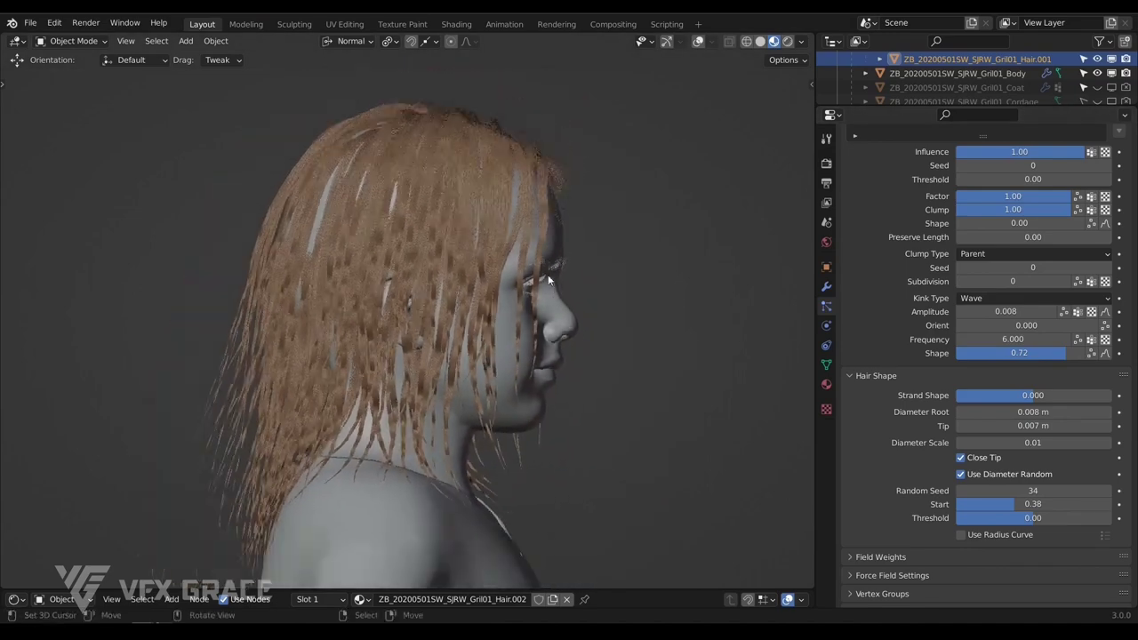
pyautogui.scroll(2, 433, 265)
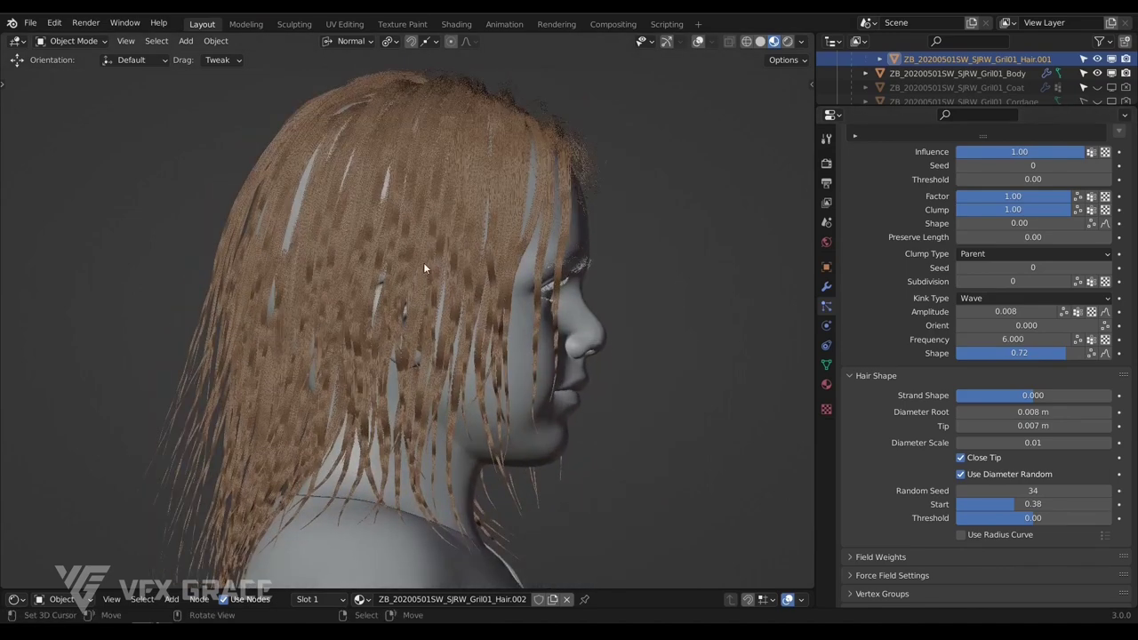
pyautogui.moveTo(443, 223); pyautogui.dragTo(418, 325, button='middle')
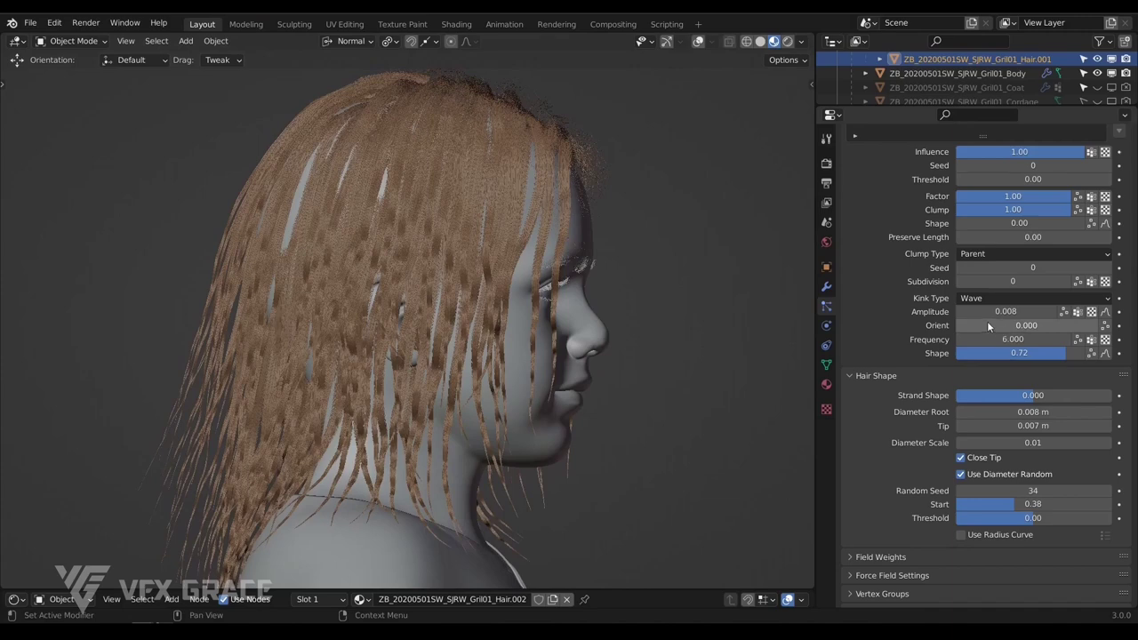
pyautogui.moveTo(960, 325); pyautogui.dragTo(1054, 326)
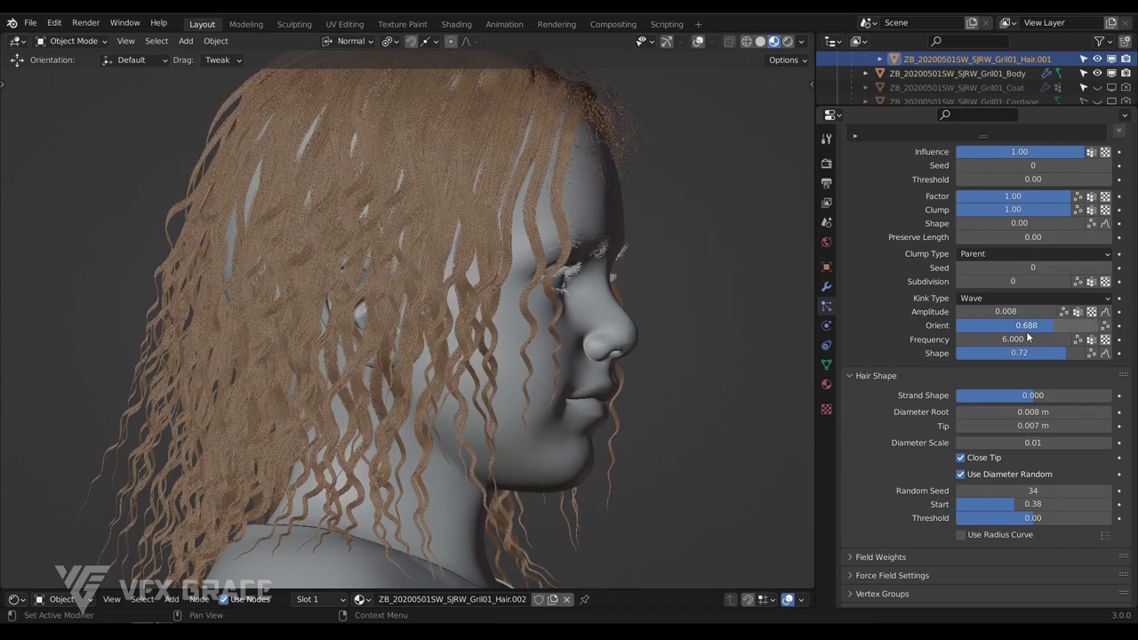
pyautogui.click(1105, 328)
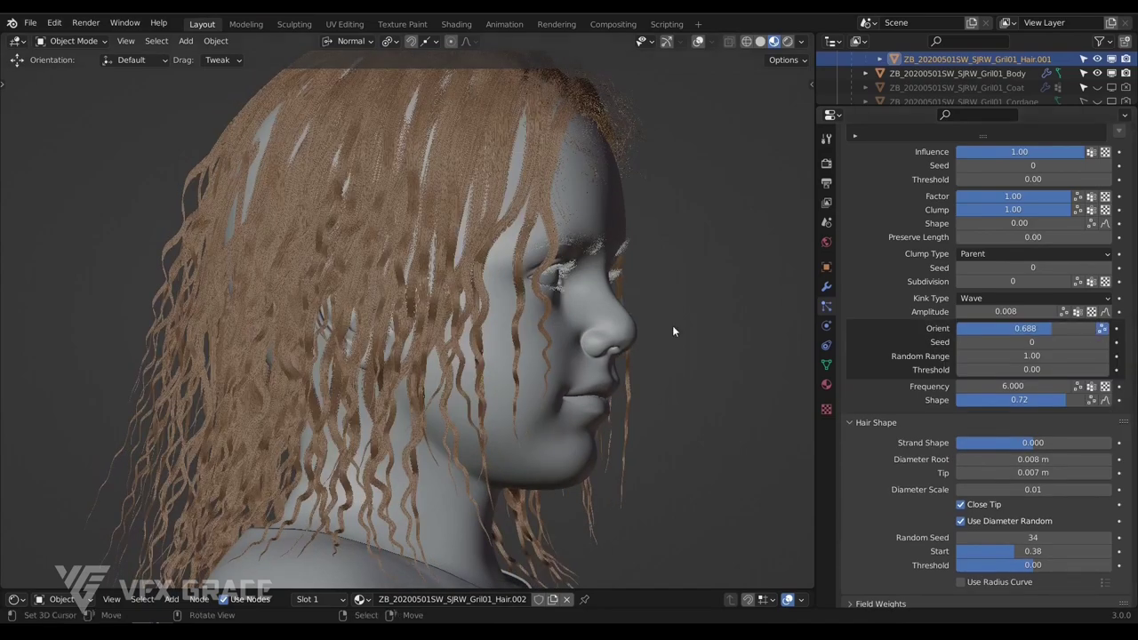
pyautogui.moveTo(525, 260); pyautogui.dragTo(332, 289, button='middle')
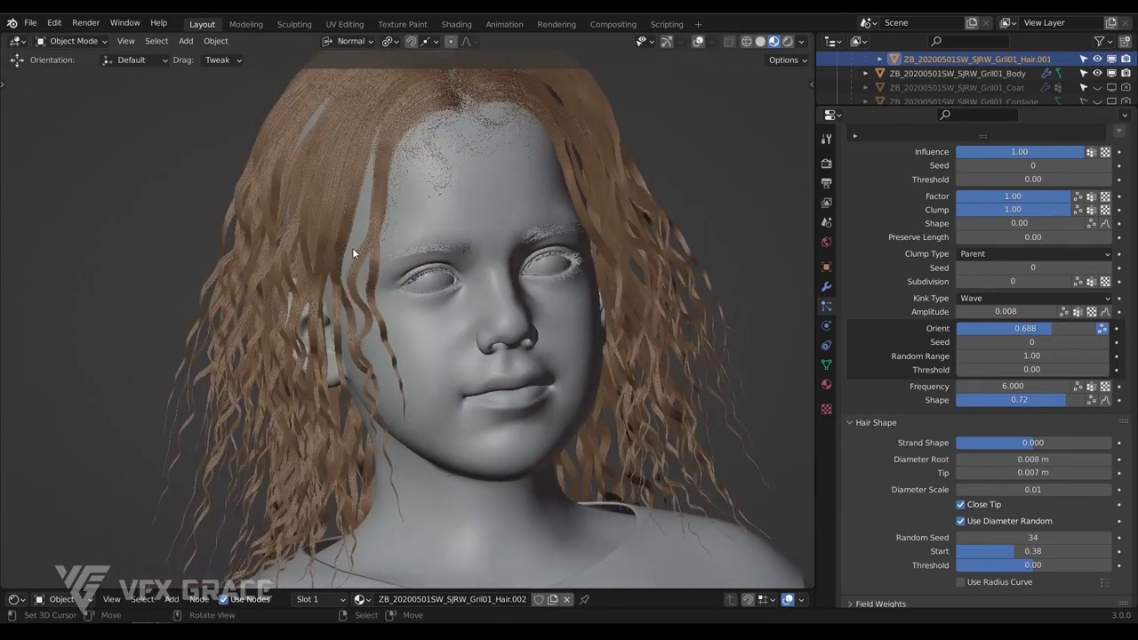
pyautogui.moveTo(245, 322); pyautogui.dragTo(574, 283, button='middle')
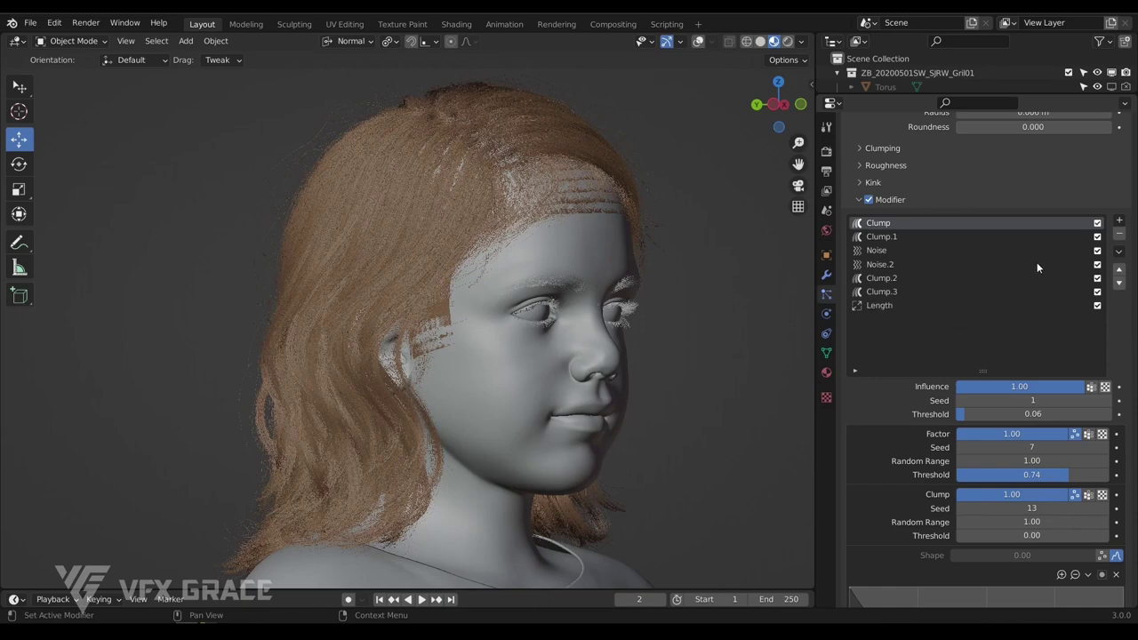
# Disable all modifiers below the first Clump in the finished hairstyle's stack, and compare the hair with that Clump off and on
pyautogui.moveTo(1099, 240); pyautogui.dragTo(1097, 309)
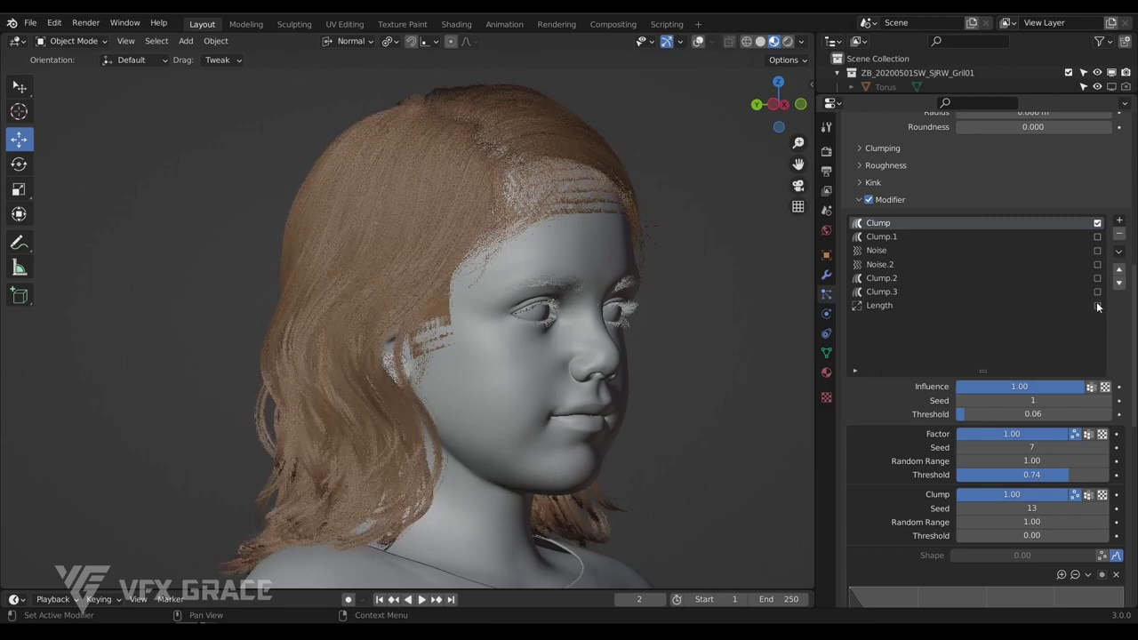
pyautogui.click(1095, 225)
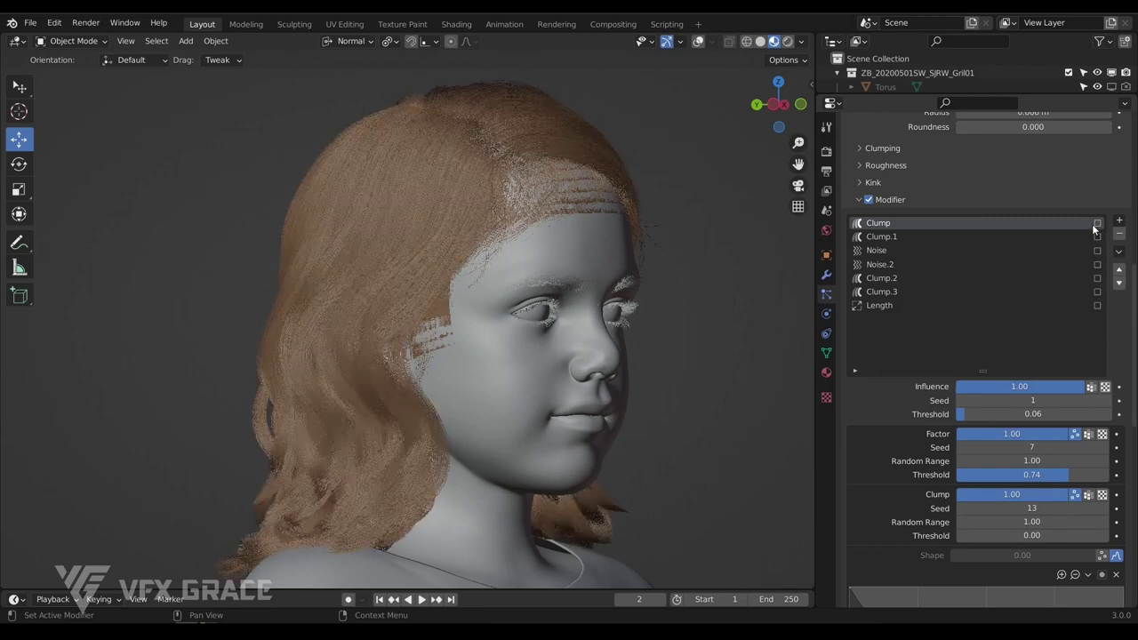
pyautogui.click(1097, 223)
pyautogui.moveTo(530, 243); pyautogui.dragTo(538, 241, button='middle')
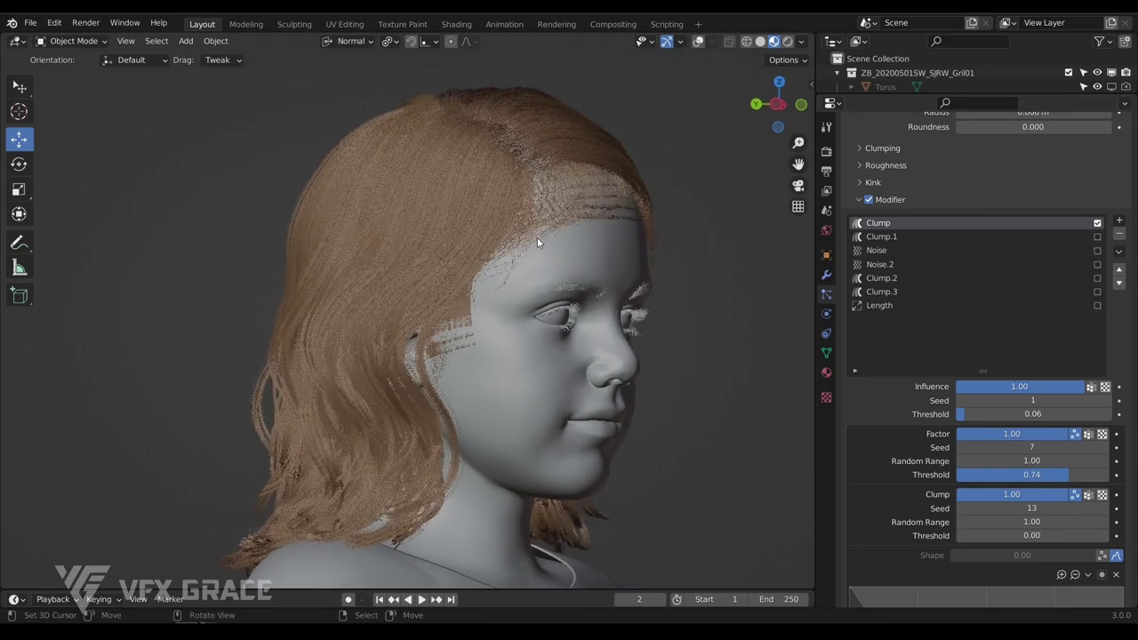
# Compare the first Clump with its Subdivision randomization off and on, and examine its settings and the hair from the side
pyautogui.scroll(-9, 1068, 267)
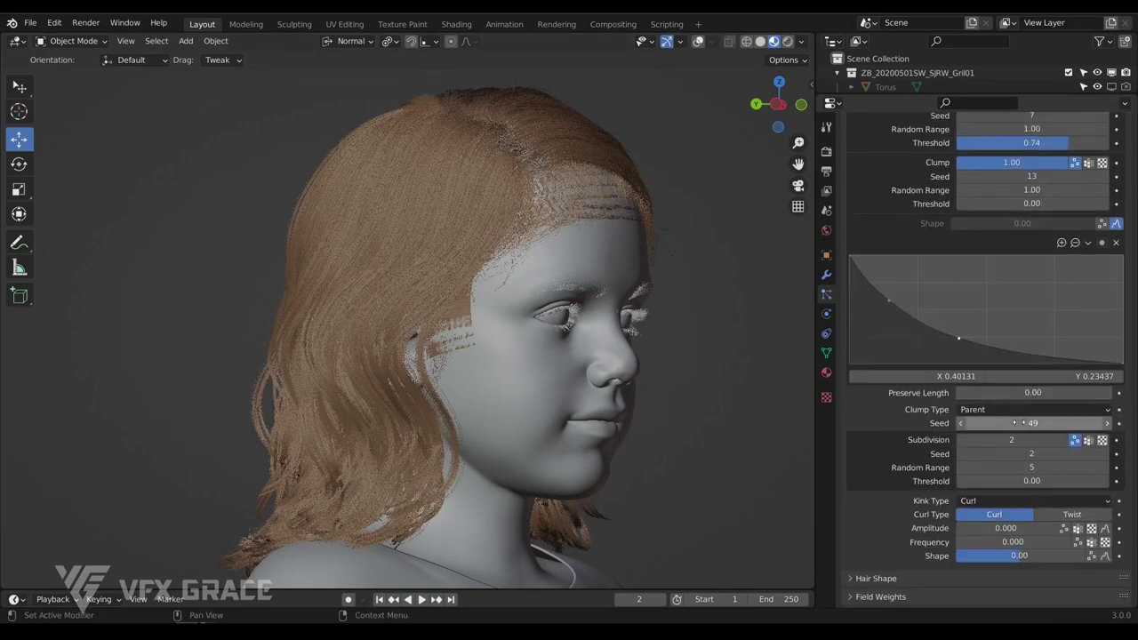
pyautogui.click(1078, 442)
pyautogui.click(1077, 442)
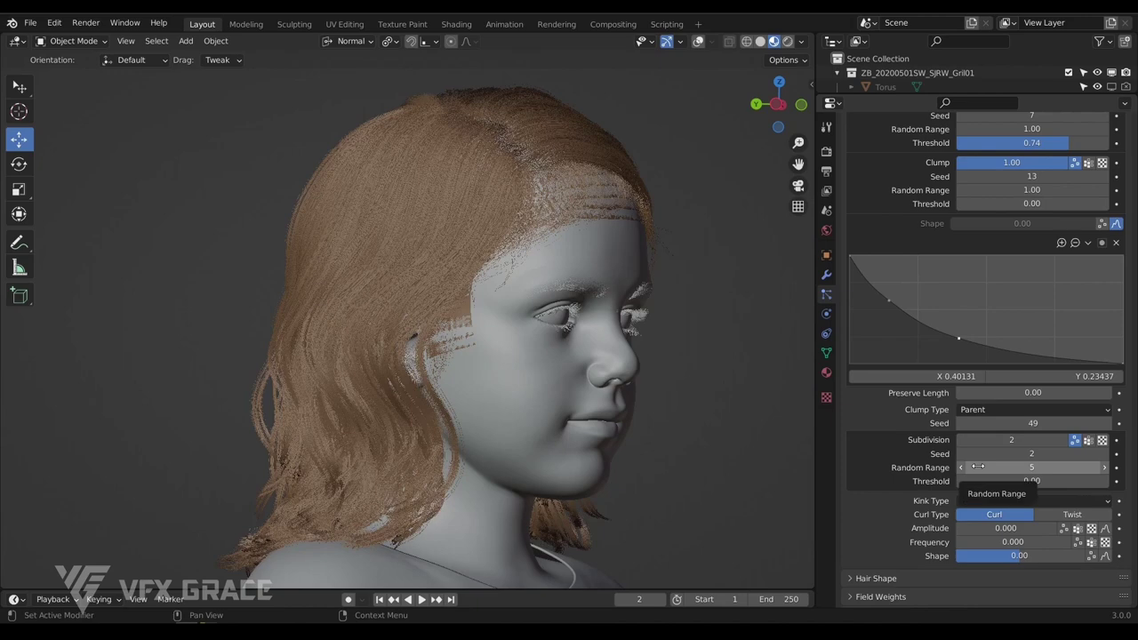
pyautogui.moveTo(406, 330); pyautogui.dragTo(503, 335, button='middle')
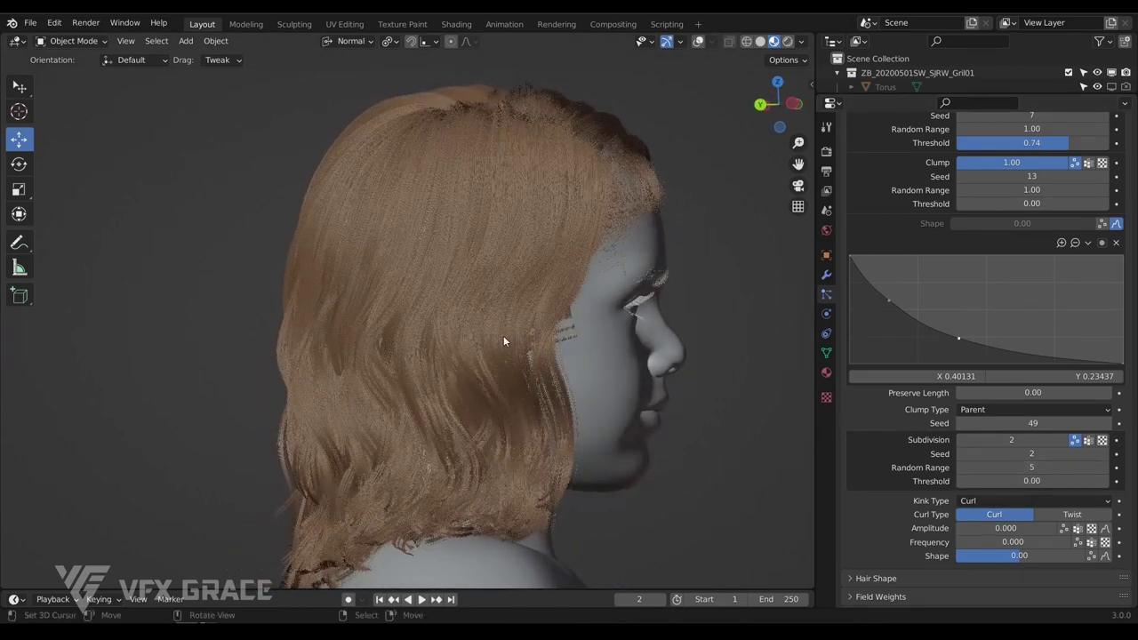
pyautogui.scroll(1, 985, 356)
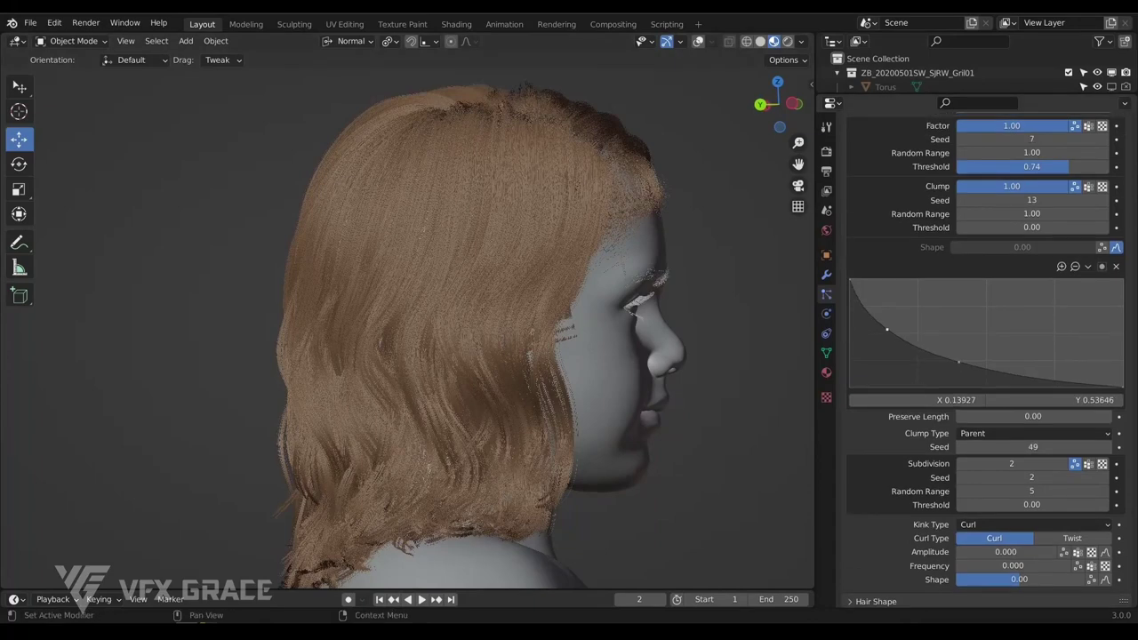
# Raise the upper point of the first Clump's shape curve to compare the hair, and restore its smooth downward falloff
pyautogui.moveTo(888, 329); pyautogui.dragTo(926, 294)
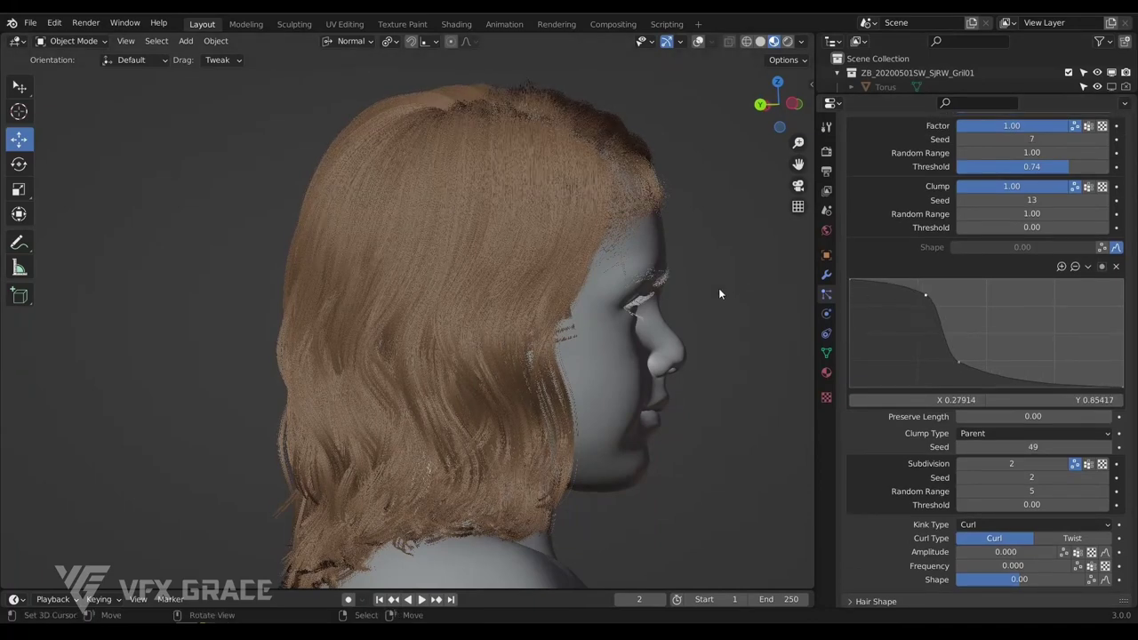
pyautogui.moveTo(720, 294); pyautogui.dragTo(522, 221, button='middle')
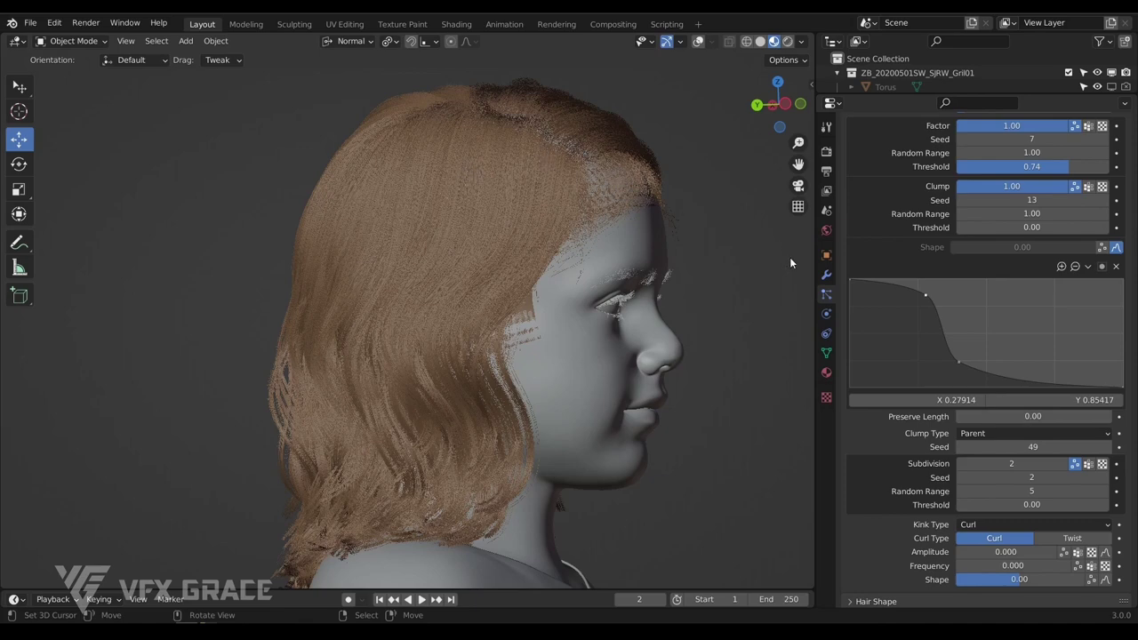
pyautogui.moveTo(930, 295); pyautogui.dragTo(895, 341)
pyautogui.moveTo(605, 356); pyautogui.dragTo(69, 302, button='middle')
pyautogui.scroll(4, 1017, 290)
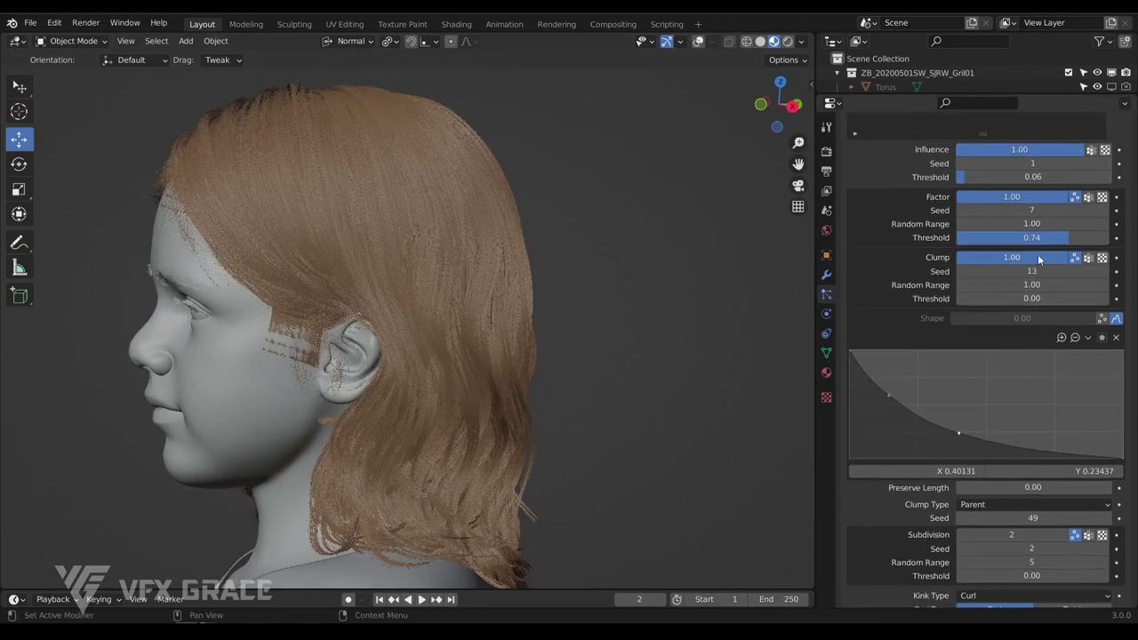
# Set the Threshold of the first Clump's randomized Clump value to 0.73, comparing the hair with that randomization off and on
pyautogui.click(1077, 258)
pyautogui.click(1077, 258)
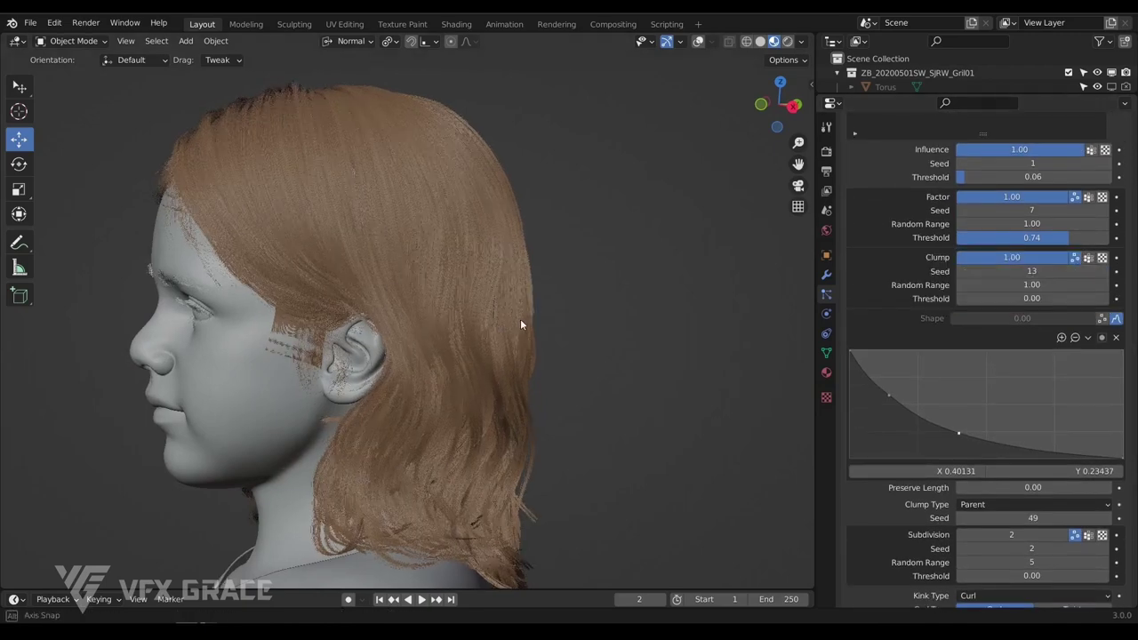
pyautogui.moveTo(520, 320); pyautogui.dragTo(694, 369, button='middle')
pyautogui.moveTo(978, 298); pyautogui.dragTo(1091, 298)
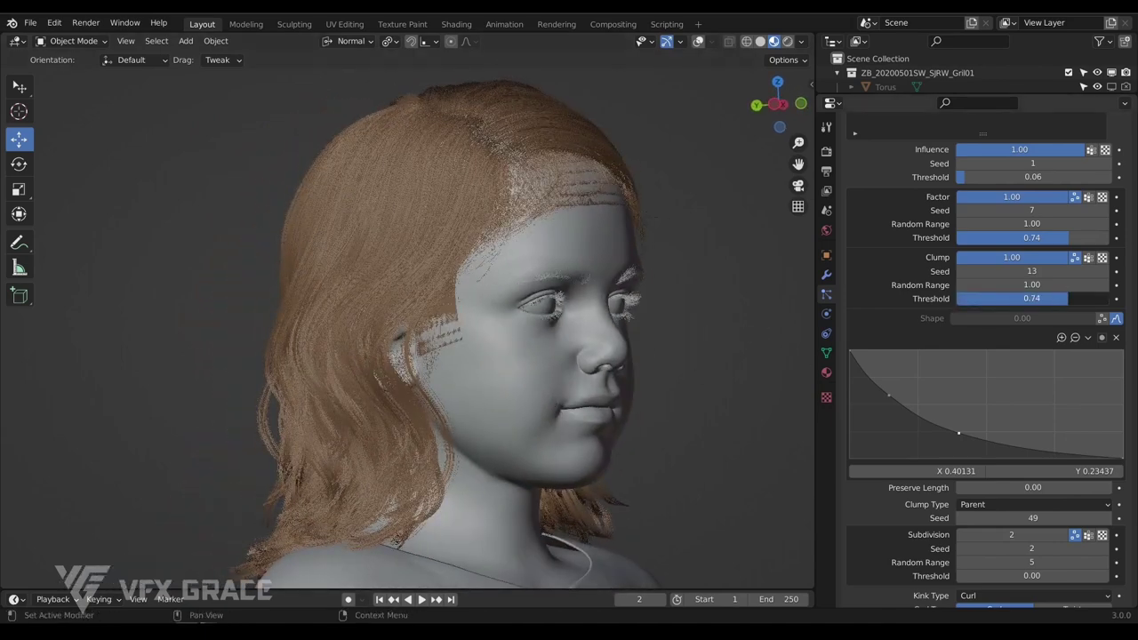
pyautogui.click(1082, 258)
pyautogui.click(1081, 258)
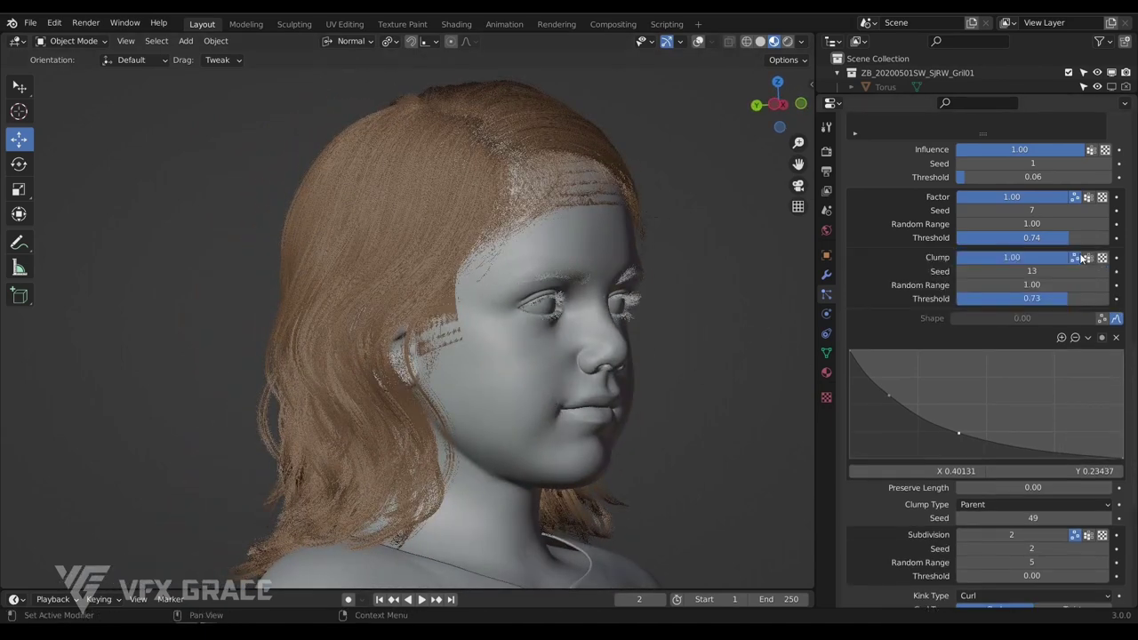
# Compare the first Clump with its Factor randomization off and on, and set its Influence Threshold to 0.07
pyautogui.click(1077, 201)
pyautogui.click(1077, 201)
pyautogui.scroll(2, 1061, 230)
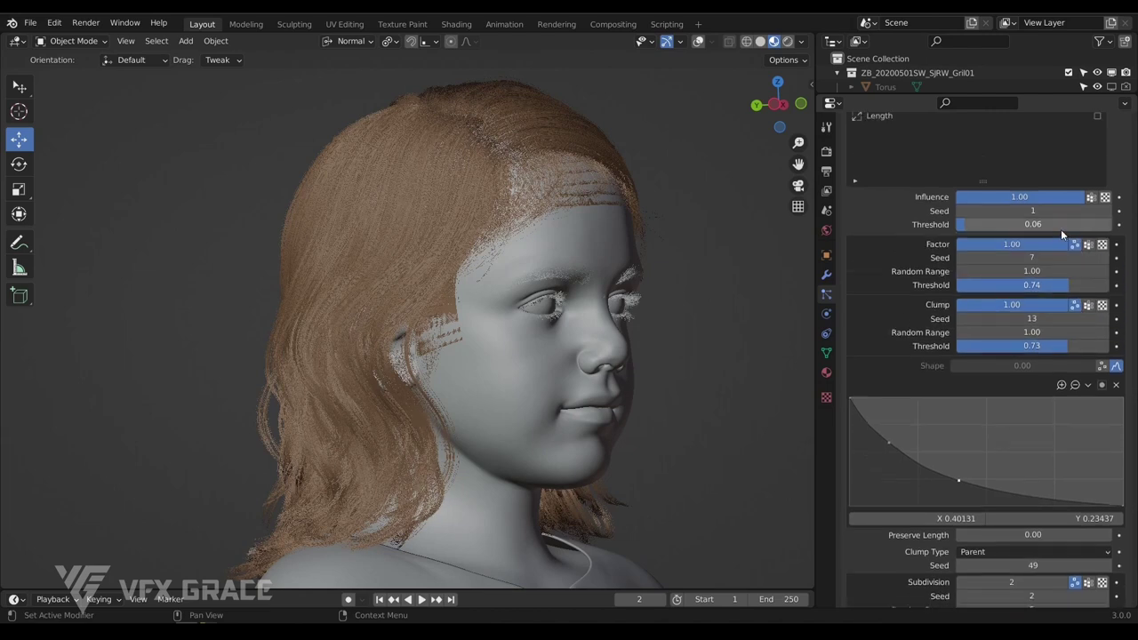
pyautogui.moveTo(971, 272); pyautogui.dragTo(966, 271)
pyautogui.scroll(4, 978, 267)
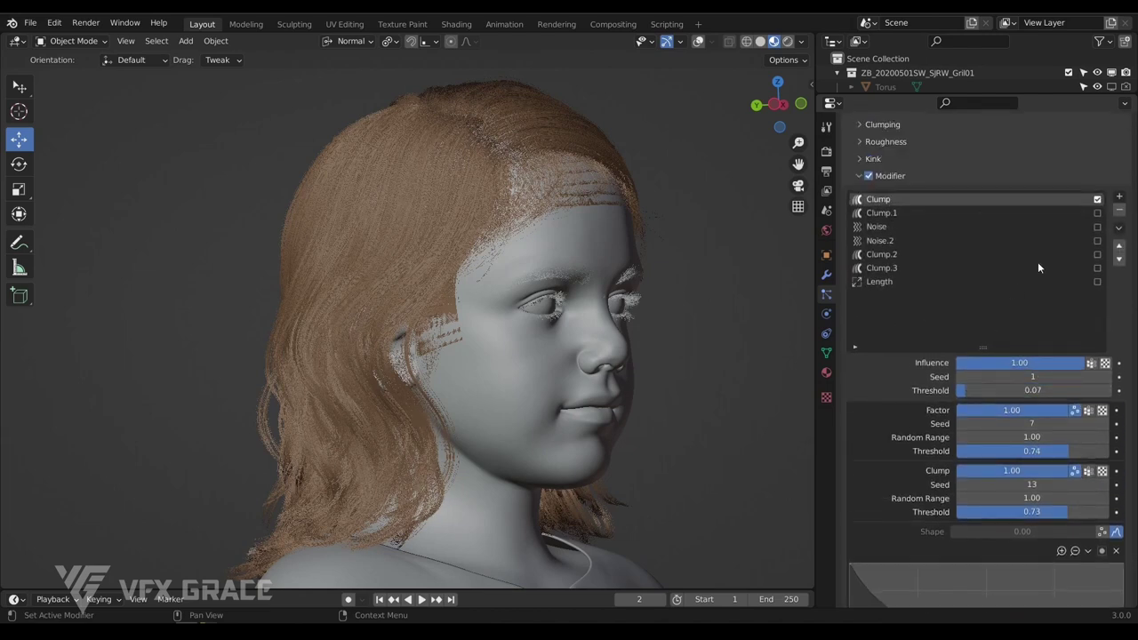
# Enable the Clump.1 modifier and inspect the hair from the front at close range
pyautogui.click(1097, 215)
pyautogui.moveTo(427, 444); pyautogui.dragTo(264, 239, button='middle')
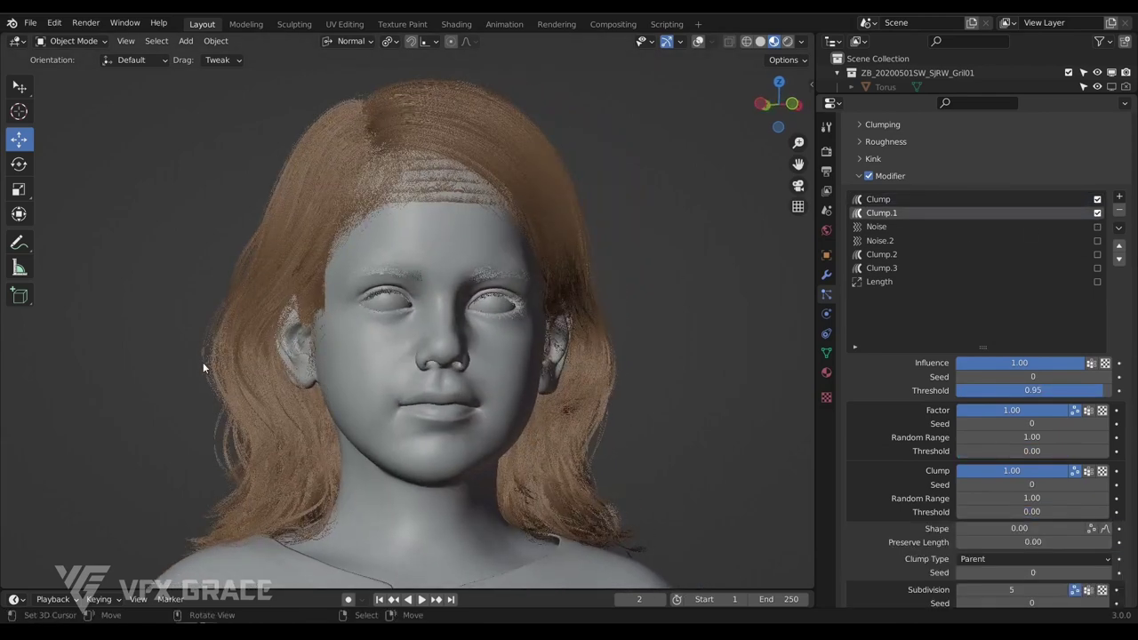
pyautogui.keyDown('ctrl'); pyautogui.moveTo(256, 435); pyautogui.dragTo(186, 343, button='middle'); pyautogui.keyUp('ctrl')
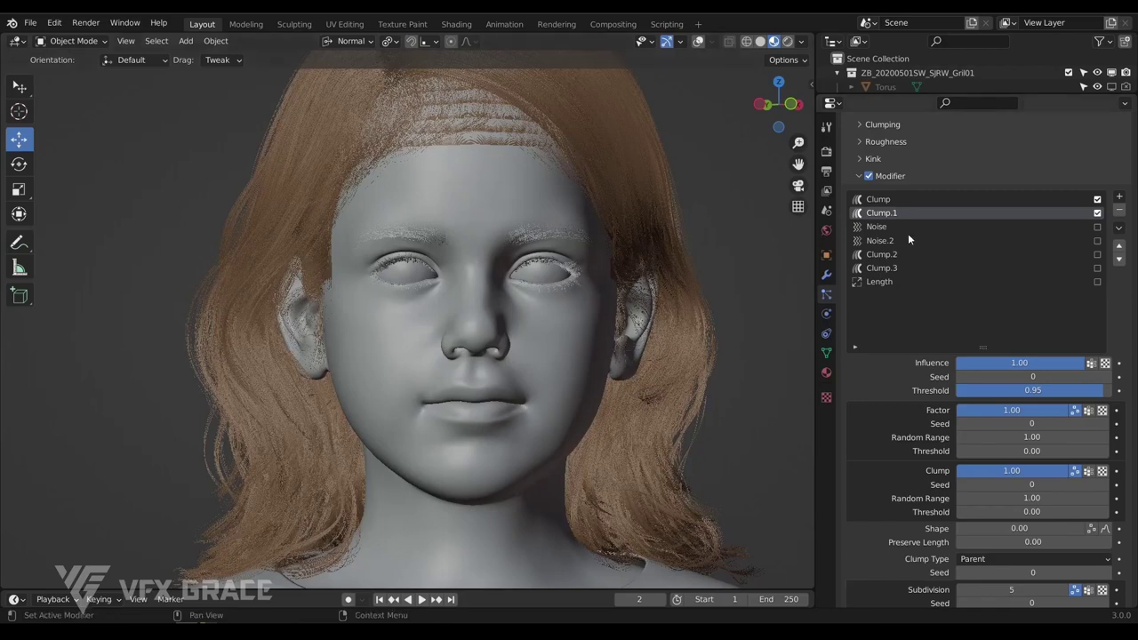
# Raise the middle point of Clump.1's Amplitude curve to about X 0.52, Y 0.96
pyautogui.scroll(-8, 1029, 290)
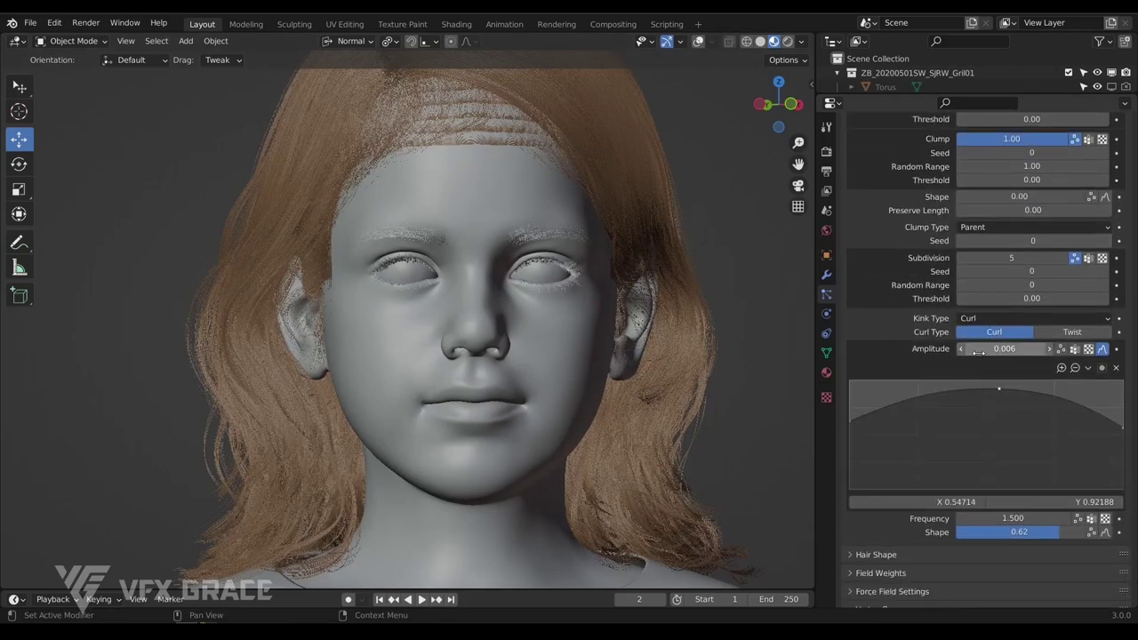
pyautogui.moveTo(1000, 391); pyautogui.dragTo(994, 383)
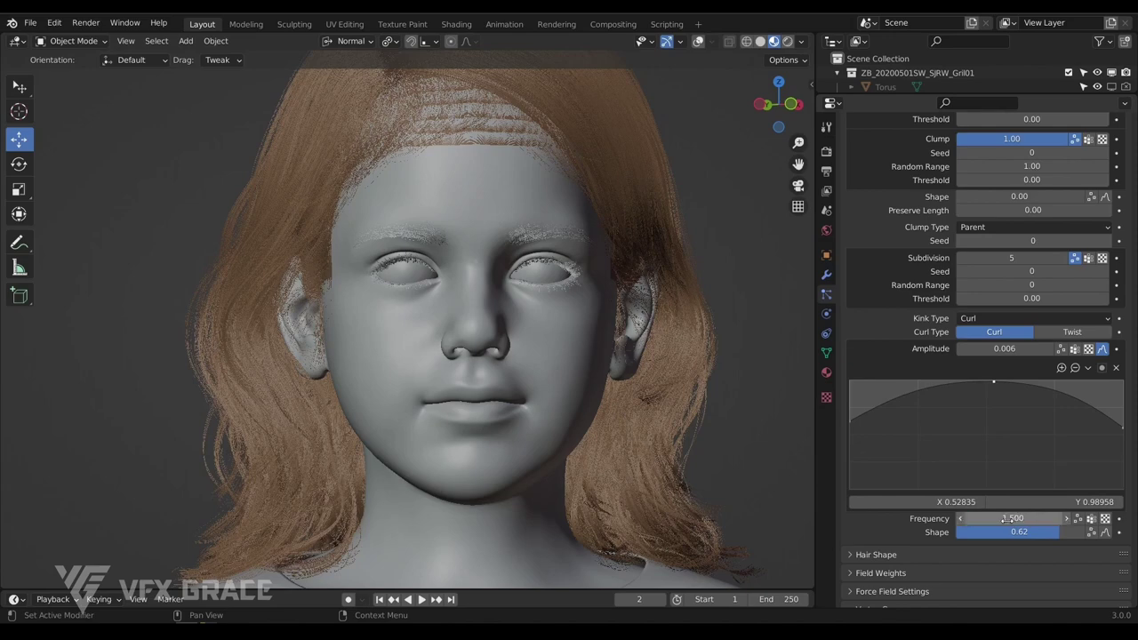
pyautogui.hotkey('ctrl', 'z')
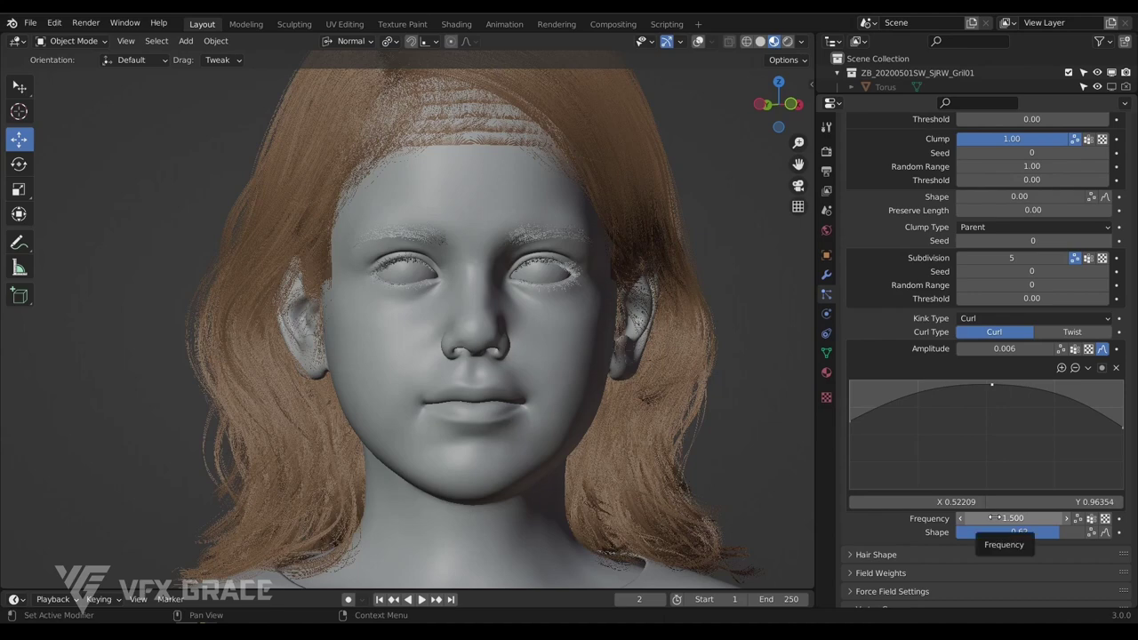
pyautogui.moveTo(560, 462); pyautogui.dragTo(428, 99, button='middle')
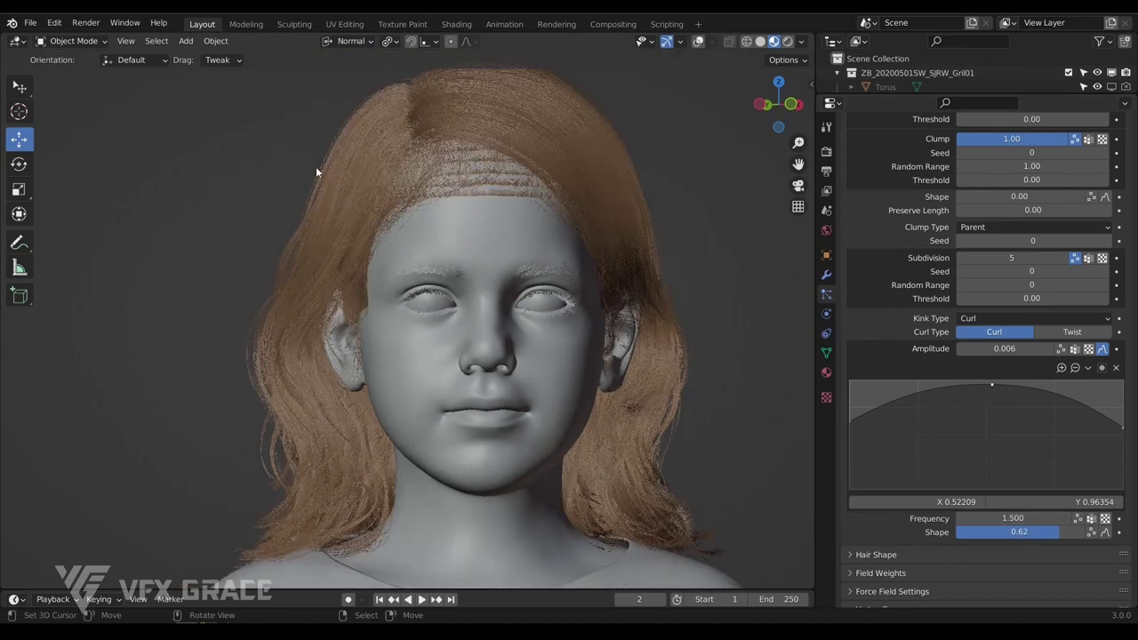
# Compare the hair close up with Clump.1's Clump randomization off and on
pyautogui.scroll(5, 1074, 310)
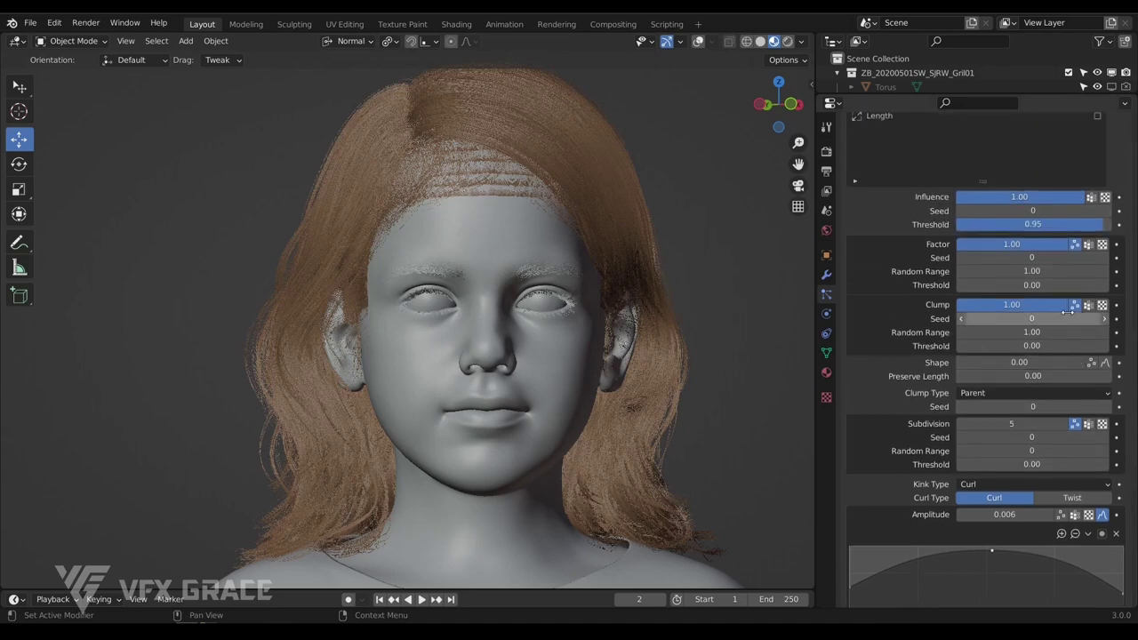
pyautogui.click(1076, 305)
pyautogui.click(1077, 305)
pyautogui.scroll(2, 268, 468)
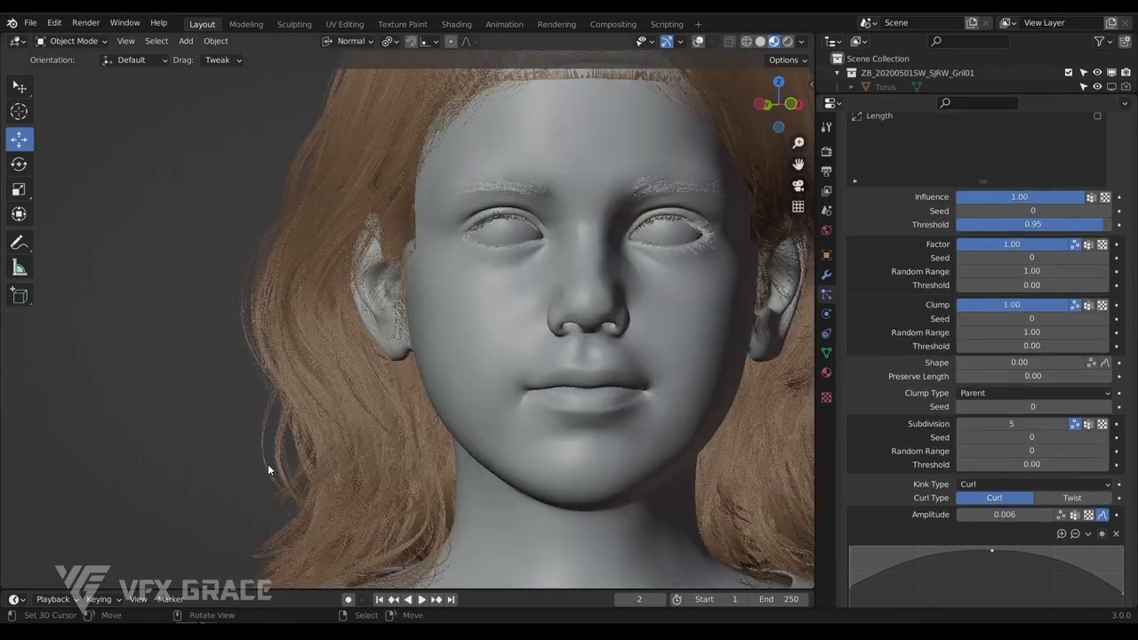
pyautogui.click(1077, 305)
pyautogui.click(1077, 305)
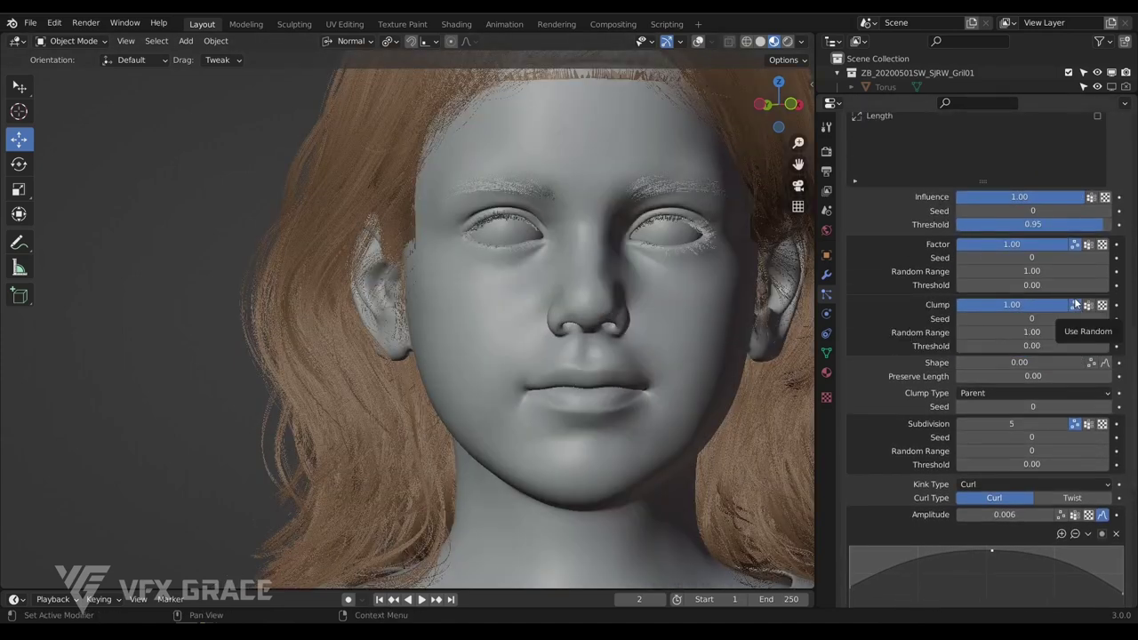
# Compare the hair with Clump.1's Factor randomization off and on, also toggling the Clump randomization while Factor's is off
pyautogui.click(1075, 243)
pyautogui.click(1074, 243)
pyautogui.click(1075, 244)
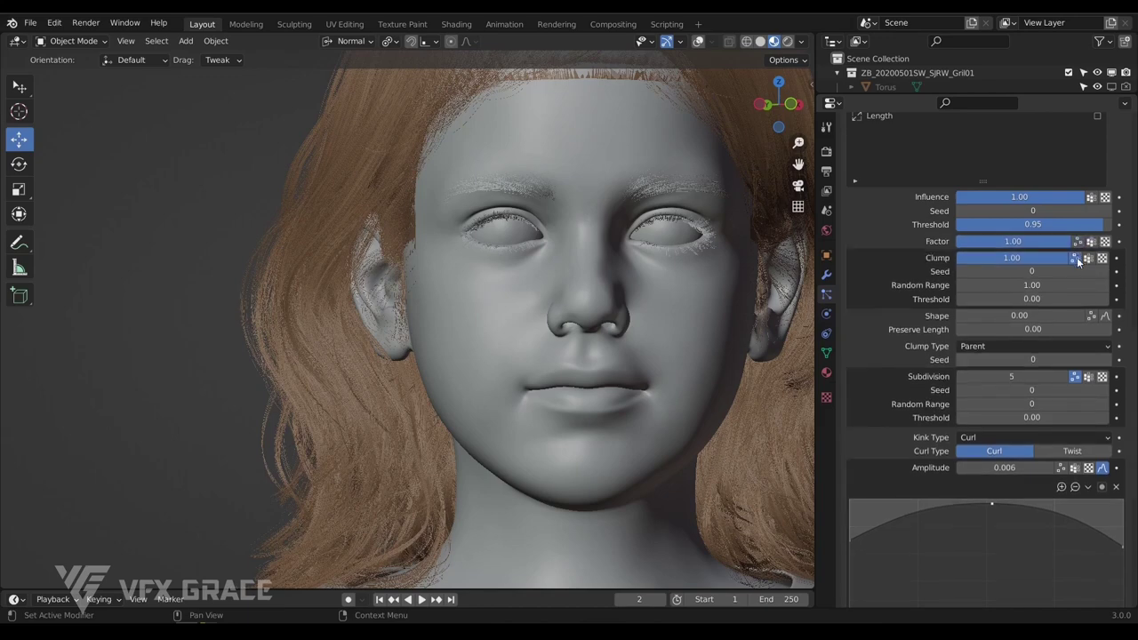
pyautogui.click(1077, 258)
pyautogui.click(1078, 258)
pyautogui.click(1081, 245)
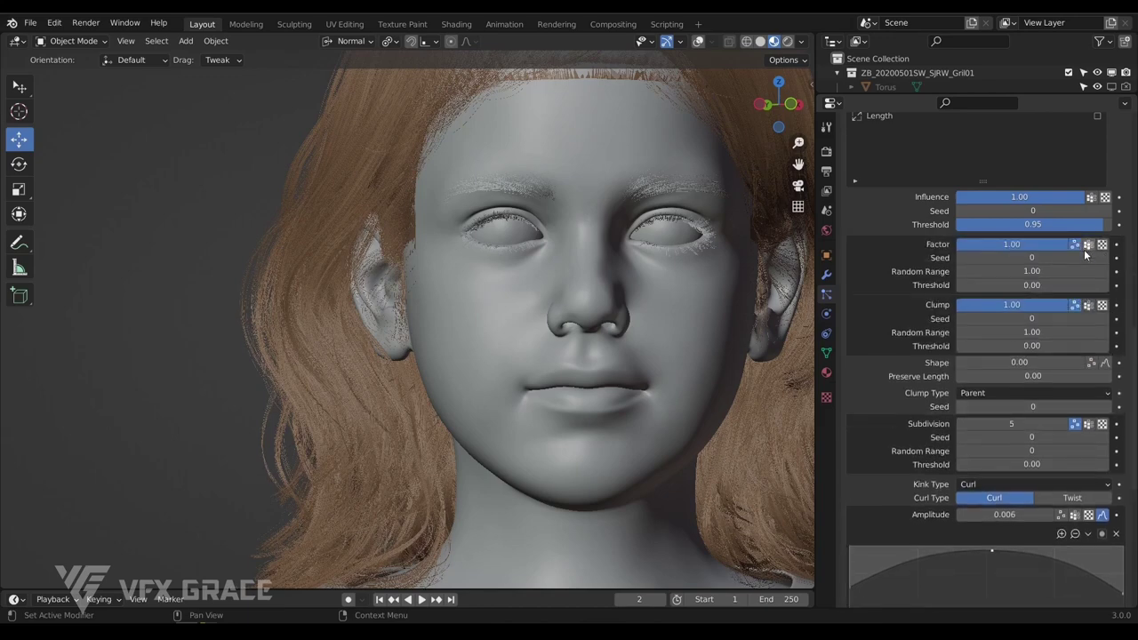
# Compare the hair with Clump.1's Influence Threshold at 0.00 and 1.00, and set it to 0.92
pyautogui.scroll(2, 1085, 255)
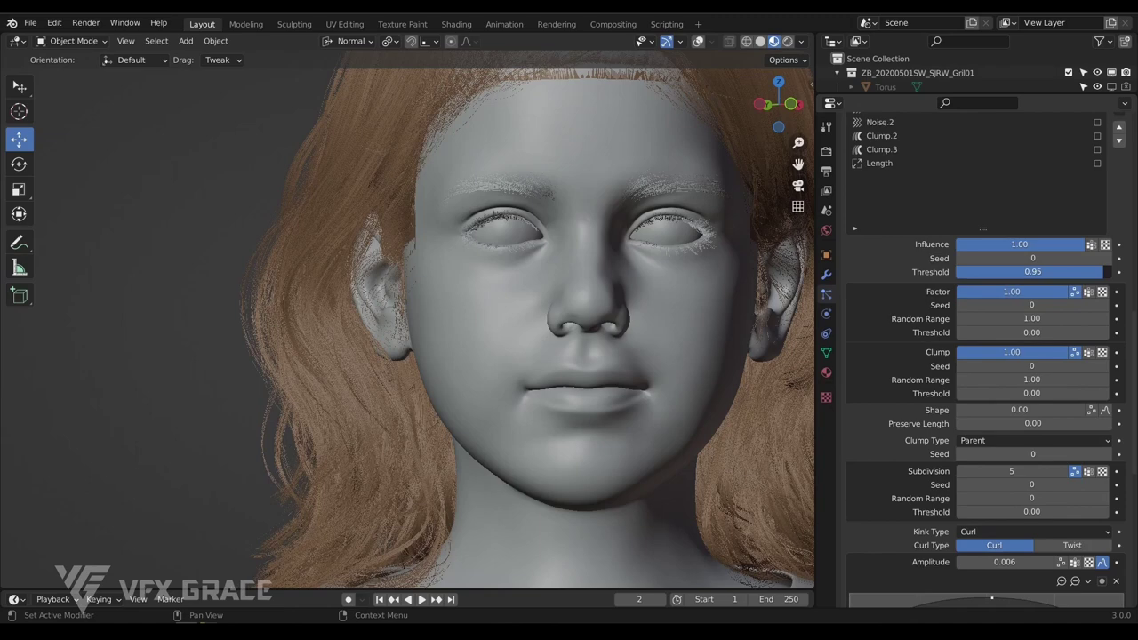
pyautogui.moveTo(1103, 272); pyautogui.dragTo(959, 272)
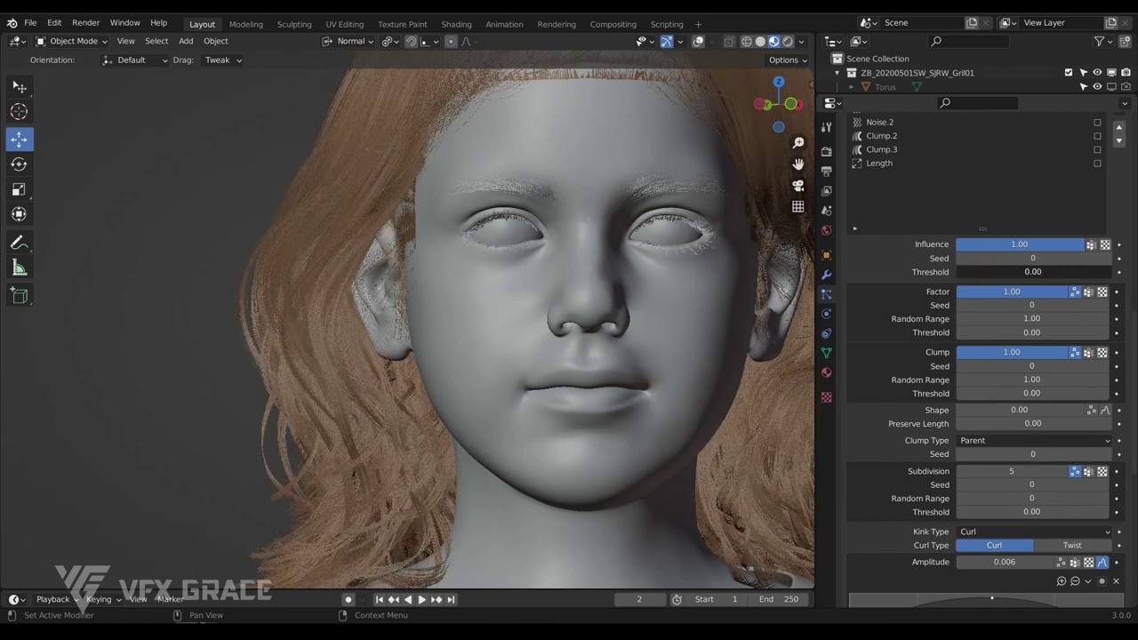
pyautogui.scroll(-1, 267, 335)
pyautogui.scroll(1, 1043, 185)
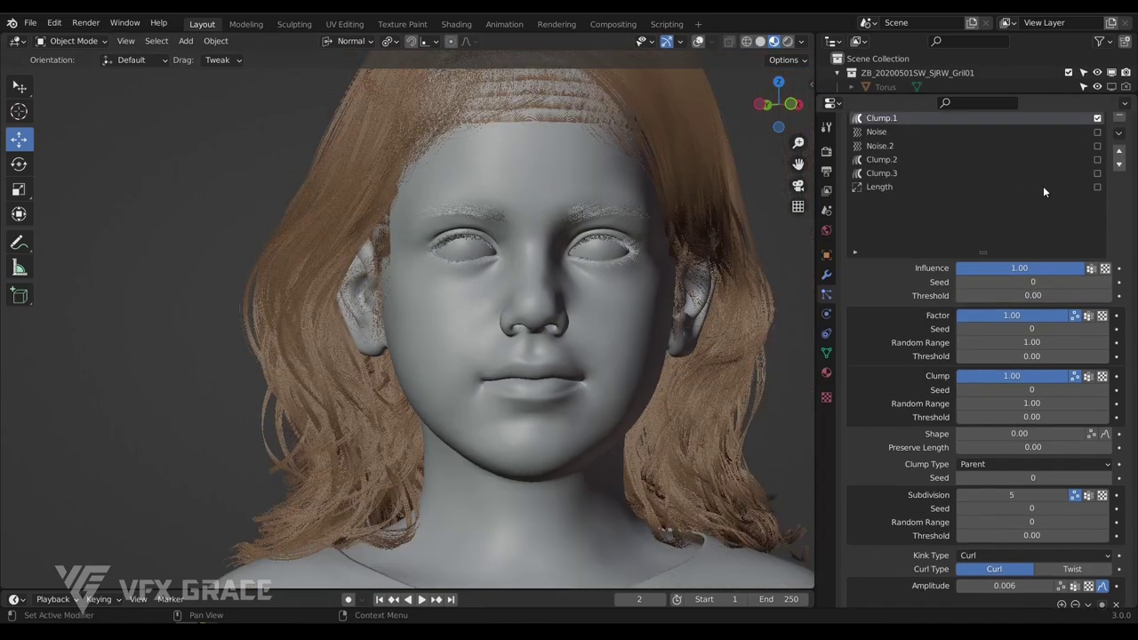
pyautogui.scroll(2, 1058, 181)
pyautogui.click(1098, 166)
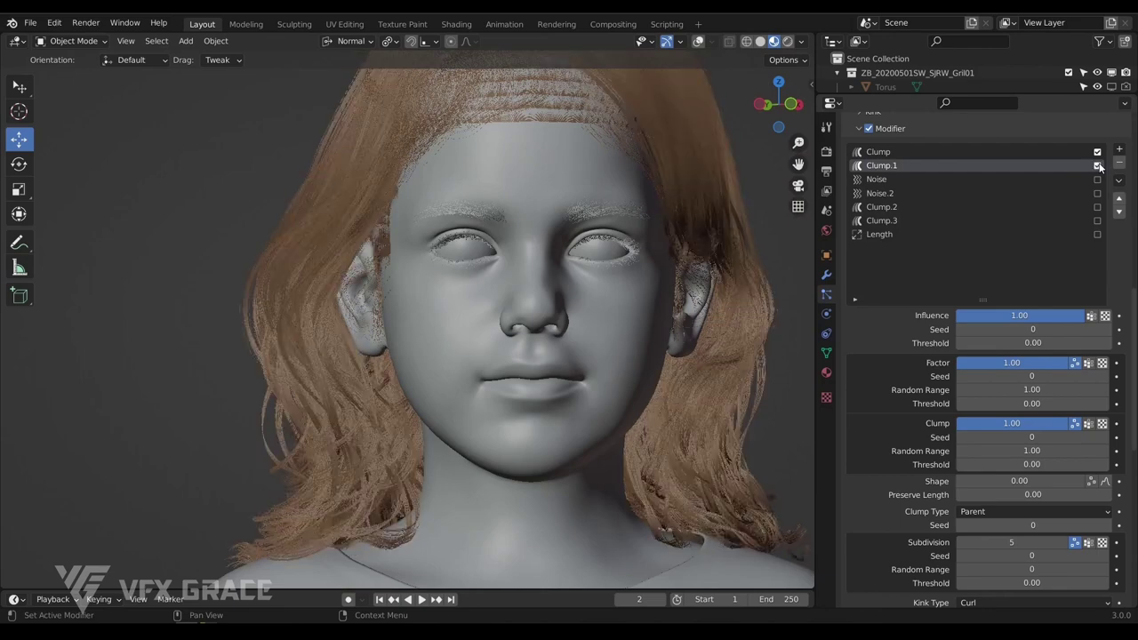
pyautogui.moveTo(1010, 342); pyautogui.dragTo(1112, 343)
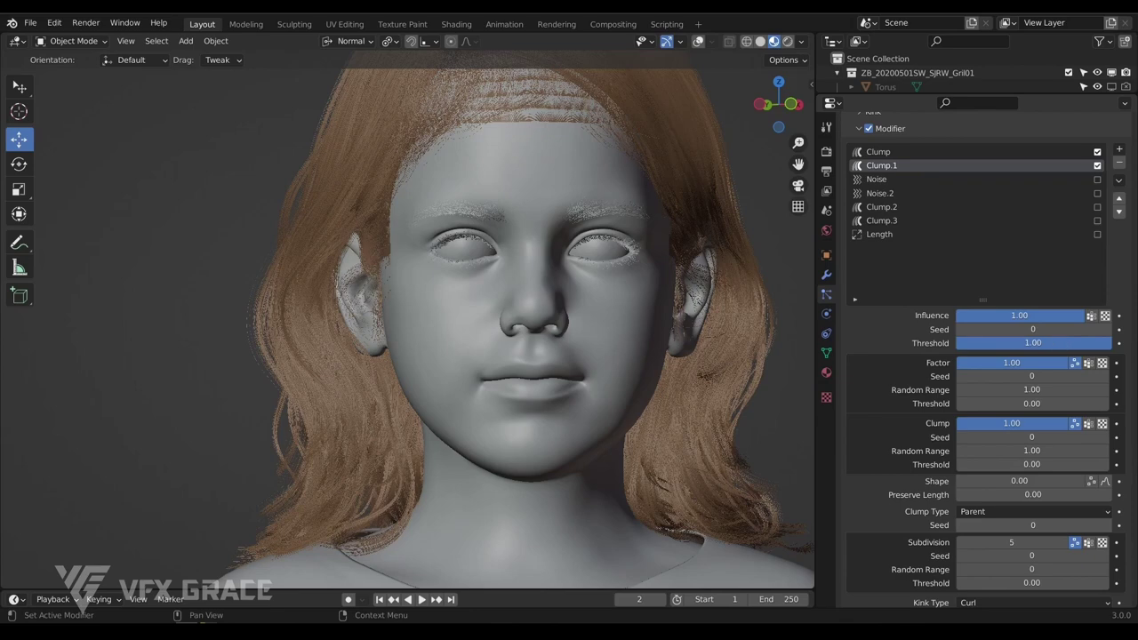
pyautogui.moveTo(1110, 343)
pyautogui.mouseDown()
pyautogui.moveTo(1077, 343)
pyautogui.moveTo(1095, 343)
pyautogui.mouseUp()
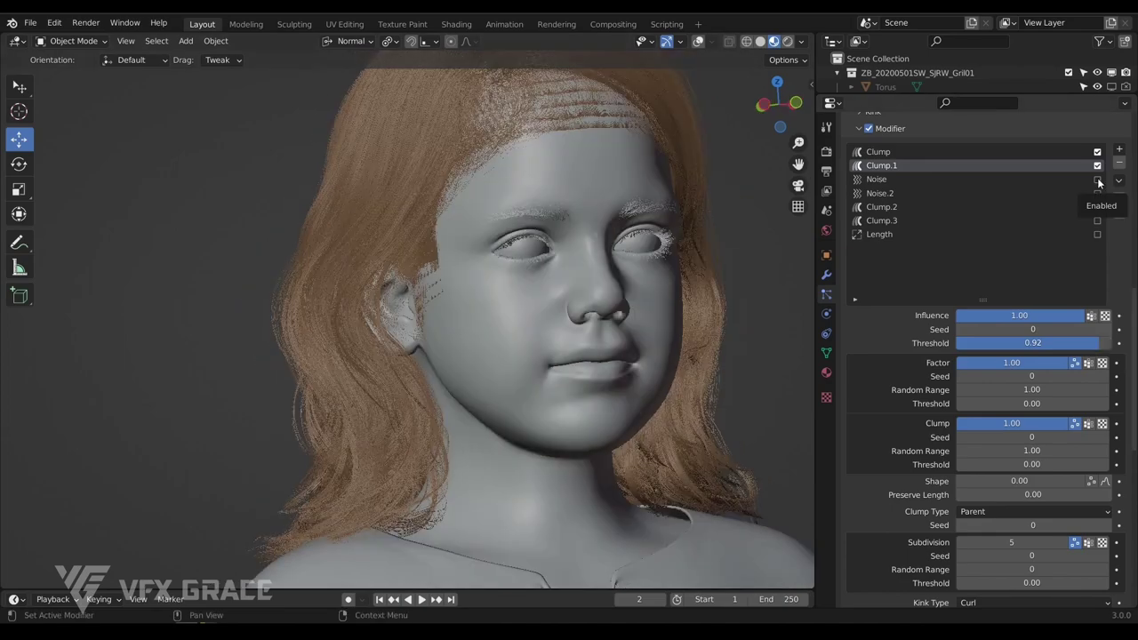
# Enable the Noise modifier and examine the hair and the Noise settings
pyautogui.click(1098, 180)
pyautogui.moveTo(756, 253); pyautogui.dragTo(480, 294, button='middle')
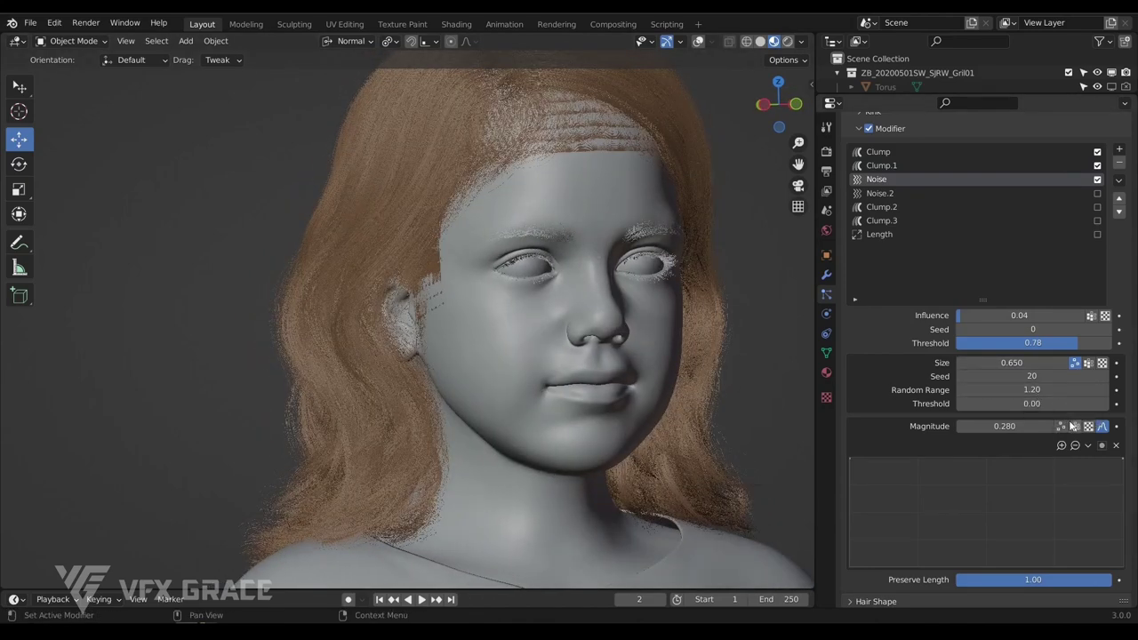
pyautogui.scroll(-2, 1067, 425)
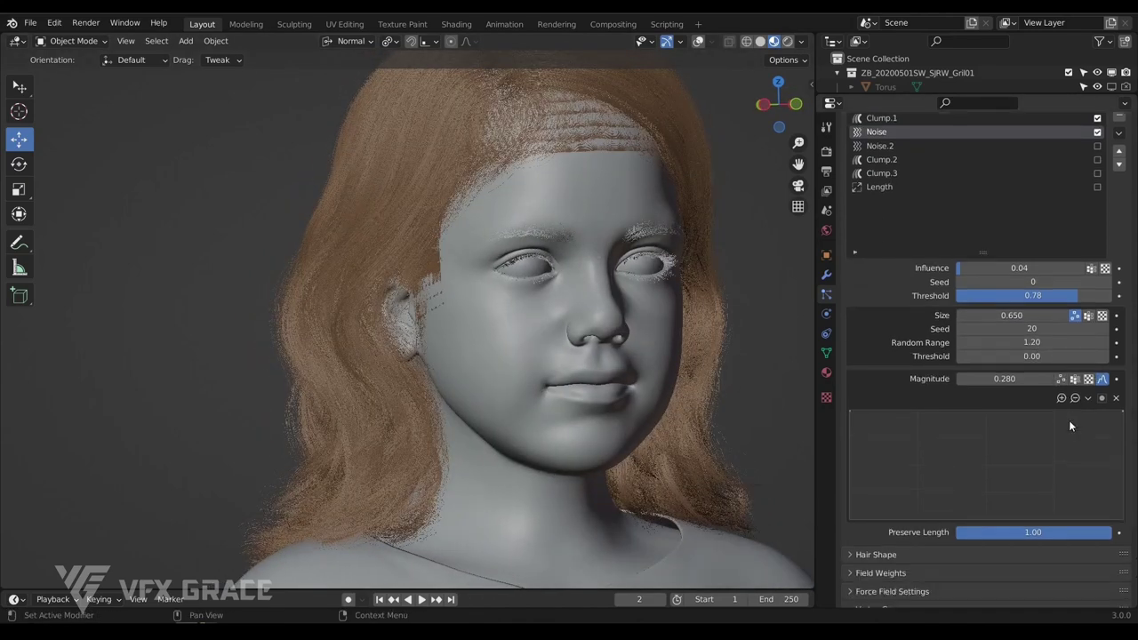
# Compare the hair with the Noise modifier's Magnitude curve off and on, viewing the head from several angles
pyautogui.click(1104, 380)
pyautogui.keyDown('shift'); pyautogui.moveTo(525, 292); pyautogui.dragTo(521, 338, button='middle'); pyautogui.keyUp('shift')
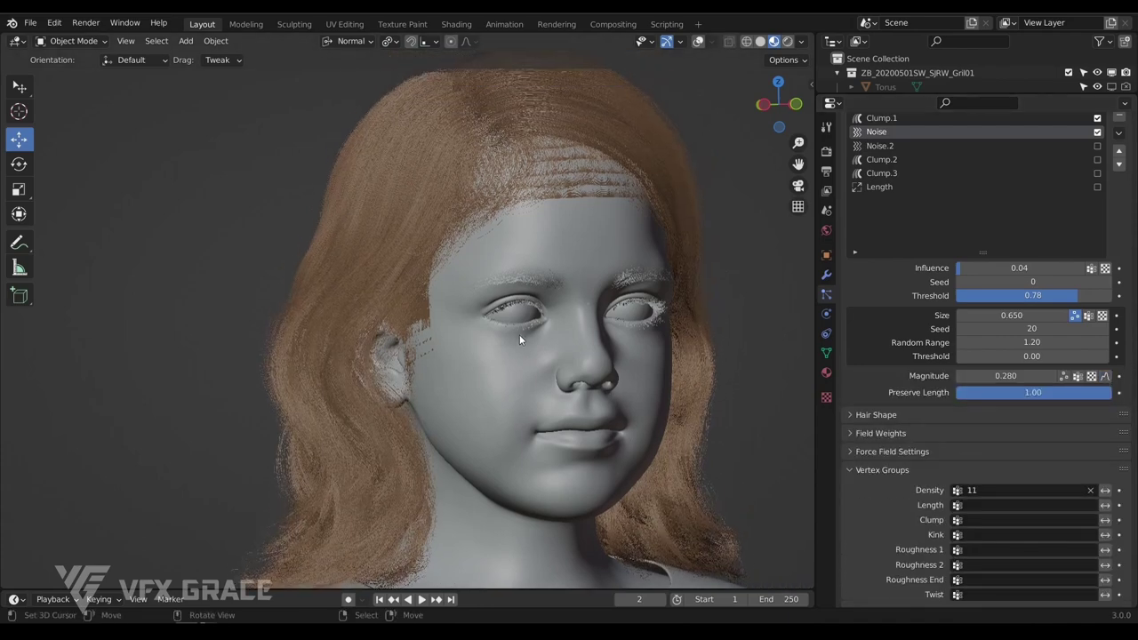
pyautogui.scroll(-1, 531, 307)
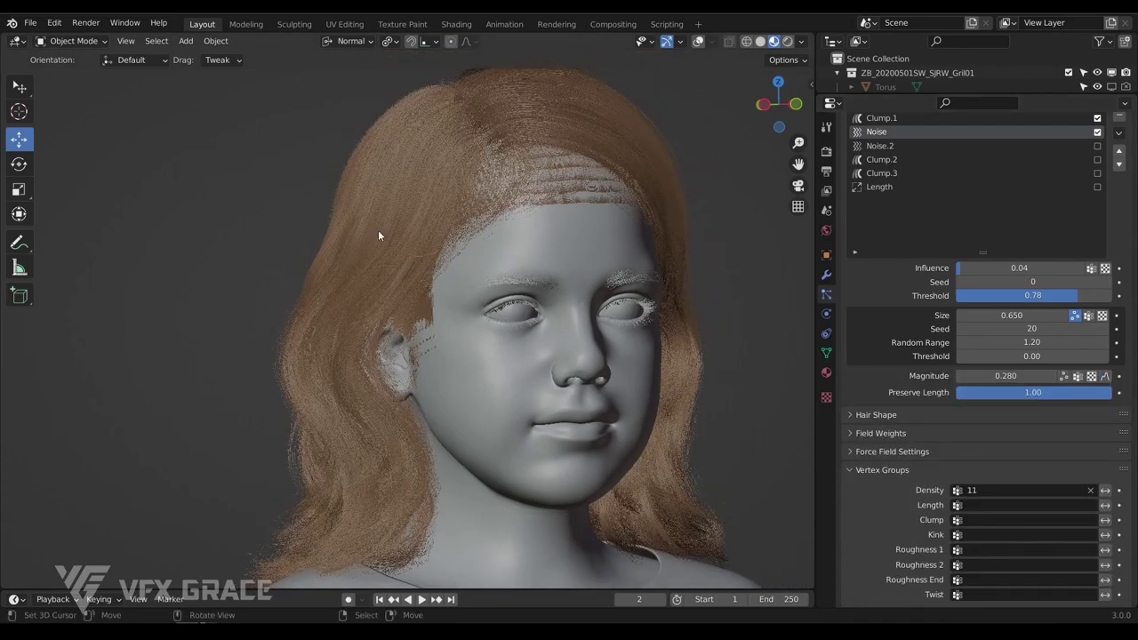
pyautogui.click(1103, 379)
pyautogui.moveTo(267, 164); pyautogui.dragTo(307, 158, button='middle')
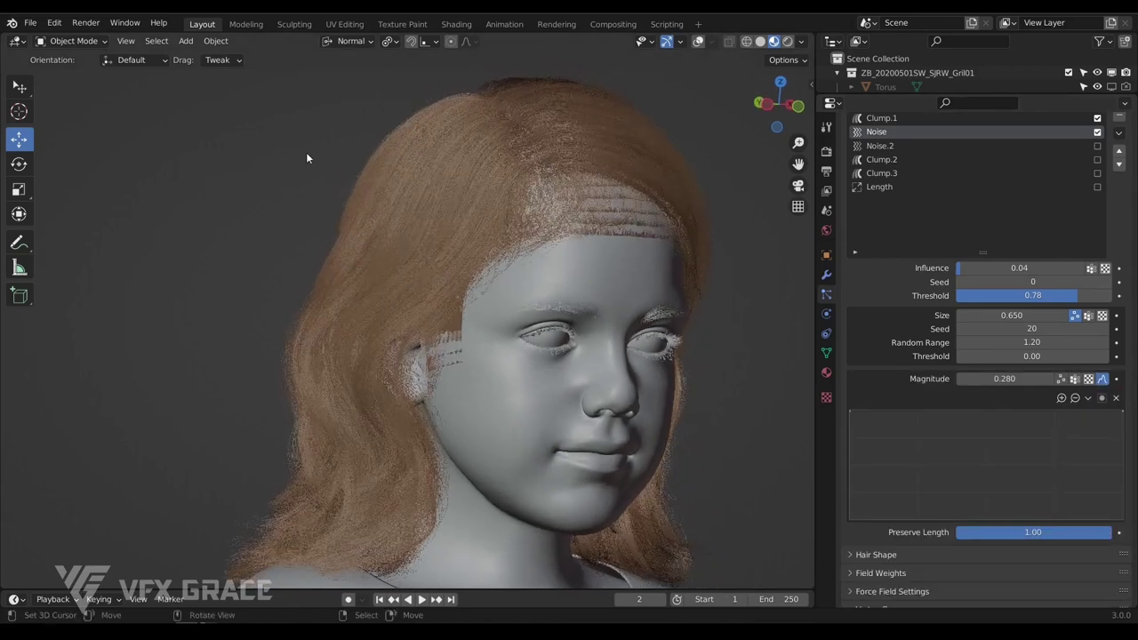
pyautogui.moveTo(634, 113); pyautogui.dragTo(660, 144, button='middle')
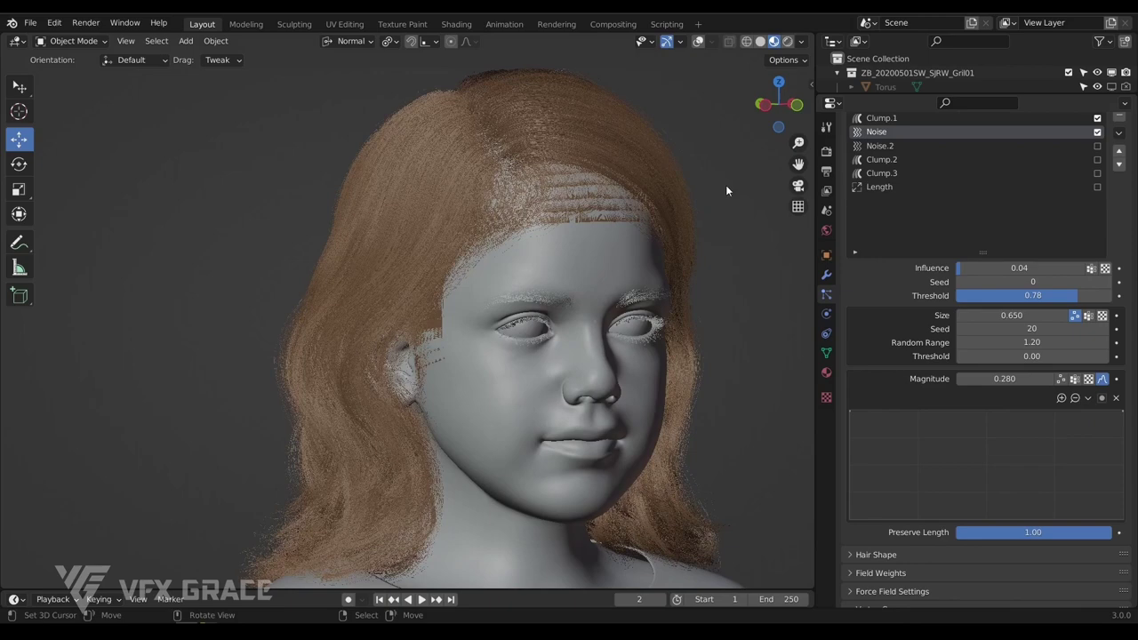
pyautogui.scroll(-5, 1014, 400)
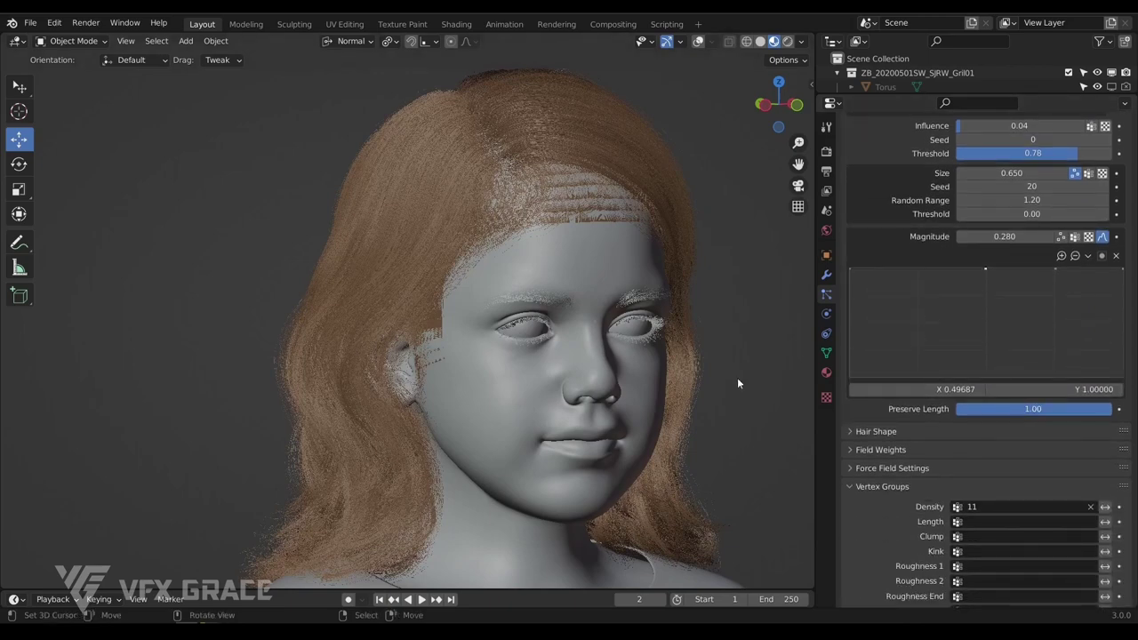
pyautogui.moveTo(561, 341); pyautogui.dragTo(593, 338, button='middle')
pyautogui.keyDown('shift'); pyautogui.moveTo(588, 377); pyautogui.dragTo(583, 323, button='middle'); pyautogui.keyUp('shift')
# Enable the Noise.2 modifier and examine its settings and the stray hairs around the head
pyautogui.scroll(8, 1006, 380)
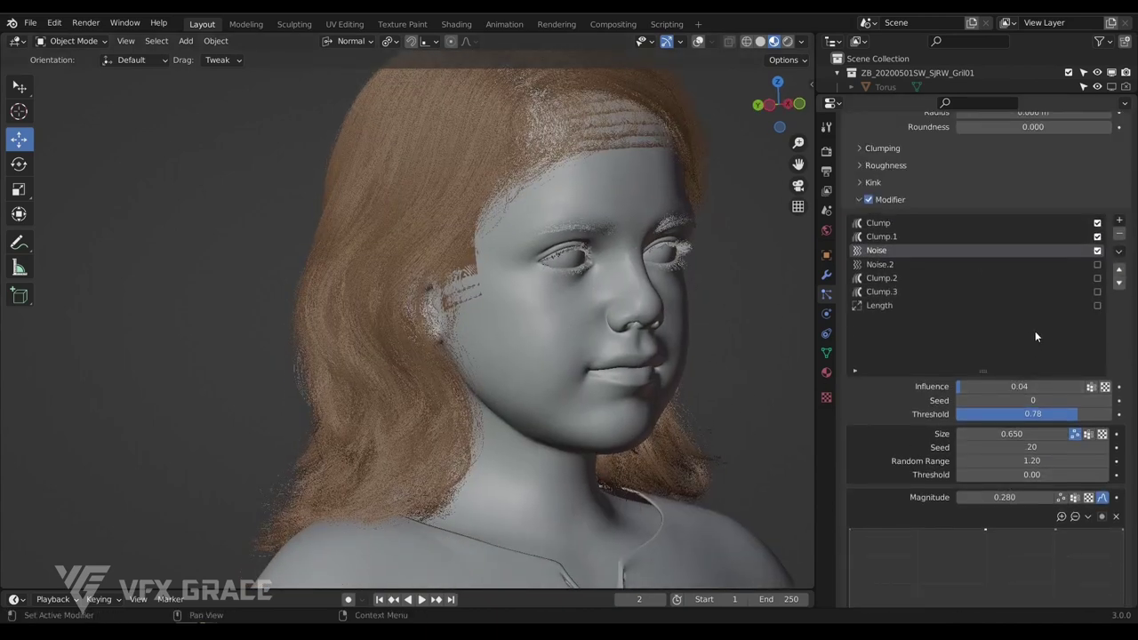
pyautogui.click(1097, 265)
pyautogui.click(1081, 265)
pyautogui.scroll(-2, 303, 294)
pyautogui.scroll(3, 466, 153)
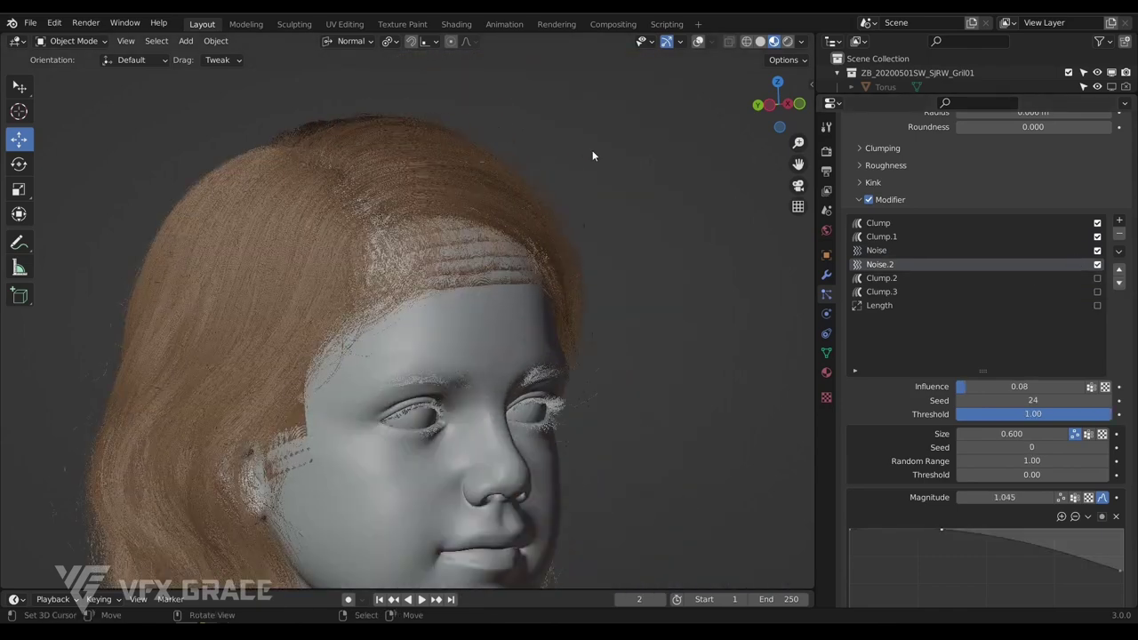
pyautogui.keyDown('shift'); pyautogui.moveTo(387, 195); pyautogui.dragTo(502, 107, button='middle'); pyautogui.keyUp('shift')
pyautogui.moveTo(356, 271)
pyautogui.mouseDown(button='middle')
pyautogui.moveTo(414, 282)
pyautogui.moveTo(335, 276)
pyautogui.mouseUp(button='middle')
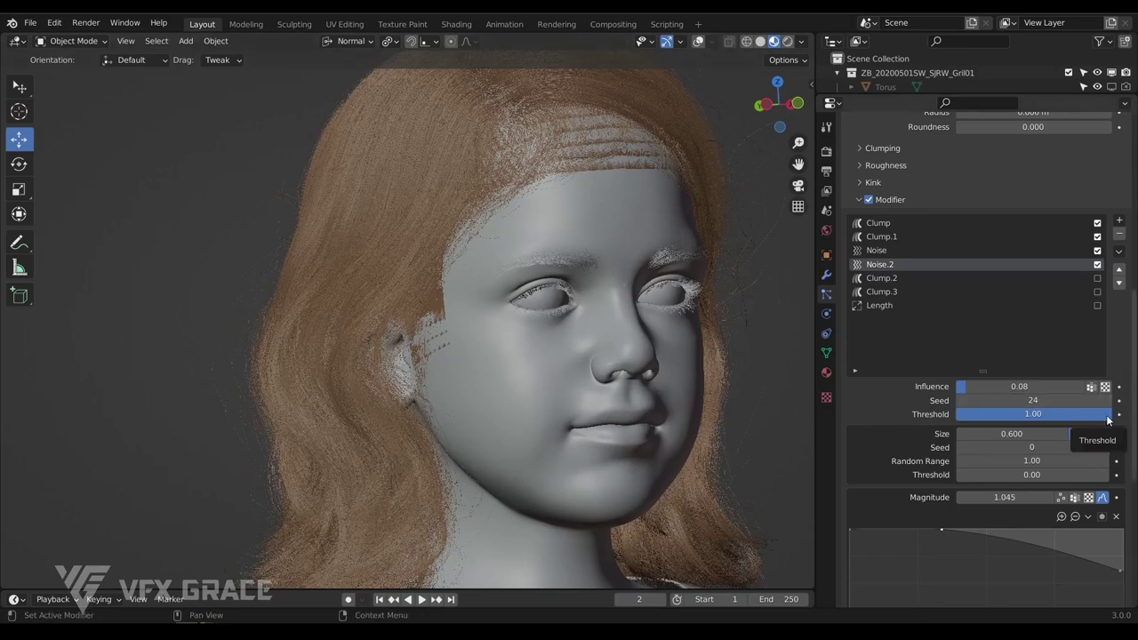
# Compare the hair with Noise.2's Influence Threshold at 0.99 and 1.00, and with its Size randomization off and on
pyautogui.moveTo(1108, 421); pyautogui.dragTo(1108, 421)
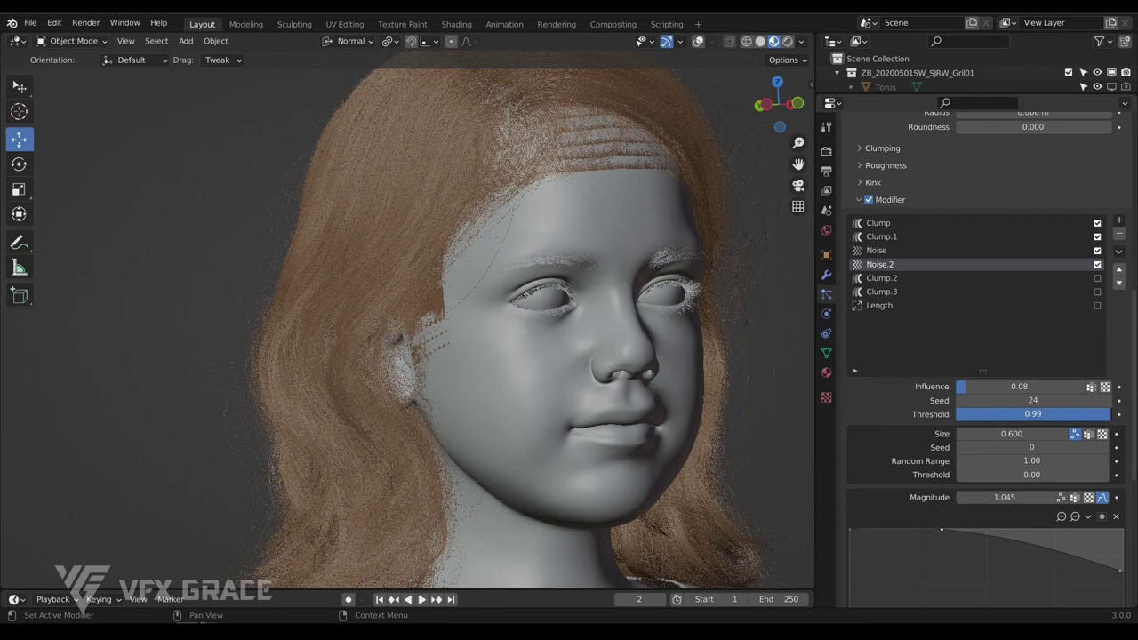
pyautogui.scroll(-1, 207, 328)
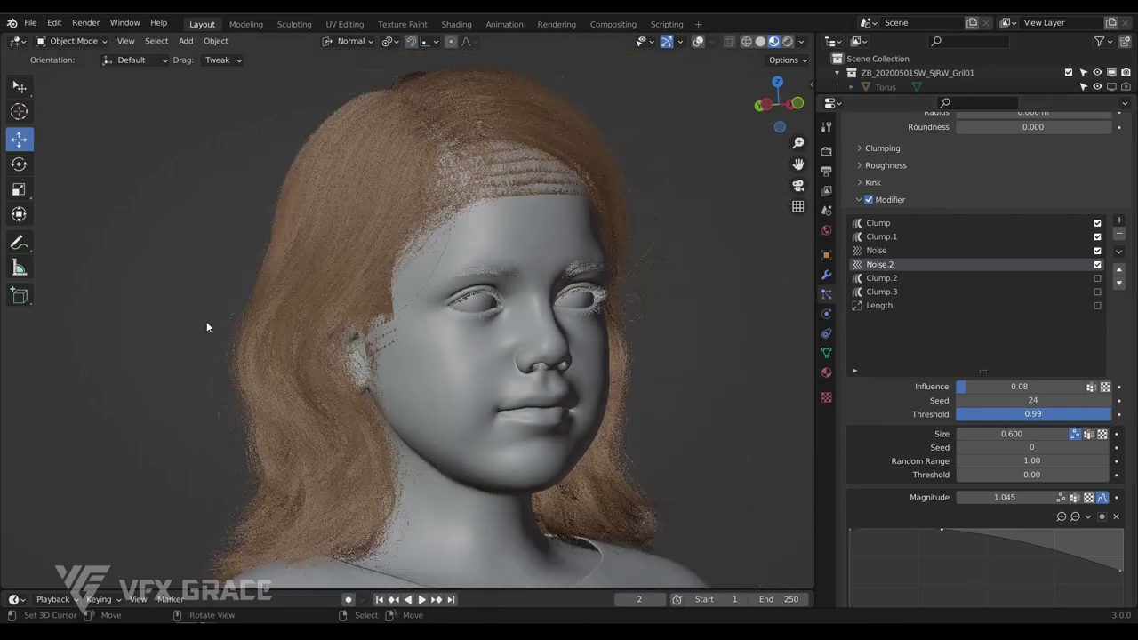
pyautogui.click(1076, 434)
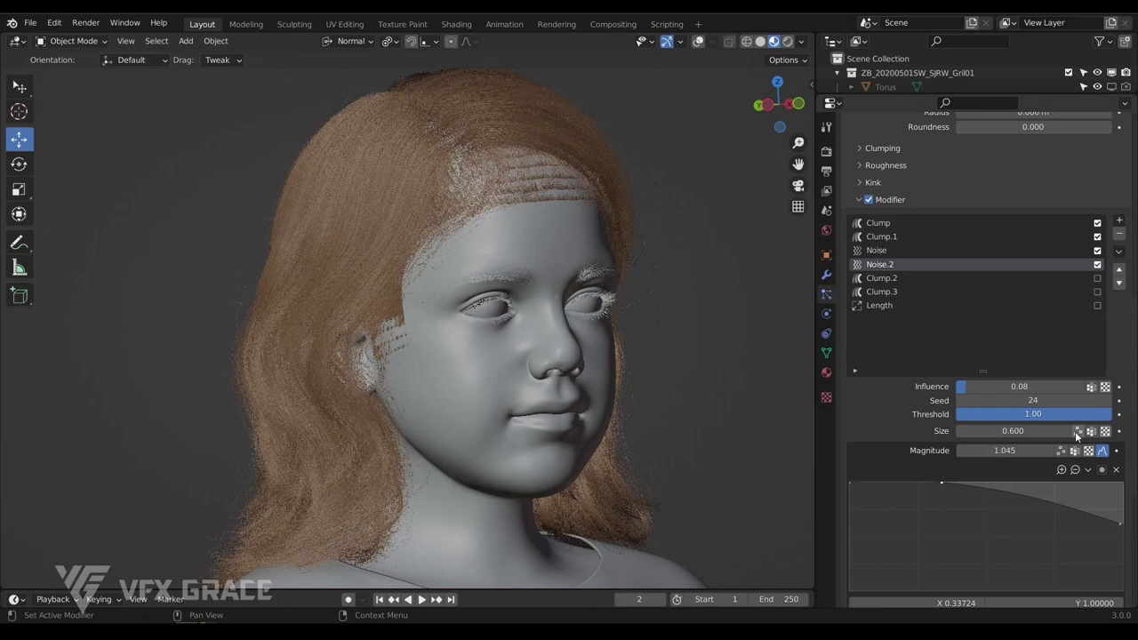
pyautogui.click(1077, 432)
pyautogui.scroll(-5, 1070, 452)
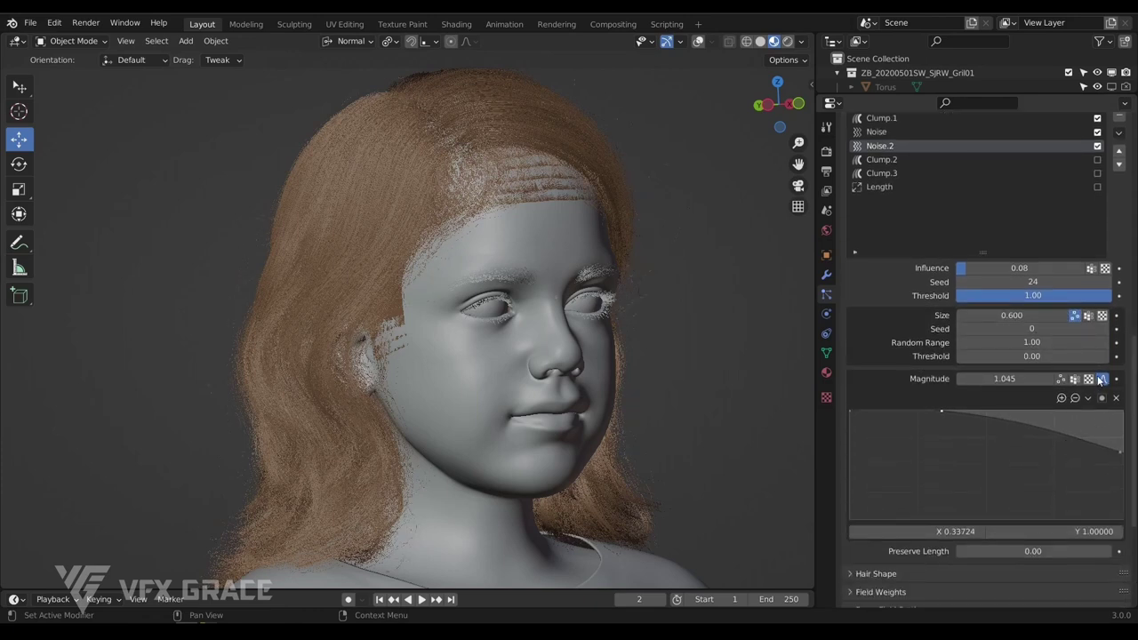
# Turn off the Magnitude curve of Noise.2 and inspect the hair from the front and the side
pyautogui.click(1102, 379)
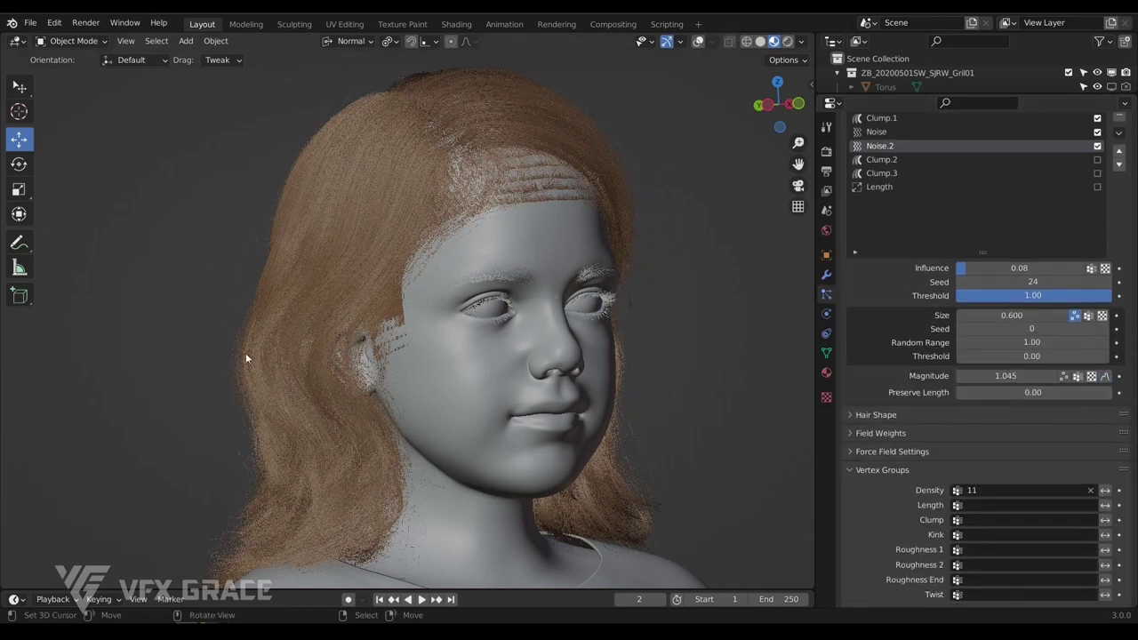
pyautogui.moveTo(691, 352); pyautogui.dragTo(637, 360, button='middle')
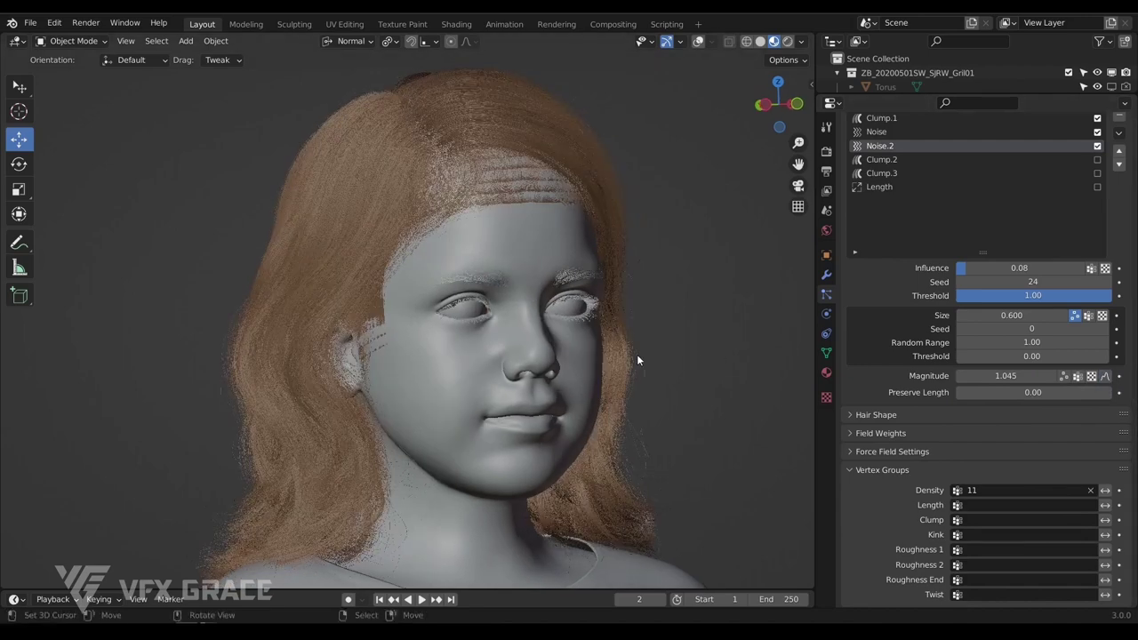
pyautogui.click(1107, 377)
pyautogui.hotkey('ctrl', 'z')
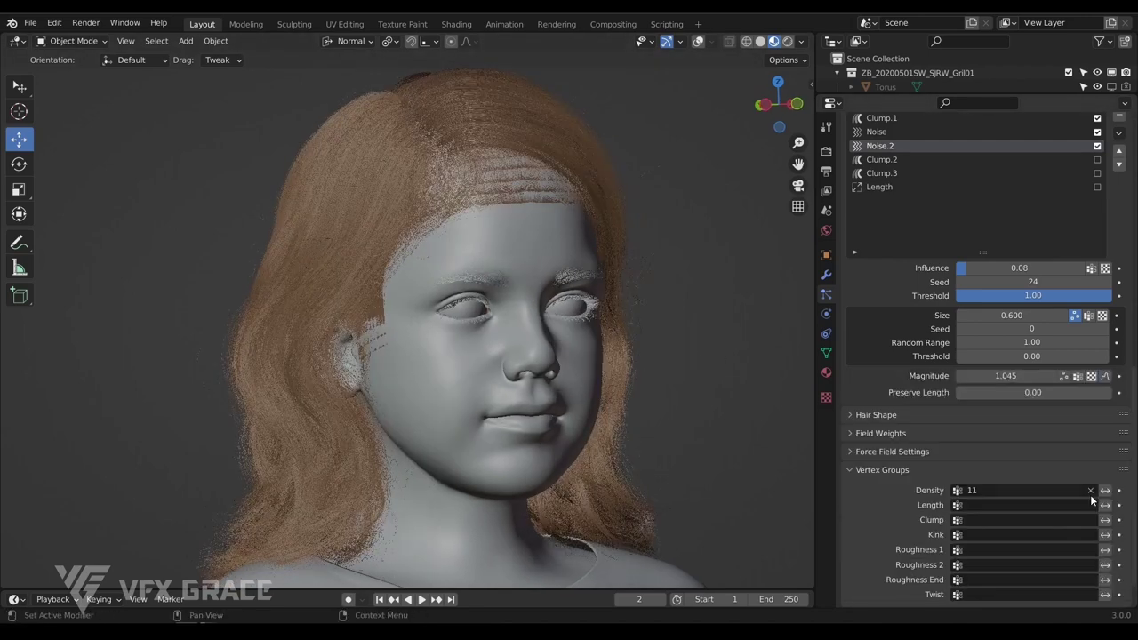
pyautogui.scroll(3, 1092, 499)
pyautogui.moveTo(711, 311); pyautogui.dragTo(449, 320, button='middle')
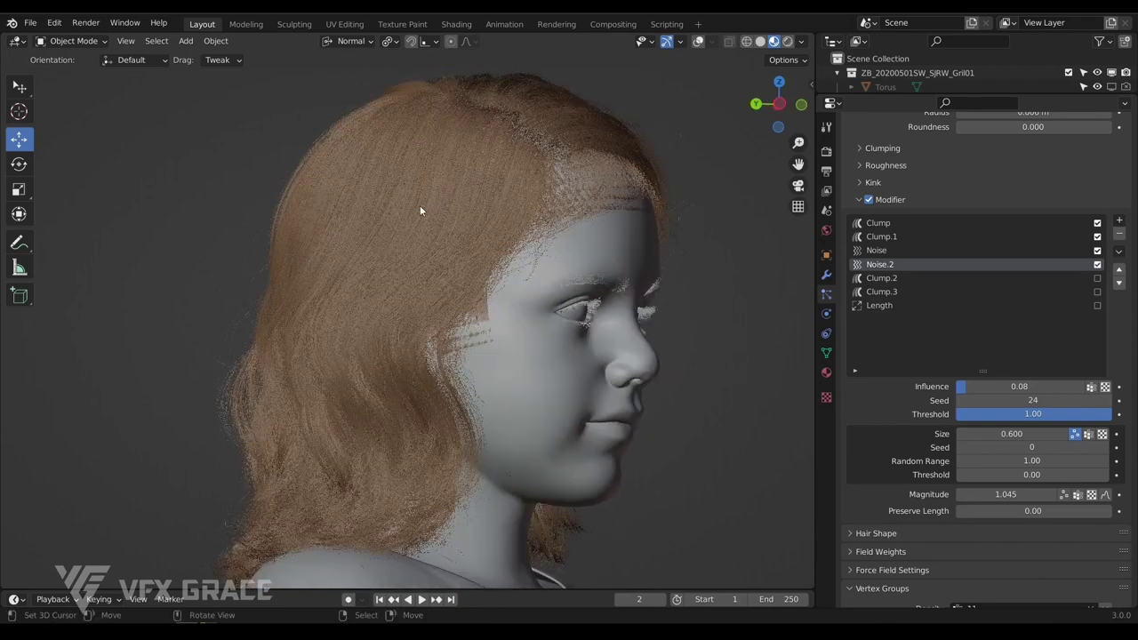
# Enable the Clump.2 modifier and examine its Shape curve, Influence Threshold and effect on the hair
pyautogui.click(1098, 278)
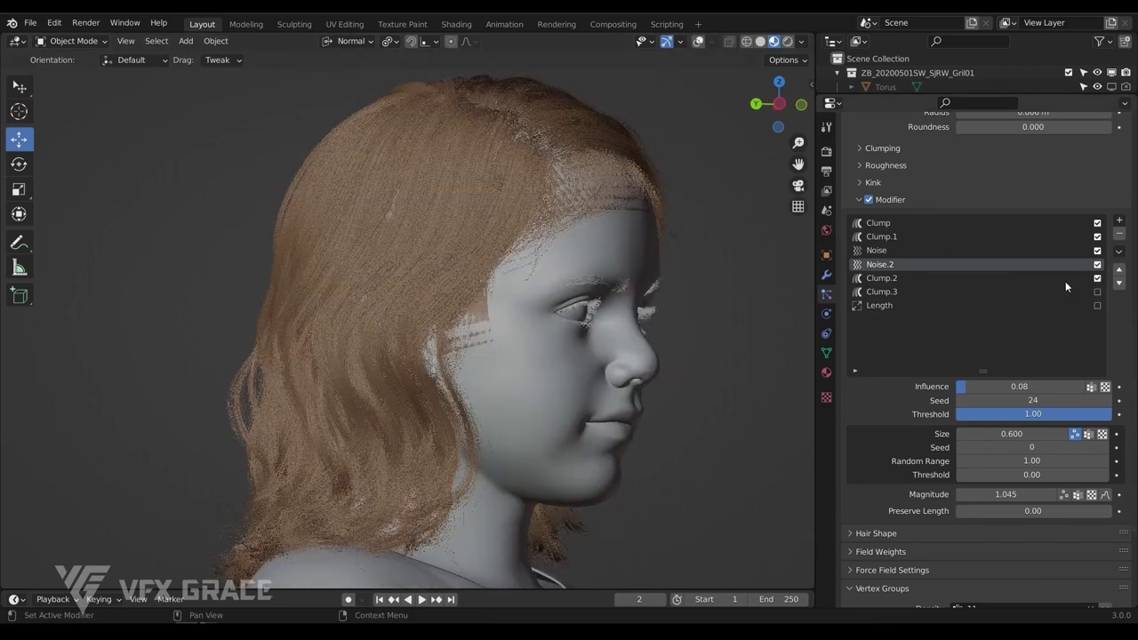
pyautogui.click(1066, 281)
pyautogui.scroll(-5, 988, 281)
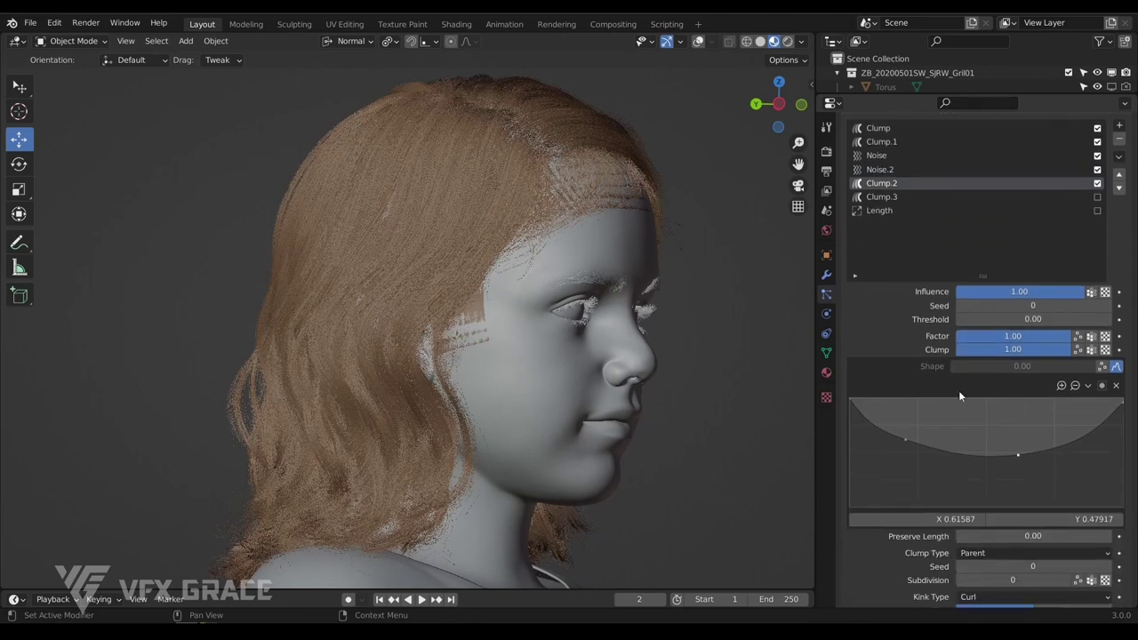
pyautogui.click(850, 400)
pyautogui.scroll(3, 1020, 416)
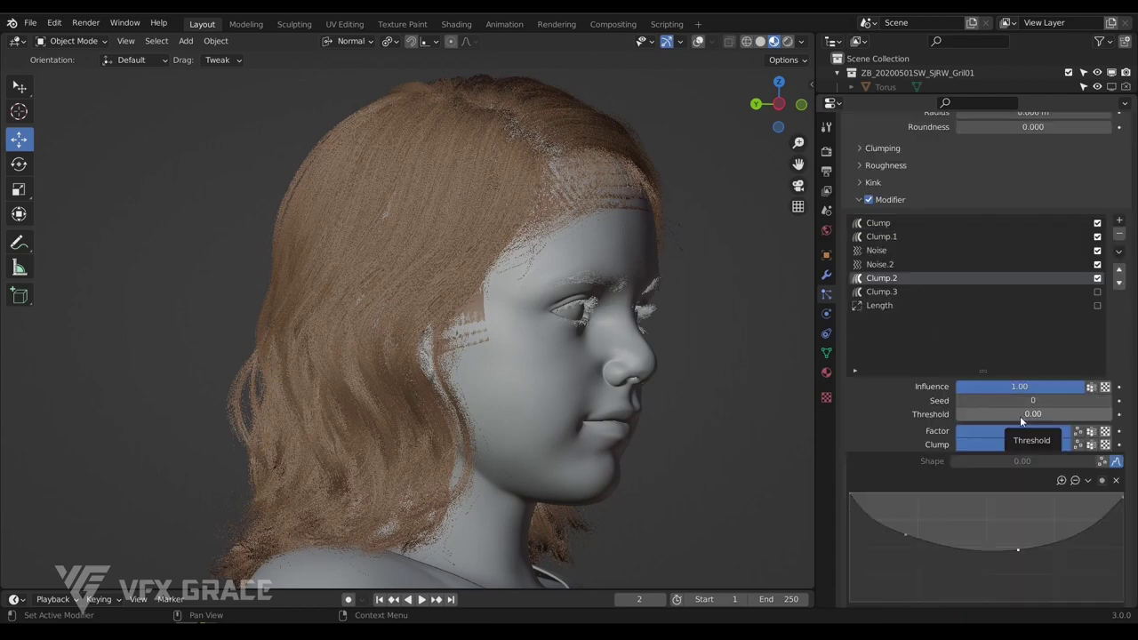
pyautogui.moveTo(502, 215); pyautogui.dragTo(397, 85, button='middle')
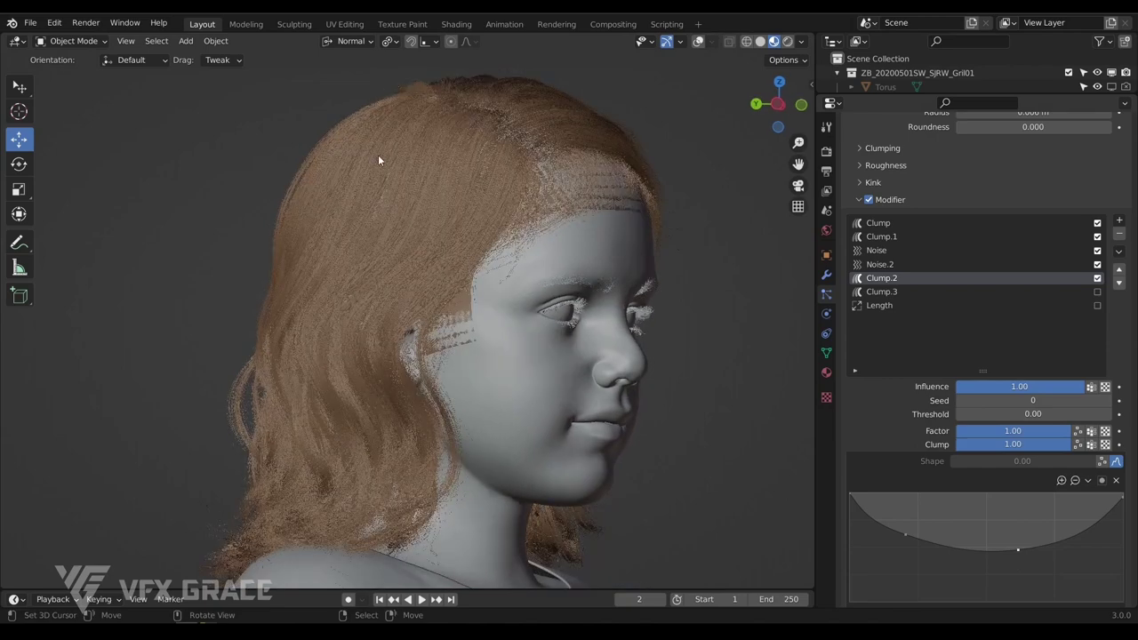
# Enable the Clump.3 modifier, compare its Curl Type at Curl and Twist, keep Twist, and view the hair from several angles
pyautogui.click(1098, 292)
pyautogui.click(943, 294)
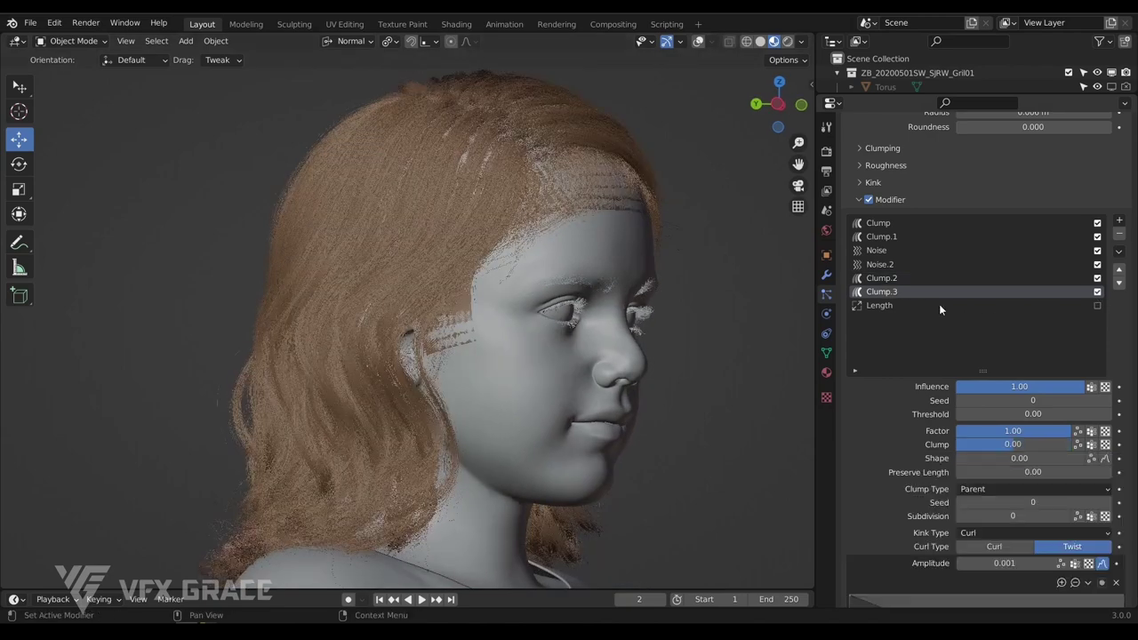
pyautogui.scroll(-7, 951, 356)
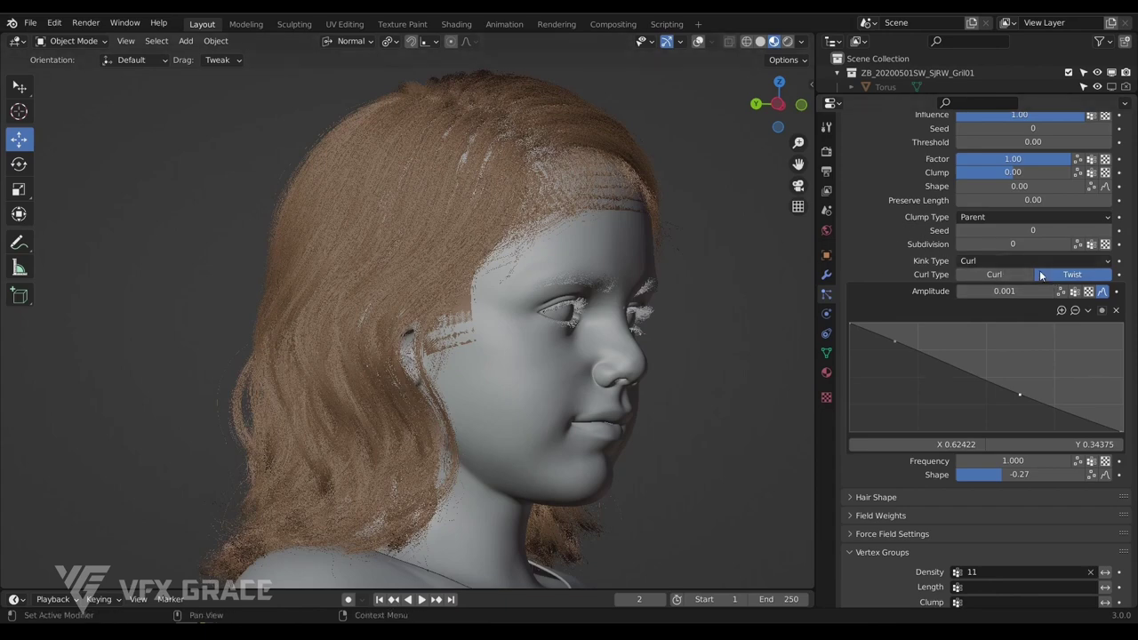
pyautogui.click(1006, 276)
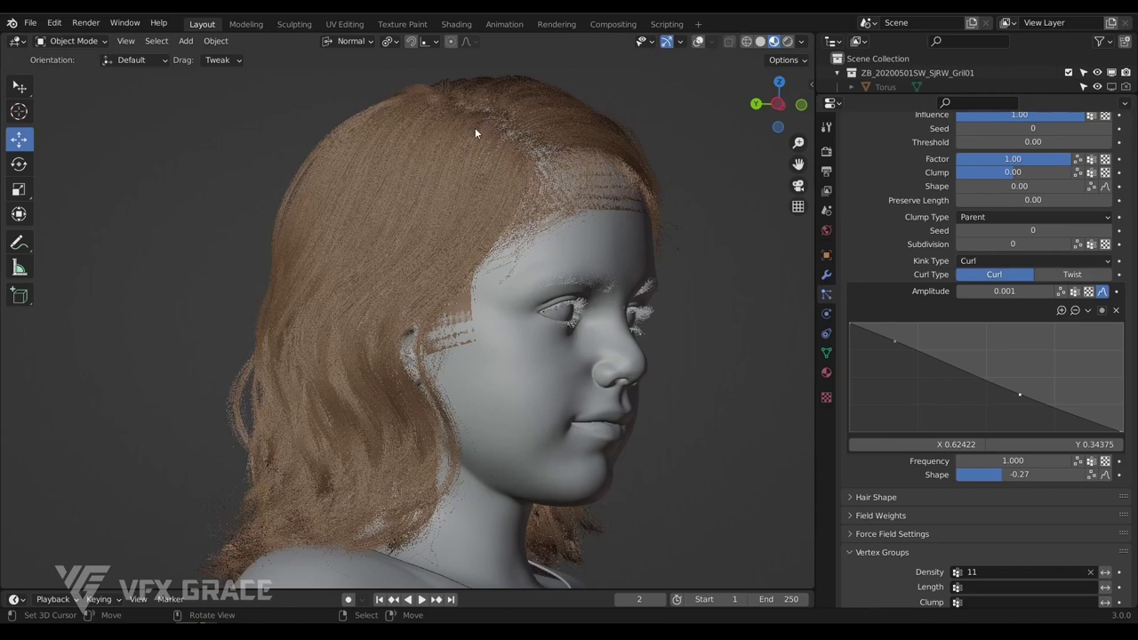
pyautogui.click(1045, 276)
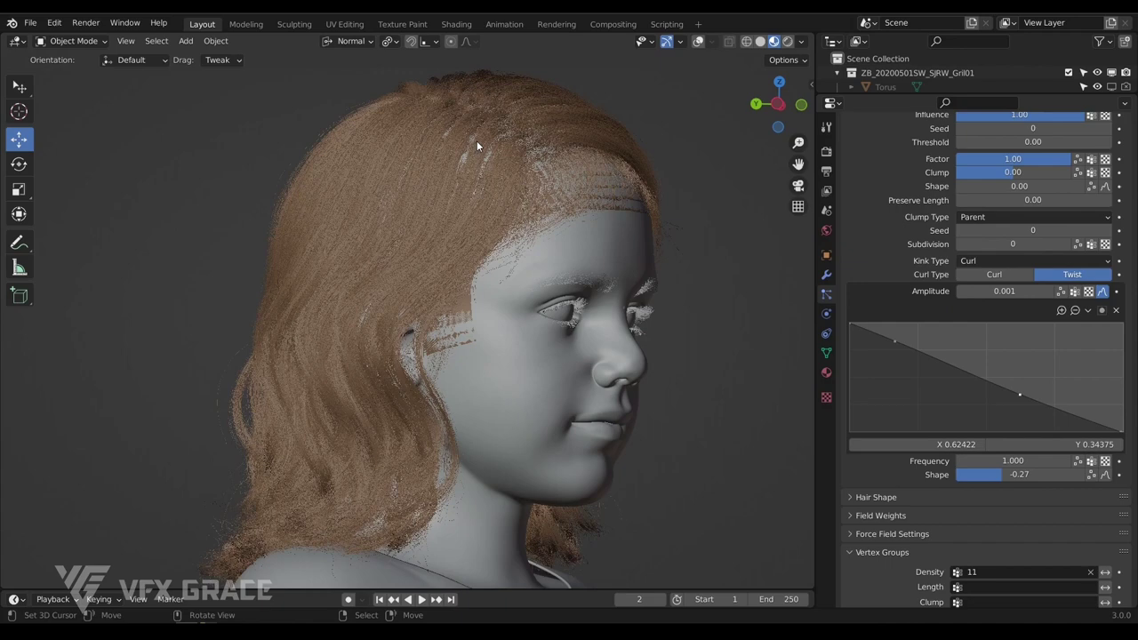
pyautogui.moveTo(476, 142); pyautogui.dragTo(535, 144, button='middle')
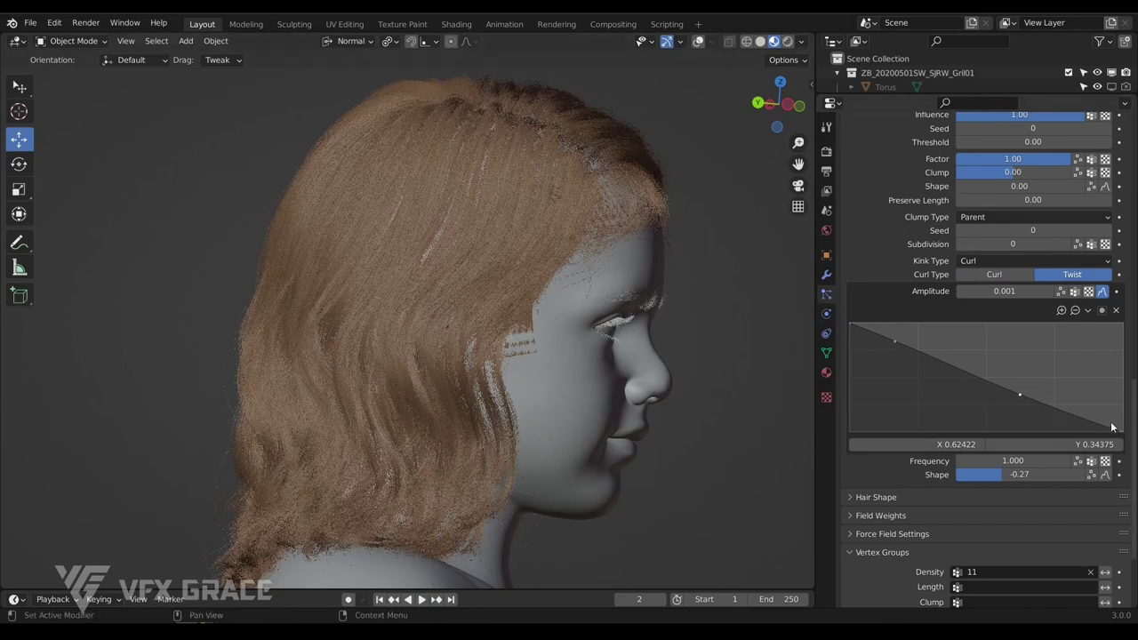
pyautogui.moveTo(502, 409); pyautogui.dragTo(369, 327, button='middle')
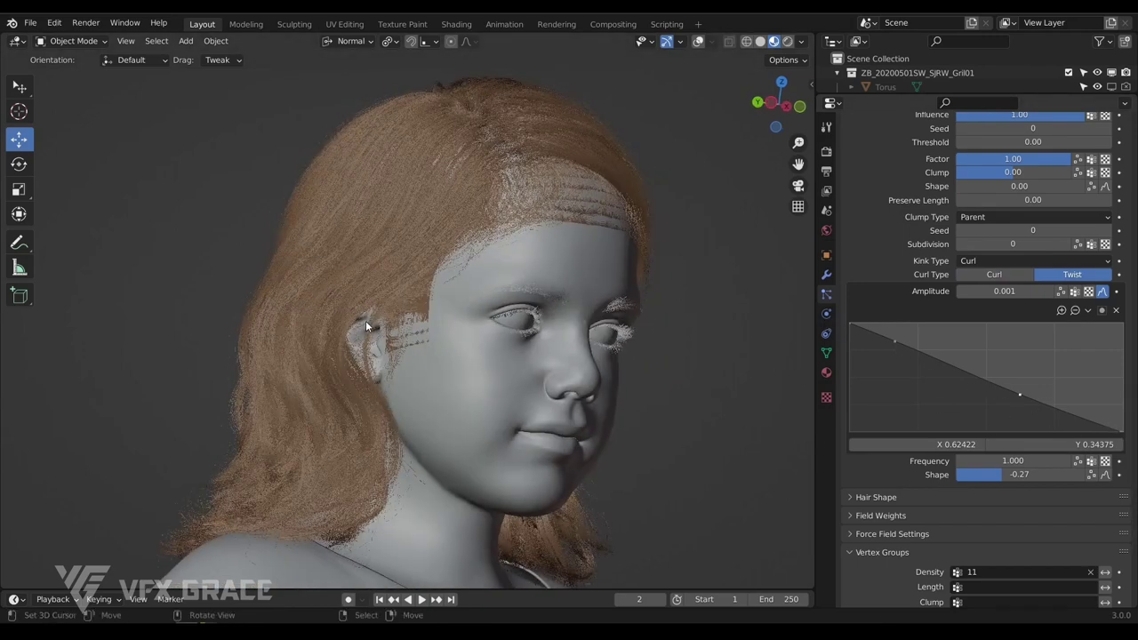
pyautogui.moveTo(397, 265); pyautogui.dragTo(589, 173, button='middle')
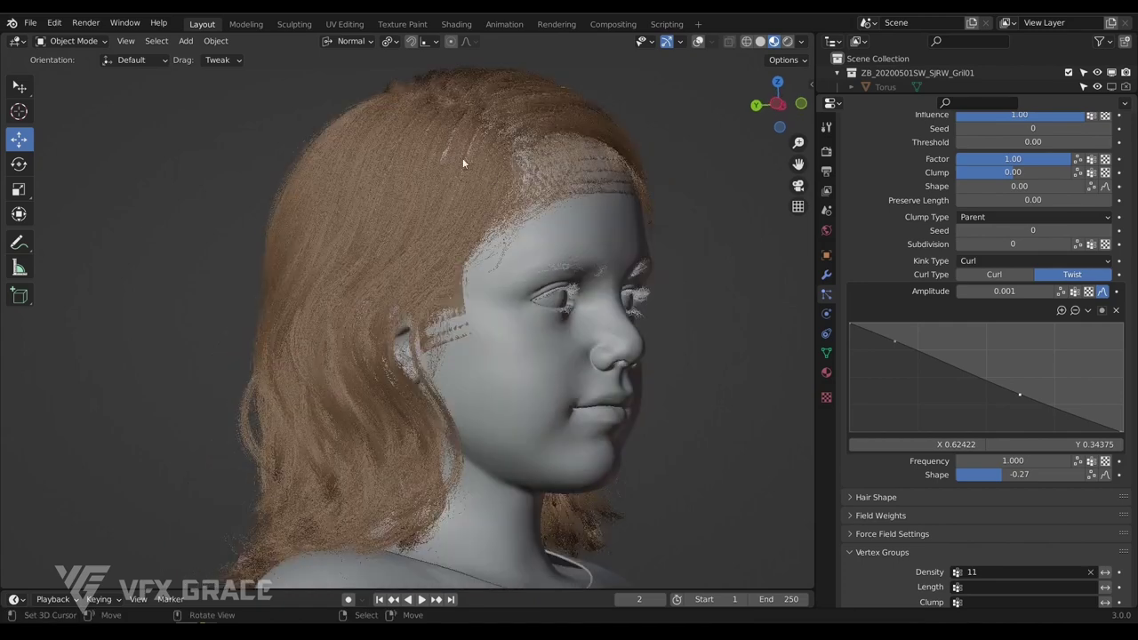
pyautogui.scroll(4, 1042, 313)
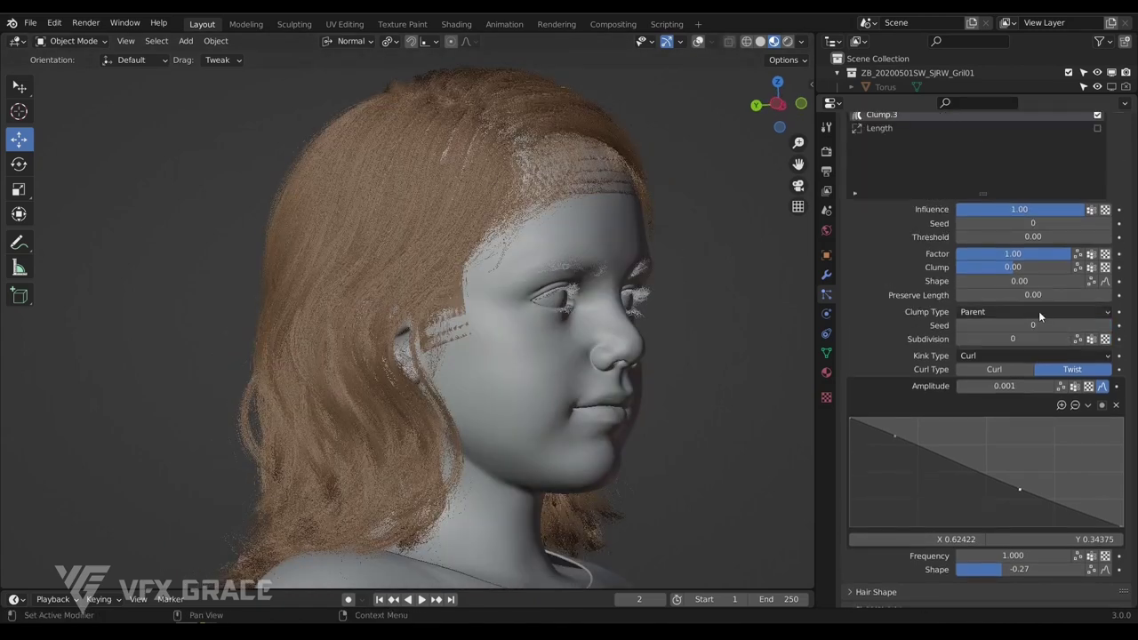
pyautogui.scroll(1, 1039, 312)
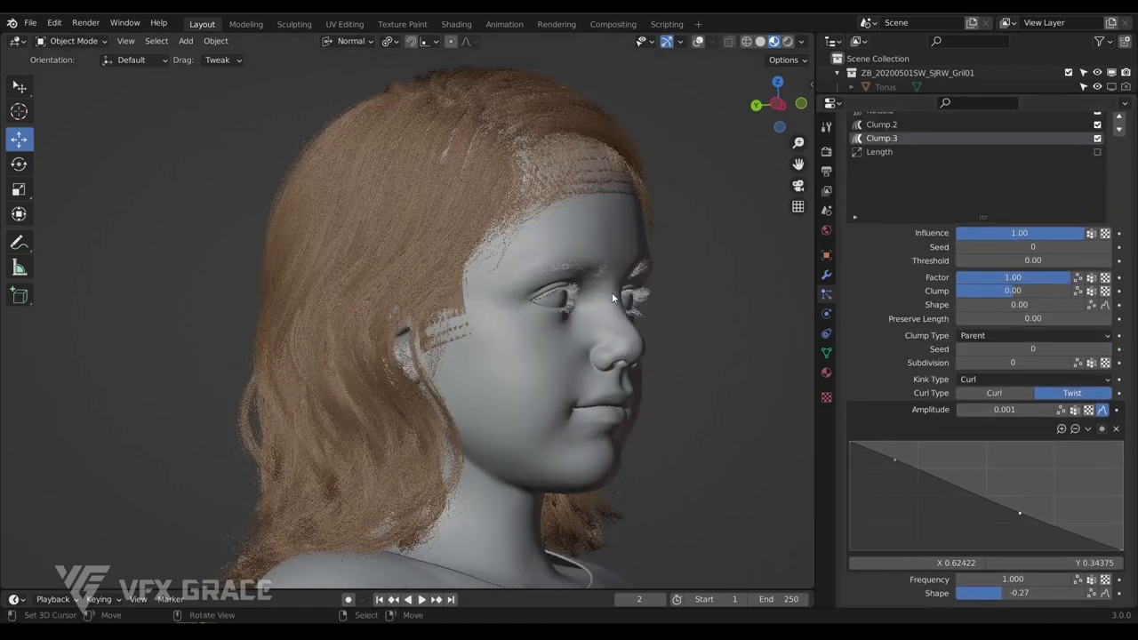
# Enable the Length modifier and examine its Cut settings and the hair ends at the back of the shoulders
pyautogui.moveTo(582, 302); pyautogui.dragTo(554, 465, button='middle')
pyautogui.scroll(3, 539, 461)
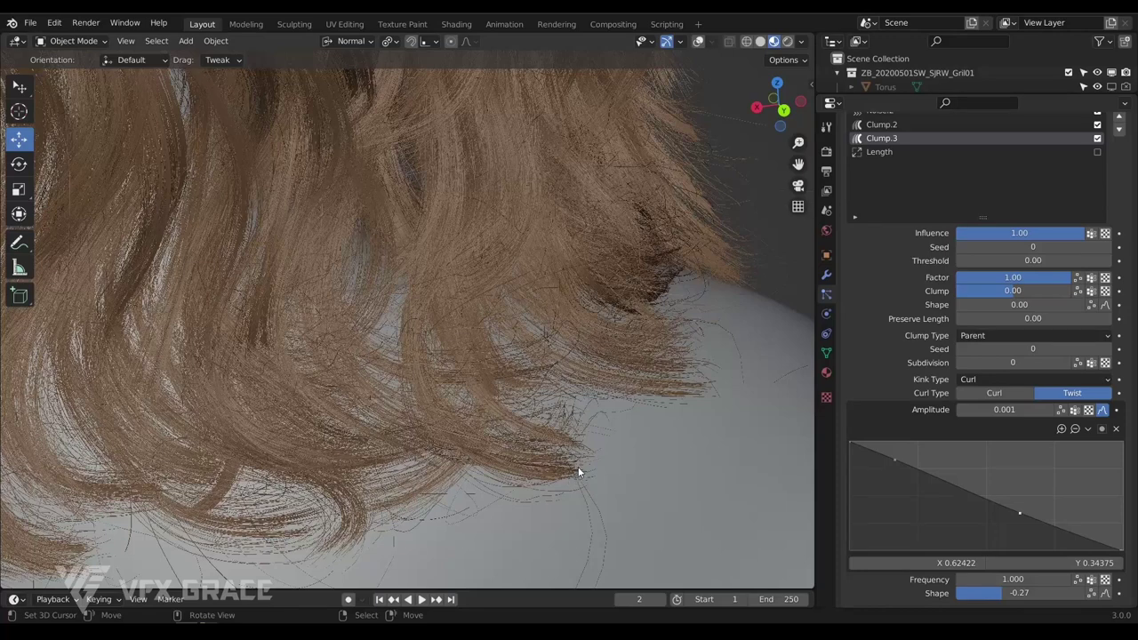
pyautogui.scroll(1, 1088, 167)
pyautogui.click(1097, 176)
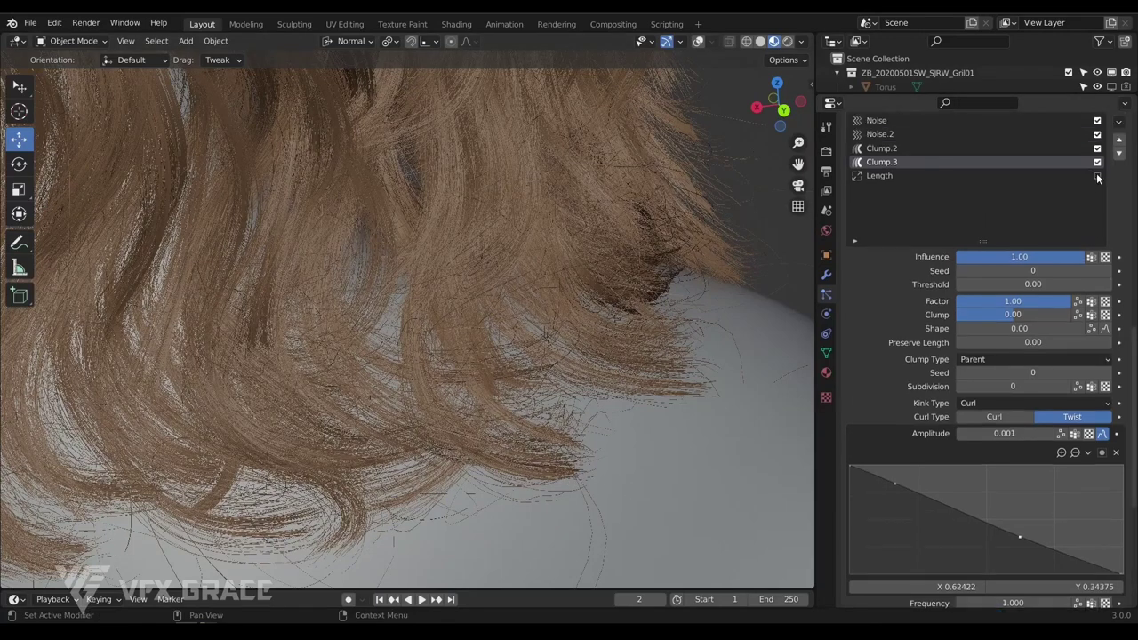
pyautogui.click(1075, 177)
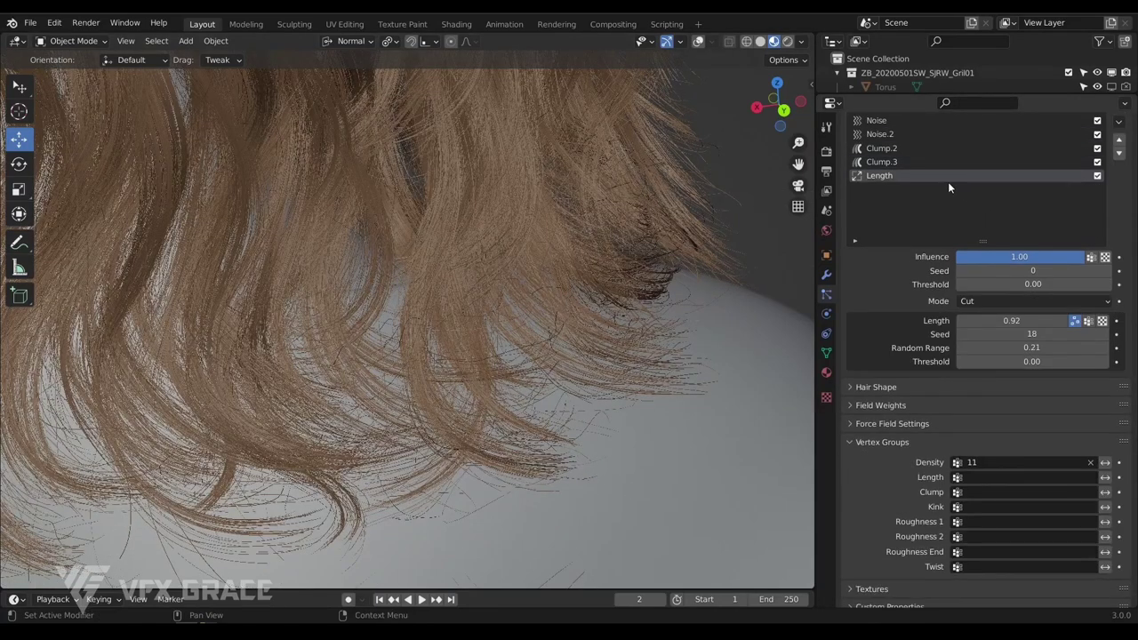
pyautogui.moveTo(628, 403); pyautogui.dragTo(483, 405, button='middle')
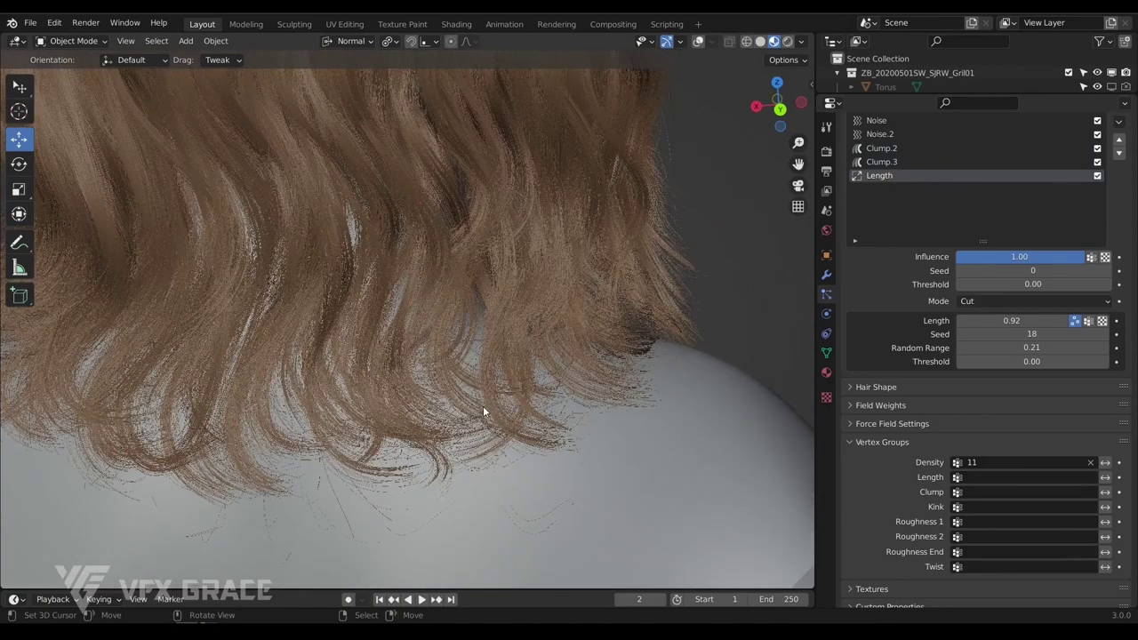
pyautogui.moveTo(539, 437); pyautogui.dragTo(448, 430, button='middle')
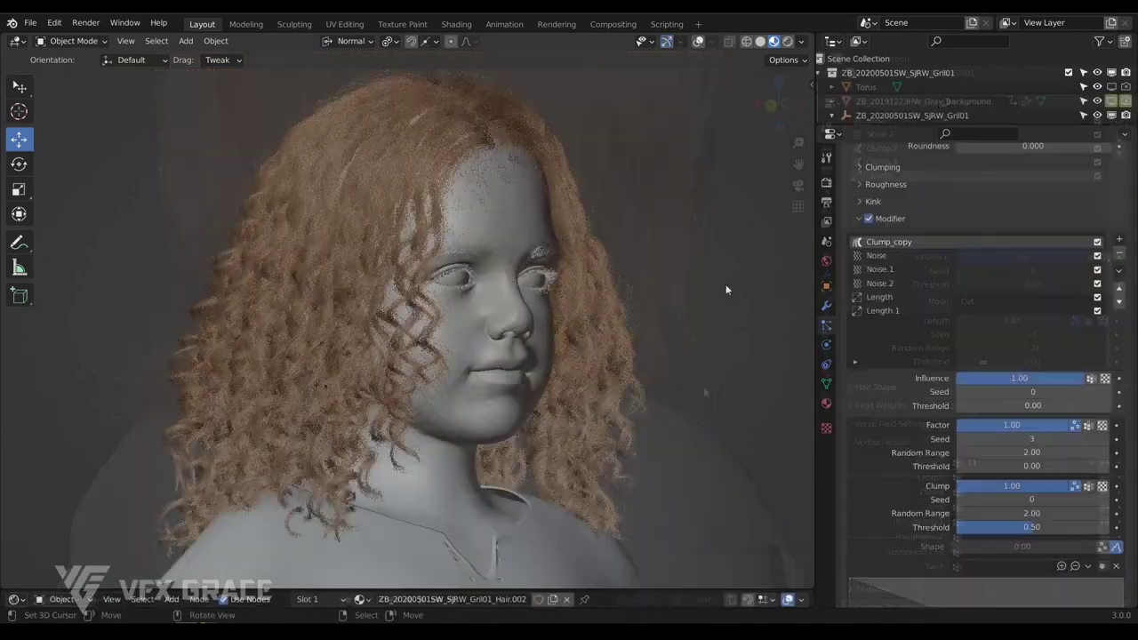
# On the curly hairstyle, disable all Noise and Length modifiers, and compare the hair with Clump_copy off and on
pyautogui.moveTo(726, 284); pyautogui.dragTo(354, 373, button='middle')
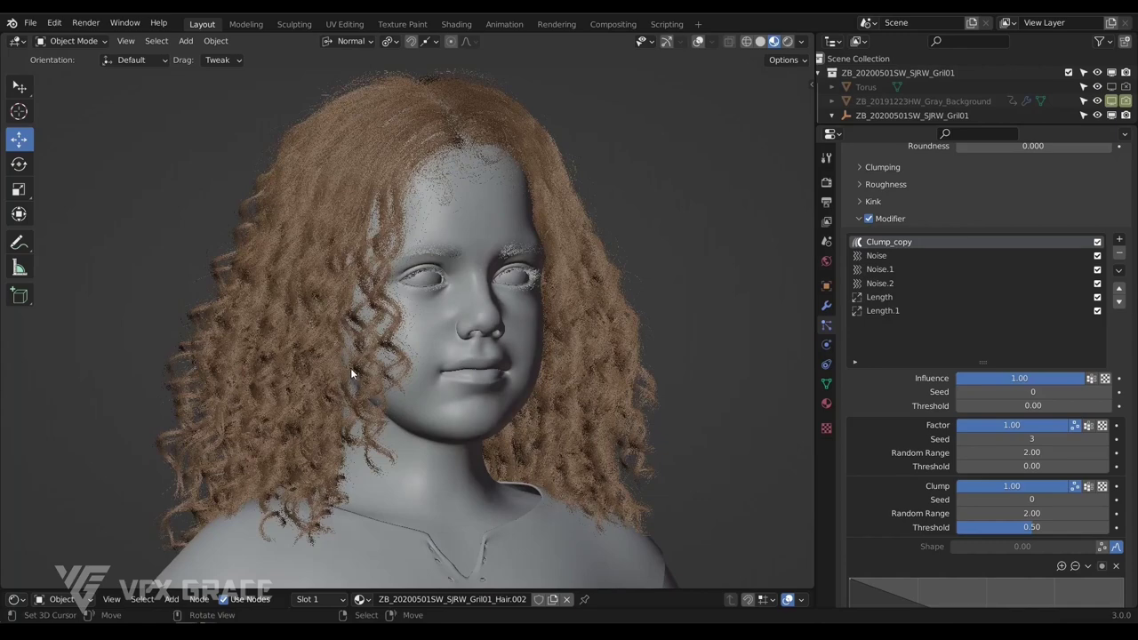
pyautogui.moveTo(1098, 311); pyautogui.dragTo(1099, 255)
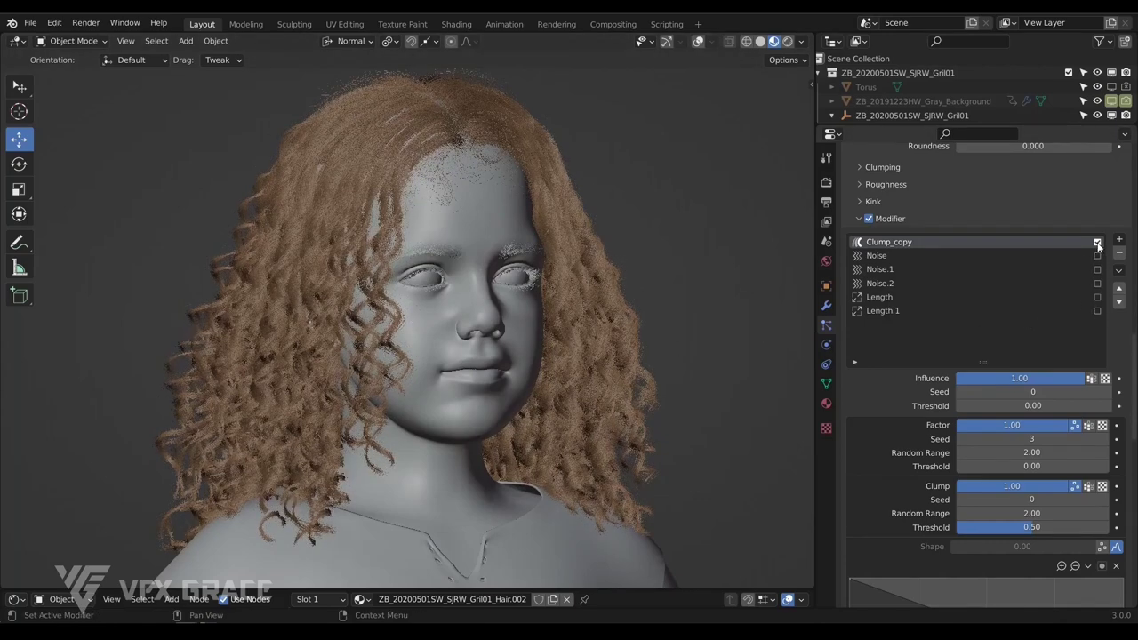
pyautogui.click(1098, 244)
pyautogui.click(1098, 244)
# Examine Clump_copy's Twist curl settings, shift the Amplitude curve's middle points, one to X 0.62631, Y 0.77083, and keep Frequency at 5.000
pyautogui.scroll(-10, 1021, 340)
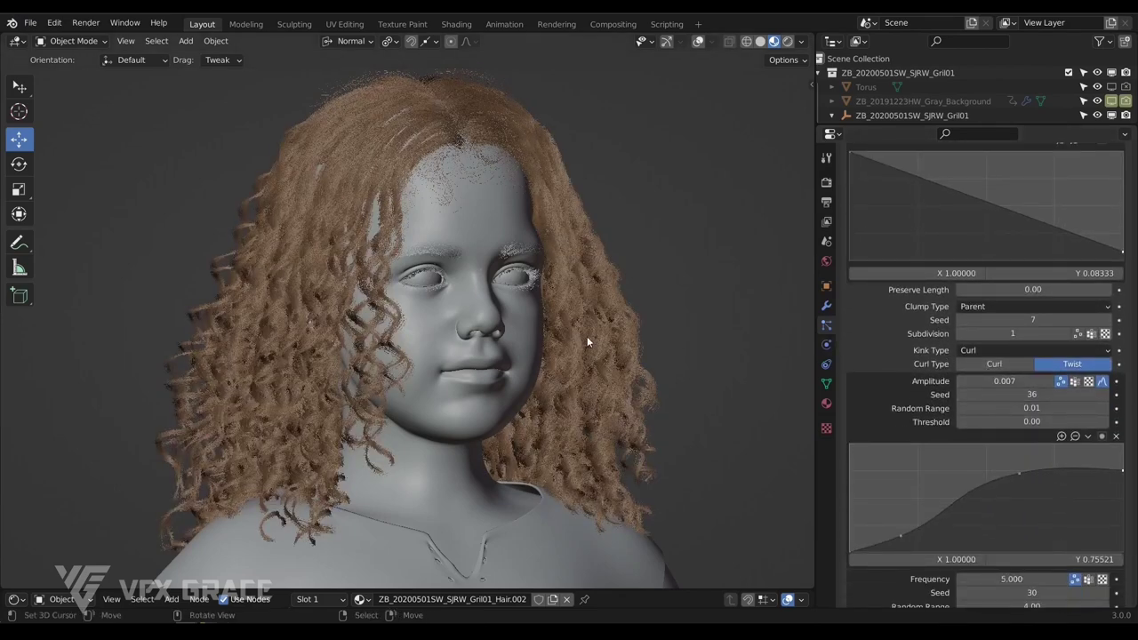
pyautogui.moveTo(587, 336); pyautogui.dragTo(685, 336, button='middle')
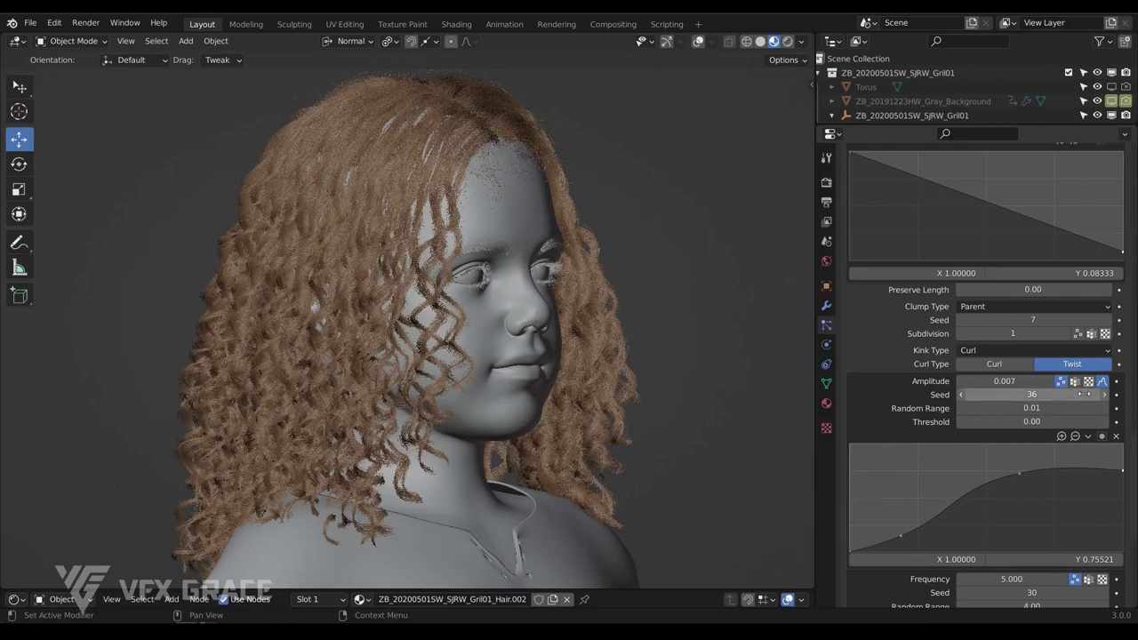
pyautogui.scroll(-1, 1061, 415)
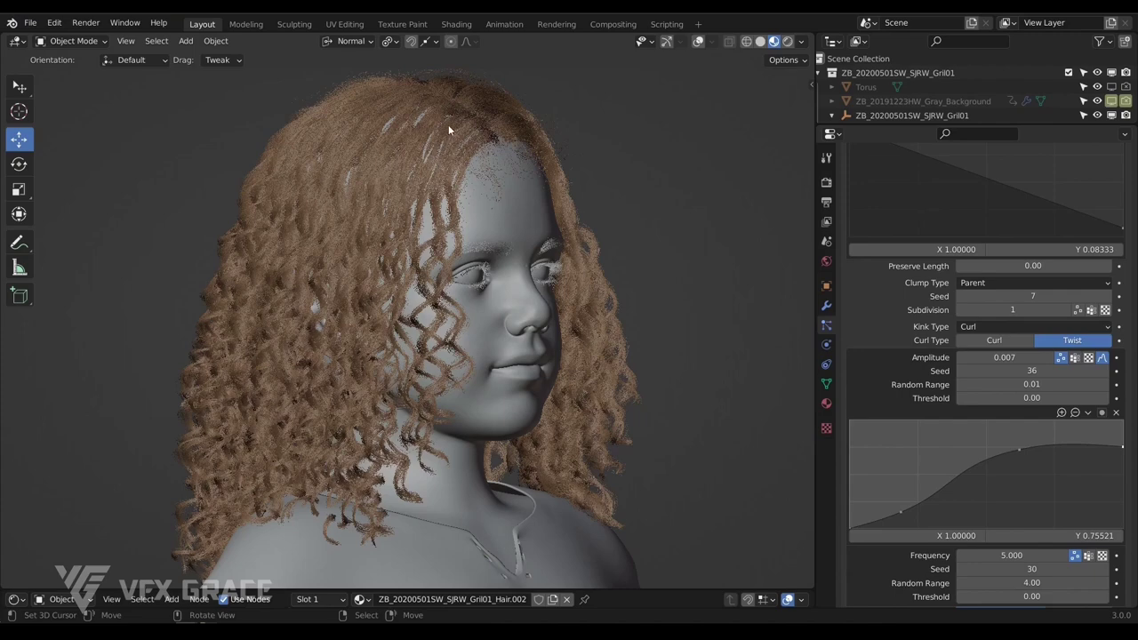
pyautogui.moveTo(441, 157); pyautogui.dragTo(470, 127, button='middle')
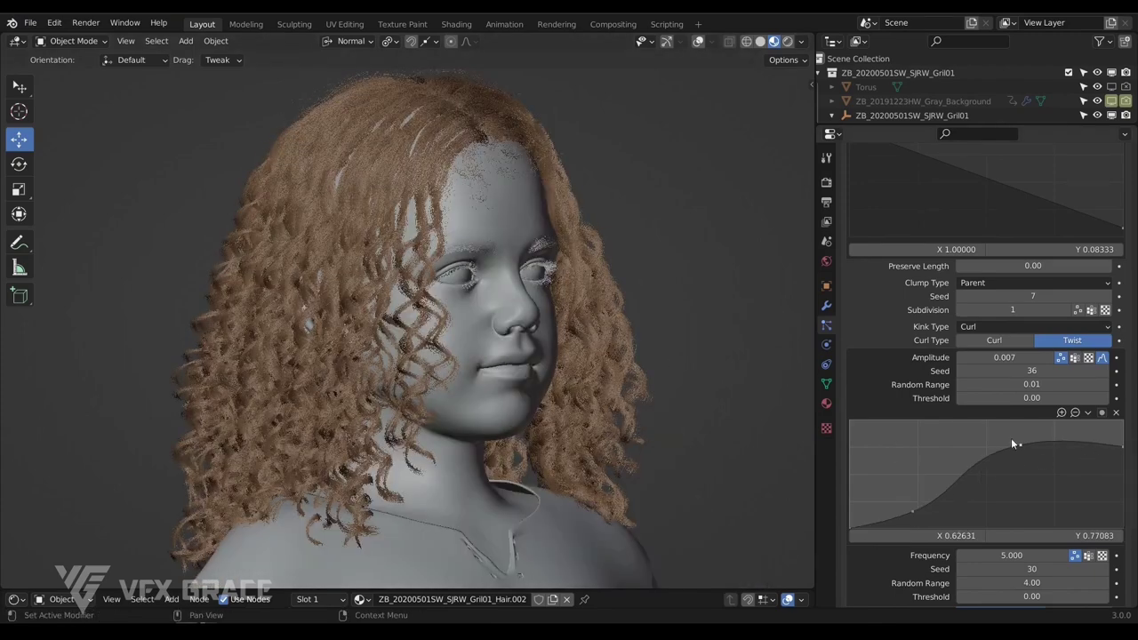
pyautogui.scroll(-3, 1023, 450)
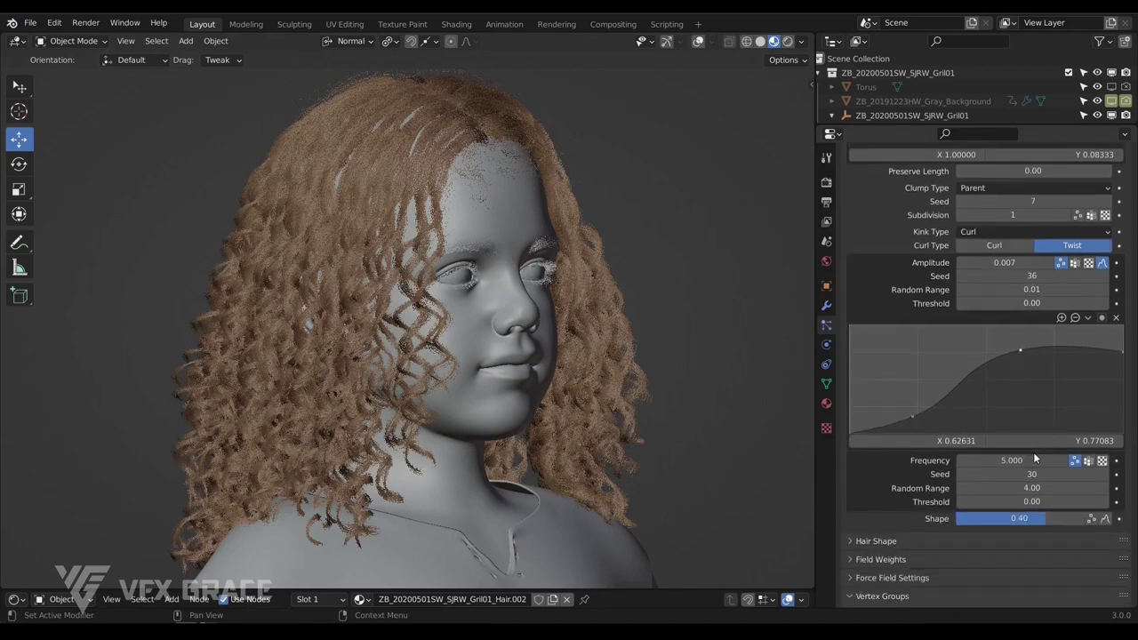
pyautogui.click(1034, 459)
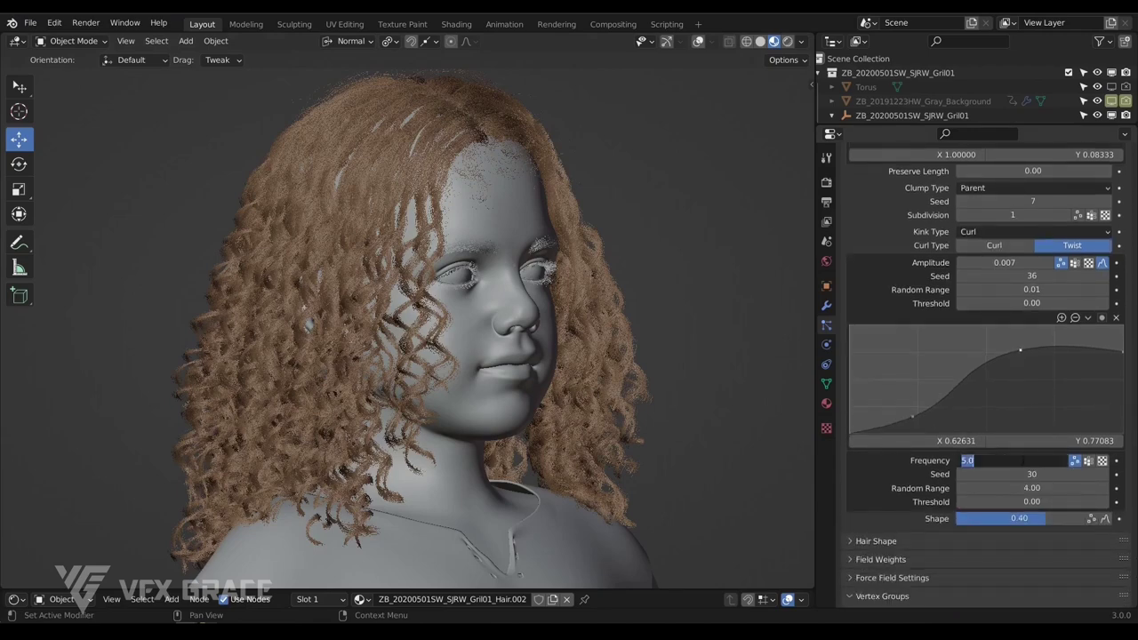
pyautogui.press('Return')
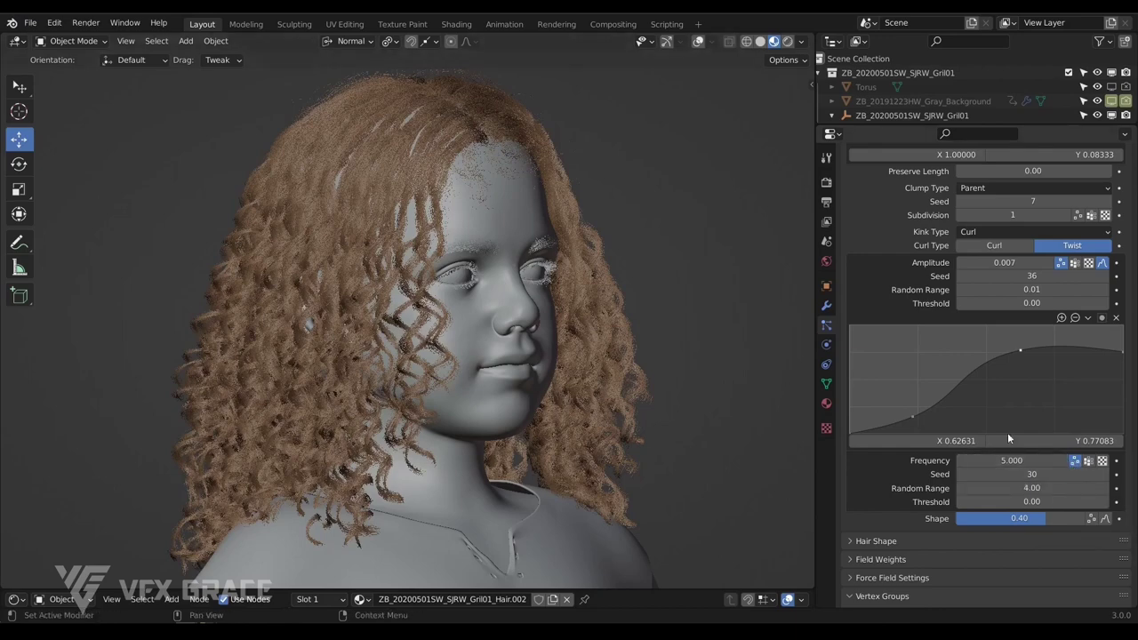
# Examine Clump_copy's kink and clump settings, and raise the end point of its clump shape curve to Y 0.14583
pyautogui.scroll(-2, 1050, 475)
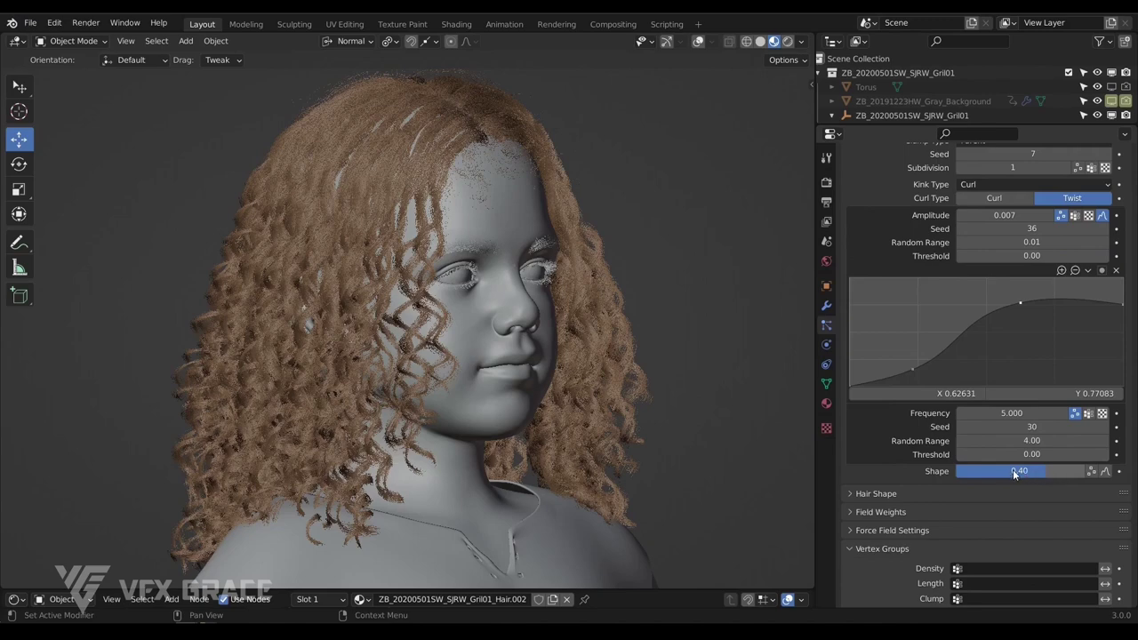
pyautogui.moveTo(446, 270); pyautogui.dragTo(400, 294, button='middle')
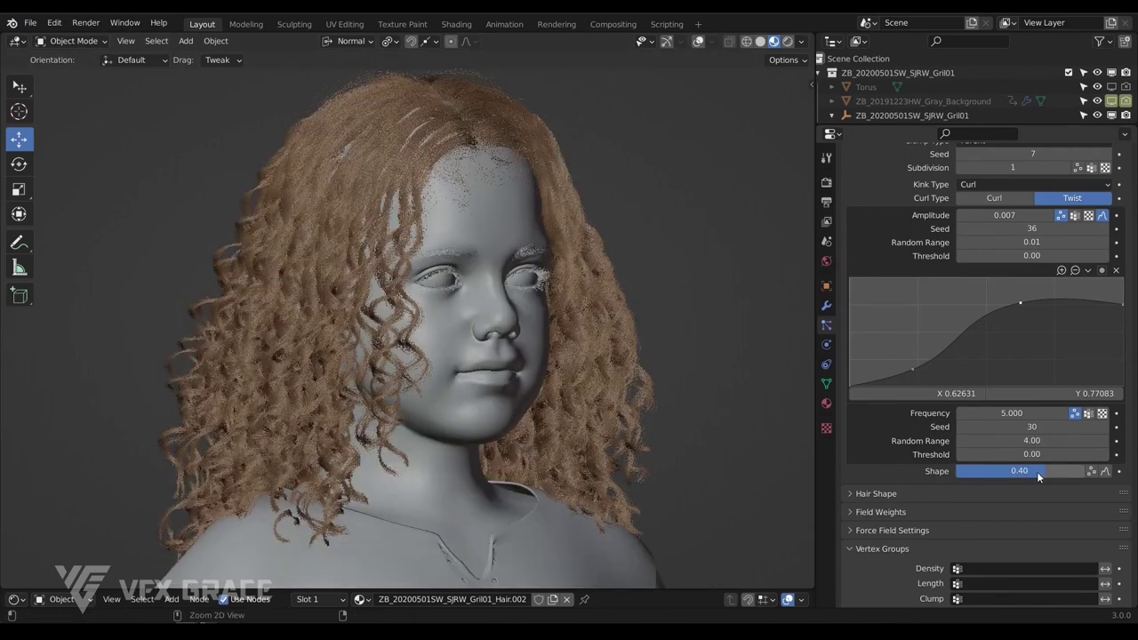
pyautogui.scroll(10, 1050, 365)
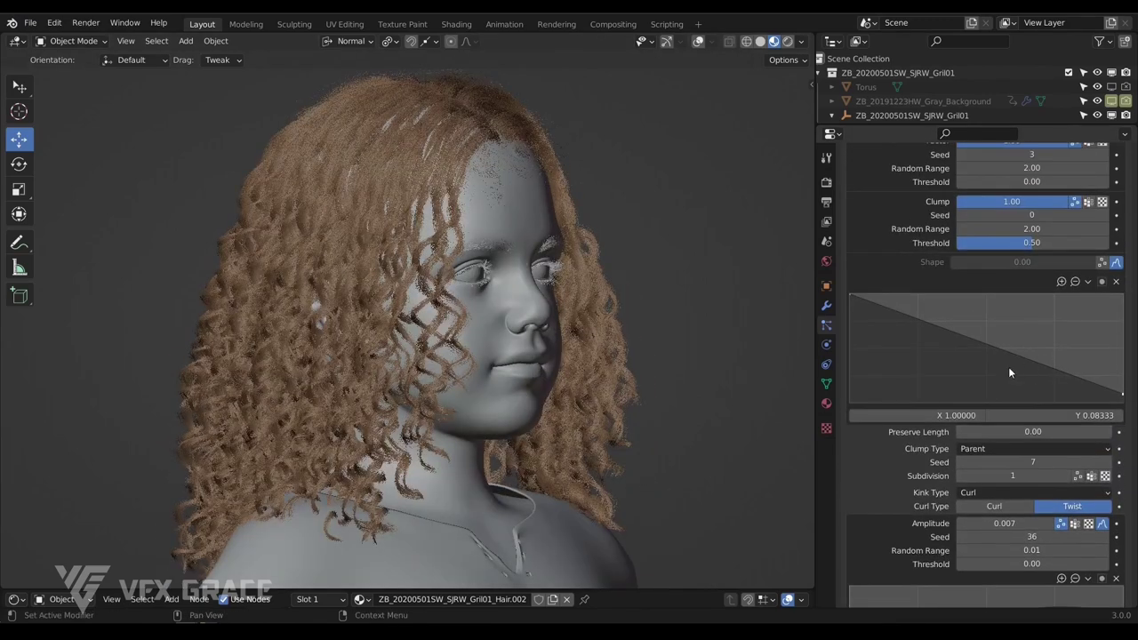
pyautogui.scroll(-2, 975, 427)
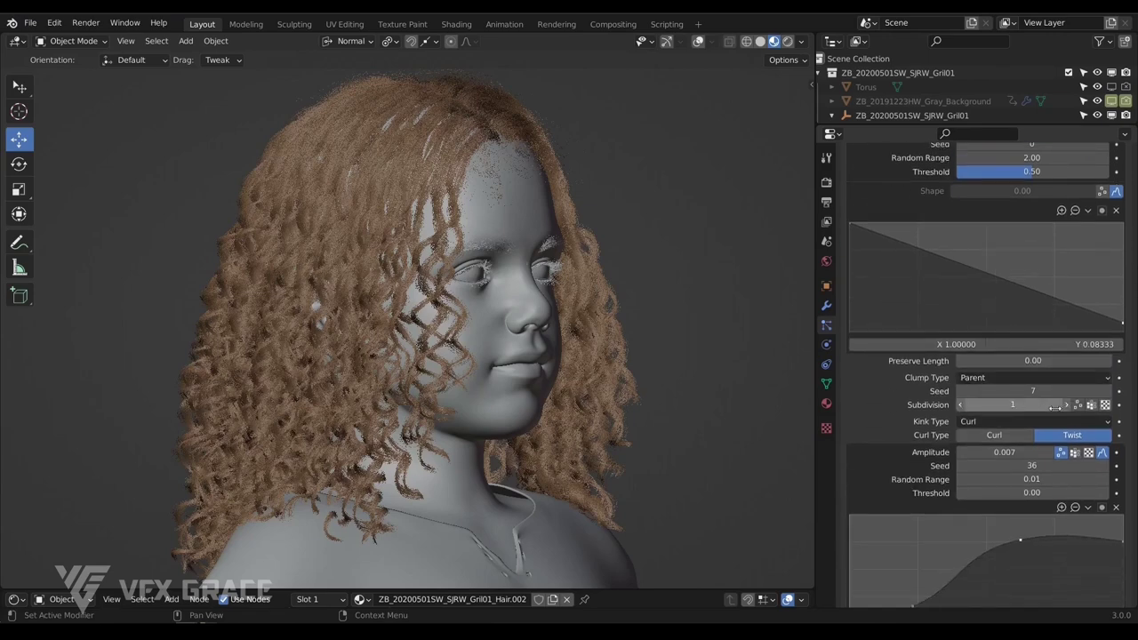
pyautogui.scroll(1, 995, 374)
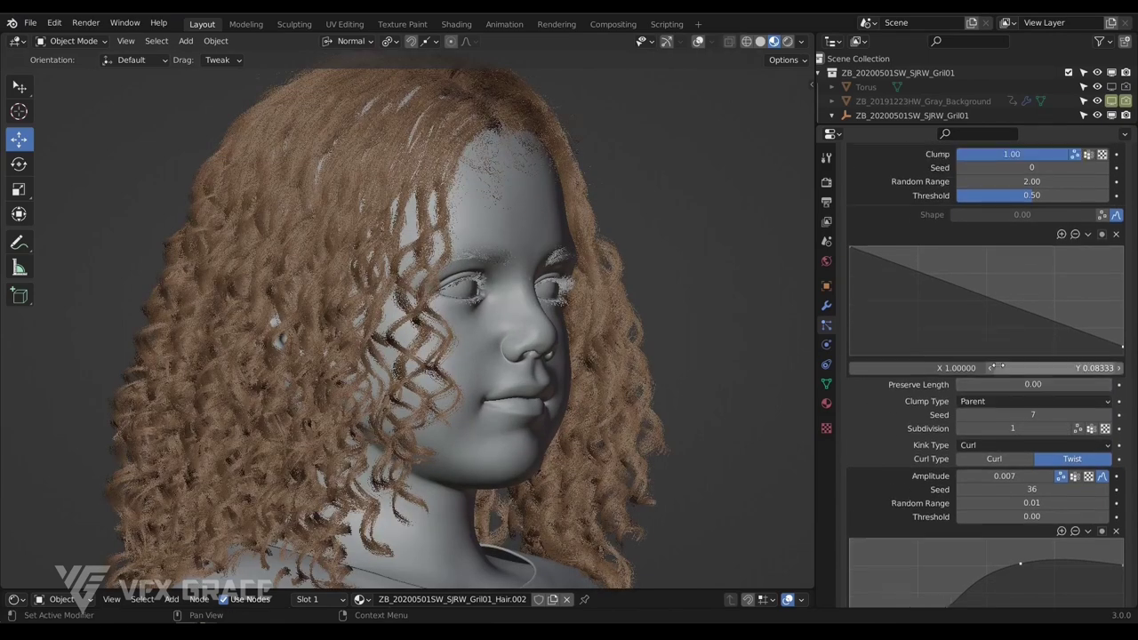
pyautogui.scroll(2, 995, 368)
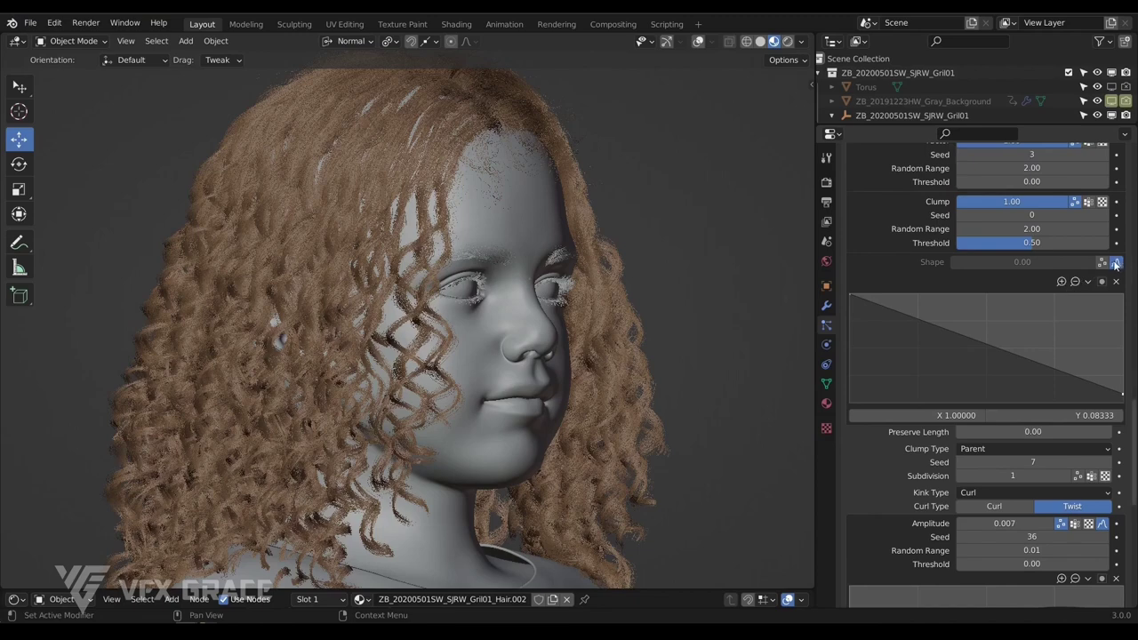
pyautogui.scroll(4, 1067, 293)
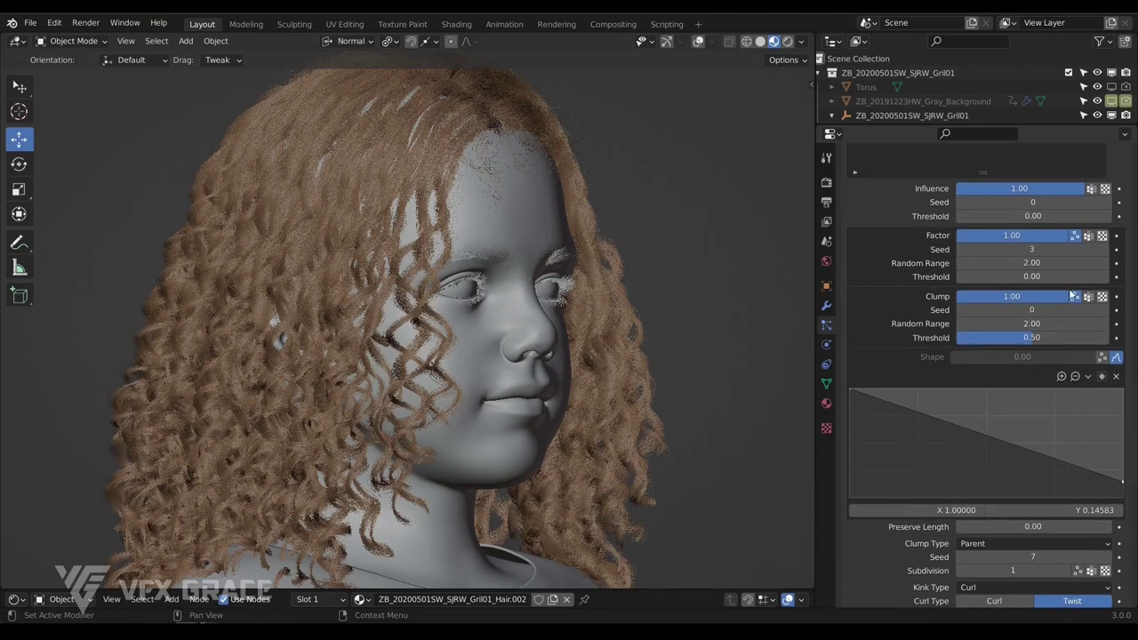
pyautogui.scroll(1, 1049, 293)
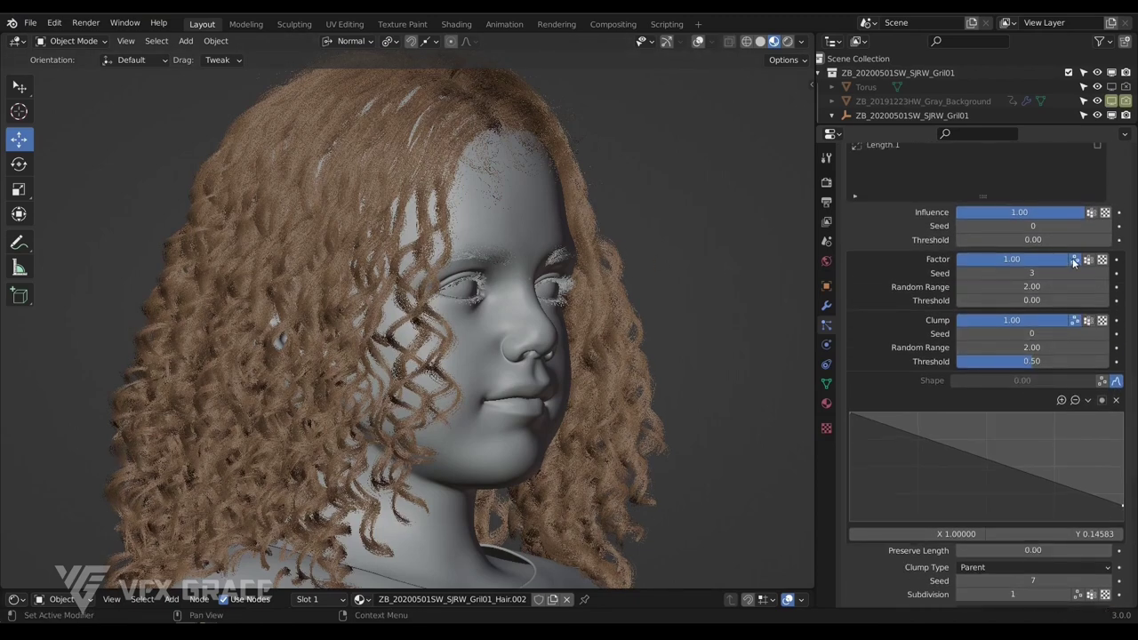
# Compare the curls with Clump_copy's Factor randomization off and on, keep it on, and view the whole hairstyle
pyautogui.click(1075, 259)
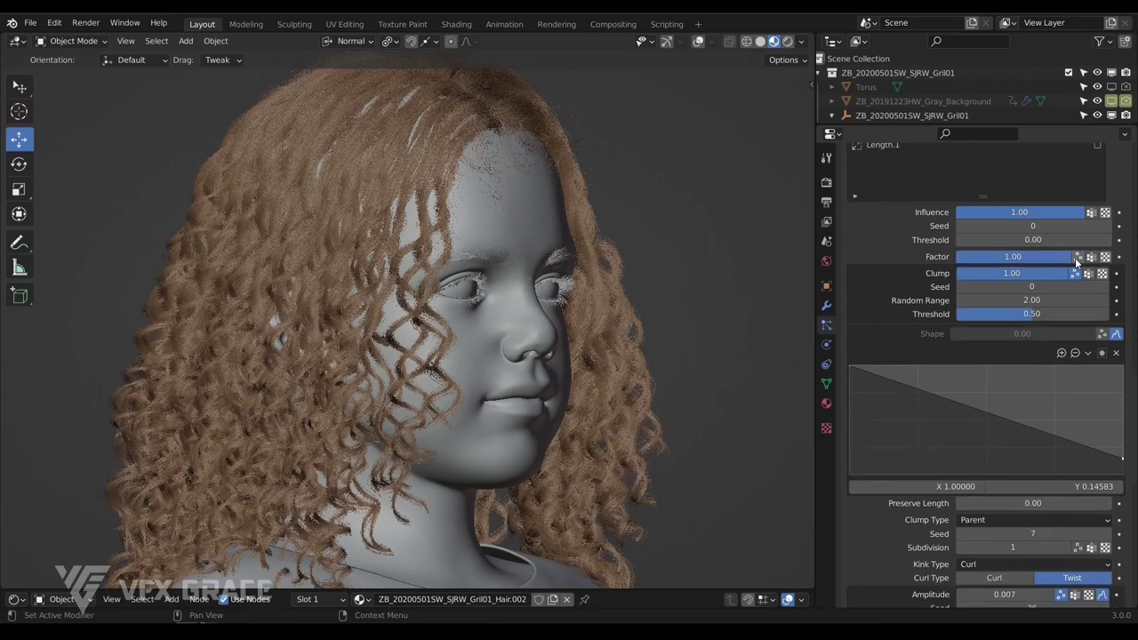
pyautogui.click(1076, 258)
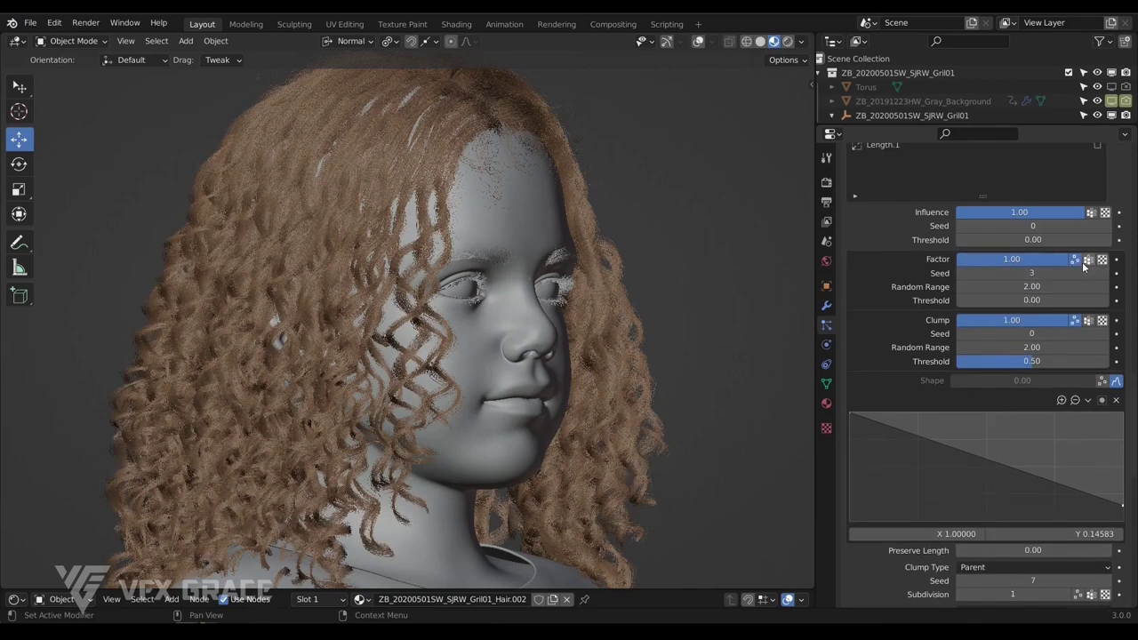
pyautogui.scroll(7, 1084, 264)
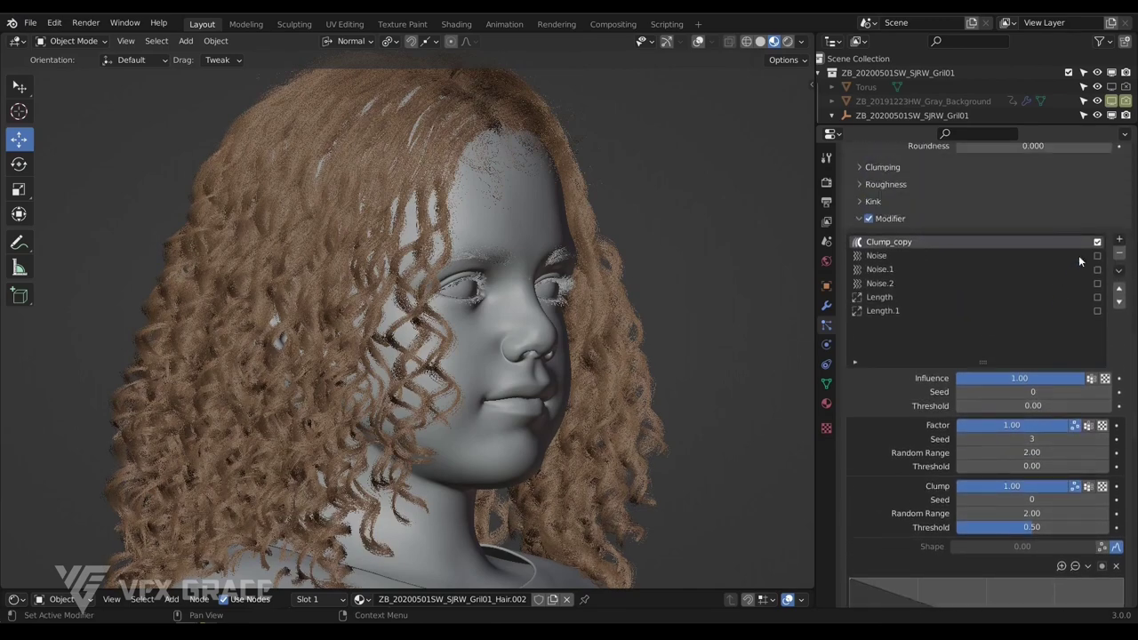
pyautogui.moveTo(669, 274); pyautogui.dragTo(534, 283, button='middle')
pyautogui.scroll(1, 1006, 365)
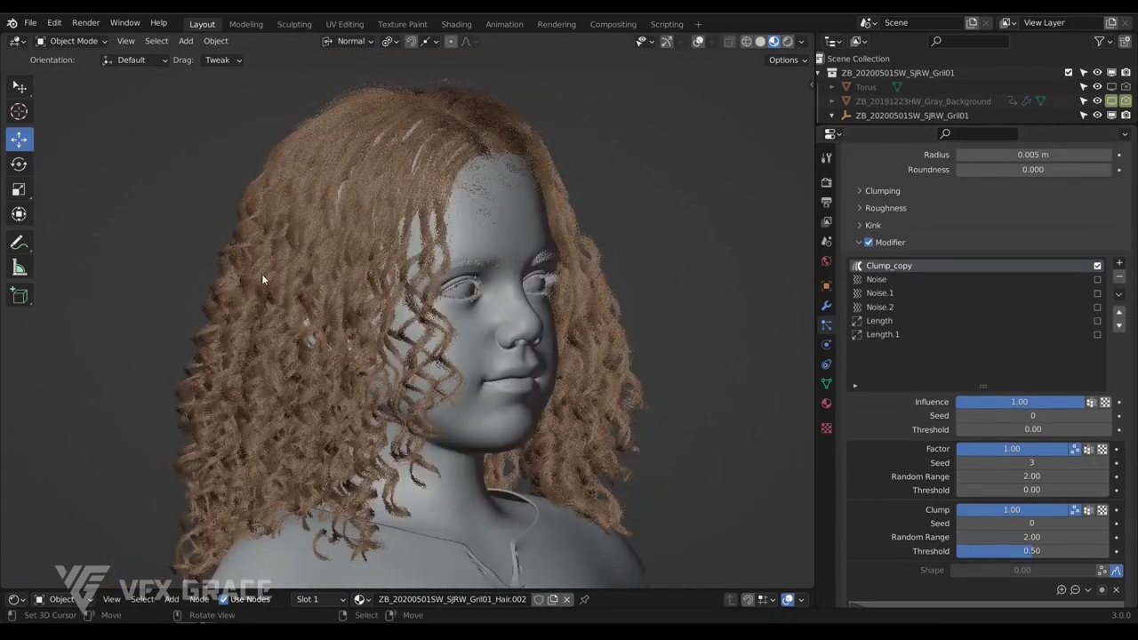
pyautogui.moveTo(206, 226); pyautogui.dragTo(177, 211, button='middle')
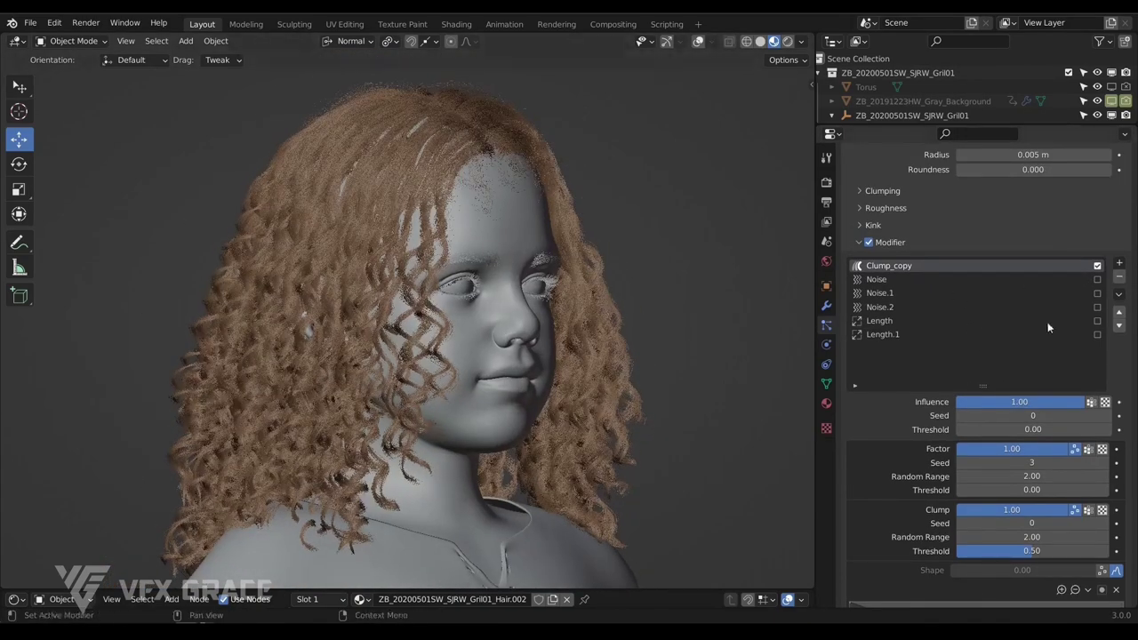
# Enable the Noise modifier, compare the strands beside the face with it off and on, and examine its Magnitude and Preserve Length settings
pyautogui.click(1097, 279)
pyautogui.click(978, 280)
pyautogui.scroll(5, 428, 260)
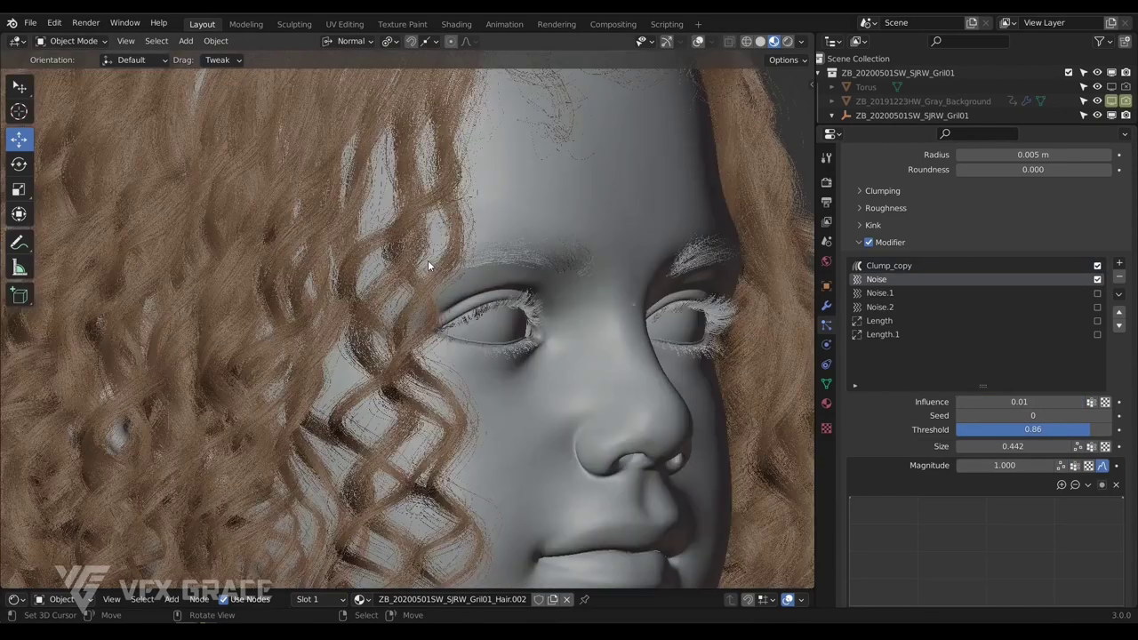
pyautogui.scroll(2, 427, 259)
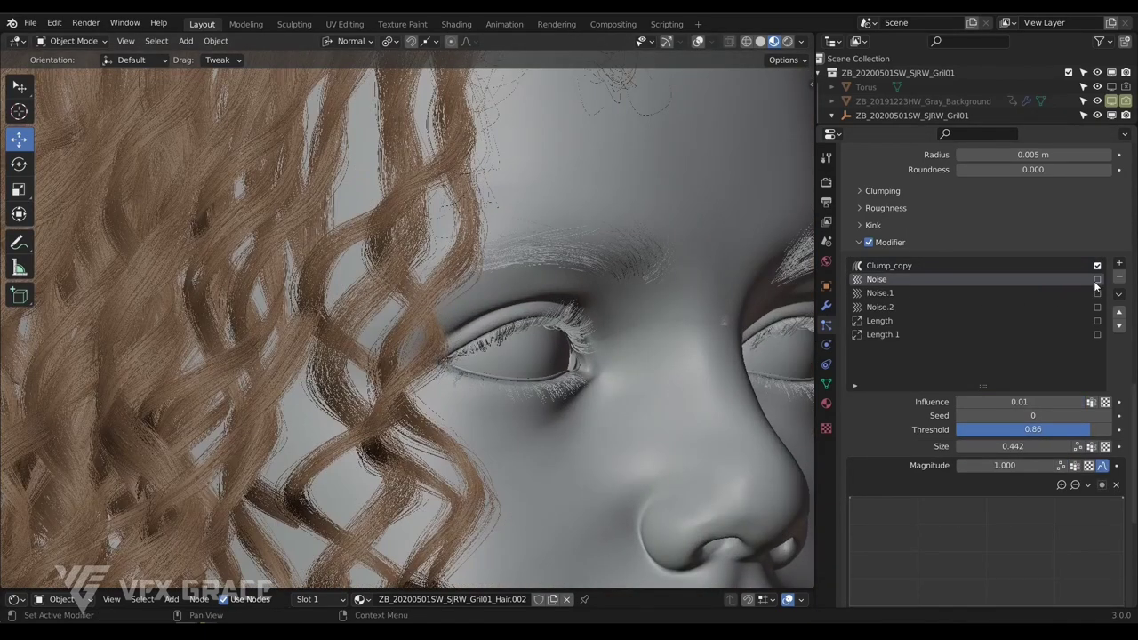
pyautogui.scroll(-3, 994, 376)
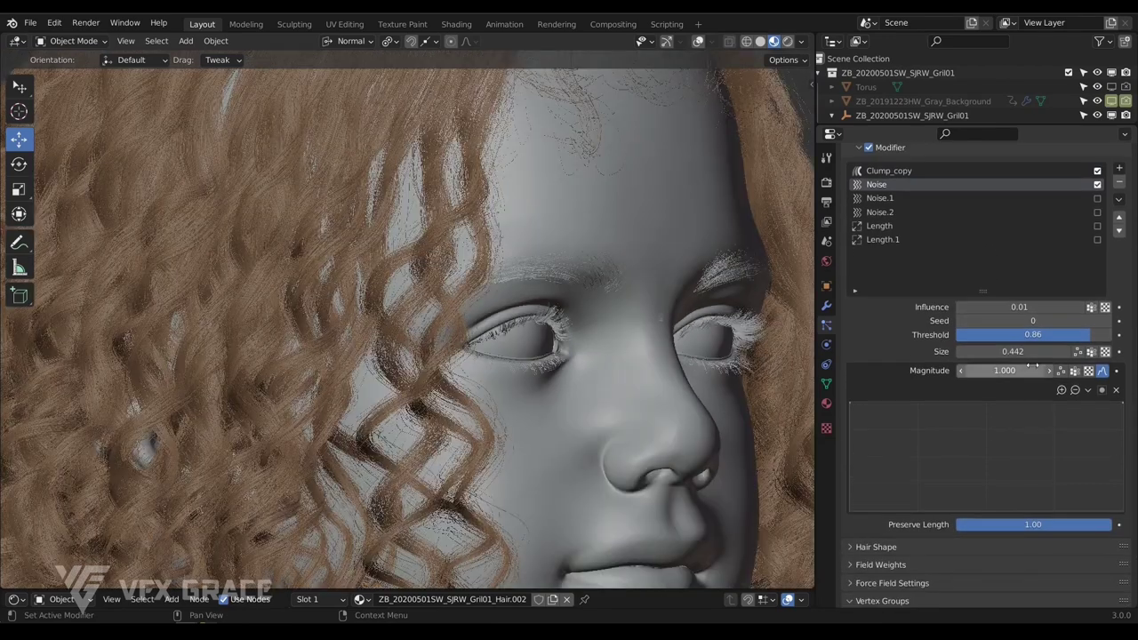
pyautogui.scroll(-1, 1011, 352)
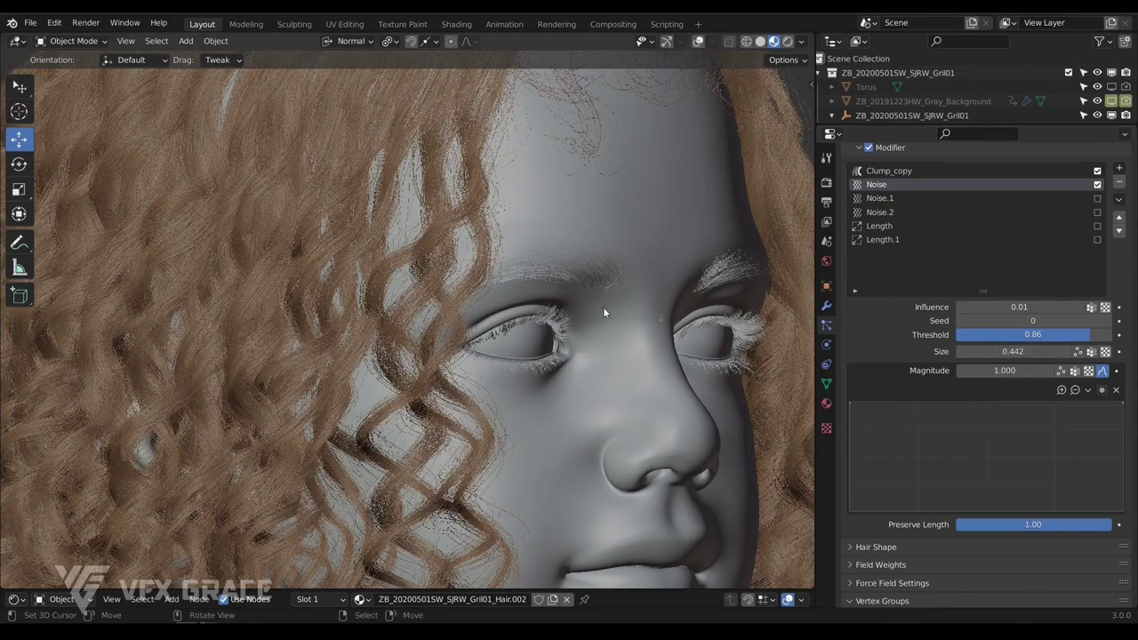
pyautogui.scroll(-4, 605, 312)
pyautogui.scroll(-2, 633, 307)
pyautogui.moveTo(649, 307); pyautogui.dragTo(632, 307, button='middle')
pyautogui.scroll(4, 633, 306)
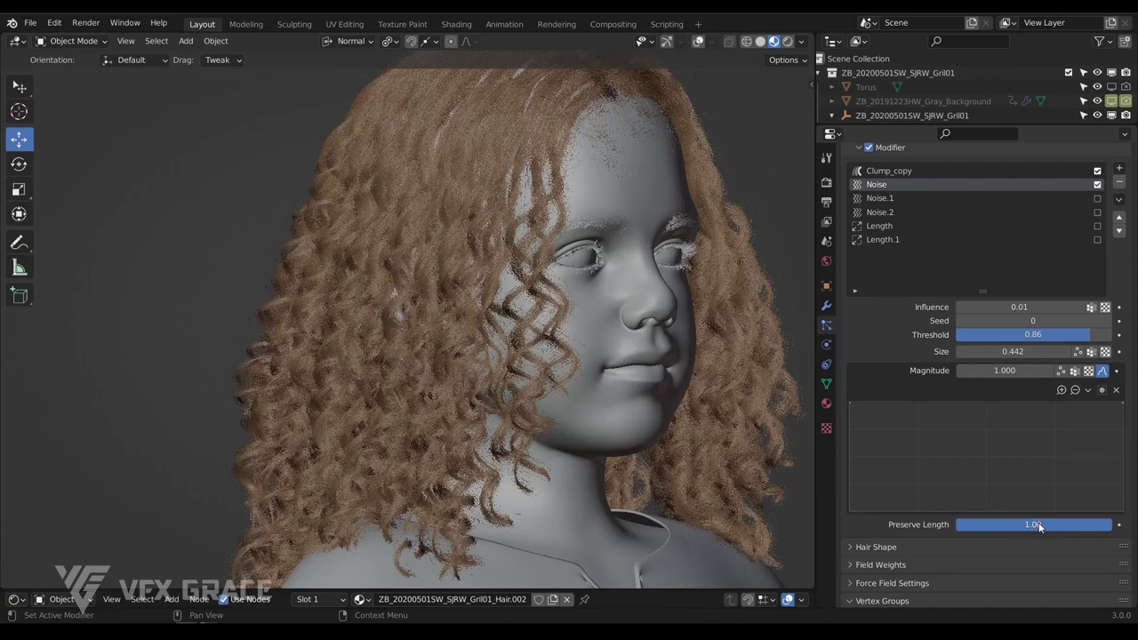
# Enable the Noise.1 modifier and examine its settings and its effect on the curls beside the face
pyautogui.scroll(2, 978, 477)
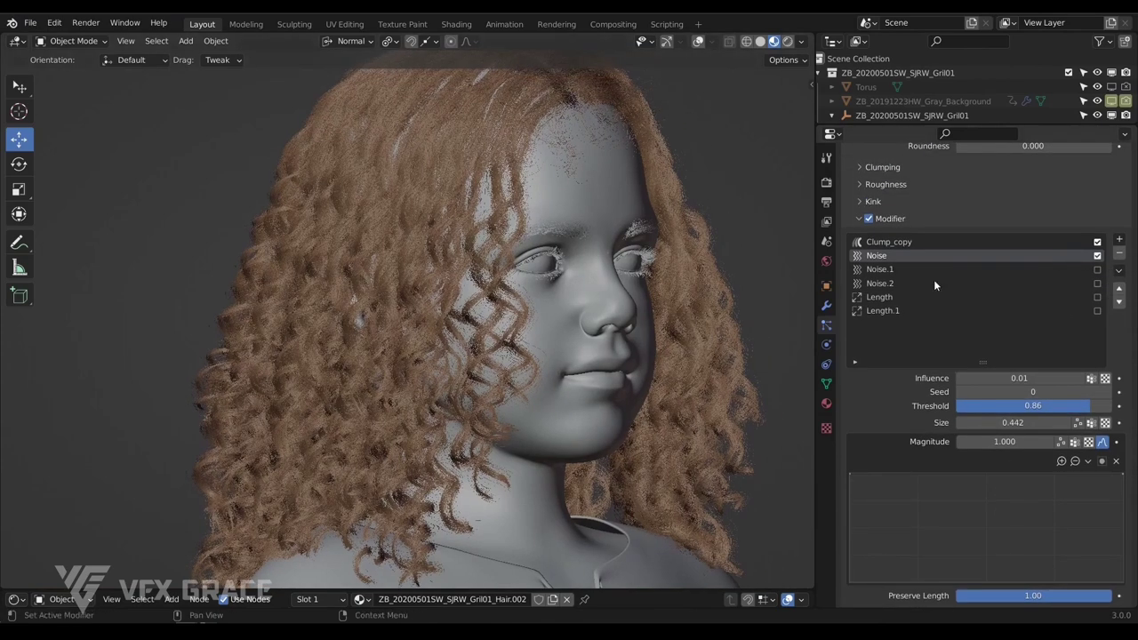
pyautogui.click(1099, 270)
pyautogui.click(1063, 270)
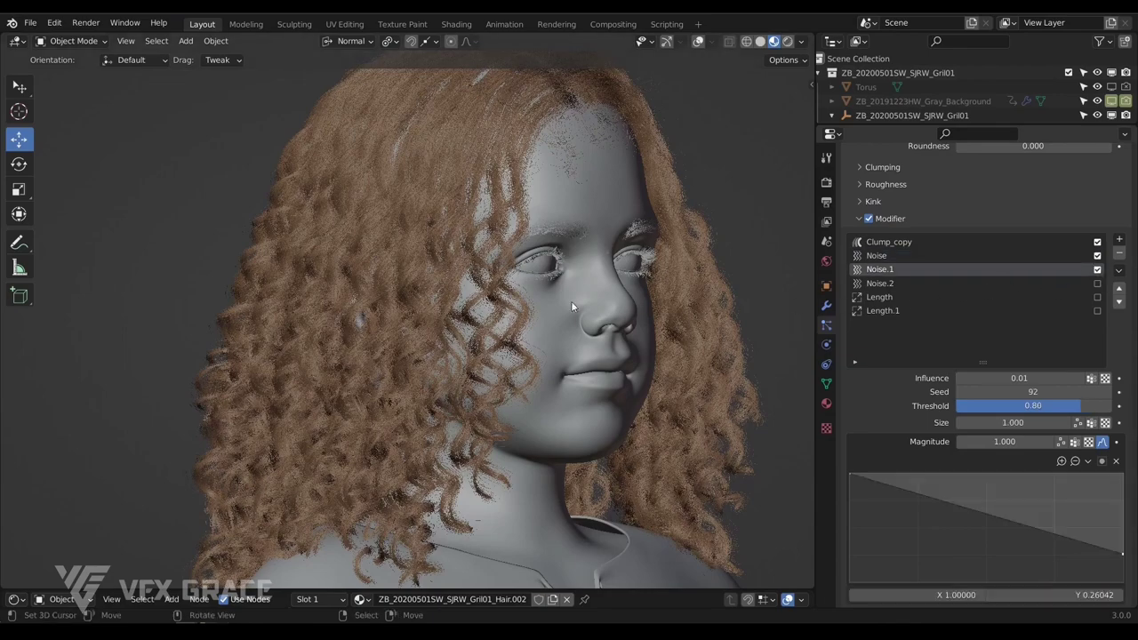
pyautogui.scroll(3, 527, 307)
pyautogui.scroll(2, 530, 311)
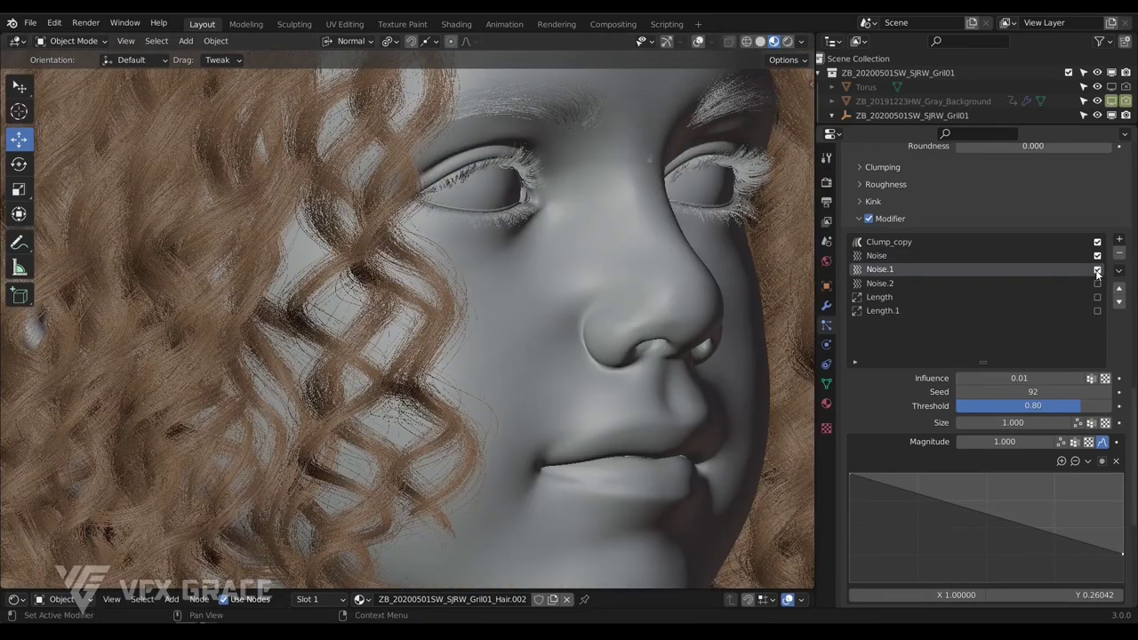
pyautogui.scroll(-3, 1041, 363)
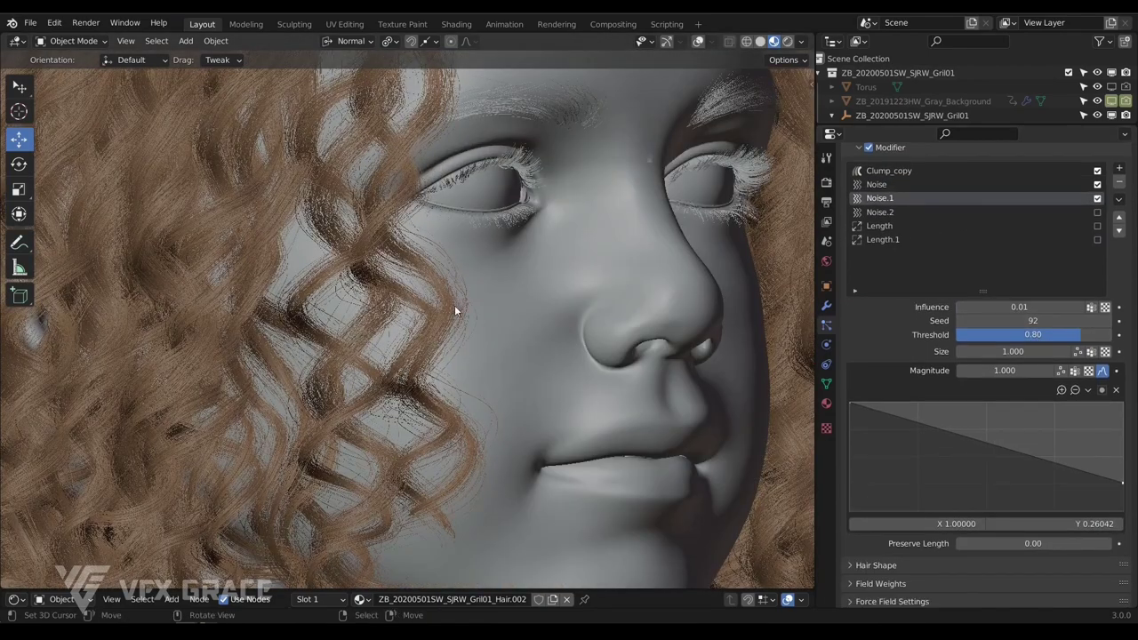
pyautogui.scroll(-5, 455, 309)
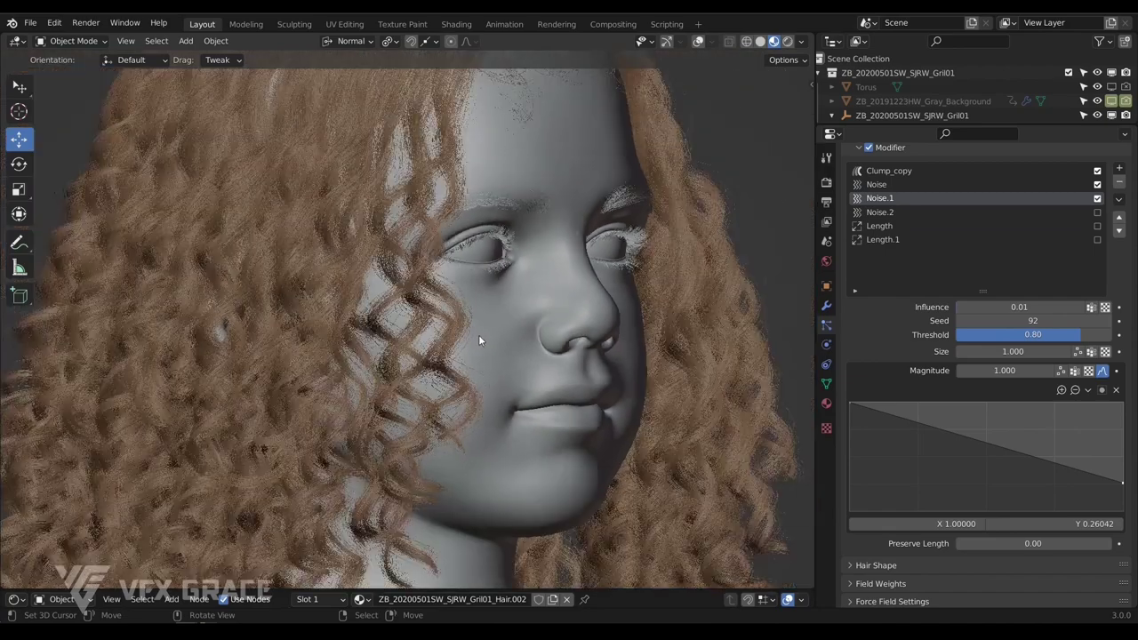
# Enable the Noise.2 modifier, examine the stray hairs beside the face, and raise its Magnitude curve's end point to Y 0.50000
pyautogui.click(1099, 216)
pyautogui.click(1074, 212)
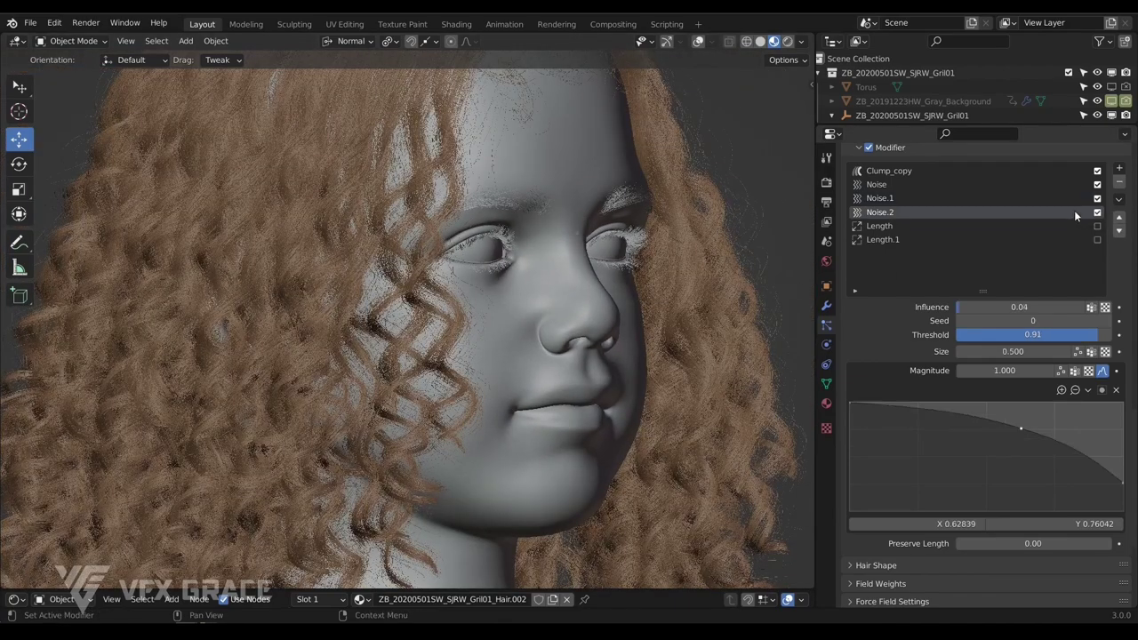
pyautogui.scroll(3, 416, 280)
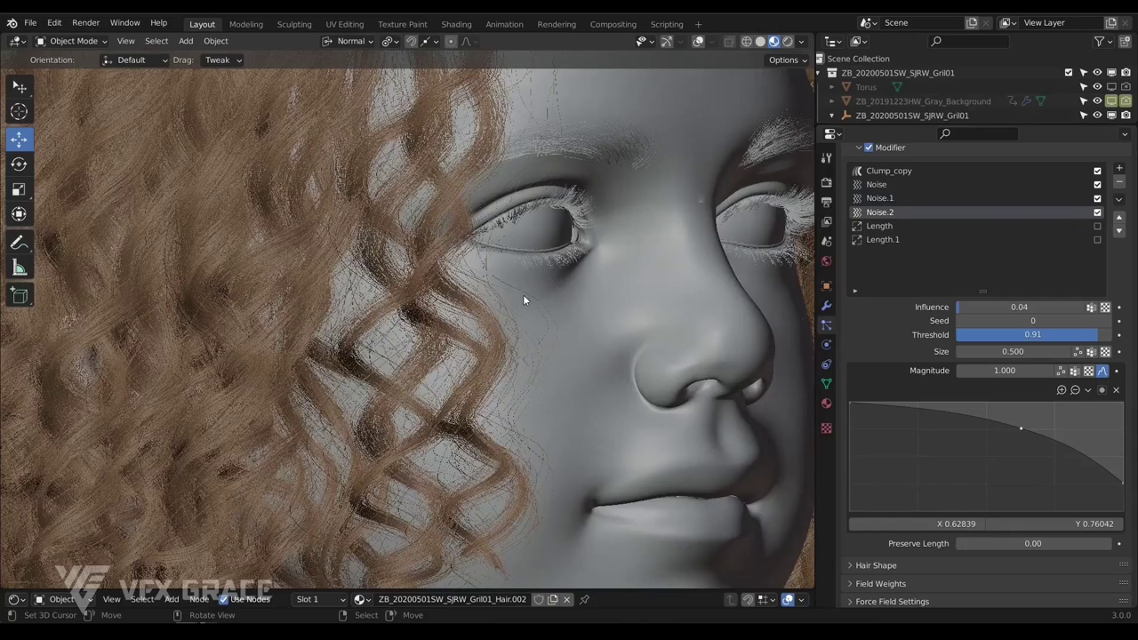
pyautogui.scroll(-5, 509, 299)
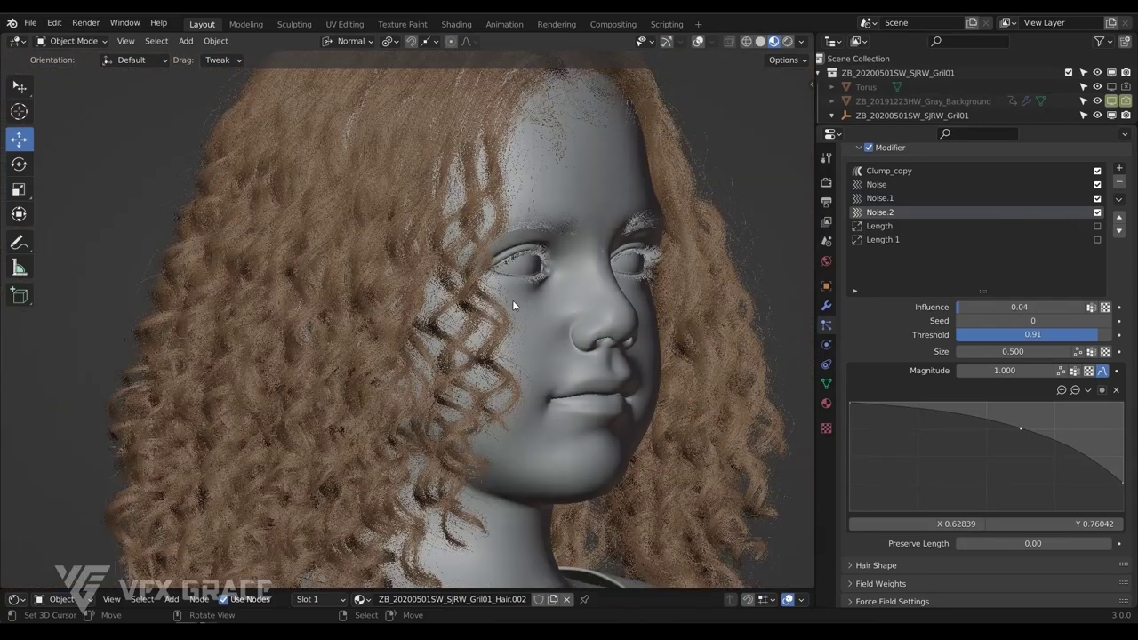
# Enable the Length modifier, compare the hair with it off and on, and check its Threshold against that of Noise.2
pyautogui.keyDown('shift'); pyautogui.moveTo(735, 214); pyautogui.dragTo(695, 225, button='middle'); pyautogui.keyUp('shift')
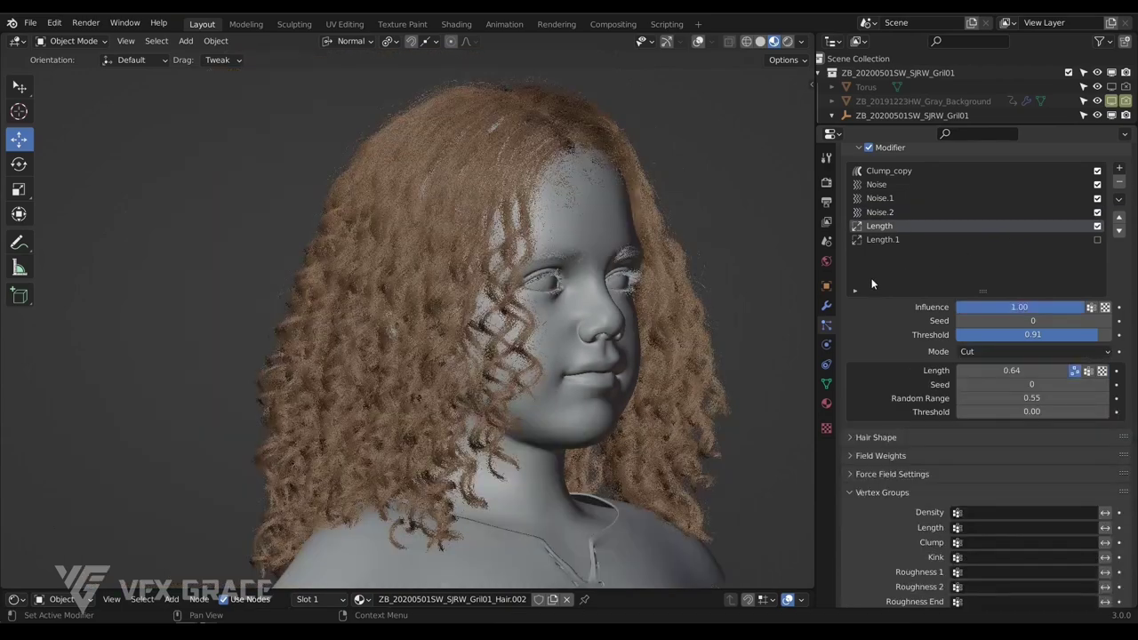
pyautogui.scroll(5, 709, 322)
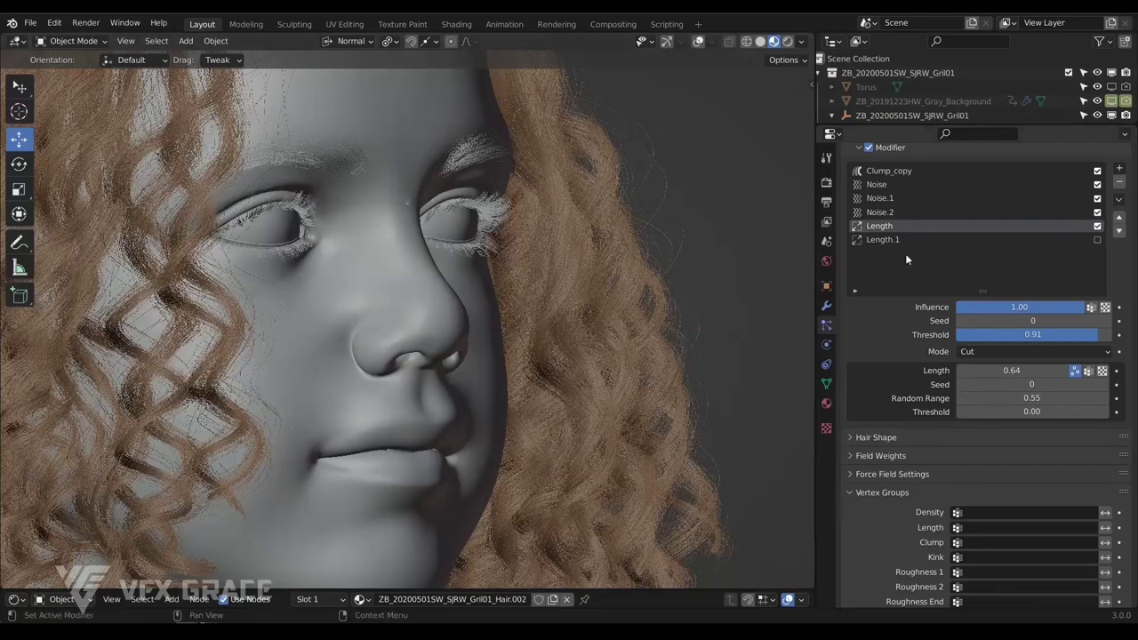
pyautogui.click(1098, 227)
pyautogui.click(1099, 229)
pyautogui.moveTo(676, 240); pyautogui.dragTo(702, 267, button='middle')
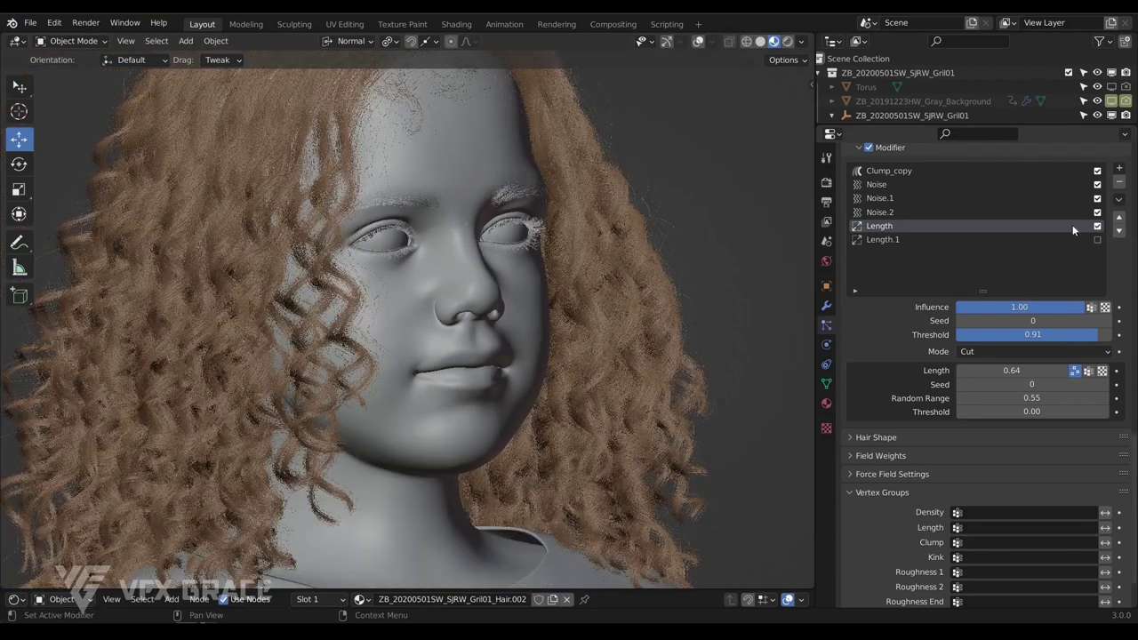
pyautogui.click(960, 213)
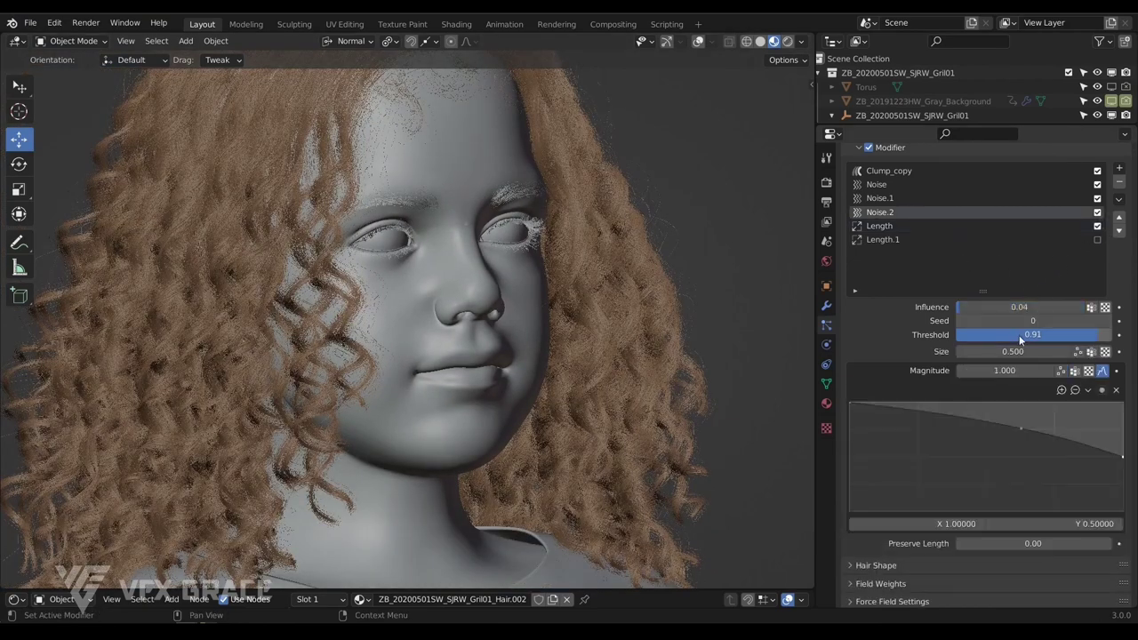
pyautogui.click(896, 227)
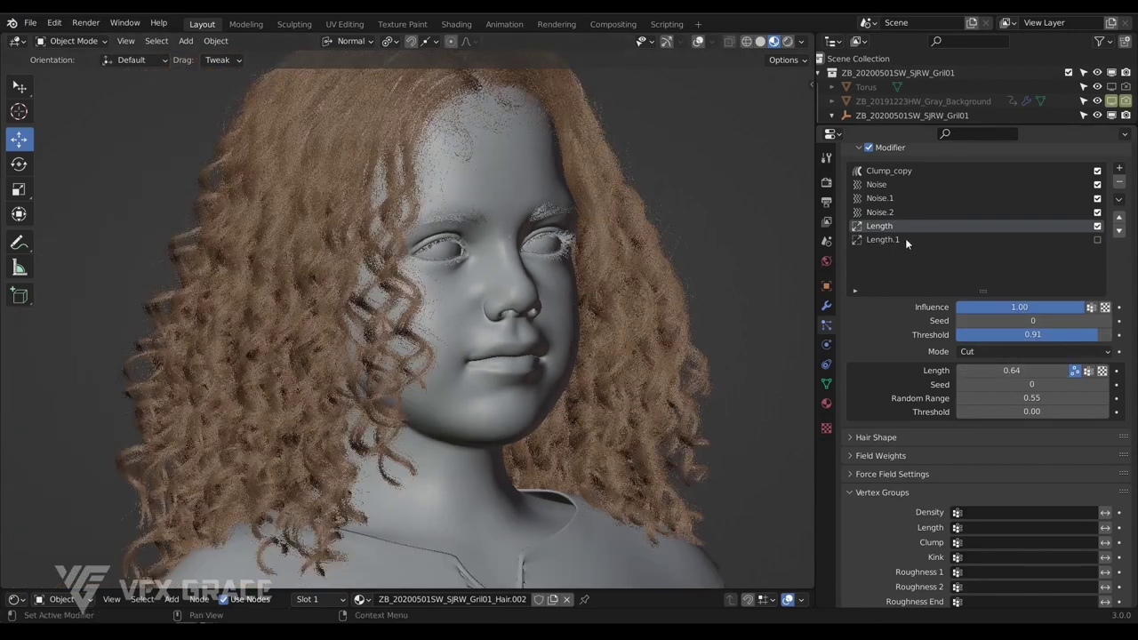
# Enable the Length.1 modifier and examine the curl ends at the outer edge of the hair
pyautogui.click(906, 238)
pyautogui.click(1096, 240)
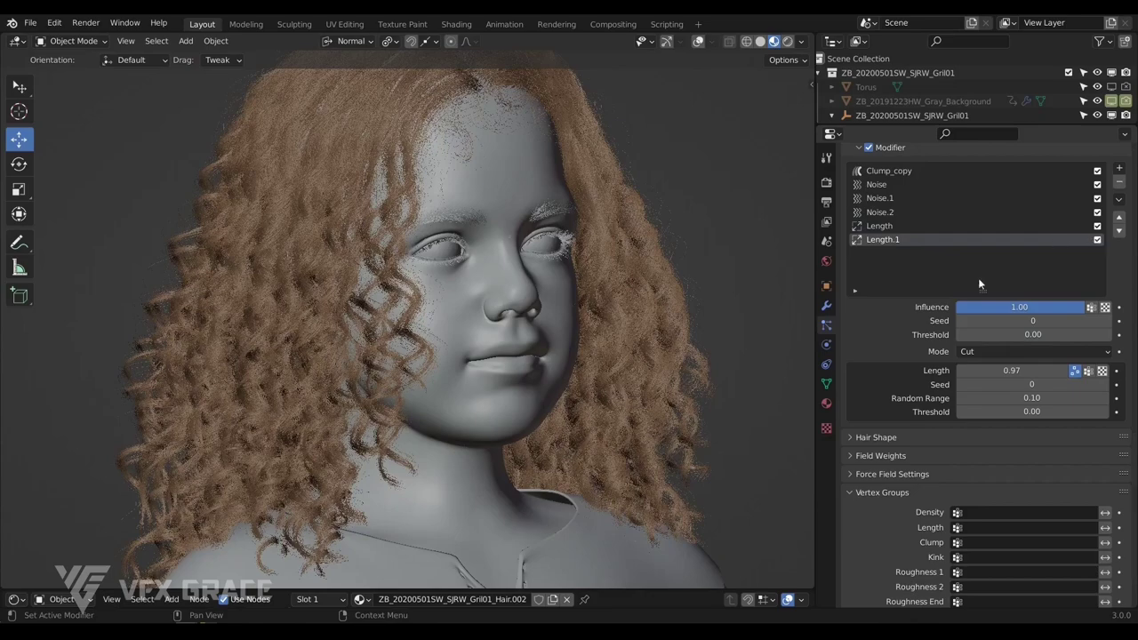
pyautogui.scroll(10, 714, 386)
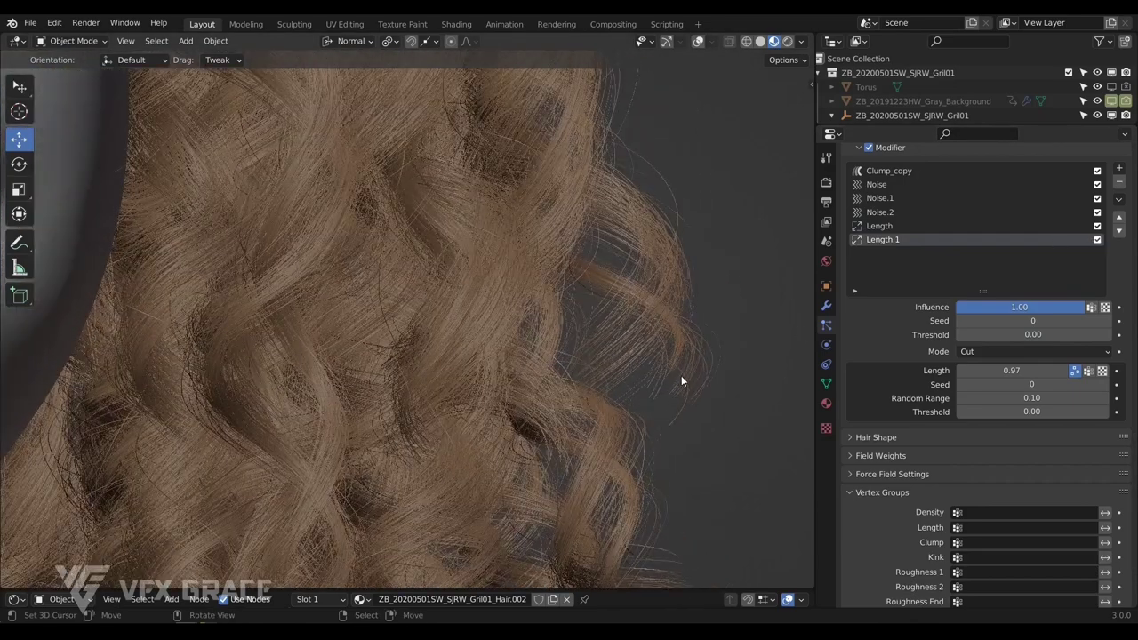